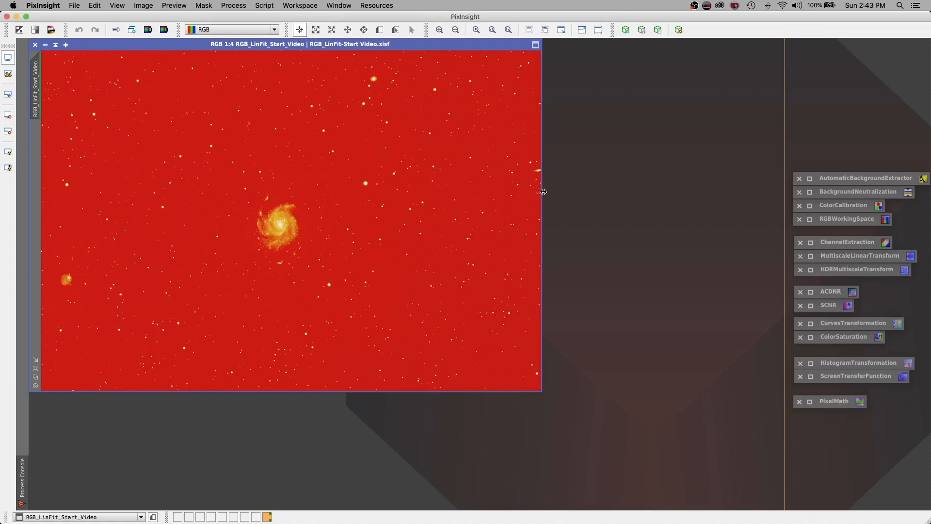
# Step: Run AutomaticBackgroundExtractor on the image with Subtraction correction, discarding the background model and replacing the target image
pyautogui.click(810, 179)
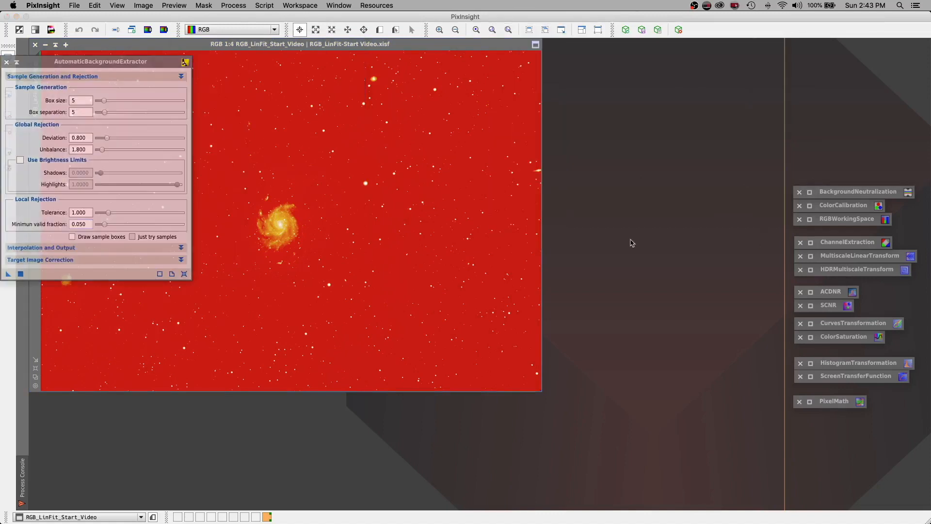
pyautogui.moveTo(106, 64); pyautogui.dragTo(648, 56)
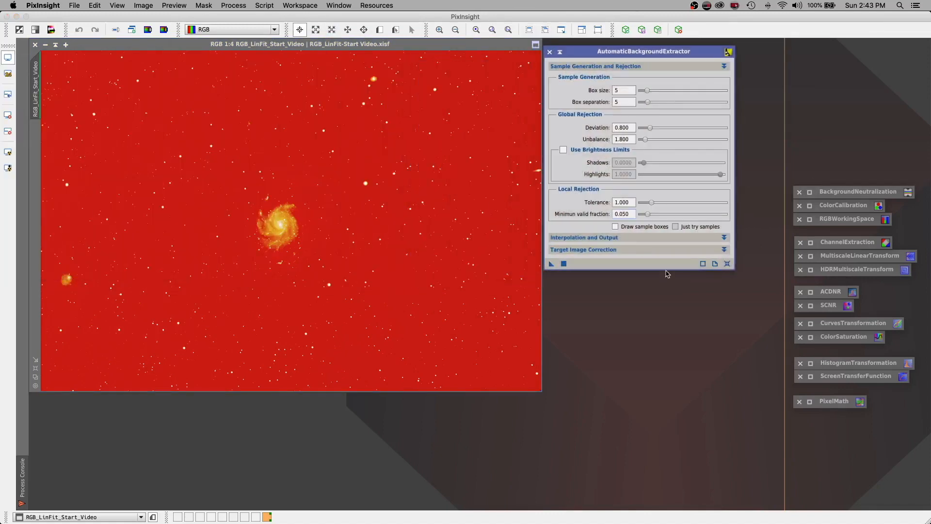
pyautogui.click(592, 251)
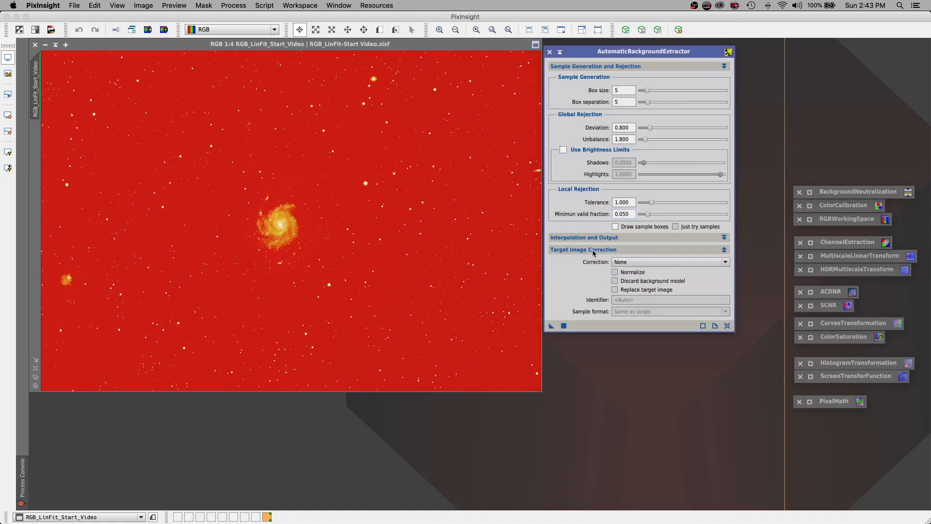
pyautogui.click(671, 262)
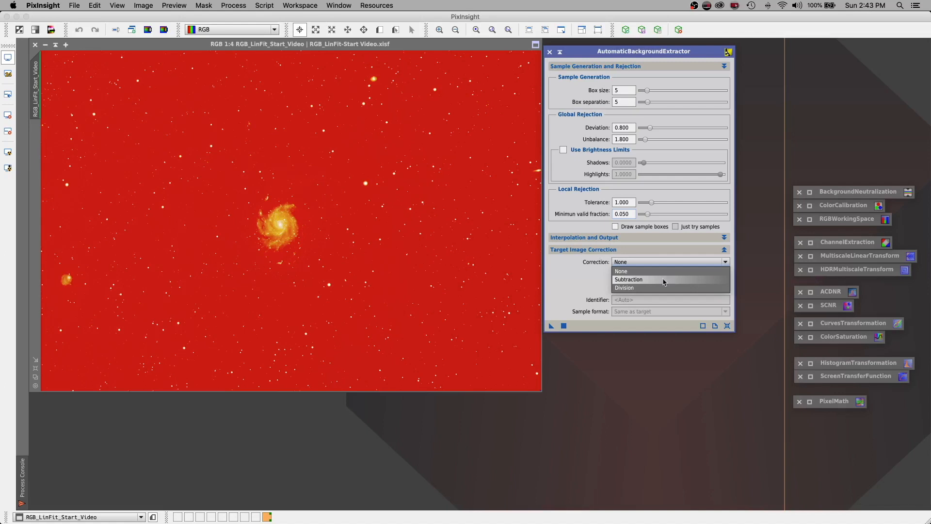
pyautogui.click(630, 281)
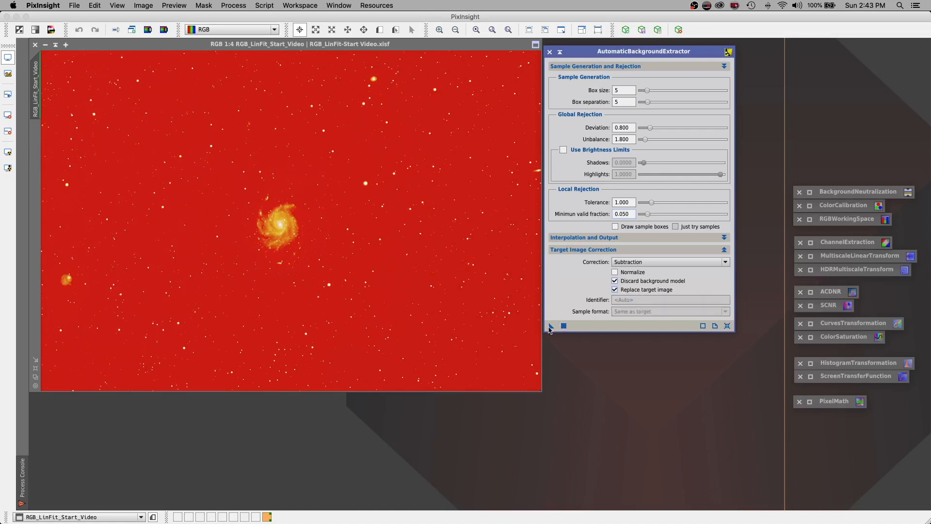
pyautogui.moveTo(551, 325)
pyautogui.mouseDown()
pyautogui.moveTo(564, 328)
pyautogui.moveTo(536, 325)
pyautogui.mouseUp()
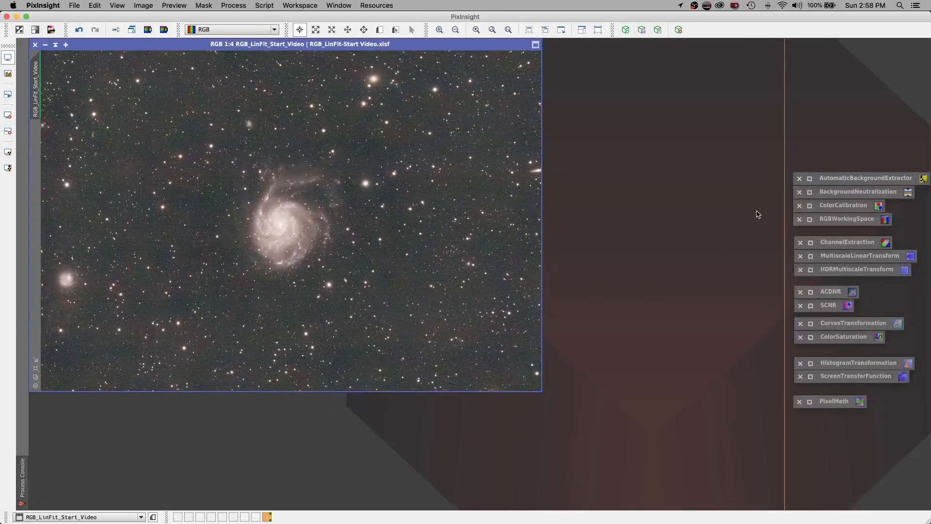
# Step: Create a small preview over a star-free patch of background sky above the galaxy, working at 1:1 scale
pyautogui.moveTo(443, 45); pyautogui.dragTo(582, 81)
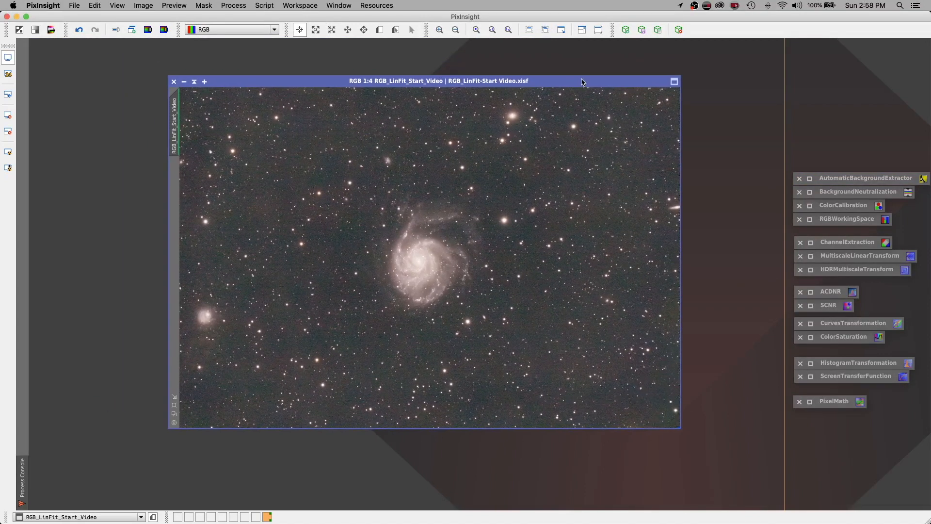
pyautogui.click(440, 30)
pyautogui.click(439, 30)
pyautogui.moveTo(674, 235); pyautogui.dragTo(669, 142)
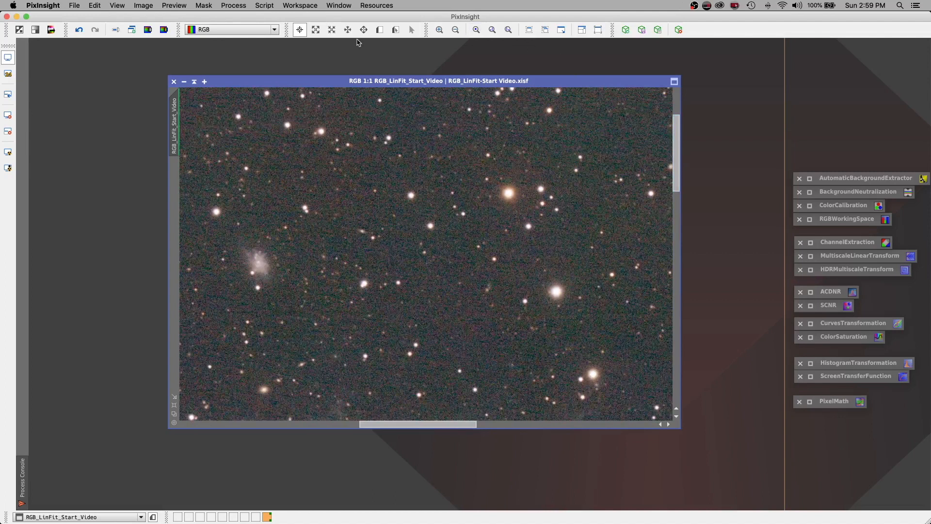
pyautogui.click(380, 30)
pyautogui.moveTo(446, 301); pyautogui.dragTo(472, 324)
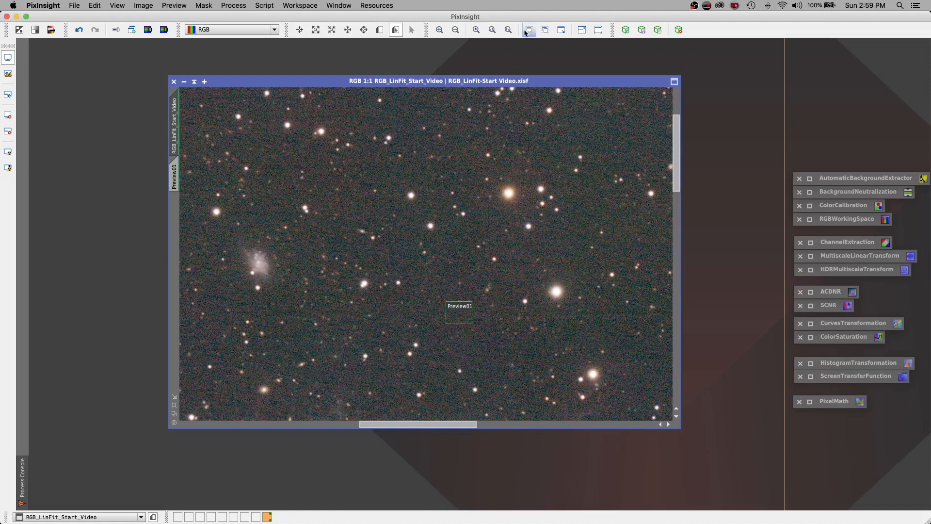
# Step: Fit the whole image in view and create a second preview enclosing the main spiral galaxy
pyautogui.click(477, 30)
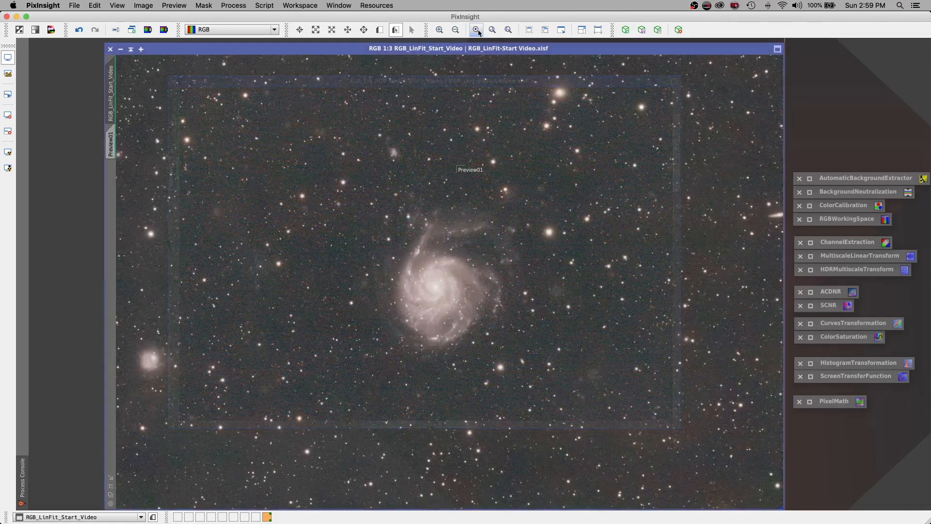
pyautogui.click(380, 29)
pyautogui.moveTo(394, 243); pyautogui.dragTo(505, 349)
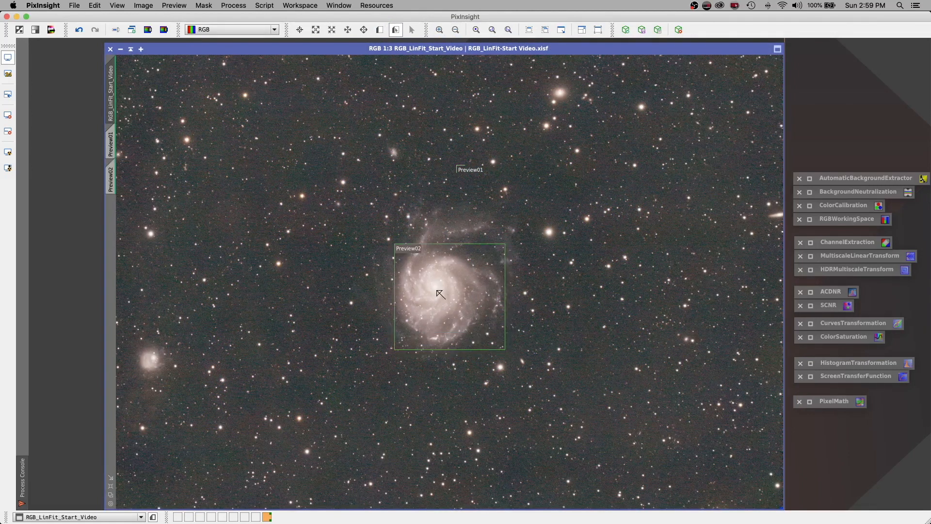
# Step: Apply BackgroundNeutralization to the image using Preview01 as the reference image
pyautogui.click(809, 192)
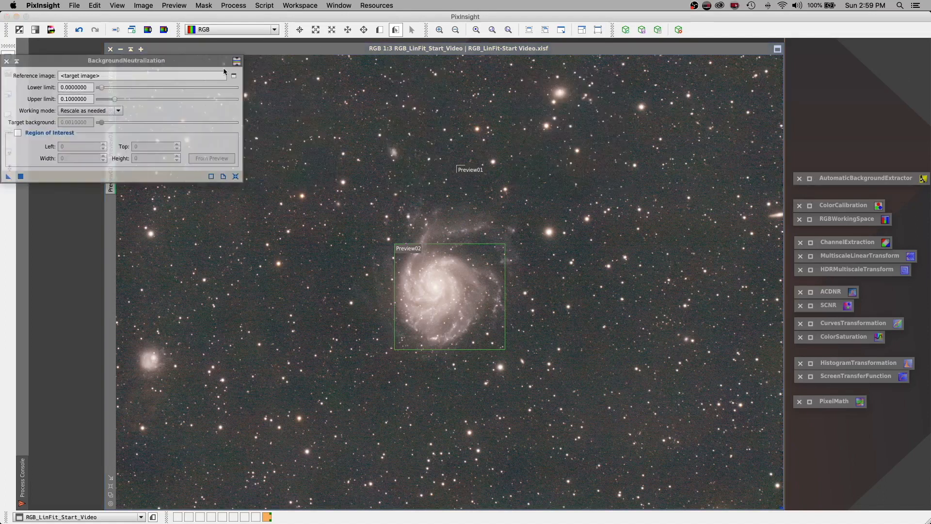
pyautogui.moveTo(220, 63); pyautogui.dragTo(753, 105)
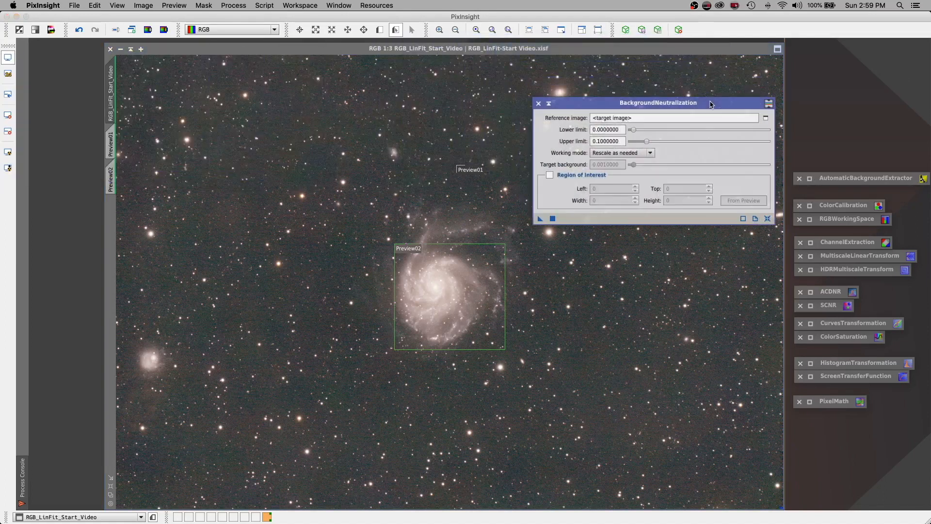
pyautogui.click(765, 118)
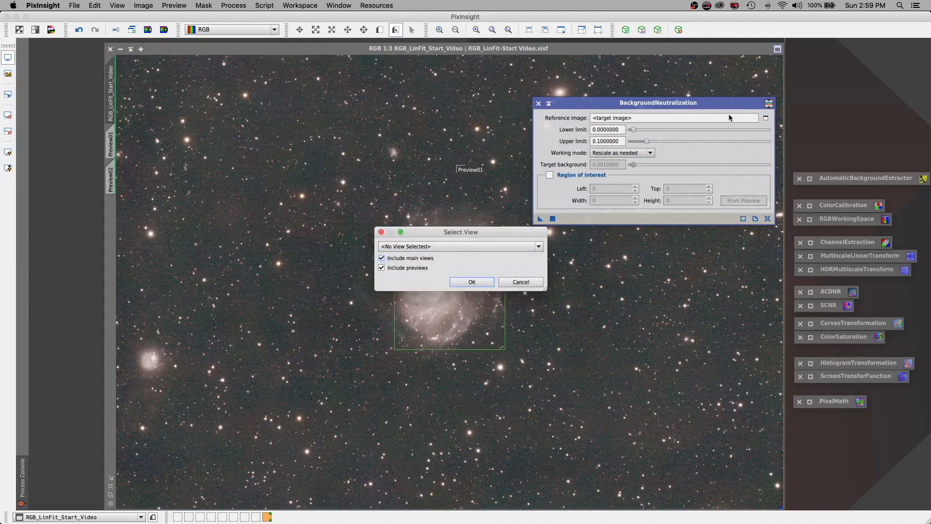
pyautogui.click(441, 247)
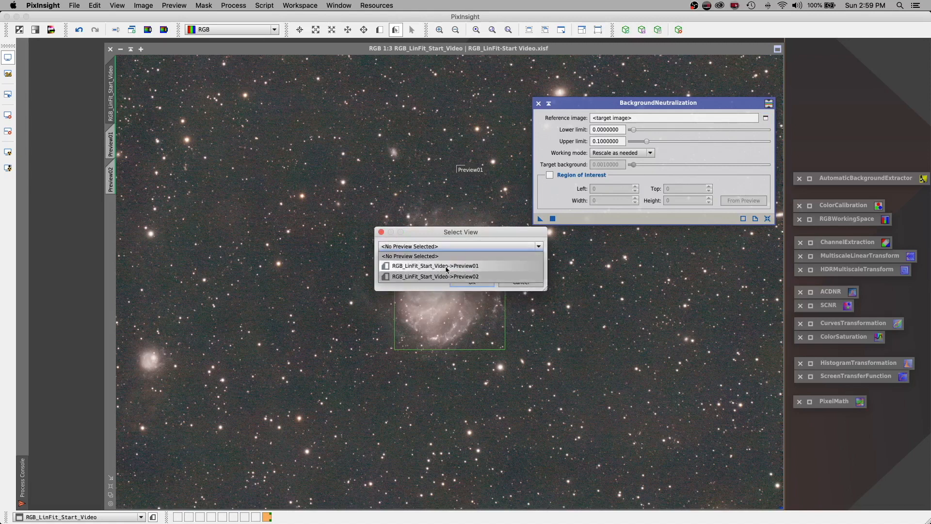
pyautogui.click(446, 270)
pyautogui.click(464, 287)
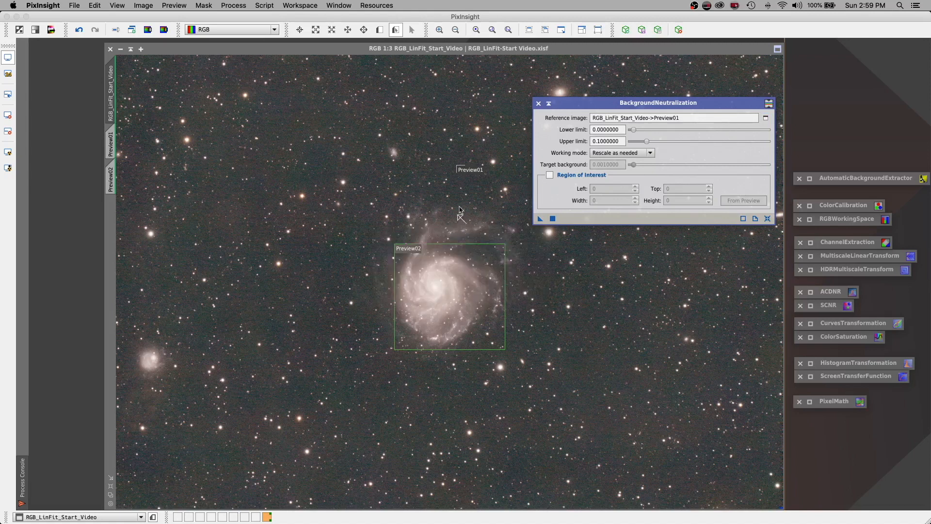
pyautogui.click(552, 218)
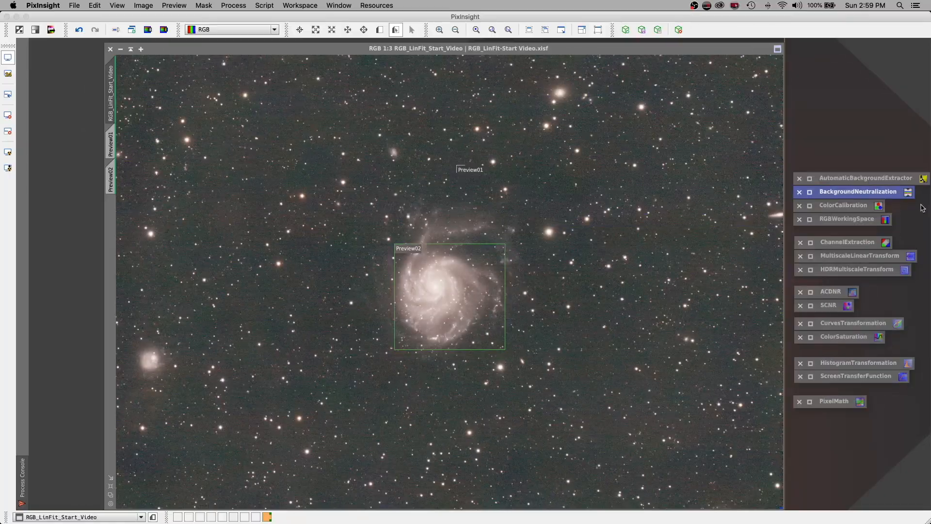
# Step: Open ColorCalibration, choose Preview02 as the white reference image and turn off structure detection
pyautogui.doubleClick(814, 207)
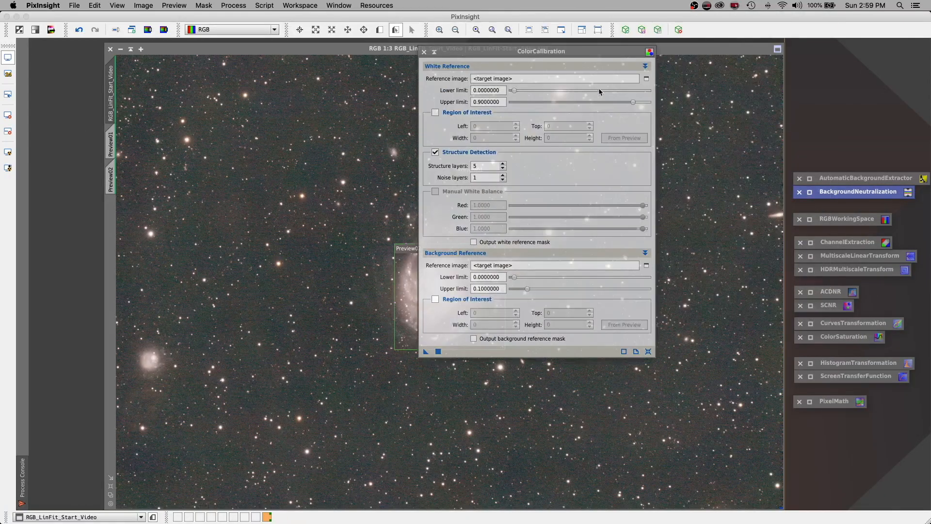
pyautogui.moveTo(504, 48); pyautogui.dragTo(635, 73)
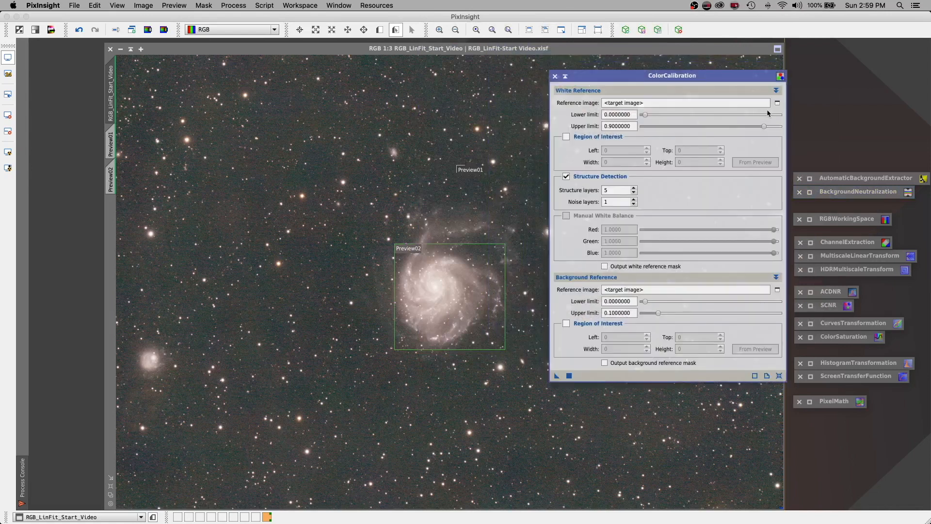
pyautogui.click(777, 103)
pyautogui.click(394, 262)
pyautogui.click(407, 248)
pyautogui.click(450, 276)
pyautogui.click(487, 280)
pyautogui.click(566, 177)
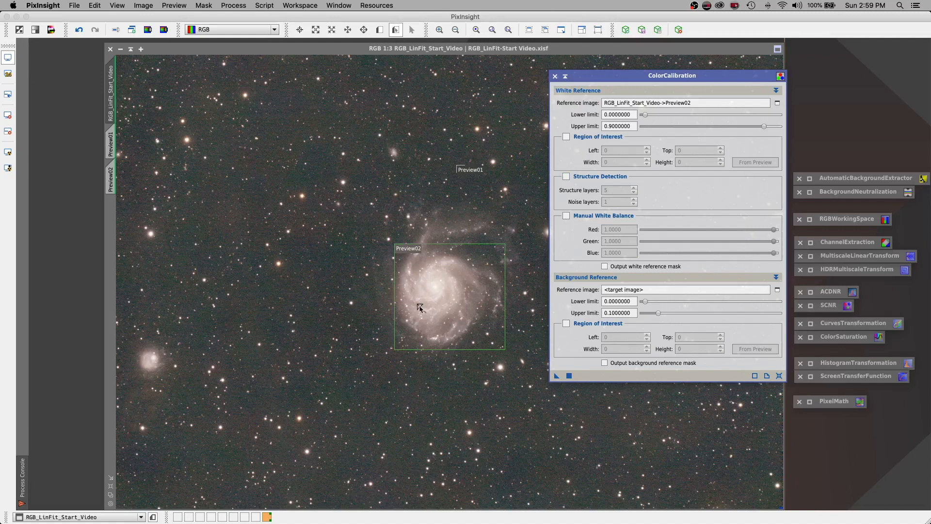
# Step: Choose Preview01 as the background reference image in ColorCalibration
pyautogui.click(776, 290)
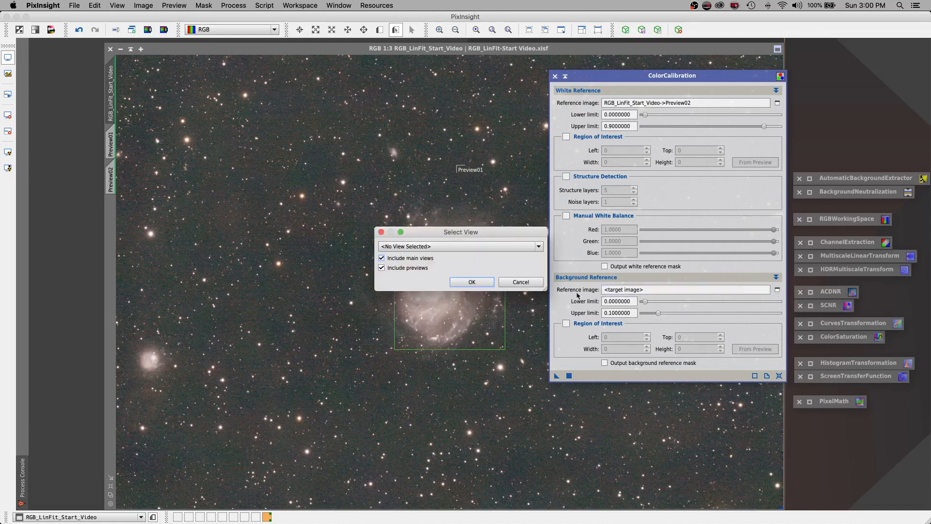
pyautogui.click(432, 259)
pyautogui.click(428, 251)
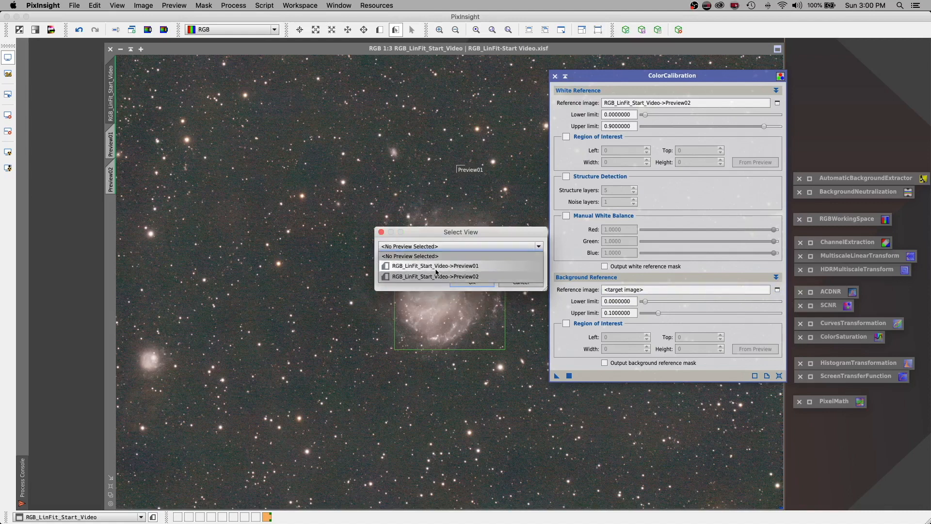
pyautogui.click(435, 266)
pyautogui.click(471, 281)
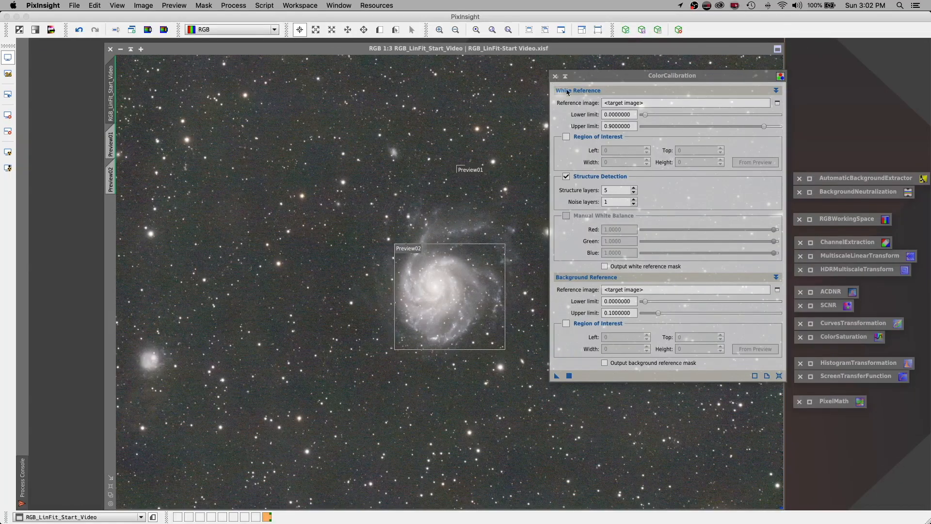
# Step: In ColorCalibration, set the white reference image to Preview02 and the background reference image to Preview01
pyautogui.click(777, 103)
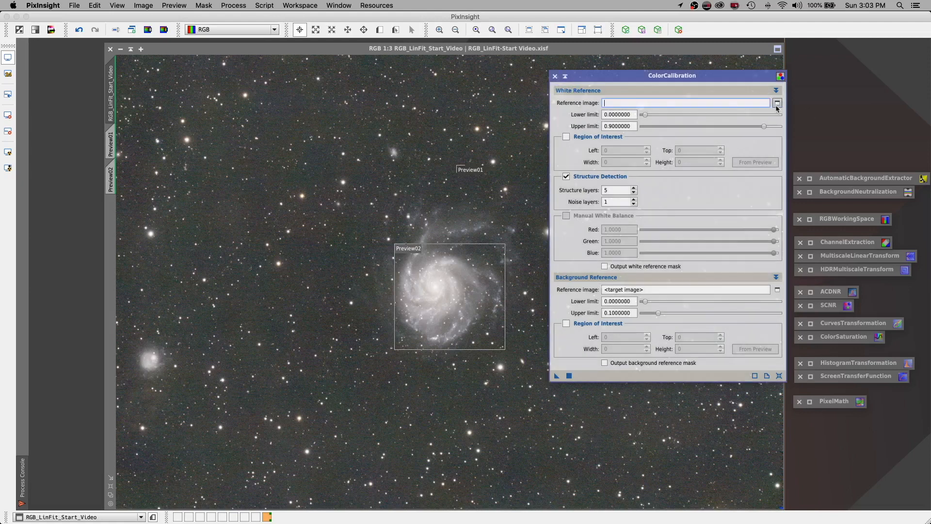
pyautogui.click(418, 246)
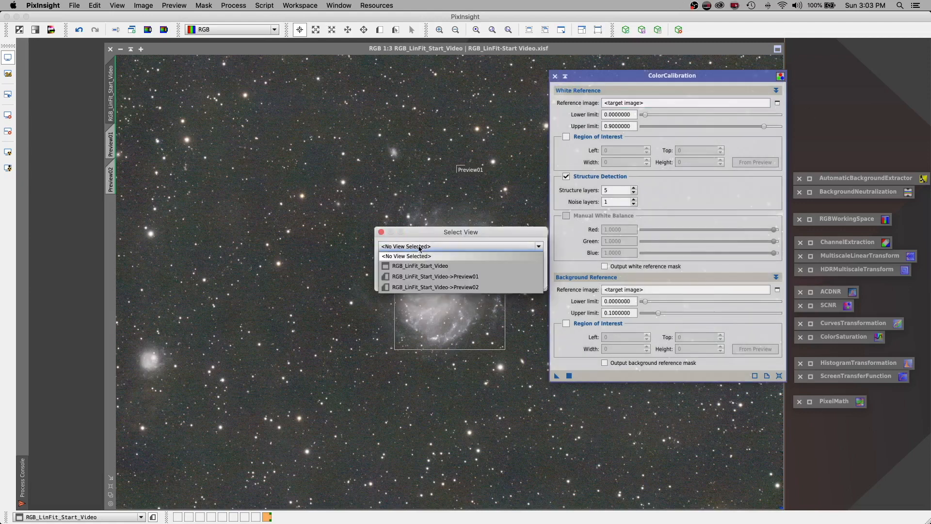
pyautogui.click(442, 287)
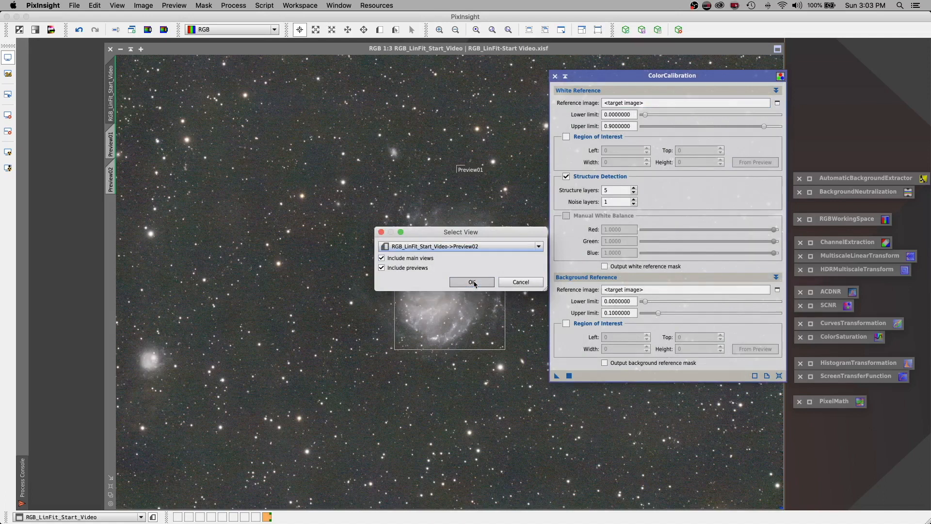
pyautogui.click(474, 280)
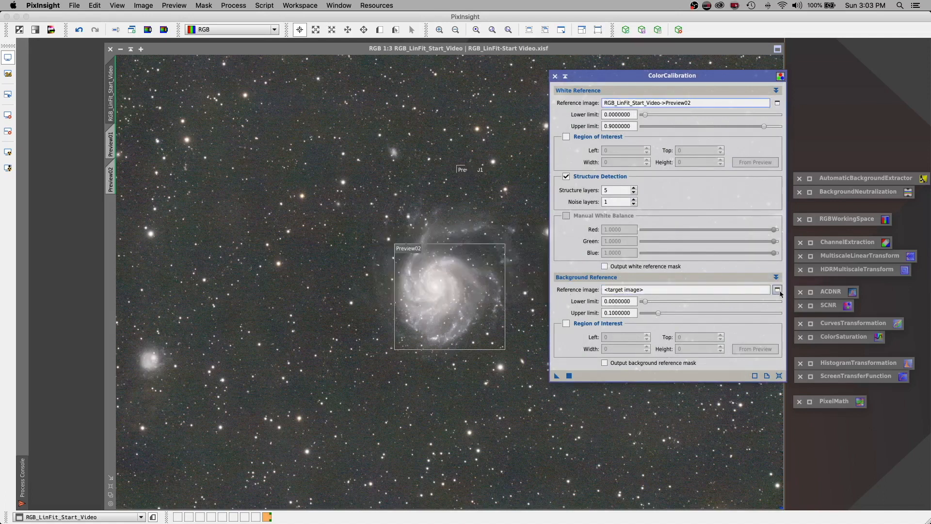
pyautogui.click(777, 290)
pyautogui.click(417, 247)
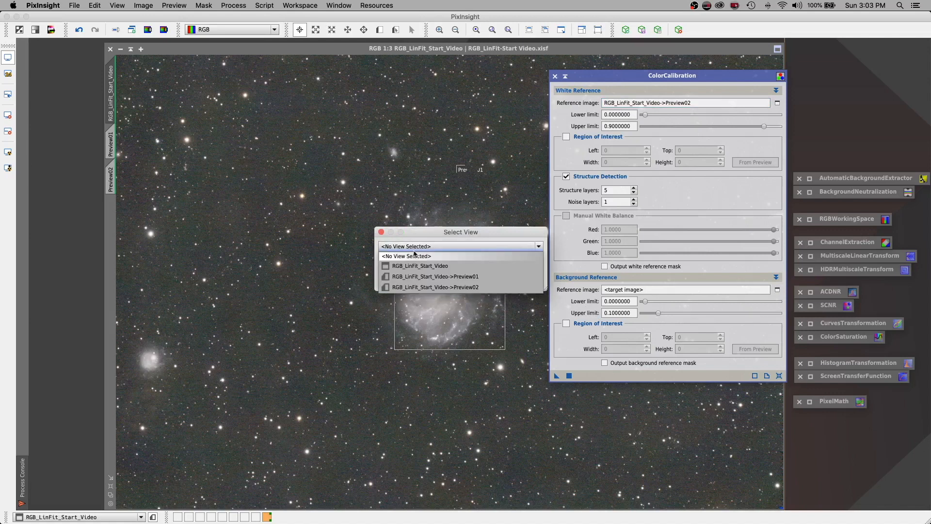
pyautogui.click(416, 276)
pyautogui.click(471, 283)
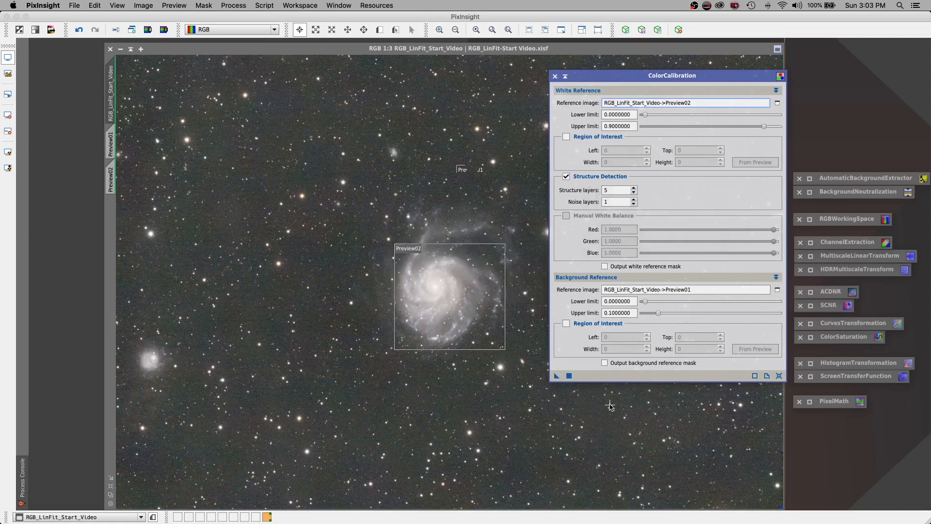
# Step: Turn off structure detection, apply the color calibration to the image and minimize the ColorCalibration window
pyautogui.click(566, 177)
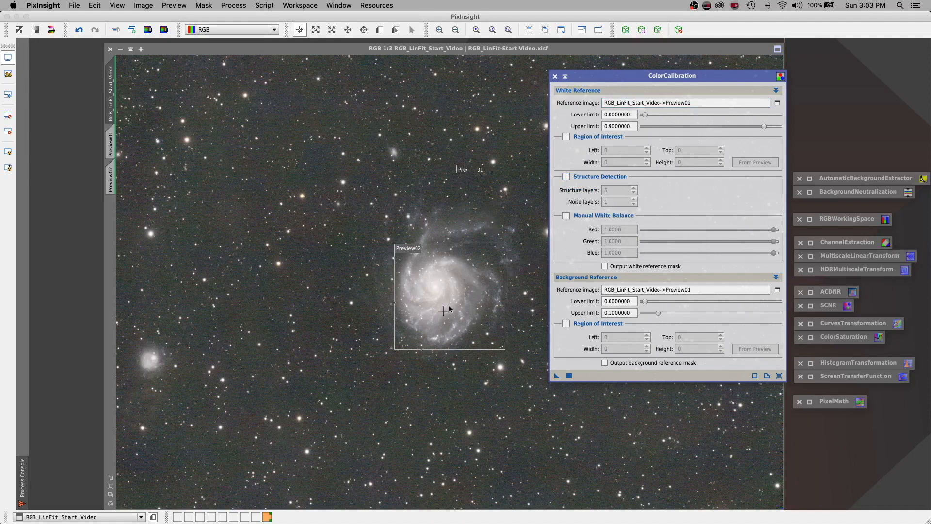
pyautogui.click(569, 376)
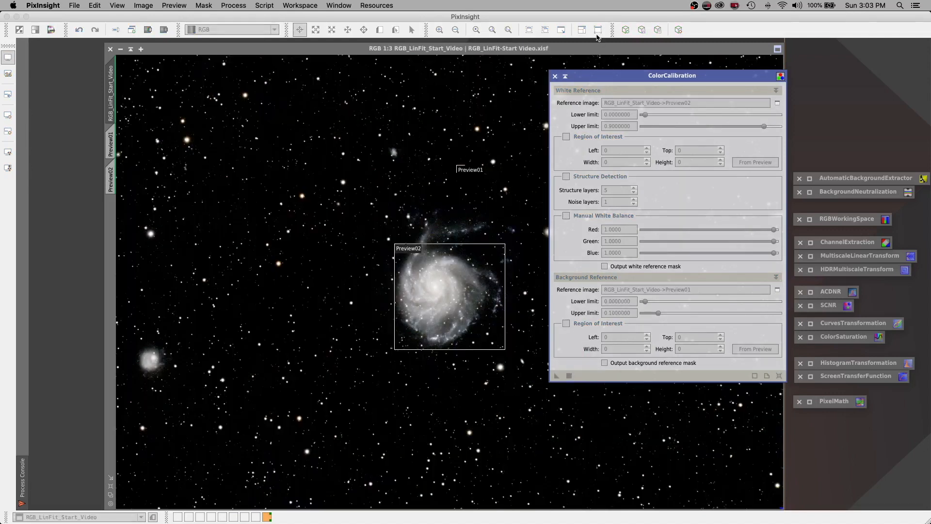
pyautogui.click(564, 76)
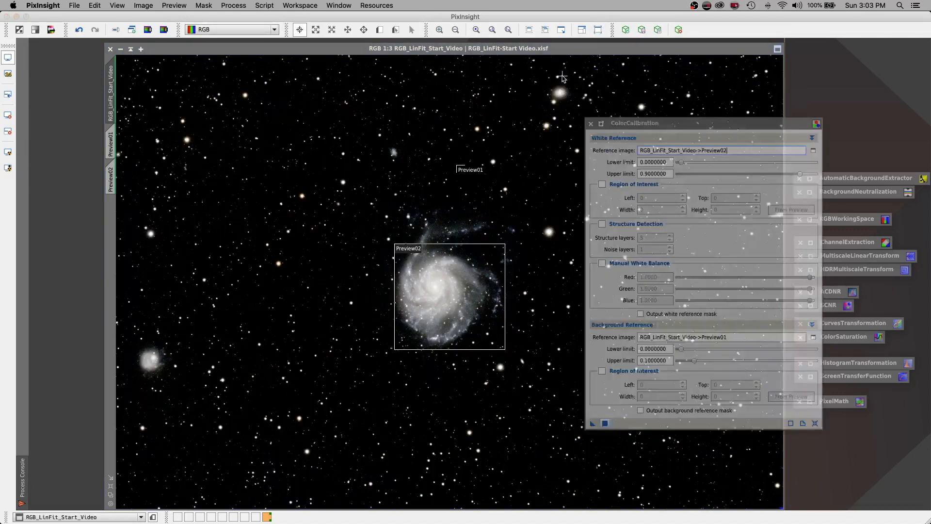
# Step: Auto-stretch the display of the calibrated image again and delete all of its previews
pyautogui.click(8, 58)
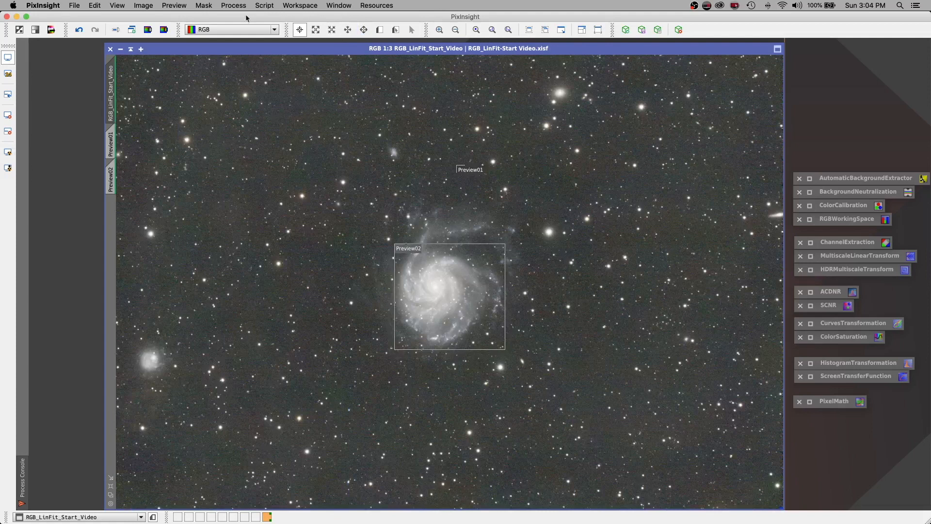
pyautogui.click(175, 6)
pyautogui.click(199, 184)
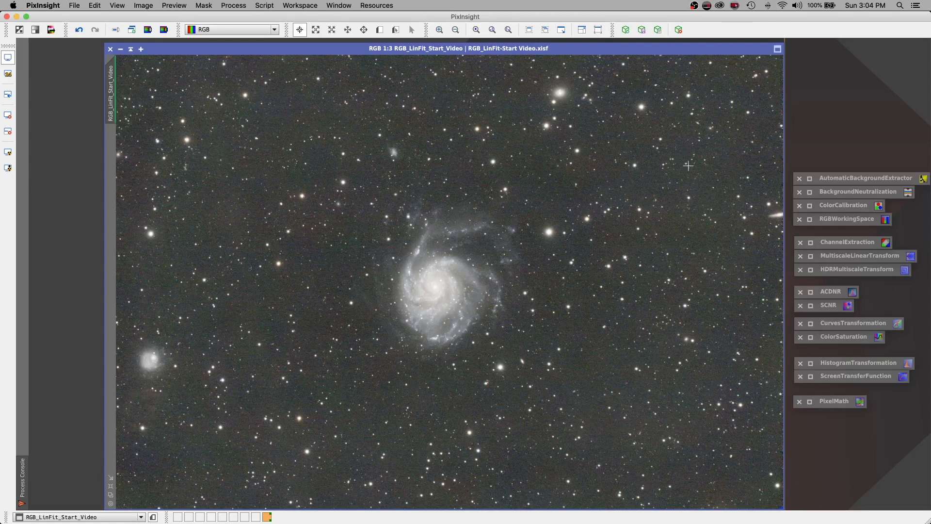
# Step: Load the working space parameters of RGB_LinFit_Start_Video into RGBWorkingSpace
pyautogui.doubleClick(815, 223)
pyautogui.moveTo(547, 114); pyautogui.dragTo(620, 101)
pyautogui.click(603, 111)
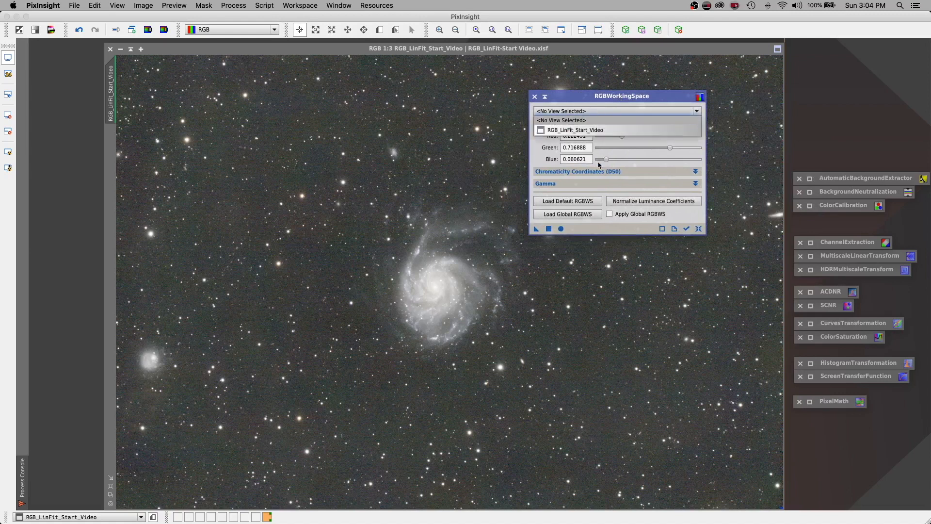
pyautogui.click(576, 130)
# Step: Set the red, green and blue luminance coefficients to 1.000000, apply the RGB working space globally and minimize the RGBWorkingSpace window
pyautogui.moveTo(632, 136); pyautogui.dragTo(696, 136)
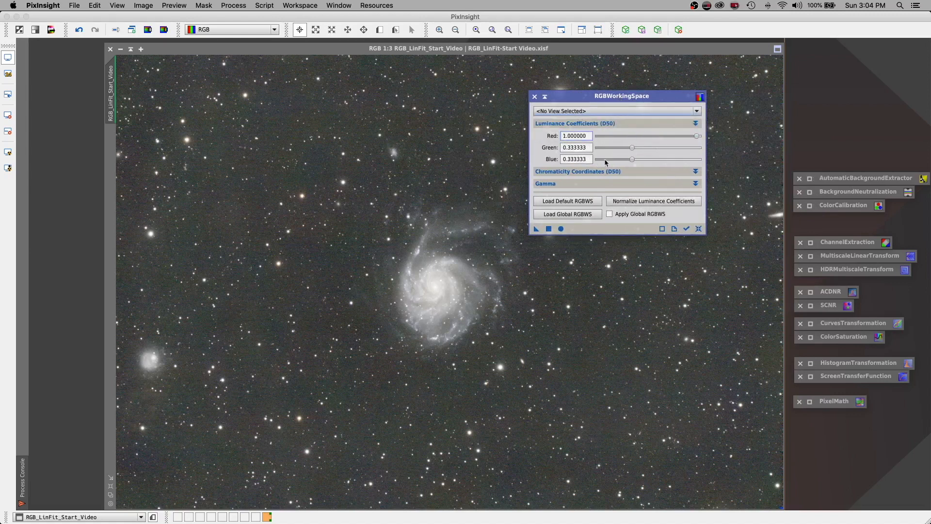
pyautogui.moveTo(632, 148); pyautogui.dragTo(698, 149)
pyautogui.moveTo(632, 160); pyautogui.dragTo(698, 161)
pyautogui.moveTo(561, 228); pyautogui.dragTo(562, 231)
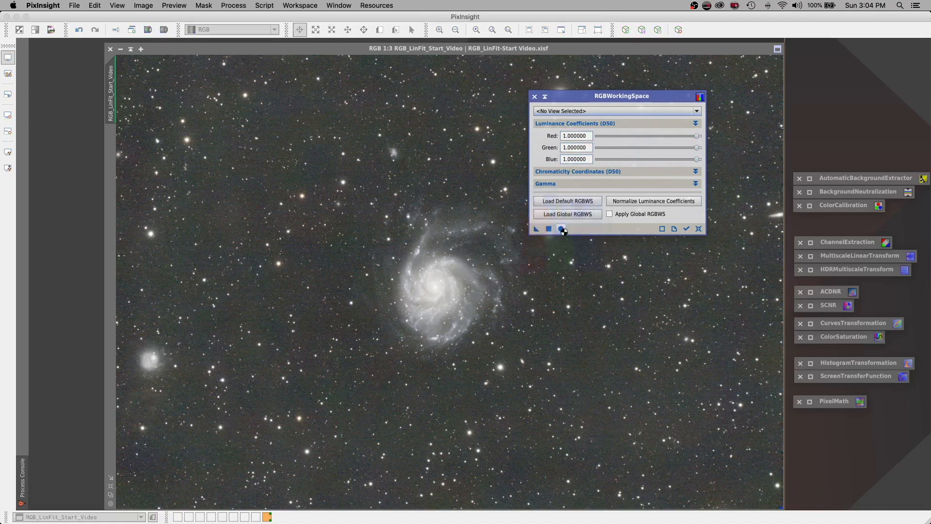
pyautogui.click(545, 97)
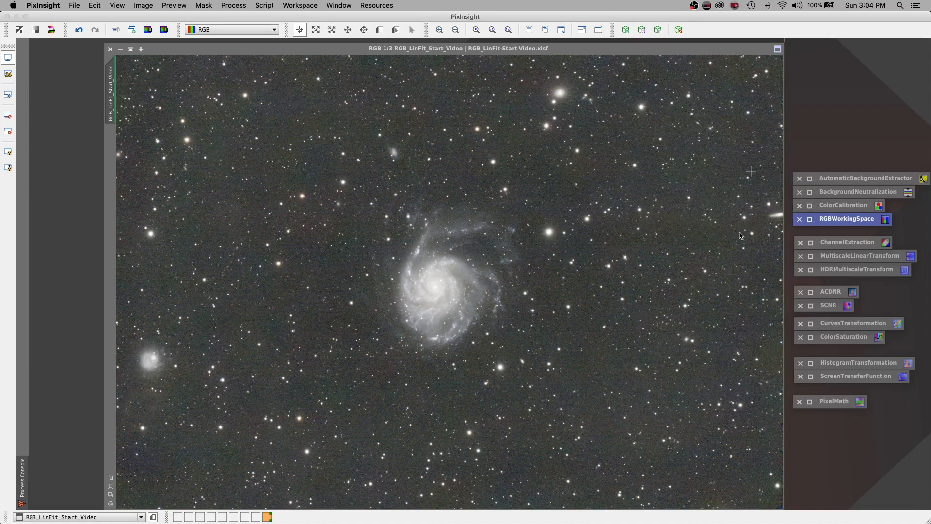
# Step: Extract only the L channel of the color image in CIE L*a*b* with ChannelExtraction, and minimize the process window
pyautogui.click(828, 151)
pyautogui.doubleClick(813, 243)
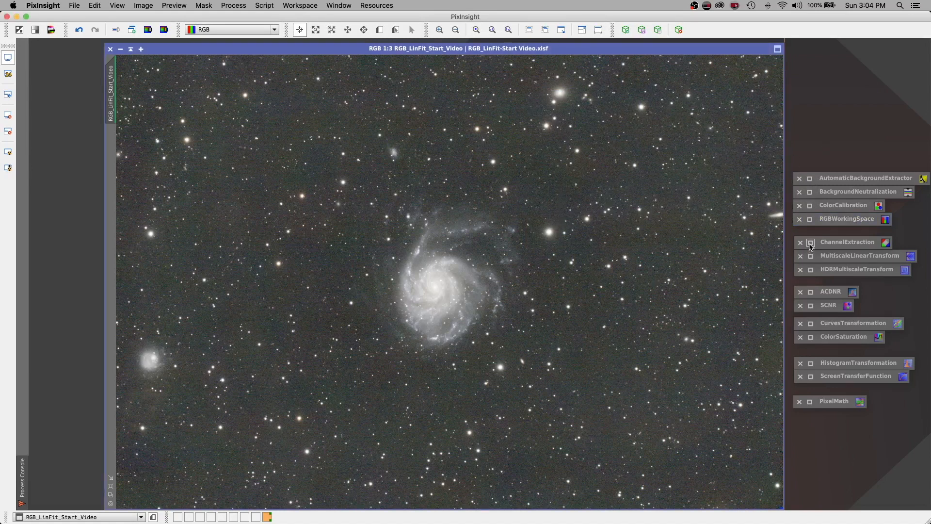
pyautogui.moveTo(516, 266); pyautogui.dragTo(601, 99)
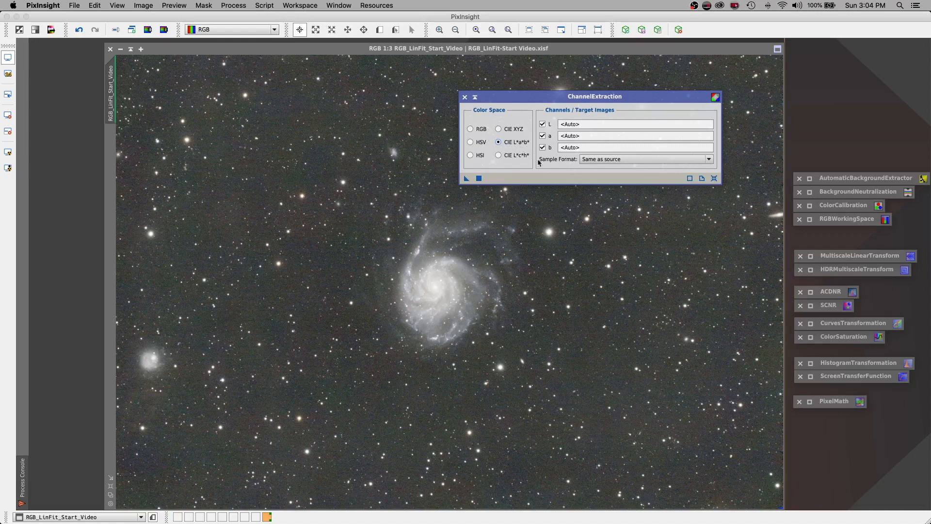
pyautogui.click(545, 137)
pyautogui.click(542, 147)
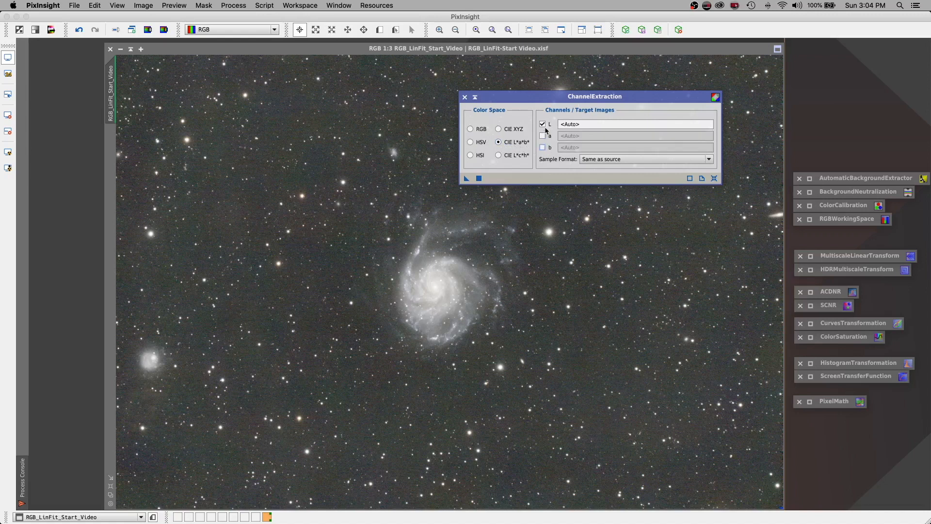
pyautogui.click(478, 178)
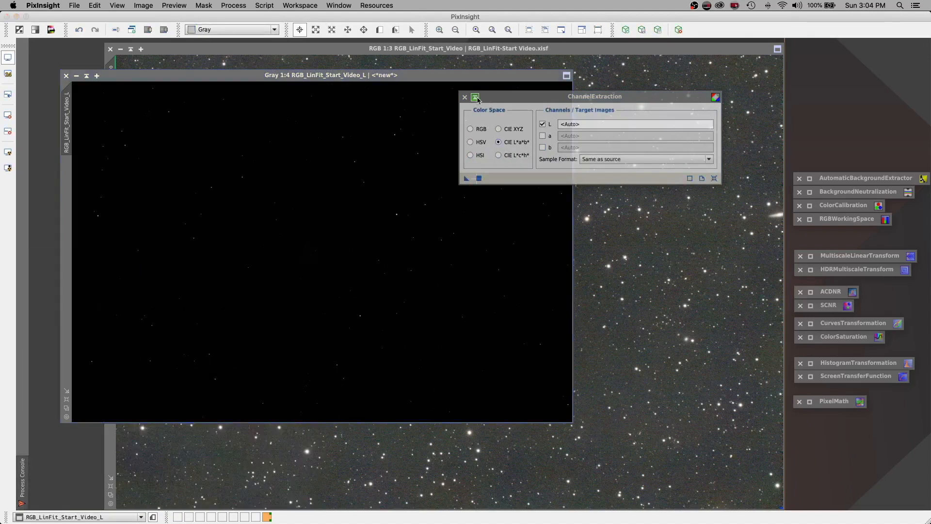
pyautogui.click(478, 98)
# Step: Try an auto-stretch on the display of the extracted L image and remove the stretch again
pyautogui.moveTo(436, 78); pyautogui.dragTo(562, 81)
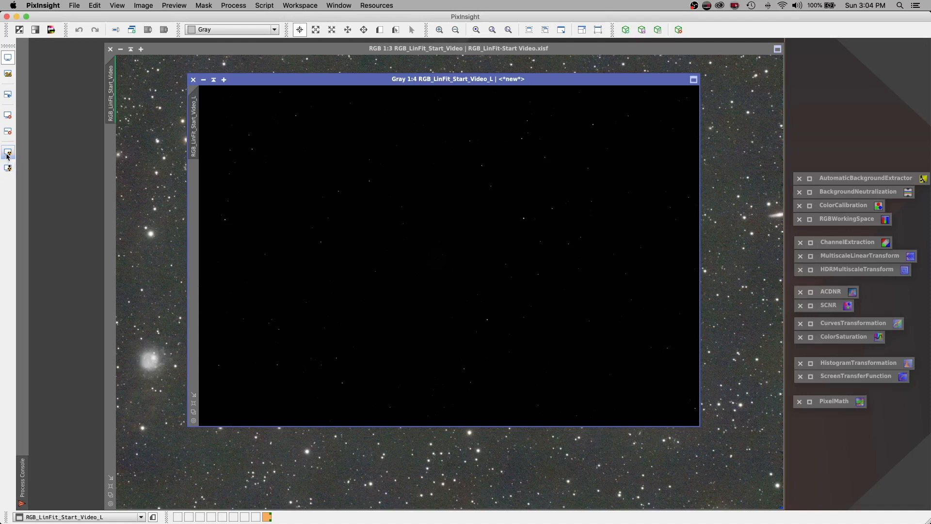
pyautogui.click(7, 154)
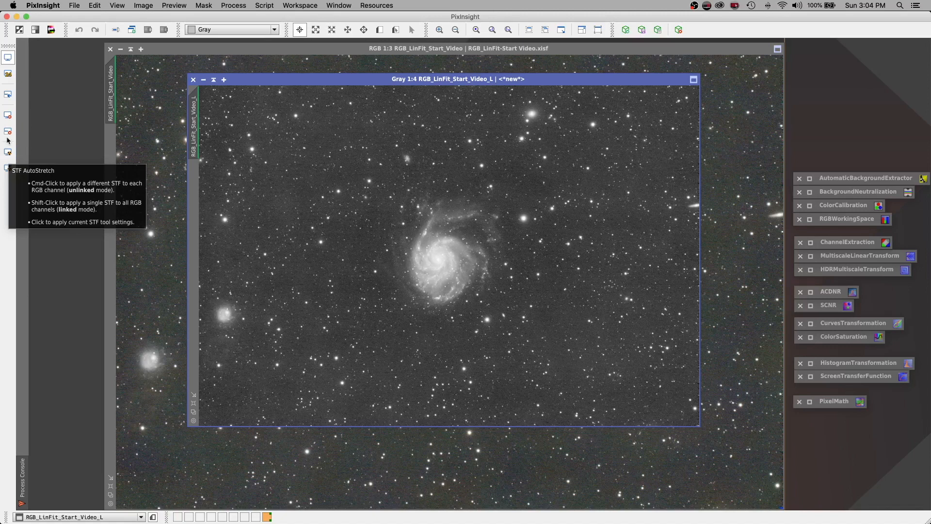
pyautogui.click(8, 58)
pyautogui.moveTo(270, 80); pyautogui.dragTo(299, 79)
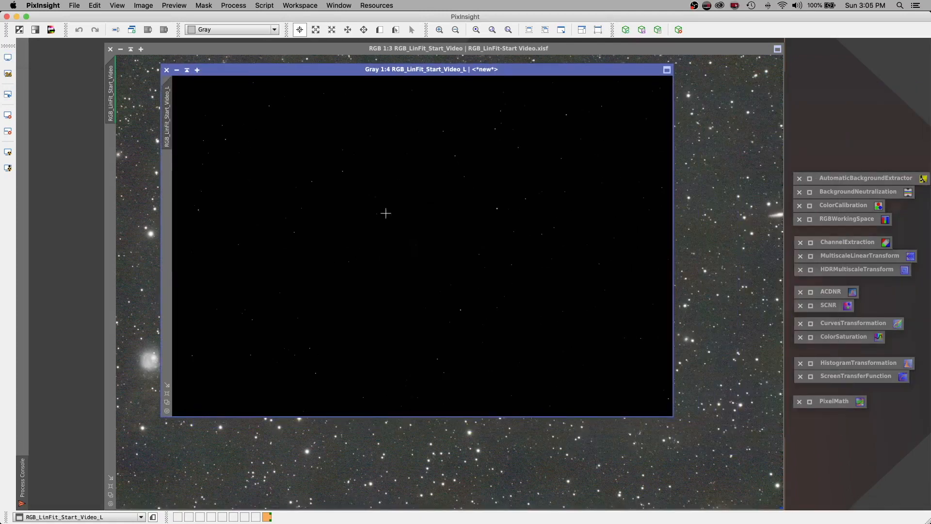
# Step: Auto-stretch the L image with ScreenTransferFunction, transfer the stretch to HistogramTransformation, and reset and minimize ScreenTransferFunction
pyautogui.click(810, 376)
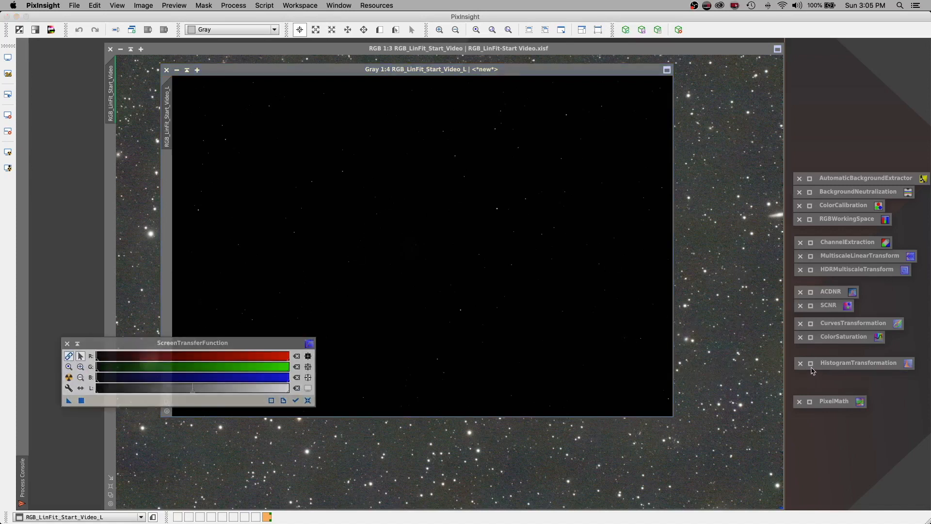
pyautogui.click(811, 368)
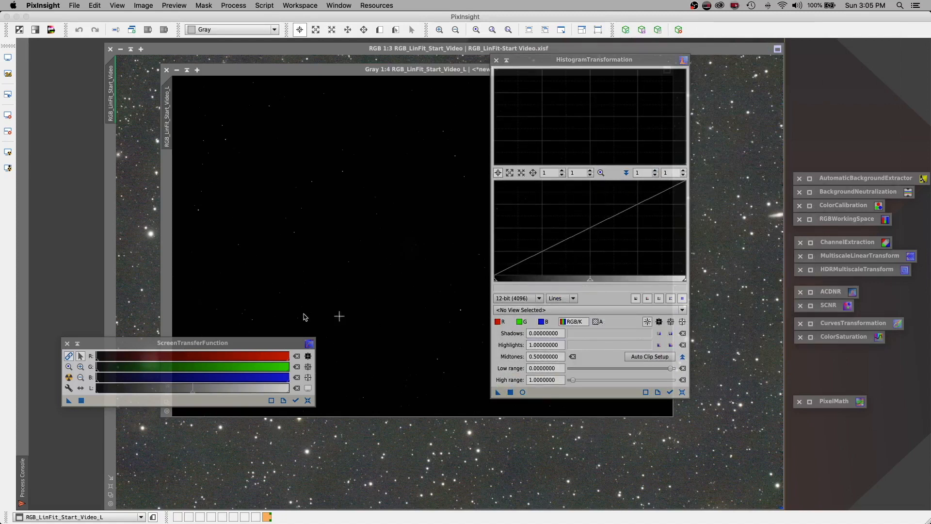
pyautogui.click(68, 377)
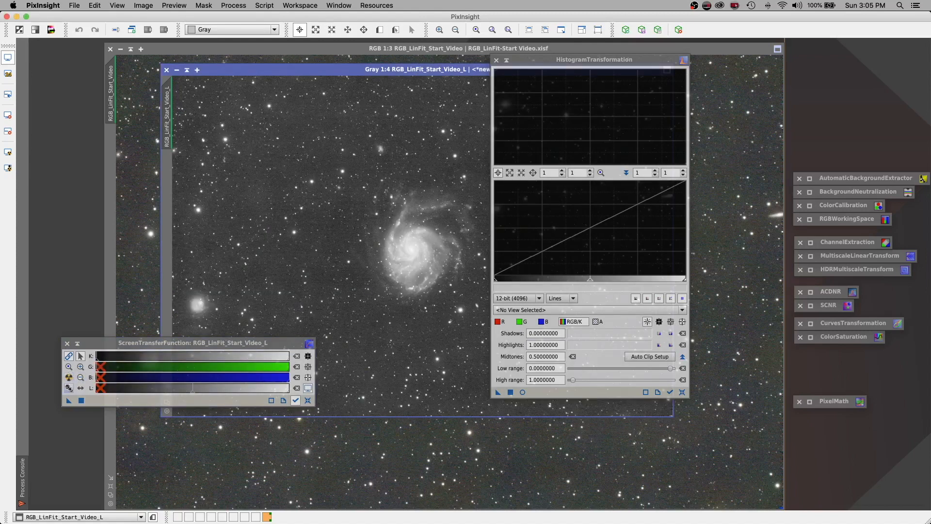
pyautogui.moveTo(69, 400); pyautogui.dragTo(544, 398)
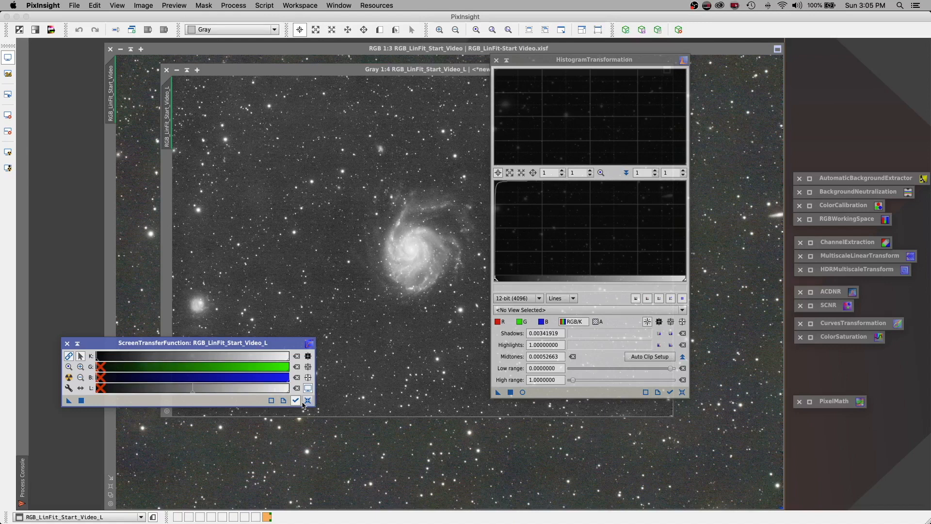
pyautogui.click(308, 401)
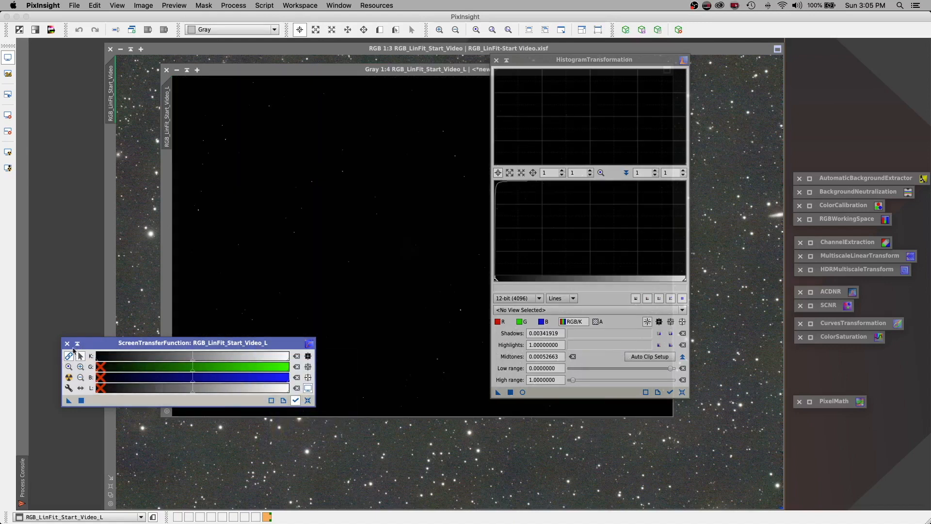
pyautogui.click(68, 343)
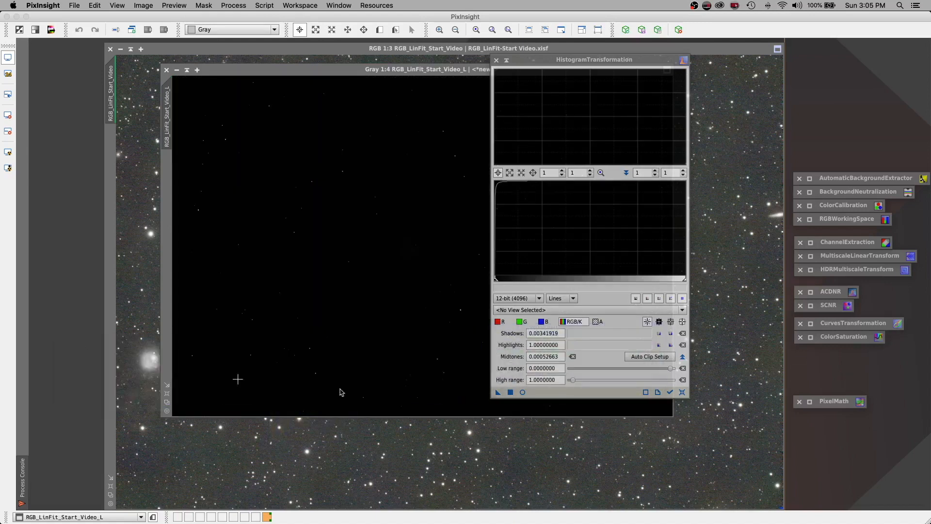
# Step: Choose RGB_LinFit_Start_Video_L in HistogramTransformation, check the real-time preview, apply the stretch to that image and put both windows away
pyautogui.click(600, 311)
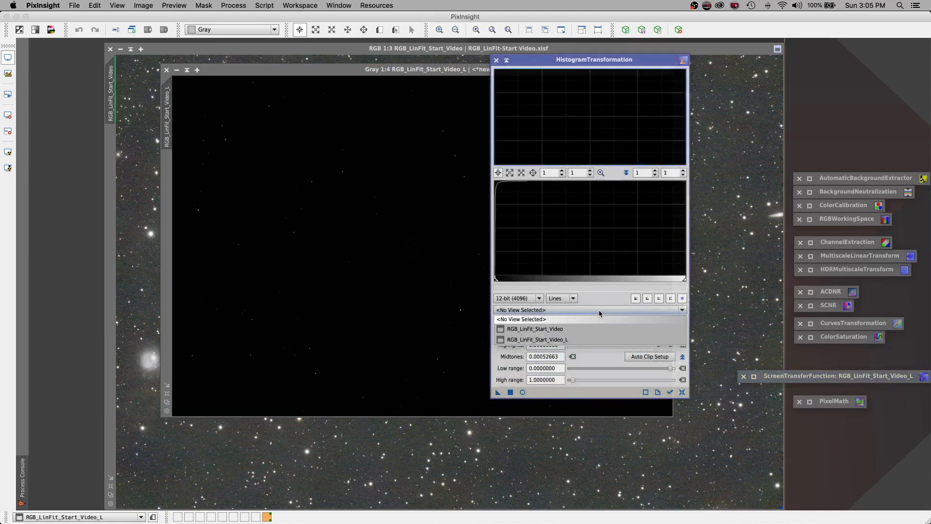
pyautogui.click(566, 339)
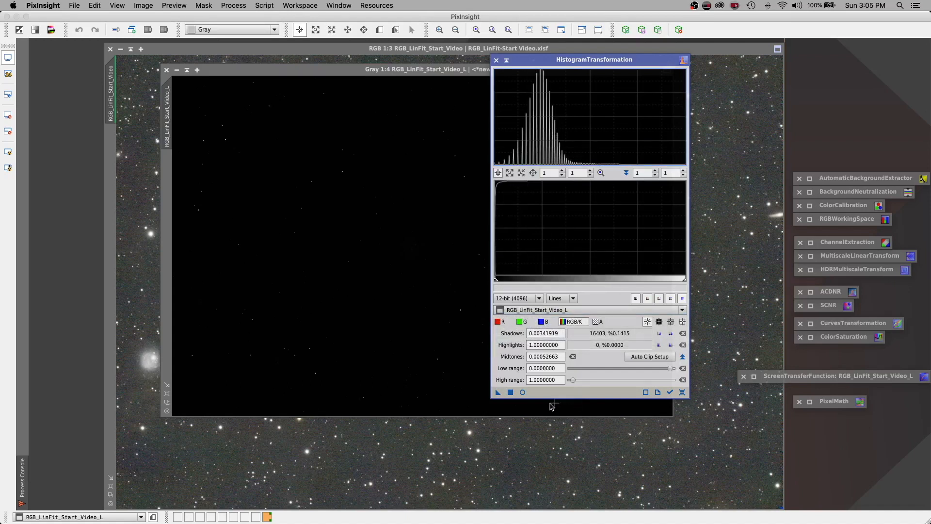
pyautogui.click(522, 392)
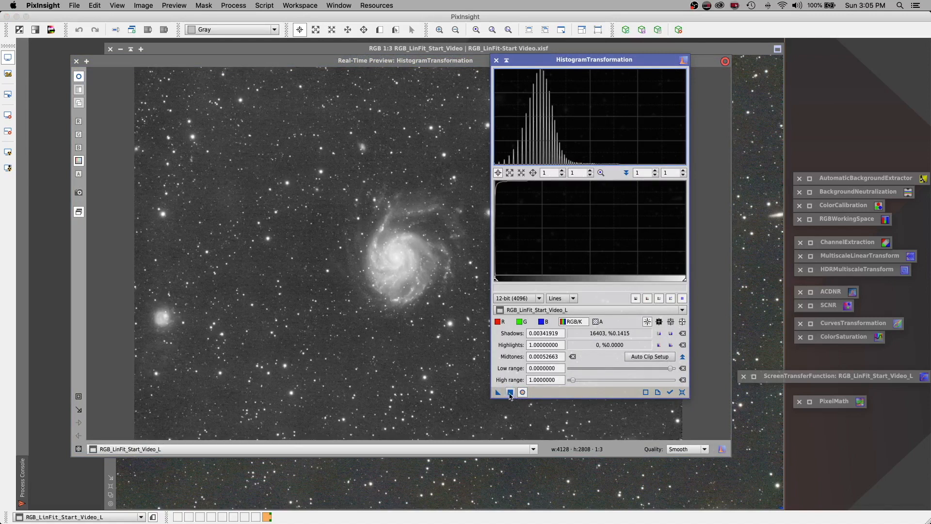
pyautogui.click(510, 392)
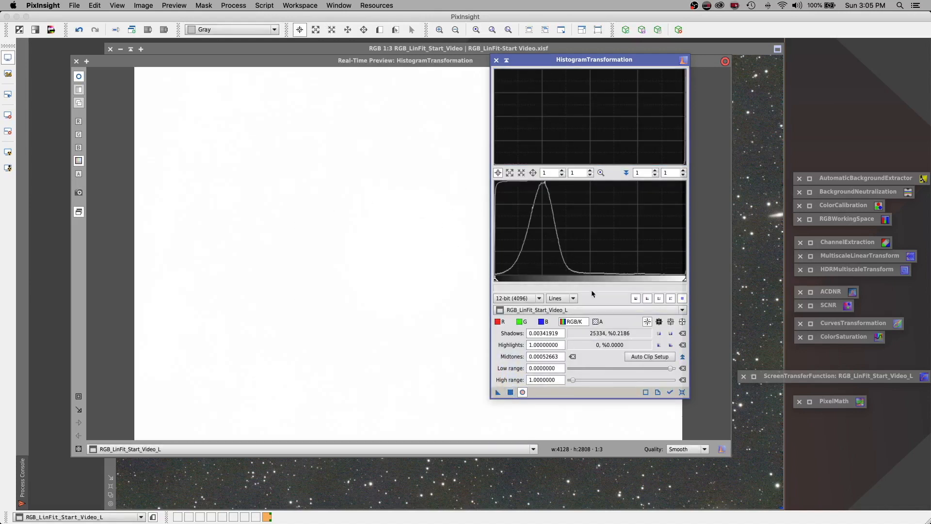
pyautogui.click(522, 392)
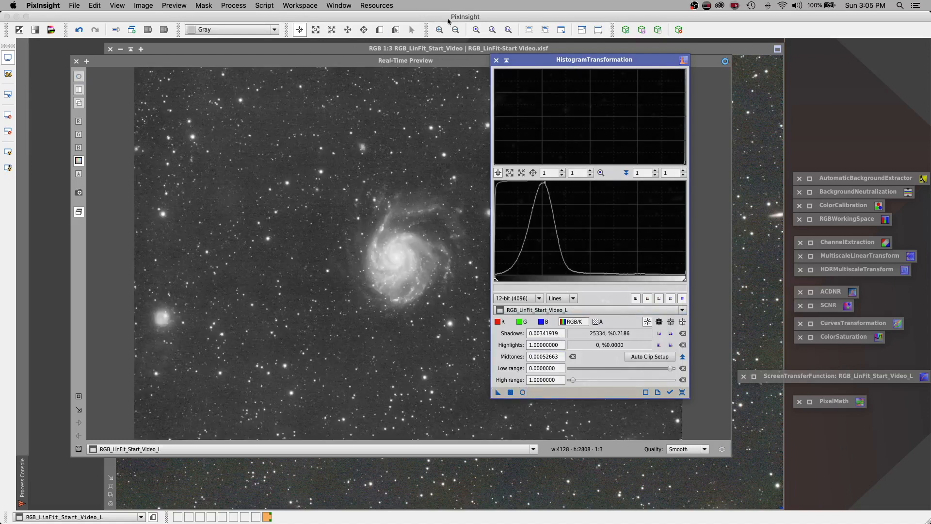
pyautogui.click(495, 61)
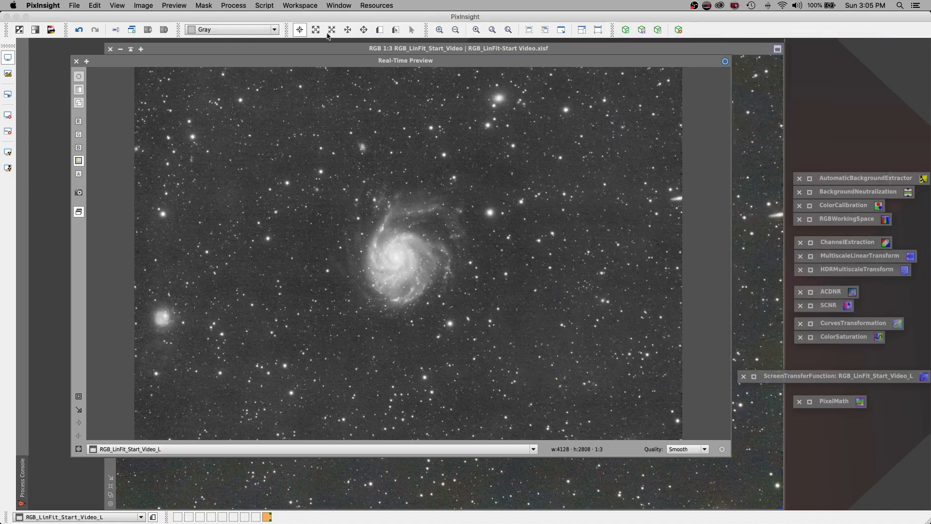
pyautogui.click(77, 62)
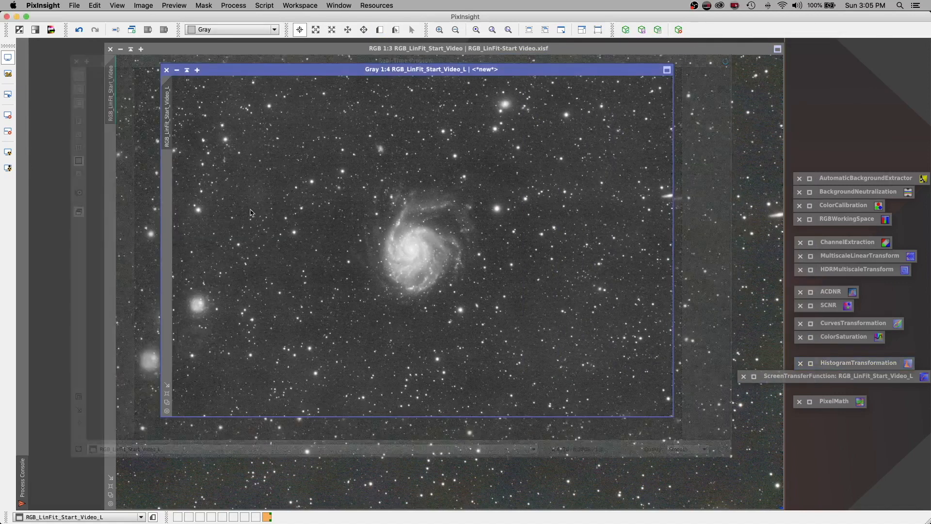
# Step: Apply the stretched L image as a mask to the color image, and shade its window and move it aside
pyautogui.moveTo(340, 71); pyautogui.dragTo(503, 85)
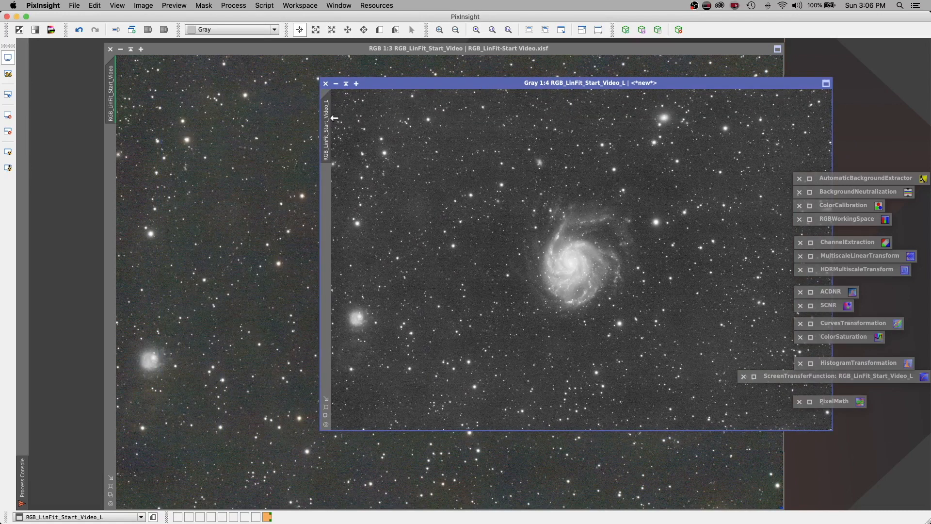
pyautogui.moveTo(328, 119)
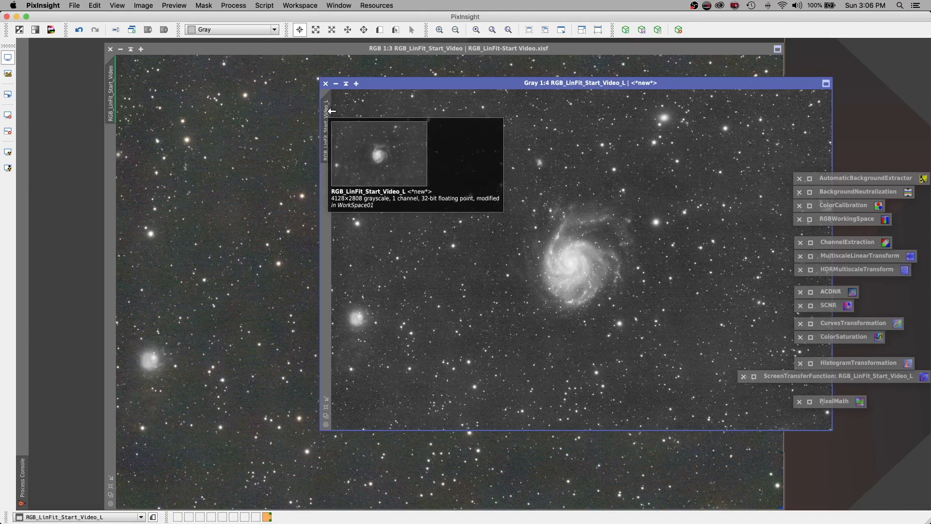
pyautogui.moveTo(331, 111); pyautogui.dragTo(112, 147)
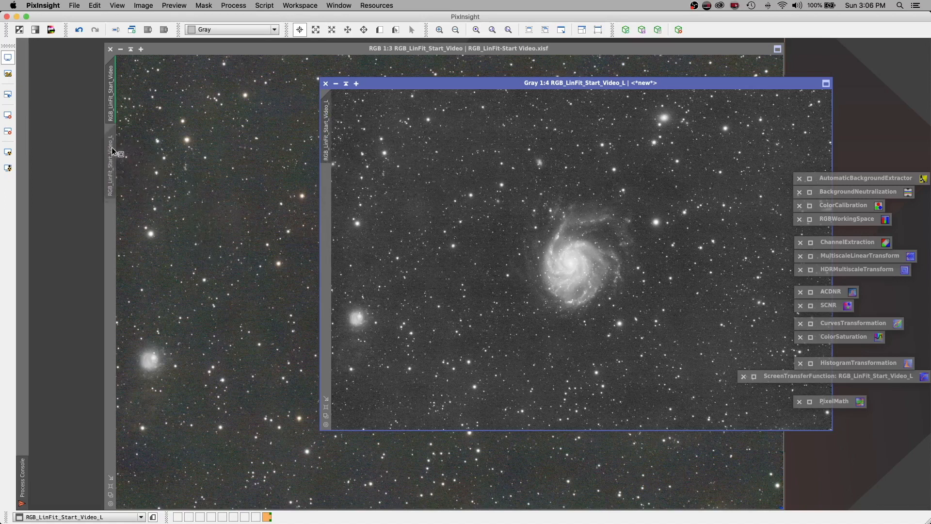
pyautogui.click(346, 83)
pyautogui.moveTo(574, 253); pyautogui.dragTo(782, 480)
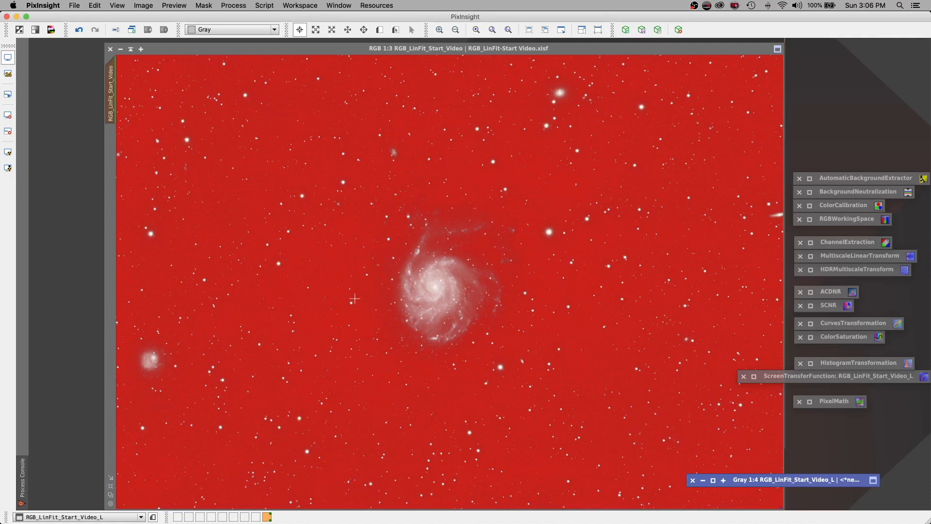
# Step: Invert the mask on the RGB_LinFit_Start_Video image so that the galaxy and stars are protected
pyautogui.click(337, 302)
pyautogui.scroll(-2, 337, 302)
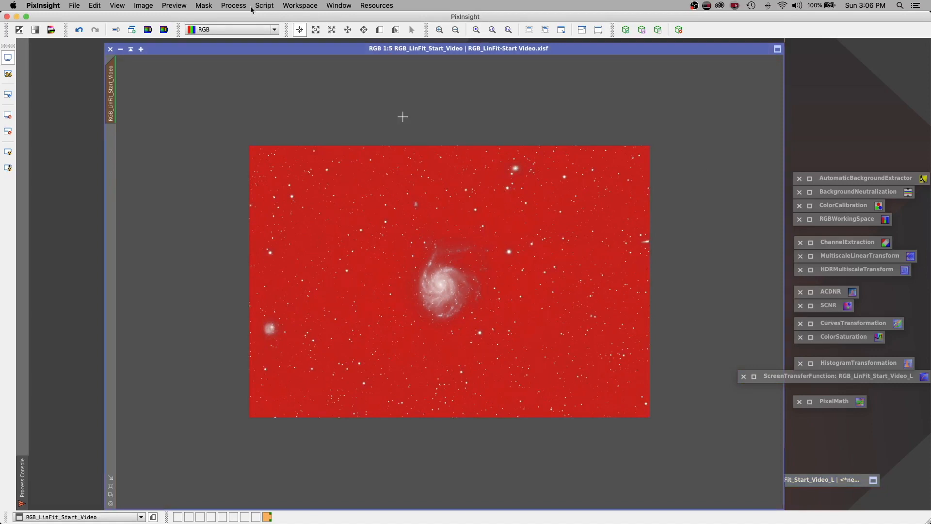
pyautogui.click(212, 7)
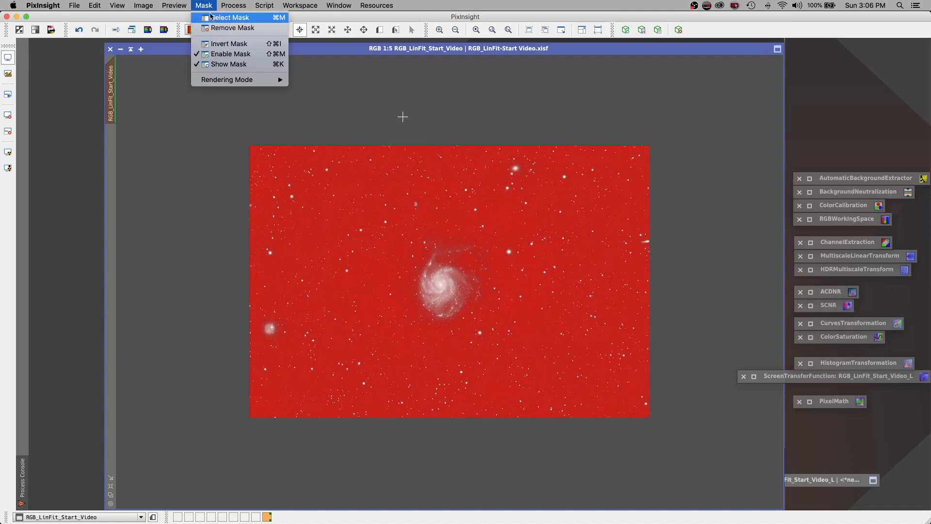
pyautogui.click(228, 44)
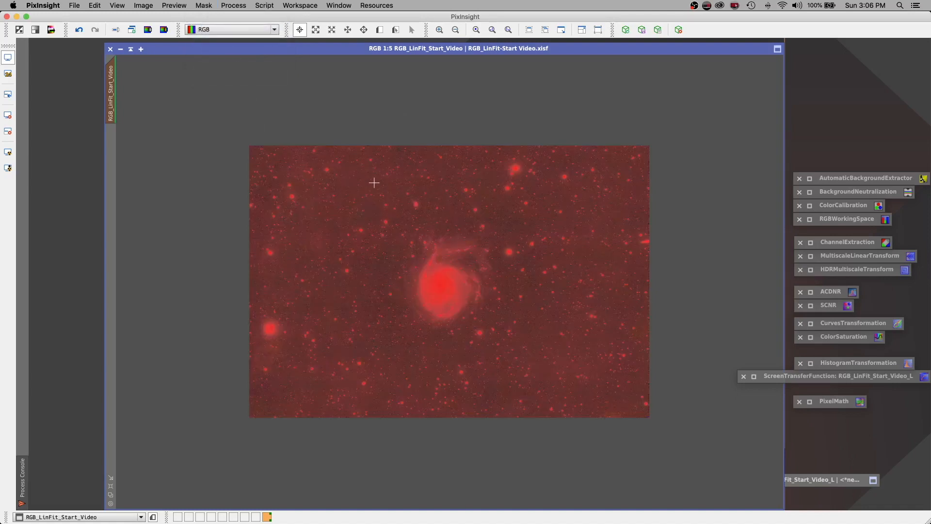
# Step: Open MultiscaleLinearTransform and enable noise reduction on layer 1 with threshold 4, amount 0.5 and 3 iterations
pyautogui.click(439, 29)
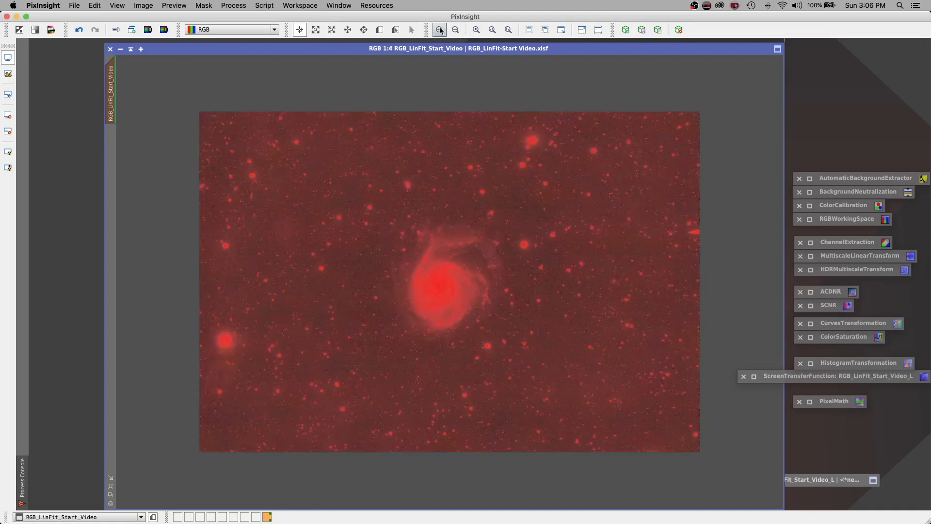
pyautogui.click(439, 29)
pyautogui.click(440, 30)
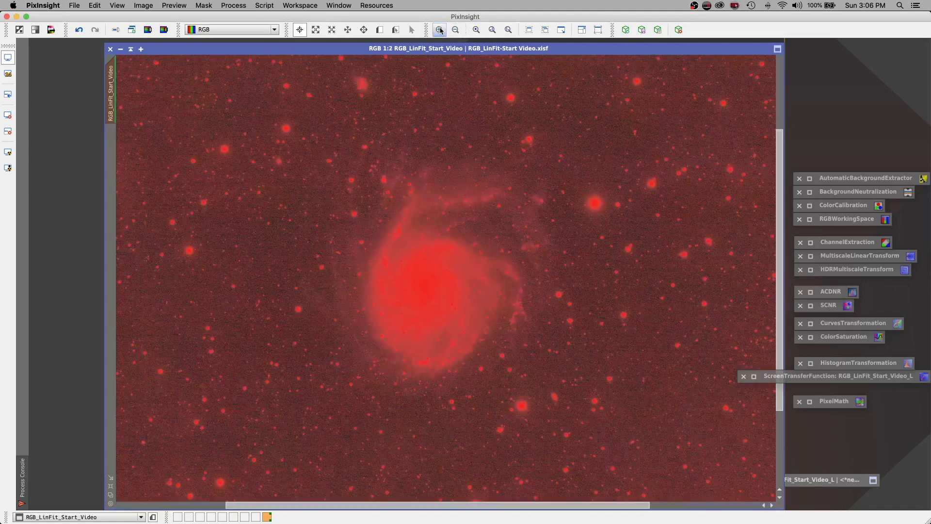
pyautogui.click(810, 257)
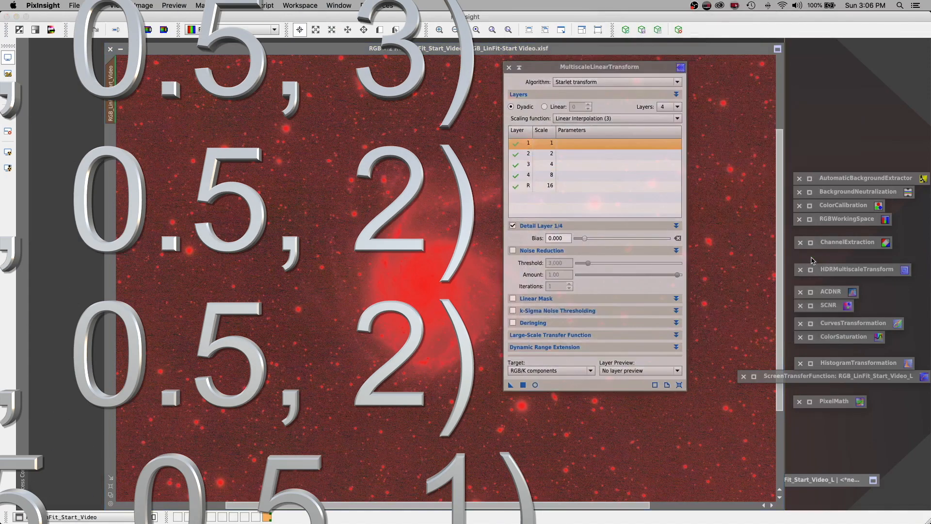
pyautogui.click(513, 251)
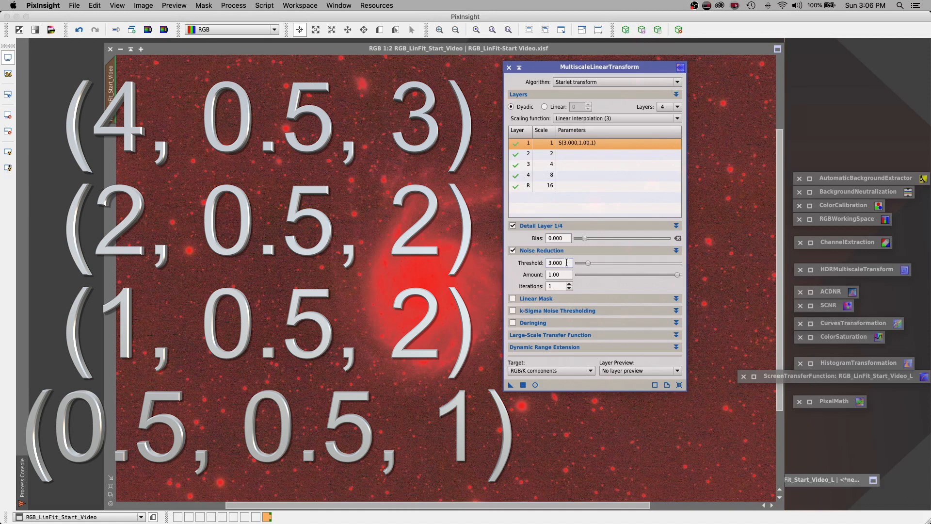
pyautogui.doubleClick(566, 262)
pyautogui.write('4')
pyautogui.press('Tab')
pyautogui.write('.5')
pyautogui.click(569, 285)
pyautogui.click(569, 285)
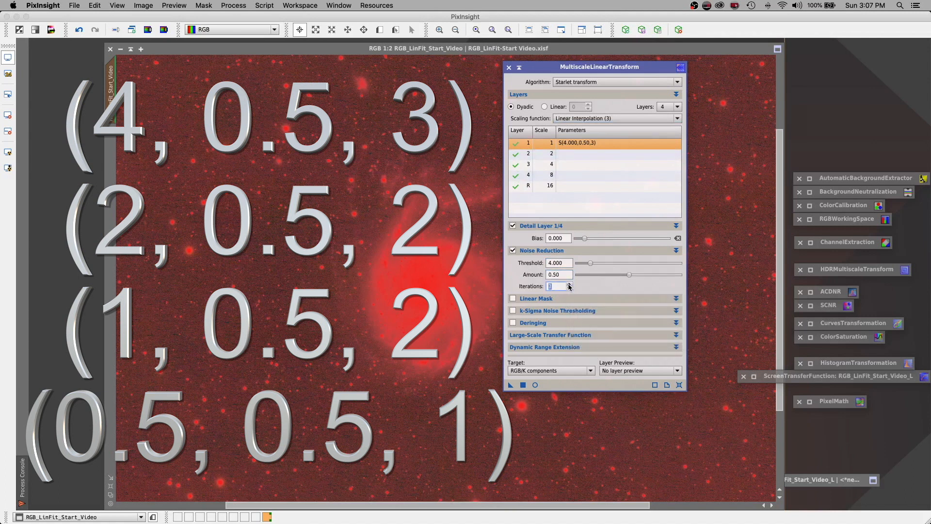
# Step: Enable noise reduction on layer 2 with threshold 2, amount 0.5 and 2 iterations
pyautogui.click(541, 154)
pyautogui.click(512, 252)
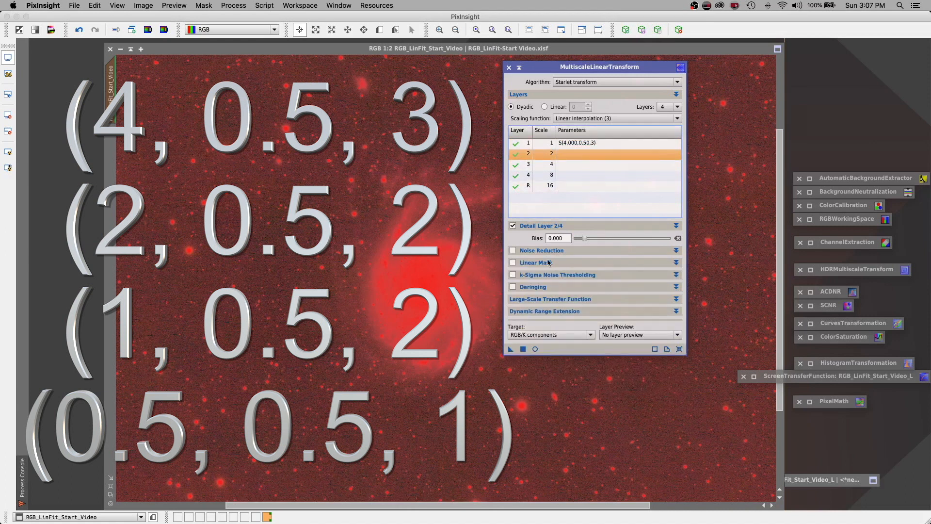
pyautogui.click(518, 251)
pyautogui.click(532, 251)
pyautogui.click(569, 263)
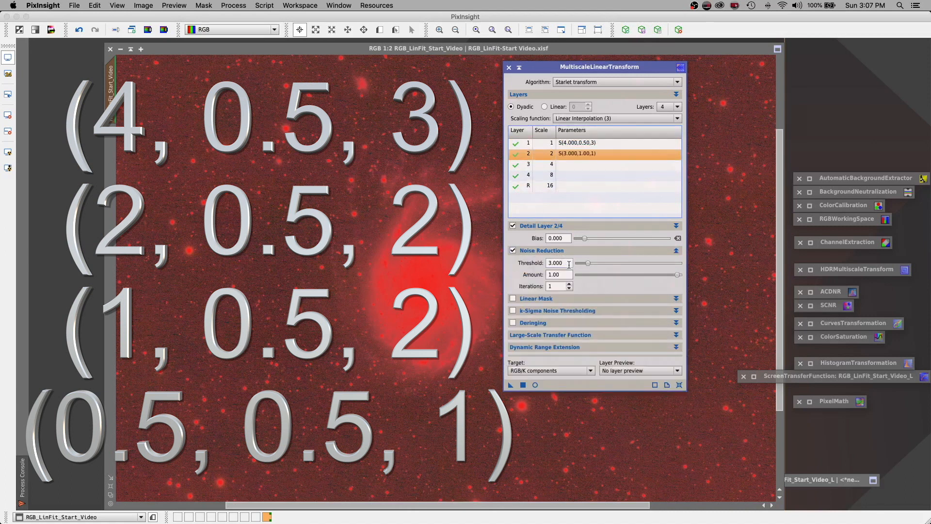
pyautogui.click(485, 260)
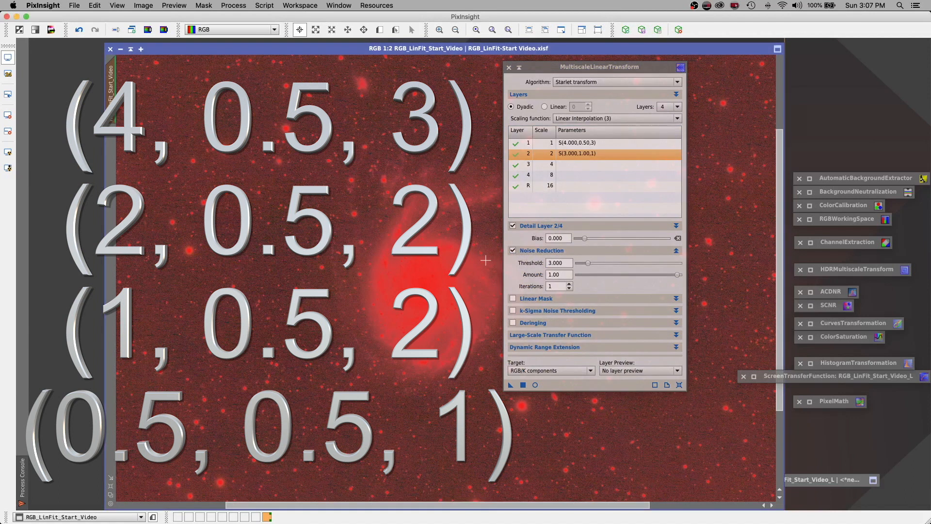
pyautogui.doubleClick(569, 262)
pyautogui.write('2')
pyautogui.press('Tab')
pyautogui.write('.')
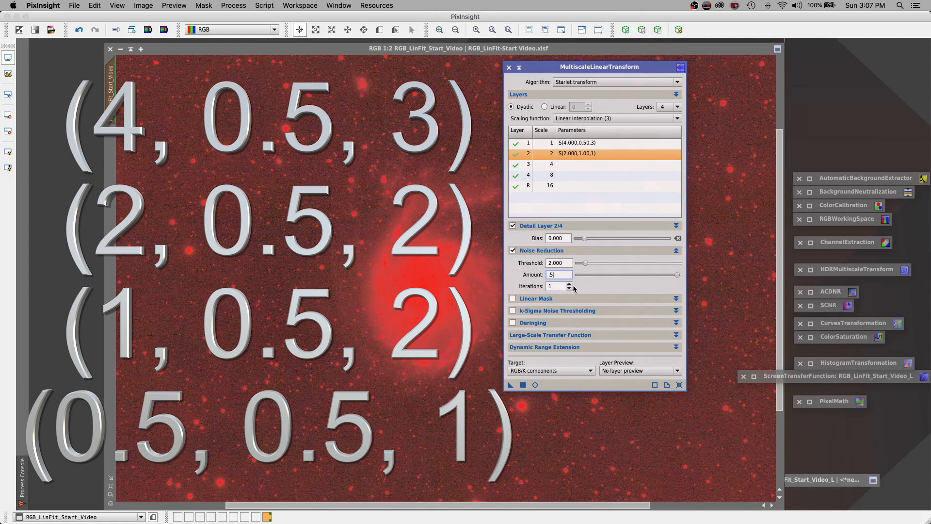
pyautogui.click(569, 285)
# Step: Enable noise reduction on layer 3 with threshold 1, amount 0.5 and 2 iterations
pyautogui.click(541, 165)
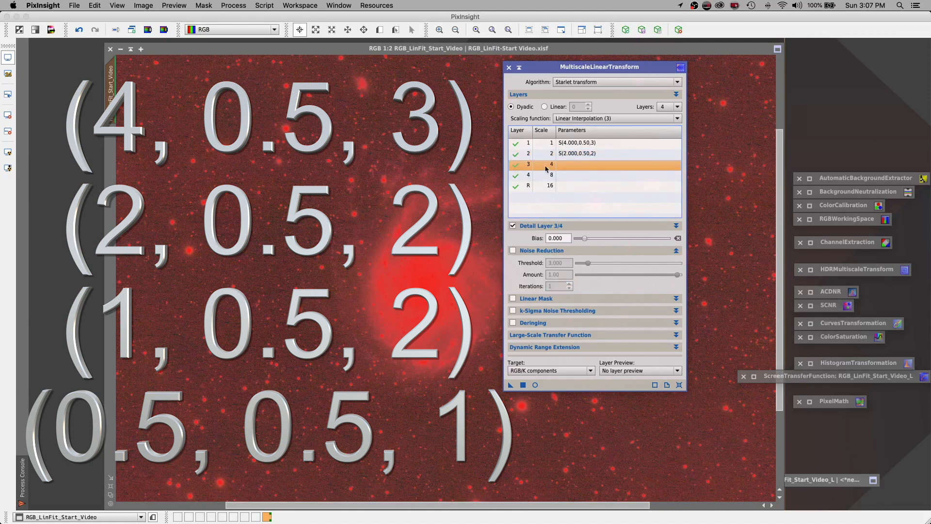
pyautogui.click(517, 249)
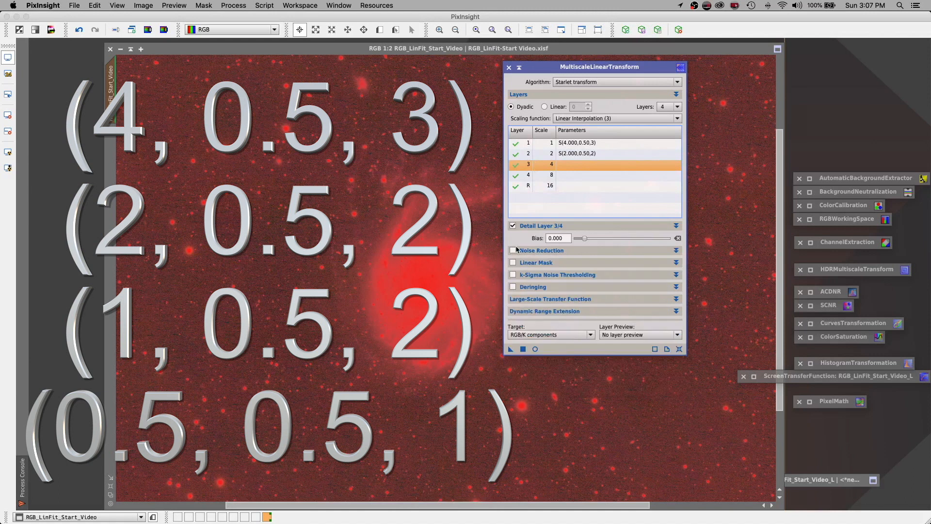
pyautogui.click(513, 250)
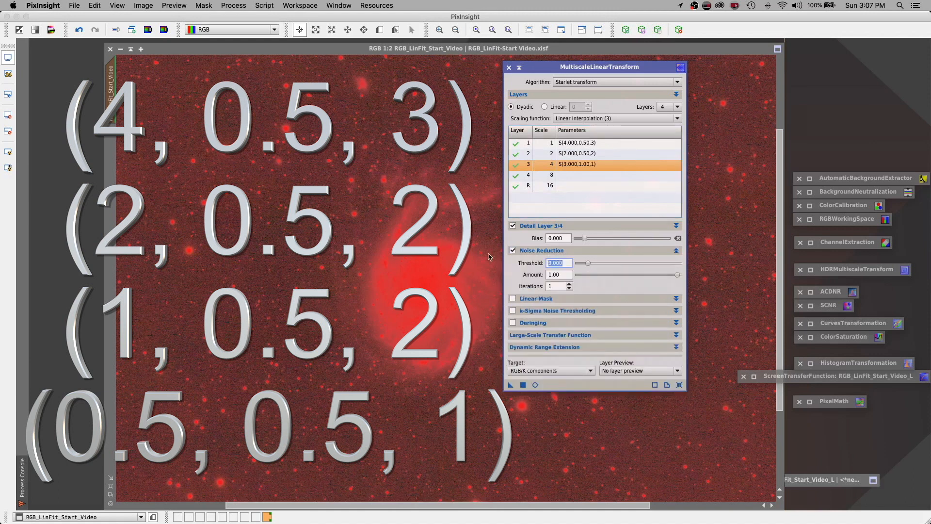
pyautogui.write('1')
pyautogui.moveTo(566, 274); pyautogui.dragTo(515, 271)
pyautogui.write('.')
pyautogui.click(569, 284)
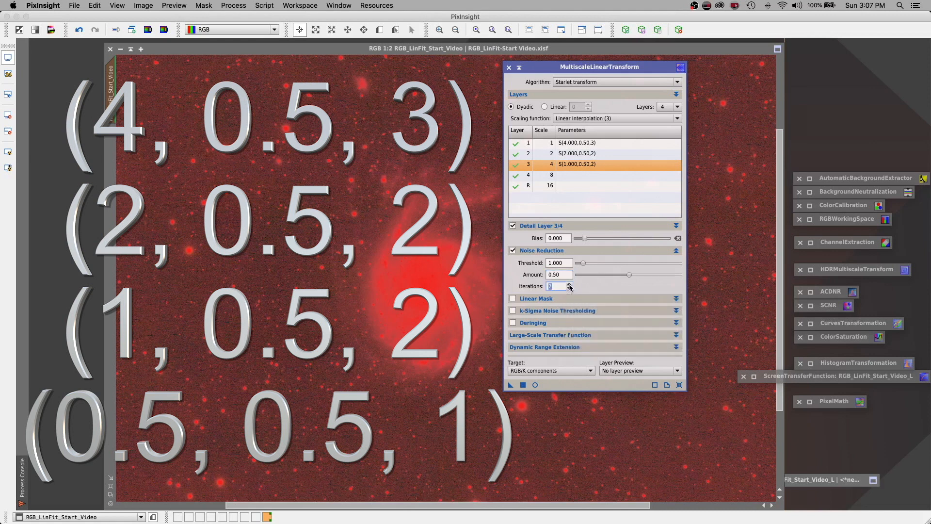
# Step: Enable noise reduction on layer 4 with threshold 0.5 and amount 0.5, keeping 1 iteration
pyautogui.click(542, 176)
pyautogui.click(512, 251)
pyautogui.moveTo(571, 263); pyautogui.dragTo(548, 262)
pyautogui.press('BackSpace')
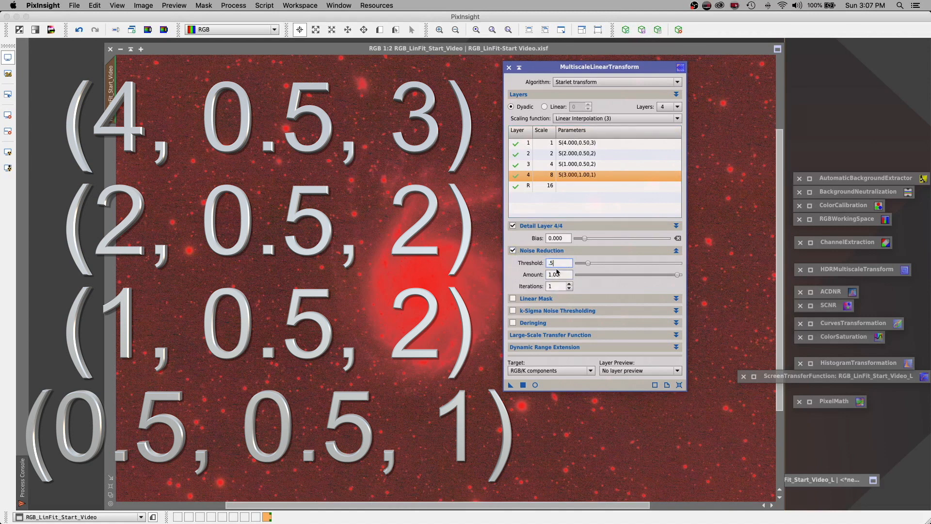
pyautogui.press('Tab')
pyautogui.write('.')
# Step: Apply MultiscaleLinearTransform to the RGB_LinFit_Start_Video image, put its window away and hide the mask overlay
pyautogui.click(524, 386)
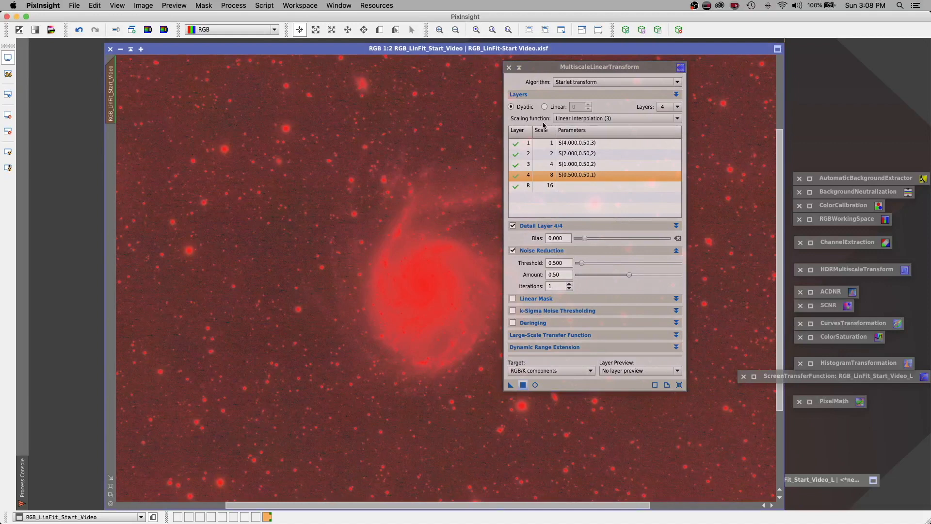
pyautogui.click(518, 67)
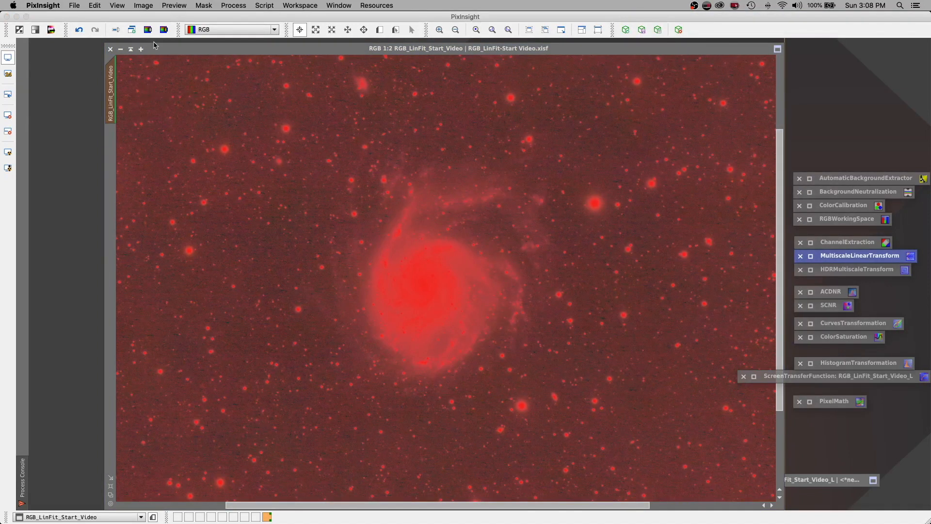
pyautogui.press('super+k')
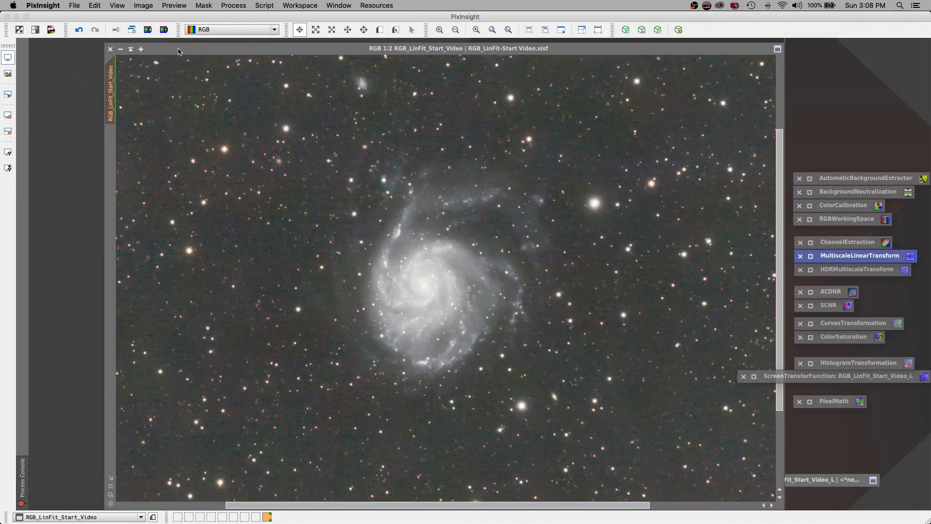
# Step: Compare the star background at 3:1 before and after the noise reduction by undoing and redoing it
pyautogui.click(439, 30)
pyautogui.click(439, 30)
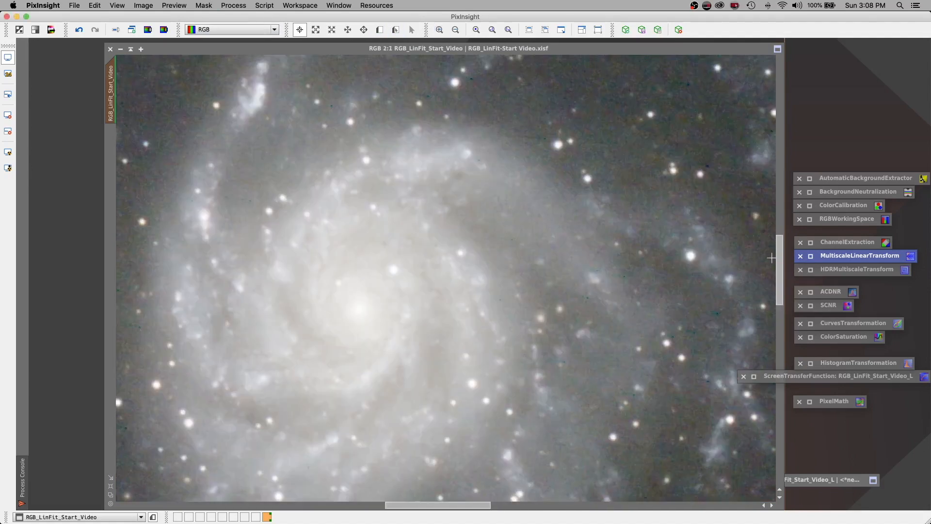
pyautogui.moveTo(775, 264); pyautogui.dragTo(771, 167)
pyautogui.click(439, 29)
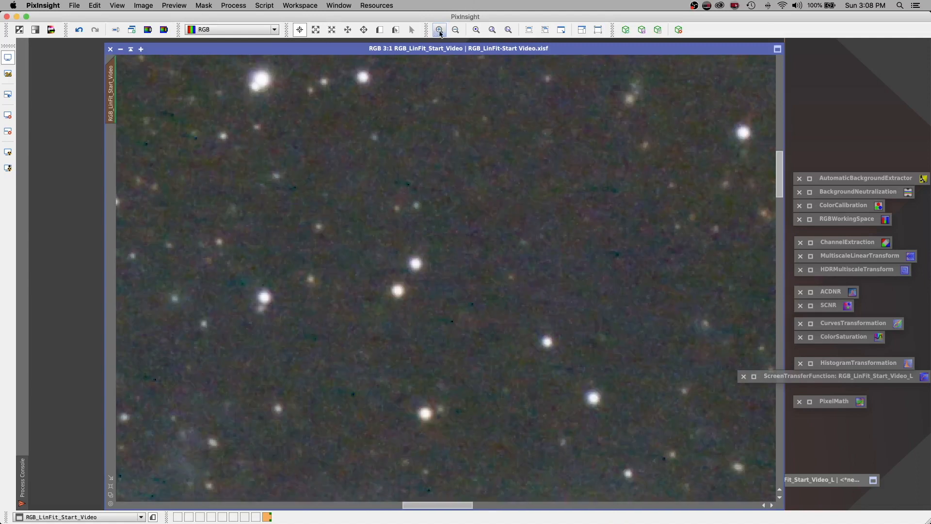
pyautogui.click(78, 30)
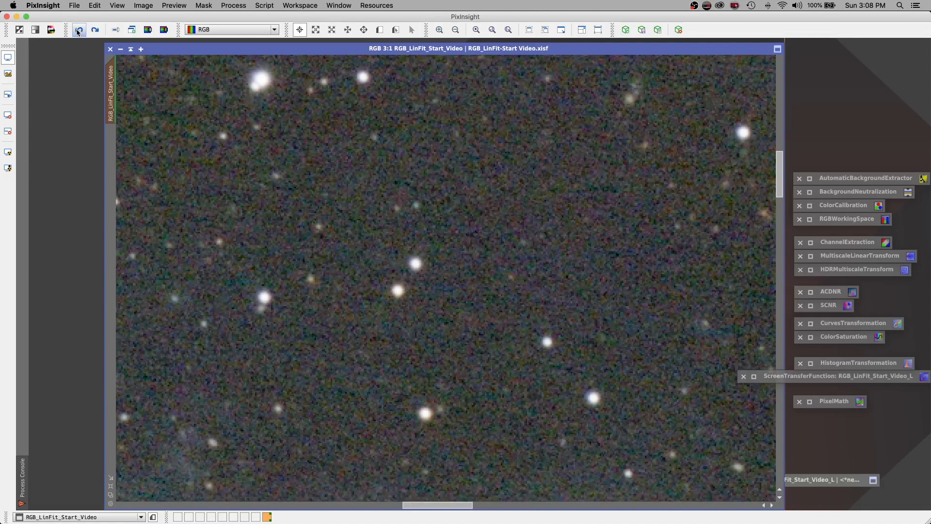
pyautogui.click(95, 31)
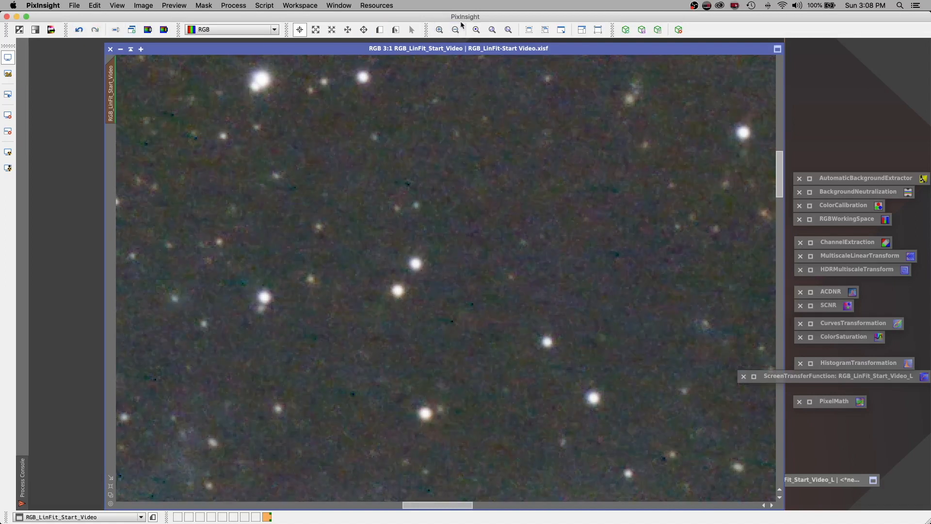
pyautogui.click(530, 30)
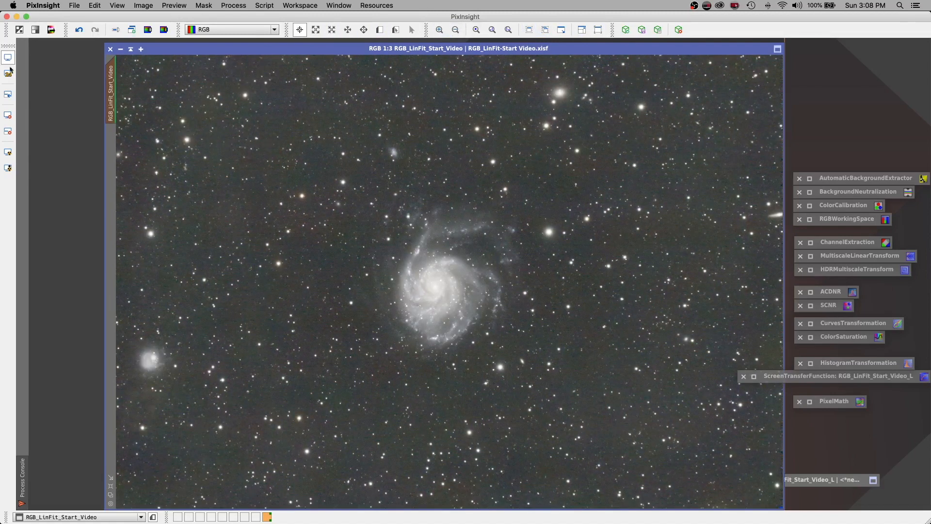
# Step: Remove the mask from the color image and close the RGB_LinFit_Start_Video_L image, moving the color image window as needed for access
pyautogui.click(211, 5)
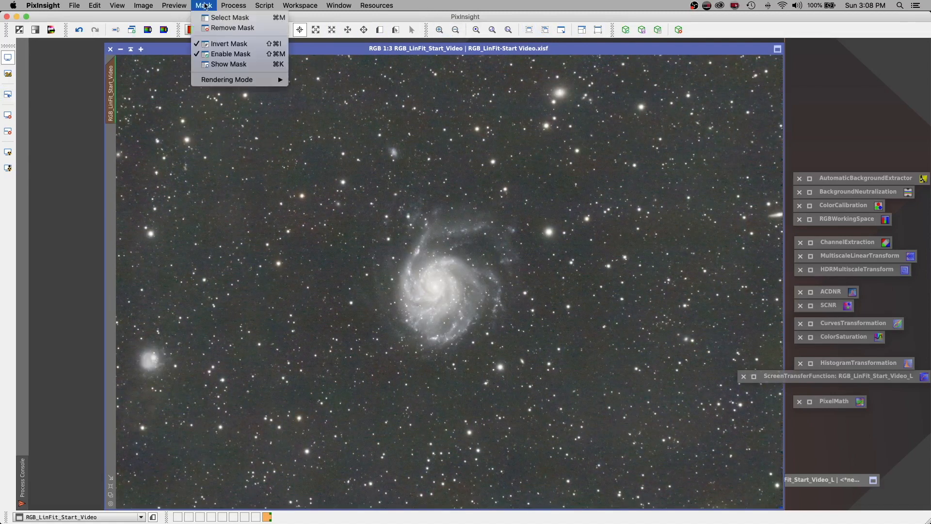
pyautogui.click(215, 30)
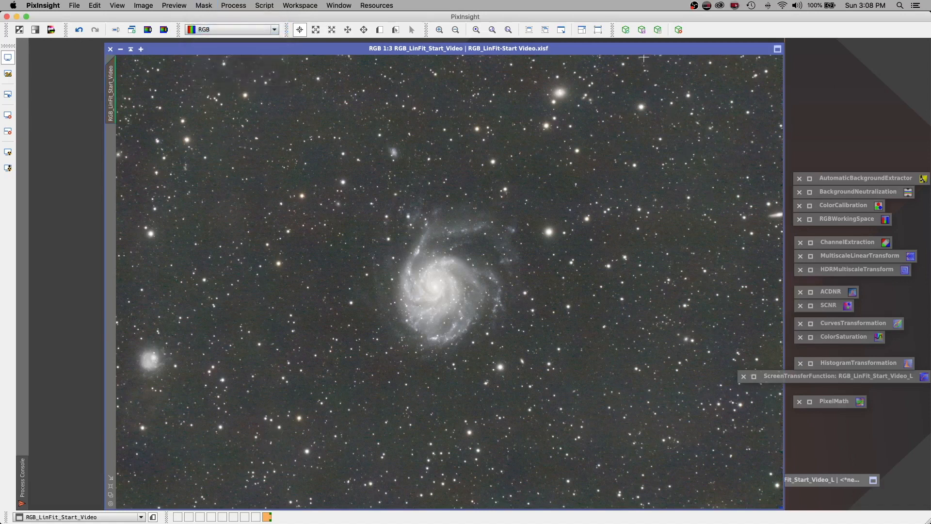
pyautogui.moveTo(643, 53); pyautogui.dragTo(425, 41)
pyautogui.click(692, 481)
pyautogui.click(503, 288)
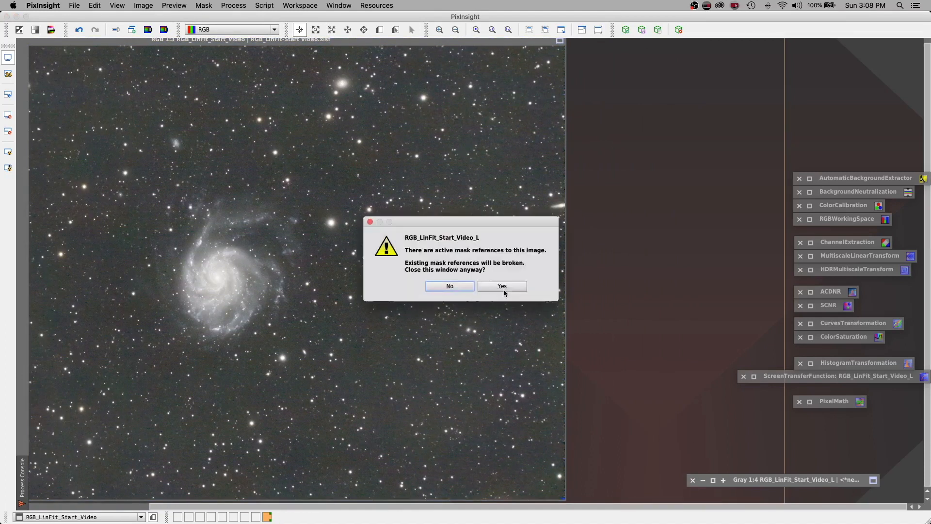
pyautogui.click(502, 286)
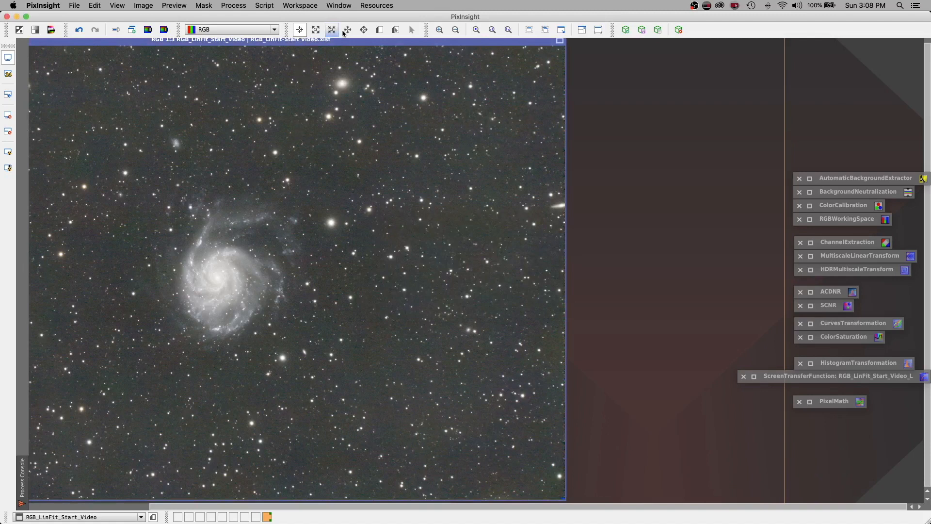
pyautogui.moveTo(338, 43); pyautogui.dragTo(501, 52)
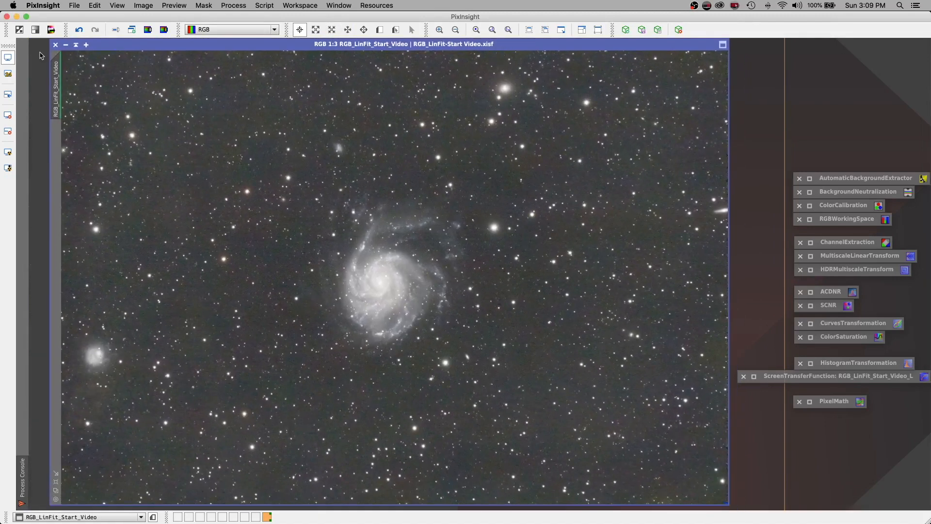
# Step: Toggle the screen stretch on the color image to view its unstretched linear state, leaving the stretch off
pyautogui.click(8, 58)
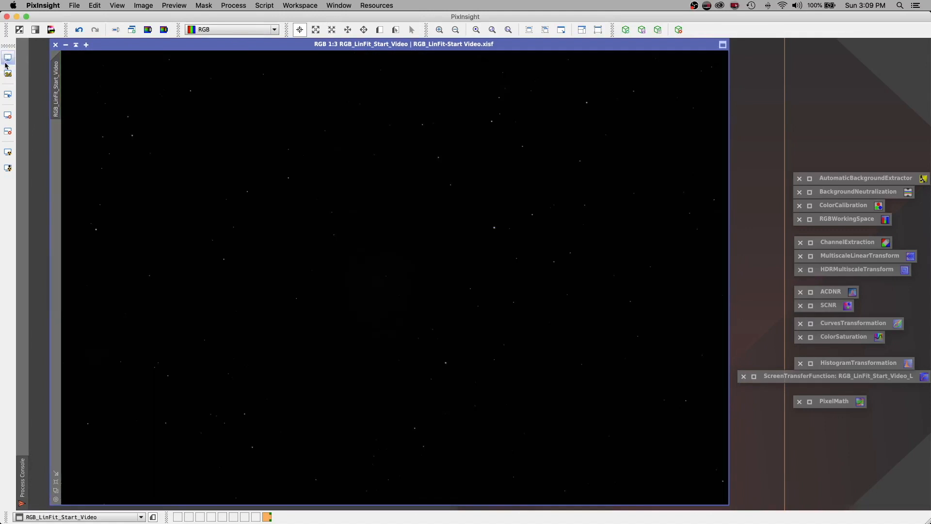
pyautogui.click(8, 59)
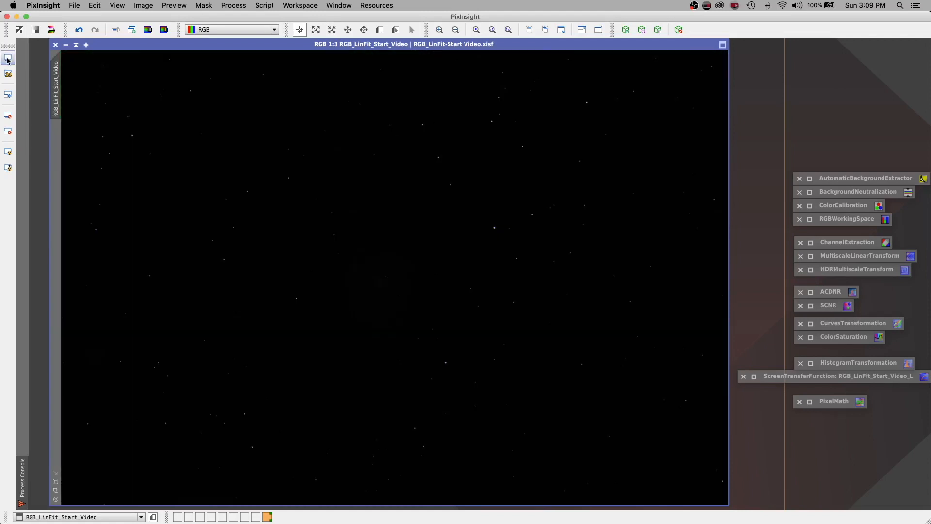
pyautogui.click(7, 59)
# Step: Open ScreenTransferFunction and HistogramTransformation, and auto-stretch the color image
pyautogui.doubleClick(752, 376)
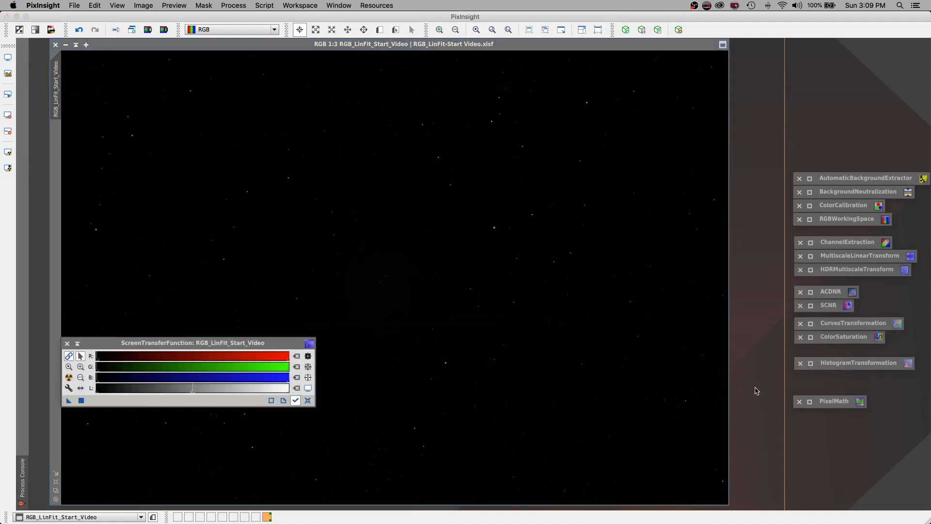
pyautogui.doubleClick(812, 367)
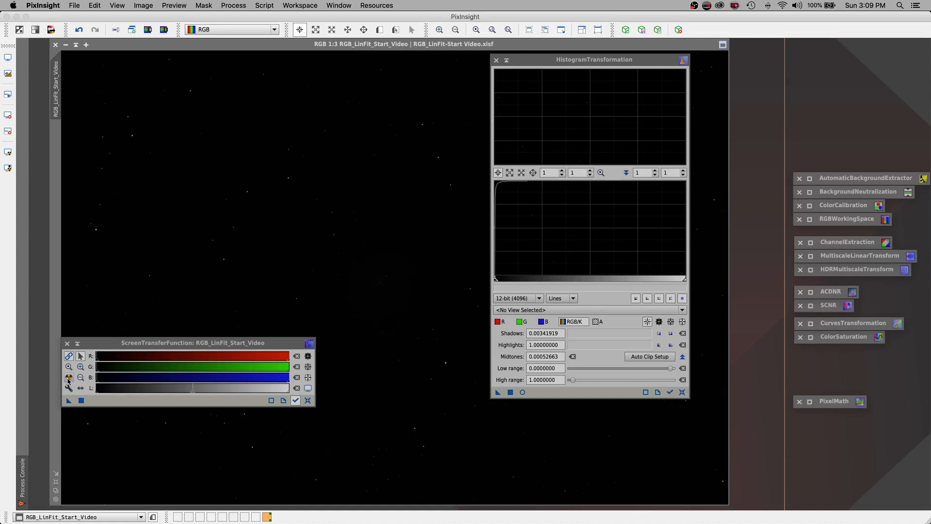
pyautogui.click(69, 378)
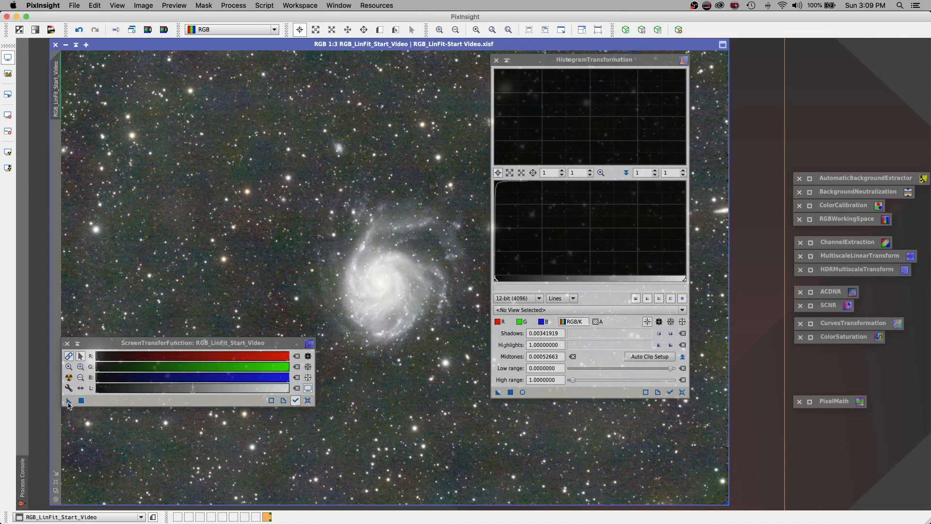
# Step: Transfer the color image's auto-stretch settings from ScreenTransferFunction to HistogramTransformation
pyautogui.moveTo(68, 404); pyautogui.dragTo(501, 479)
pyautogui.moveTo(556, 394); pyautogui.dragTo(536, 399)
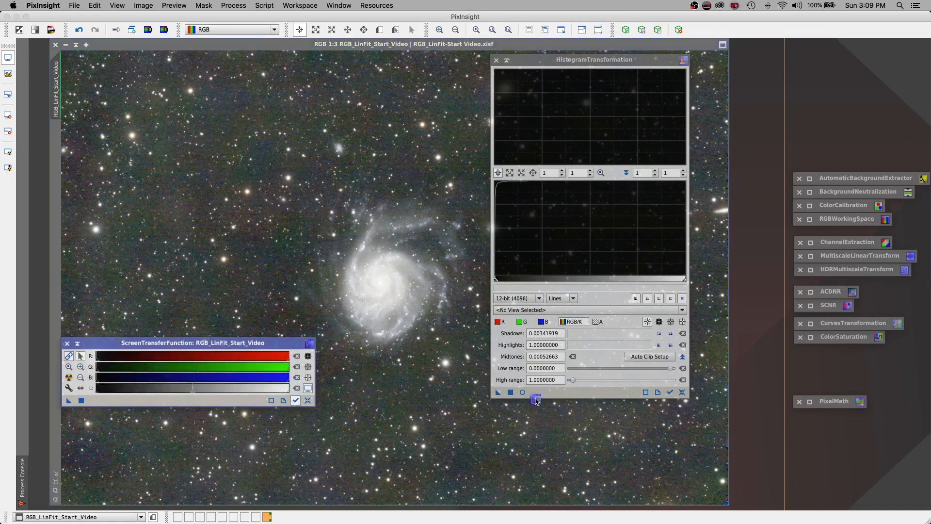
pyautogui.moveTo(536, 400); pyautogui.dragTo(523, 421)
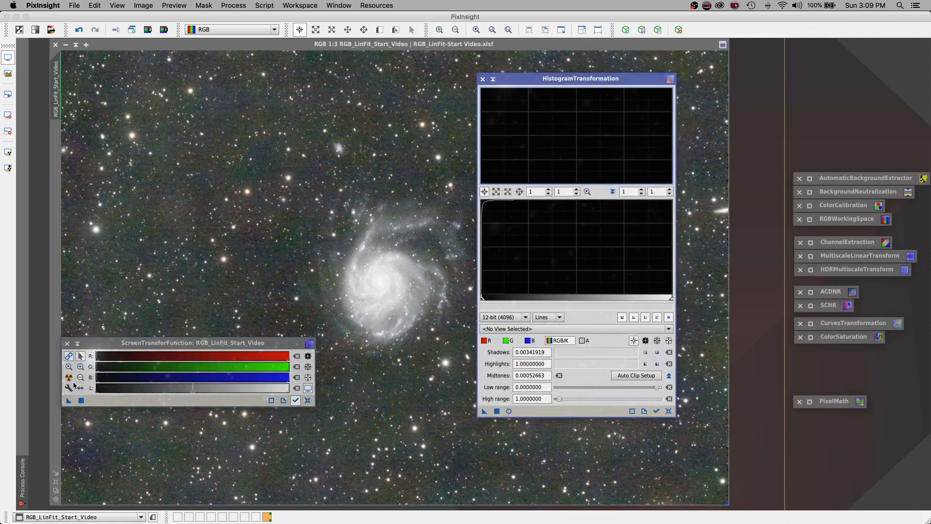
pyautogui.moveTo(68, 401); pyautogui.dragTo(532, 413)
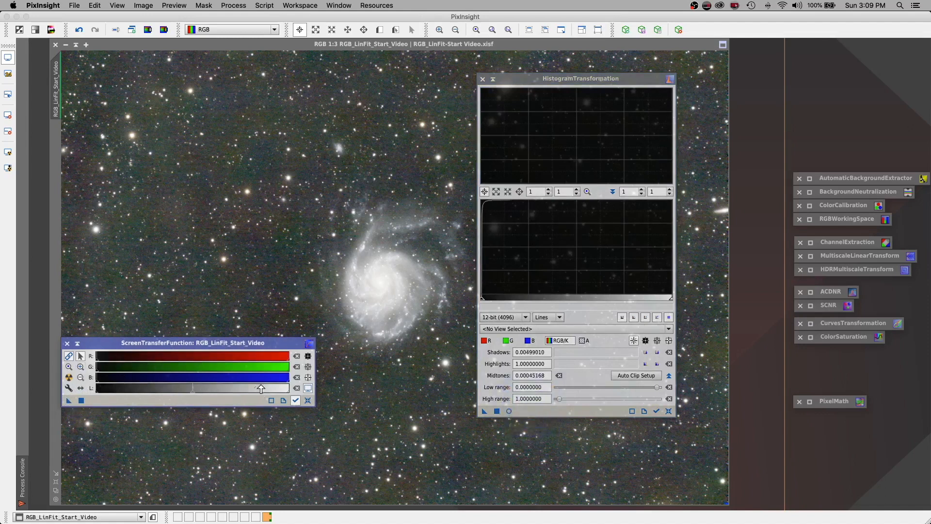
# Step: Reset the screen stretch and start a real-time preview of HistogramTransformation, moving its window clear of the previewed image
pyautogui.click(307, 400)
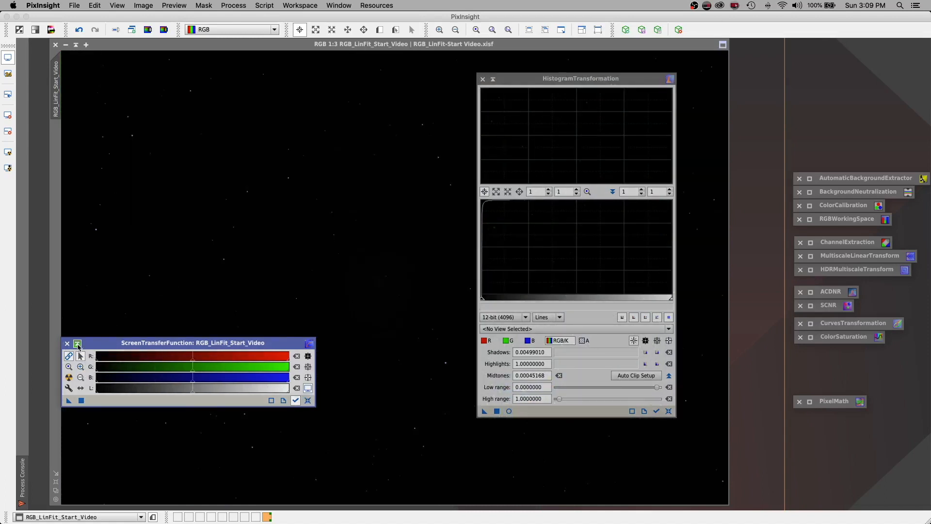
pyautogui.click(68, 343)
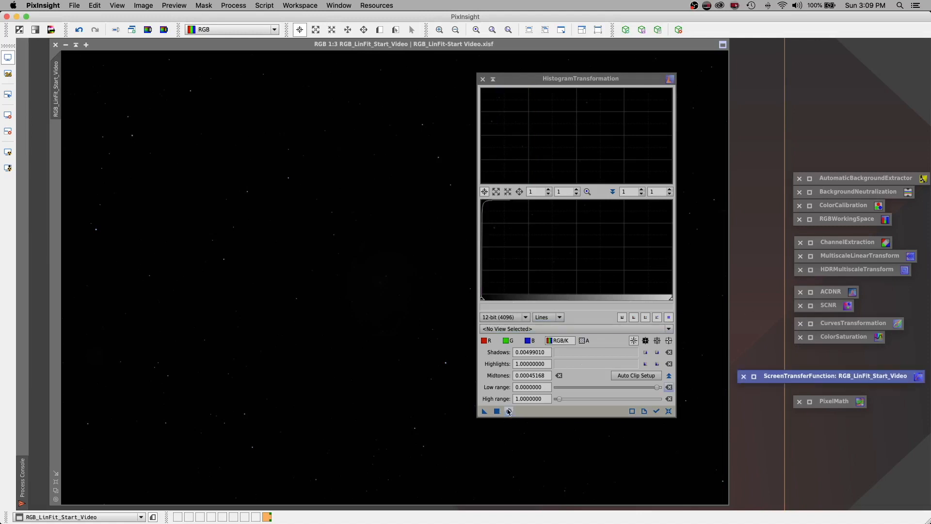
pyautogui.click(508, 411)
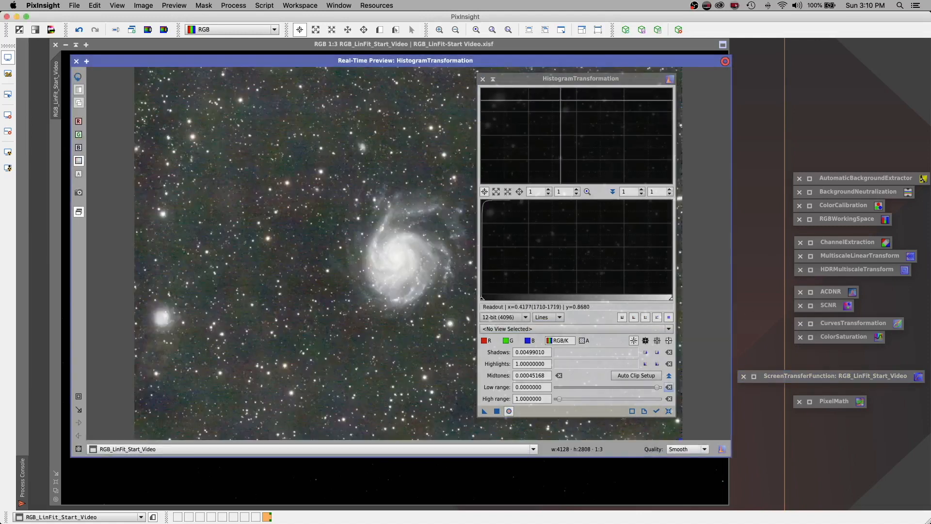
pyautogui.moveTo(548, 79); pyautogui.dragTo(774, 91)
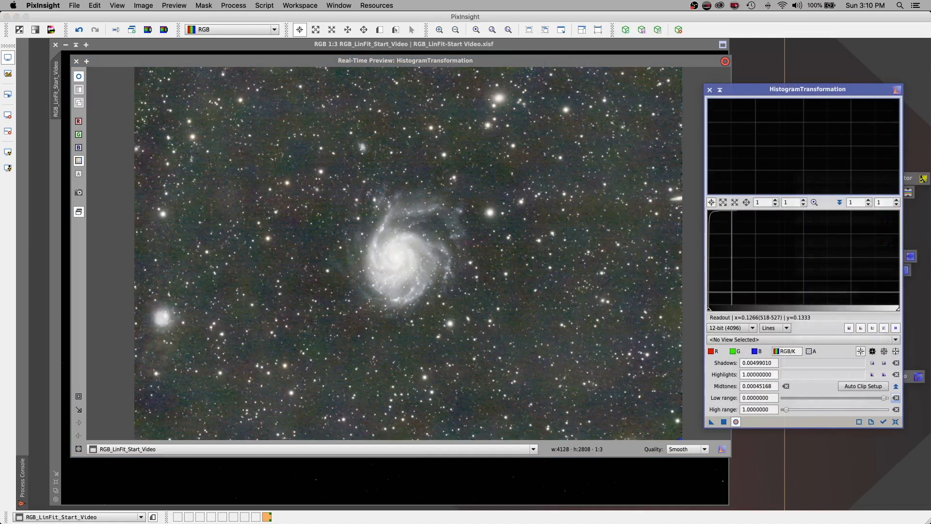
# Step: Set the HistogramTransformation graph's horizontal zoom to 100 and vertical zoom to 3
pyautogui.click(776, 200)
pyautogui.click(776, 200)
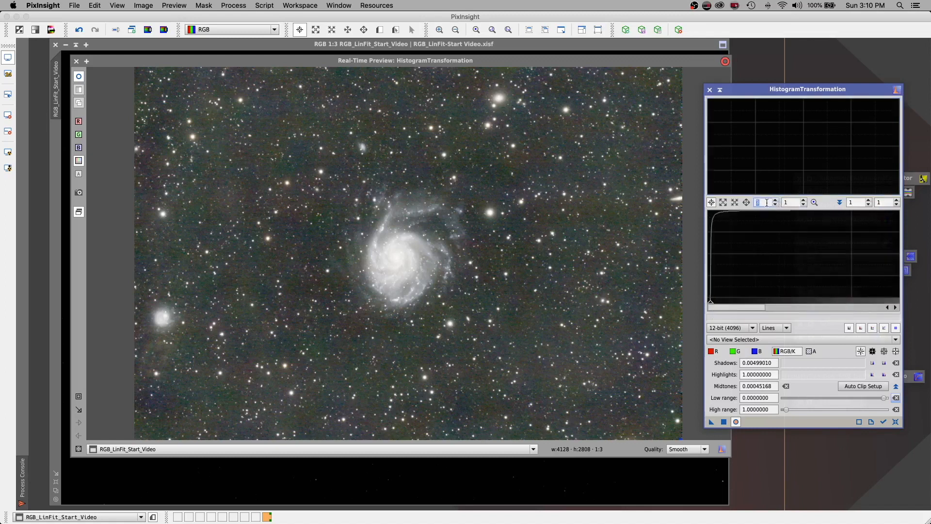
pyautogui.write('10')
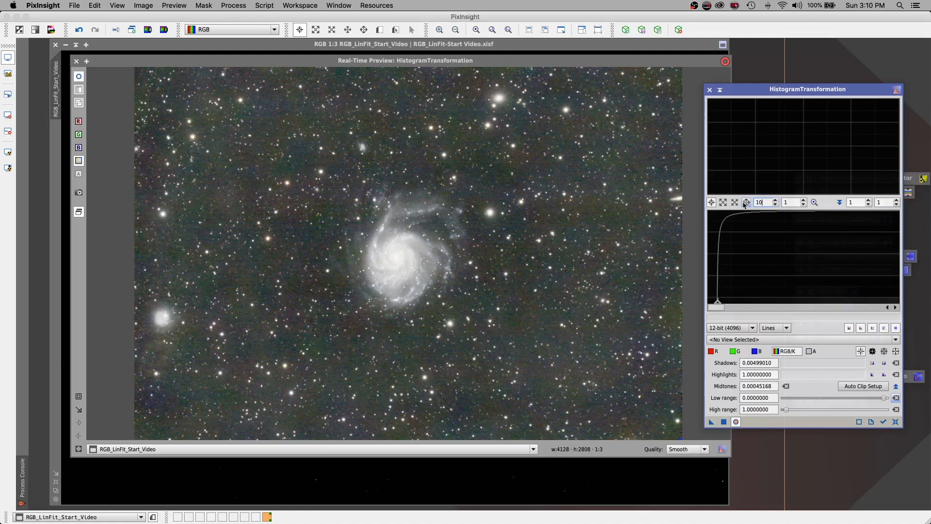
pyautogui.write('0128')
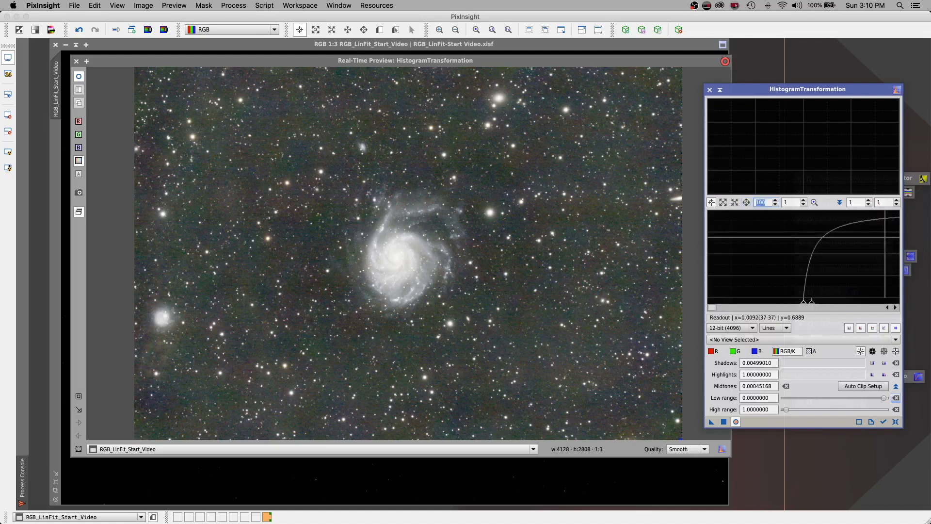
pyautogui.scroll(-20, 817, 281)
pyautogui.scroll(2, 805, 267)
pyautogui.press('BackSpace')
pyautogui.press('BackSpace')
pyautogui.write('100')
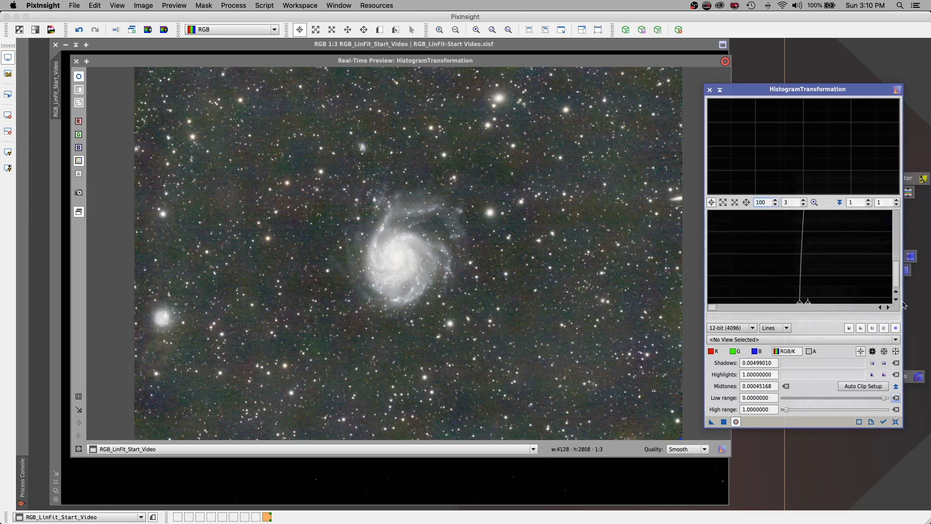
pyautogui.click(895, 276)
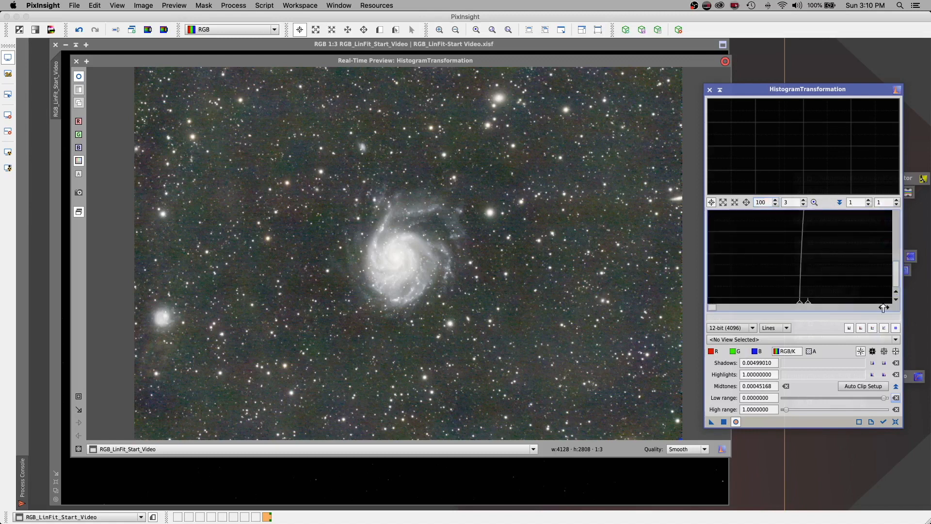
# Step: Load the RGB_LinFit_Start_Video histogram and raise the graph's vertical zoom to 9, showing the base of the peak
pyautogui.click(729, 339)
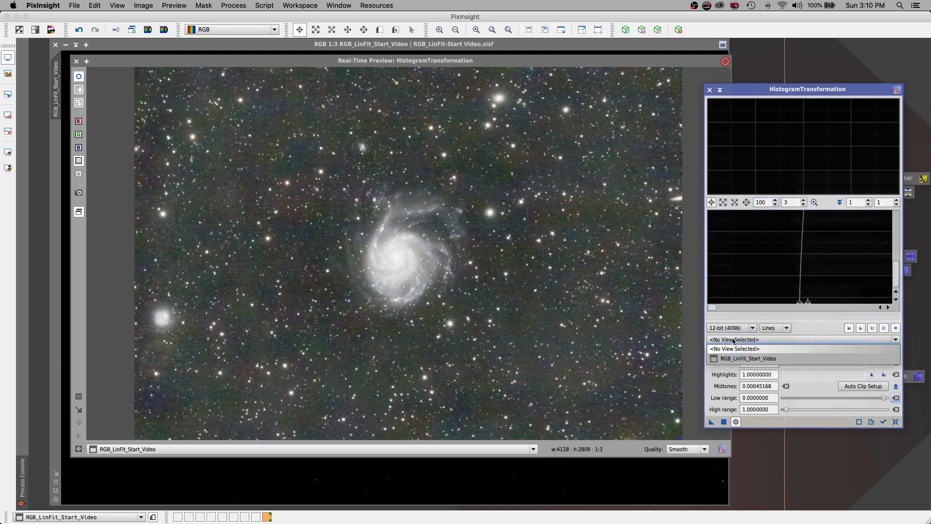
pyautogui.click(749, 359)
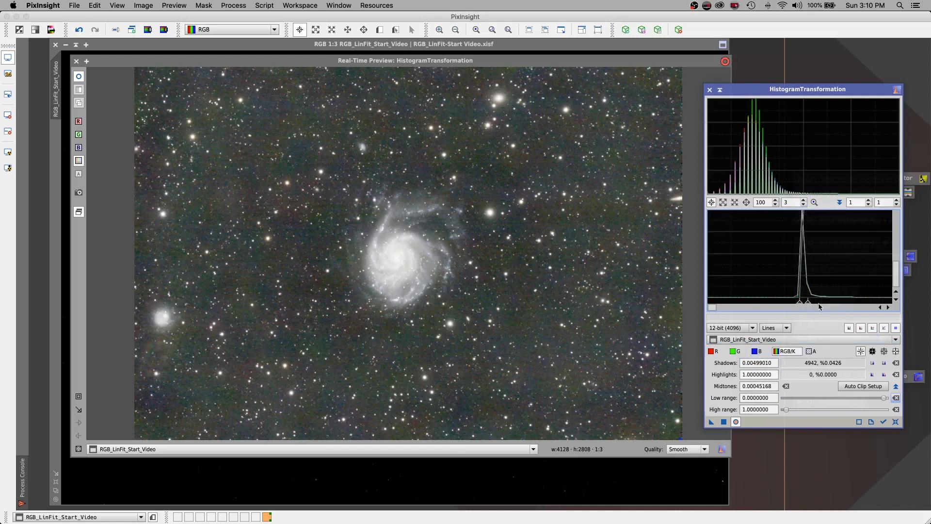
pyautogui.click(804, 200)
pyautogui.click(803, 201)
pyautogui.click(804, 201)
pyautogui.click(804, 201)
pyautogui.click(804, 200)
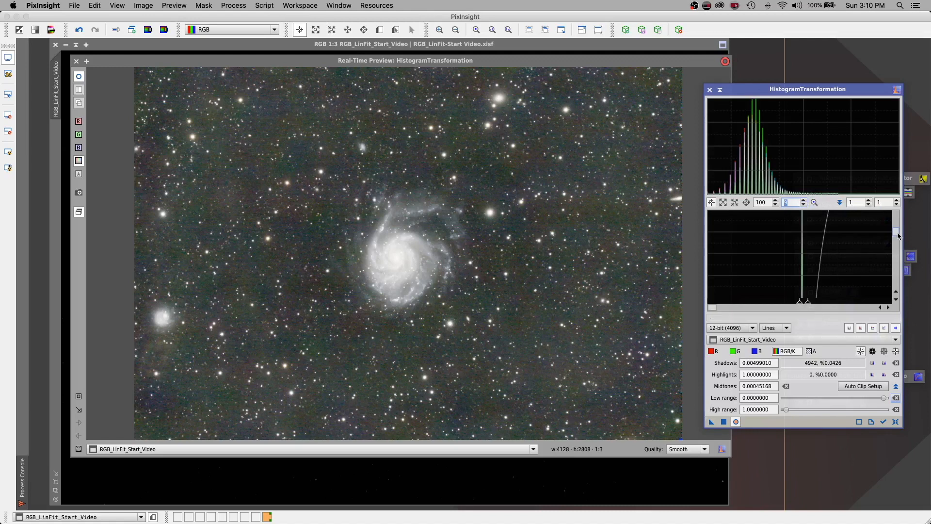
pyautogui.moveTo(898, 236); pyautogui.dragTo(898, 286)
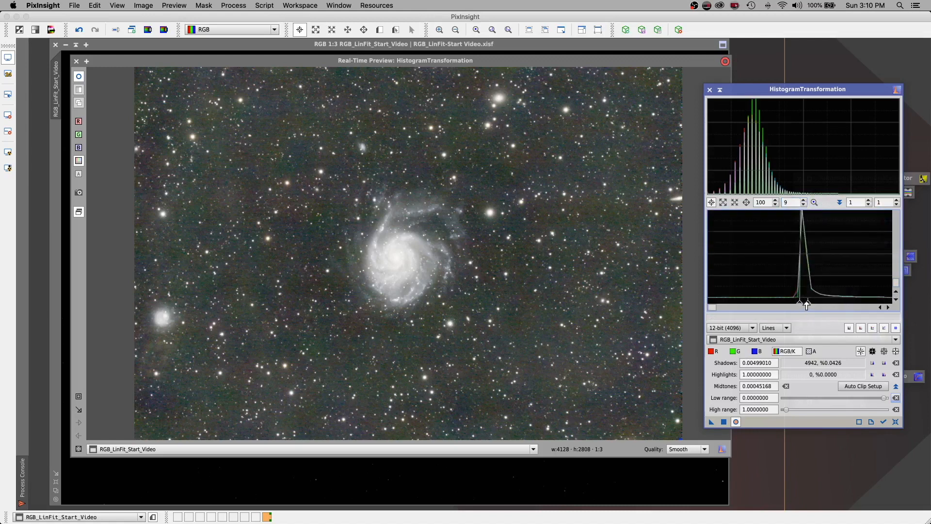
# Step: Lower the midtones to 0.00041896 and enlarge the histogram to 125 horizontally and 12 vertically
pyautogui.moveTo(807, 304); pyautogui.dragTo(805, 304)
pyautogui.moveTo(711, 307); pyautogui.dragTo(674, 302)
pyautogui.scroll(3, 814, 286)
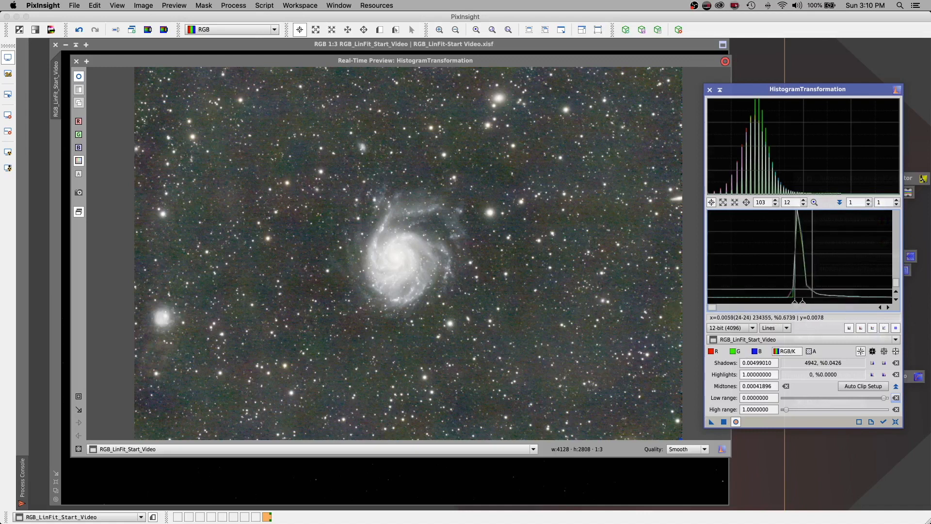
pyautogui.click(775, 201)
pyautogui.click(775, 200)
pyautogui.click(775, 201)
pyautogui.click(776, 201)
pyautogui.click(775, 201)
pyautogui.click(776, 201)
pyautogui.click(775, 201)
pyautogui.click(775, 200)
pyautogui.click(775, 200)
pyautogui.click(775, 200)
pyautogui.click(775, 201)
pyautogui.click(776, 200)
pyautogui.click(775, 200)
pyautogui.click(775, 201)
pyautogui.click(776, 201)
pyautogui.click(775, 201)
pyautogui.click(775, 201)
pyautogui.click(775, 201)
pyautogui.click(775, 200)
pyautogui.click(775, 201)
pyautogui.moveTo(711, 308); pyautogui.dragTo(712, 307)
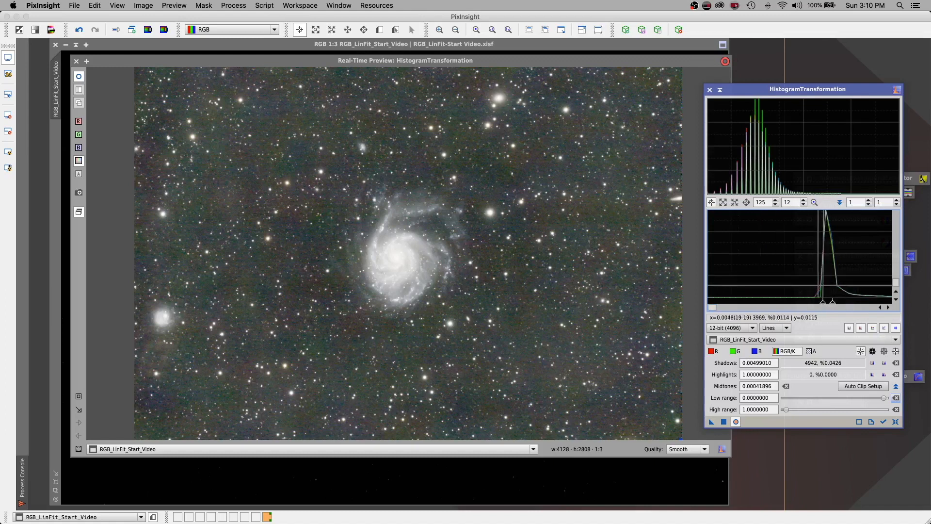
# Step: Set the shadows to 0.00464052 and midtones to 0.00191971, and apply HistogramTransformation to the color image
pyautogui.moveTo(822, 304); pyautogui.dragTo(819, 304)
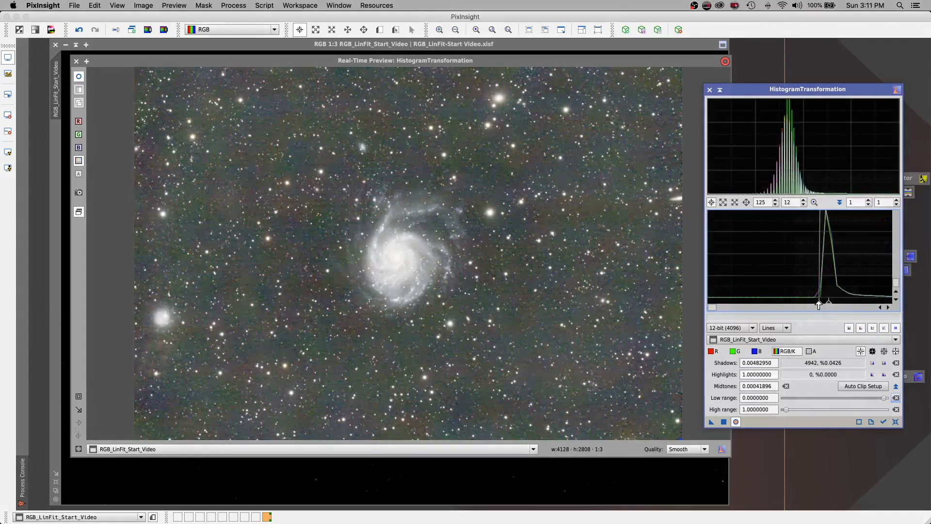
pyautogui.moveTo(829, 304)
pyautogui.mouseDown()
pyautogui.moveTo(854, 304)
pyautogui.moveTo(838, 309)
pyautogui.mouseUp()
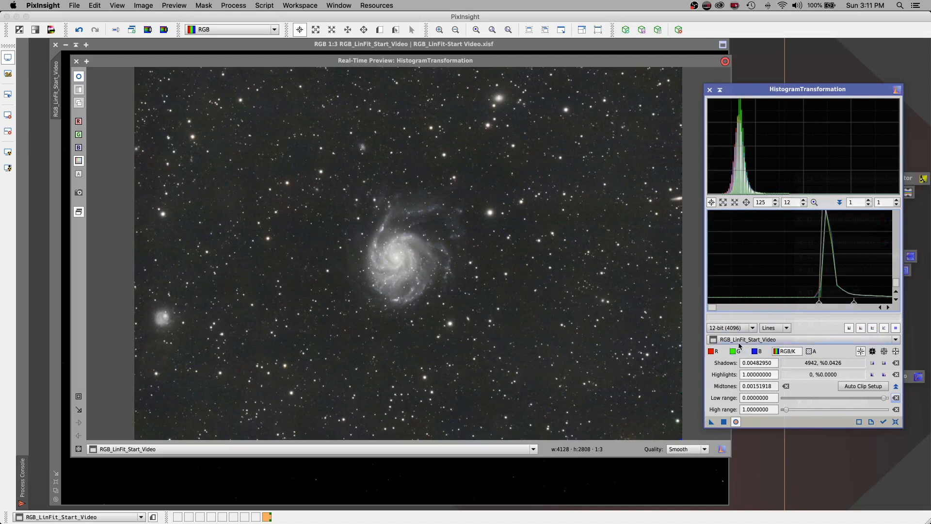
pyautogui.click(724, 421)
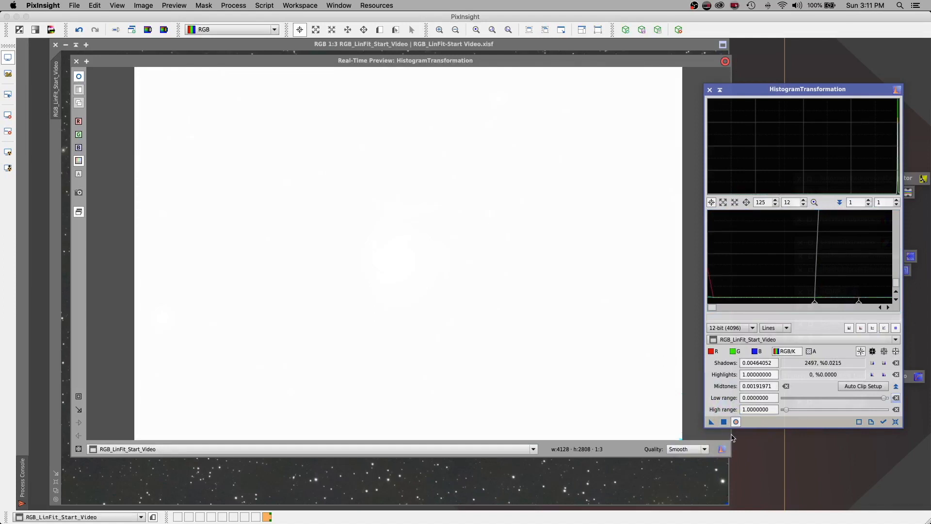
# Step: Stop and close the real-time preview, and collapse the HistogramTransformation window
pyautogui.click(736, 422)
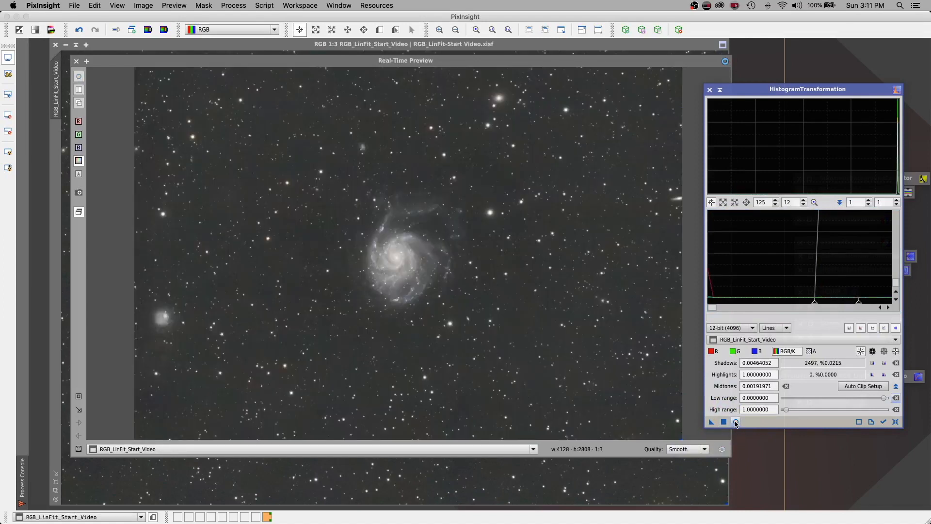
pyautogui.click(75, 62)
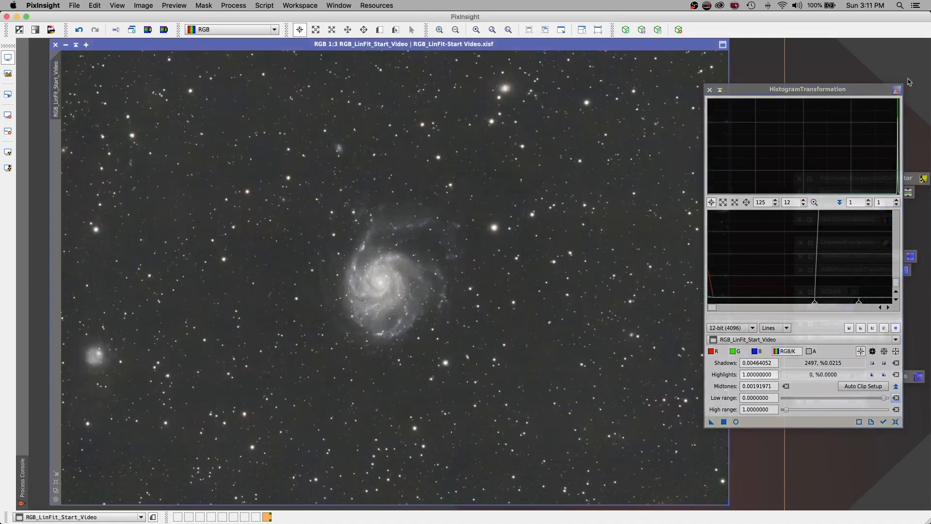
pyautogui.click(726, 94)
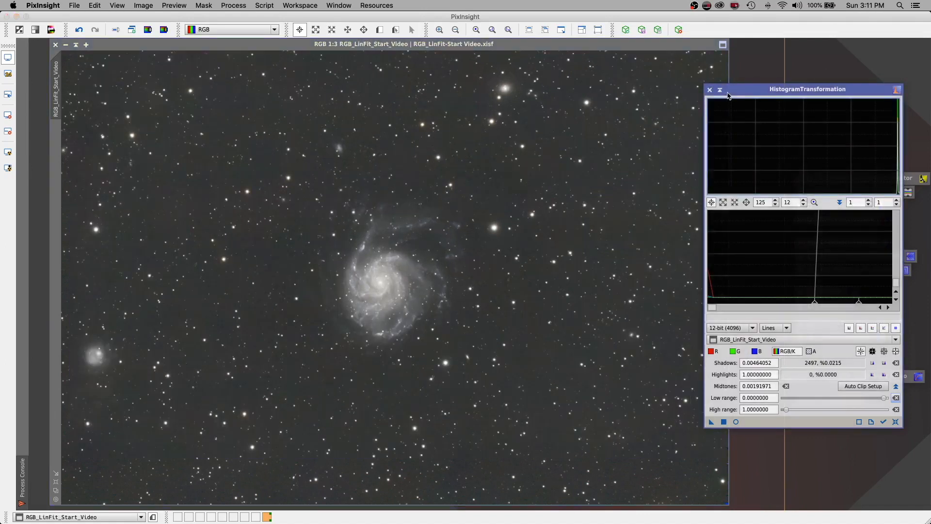
pyautogui.click(719, 90)
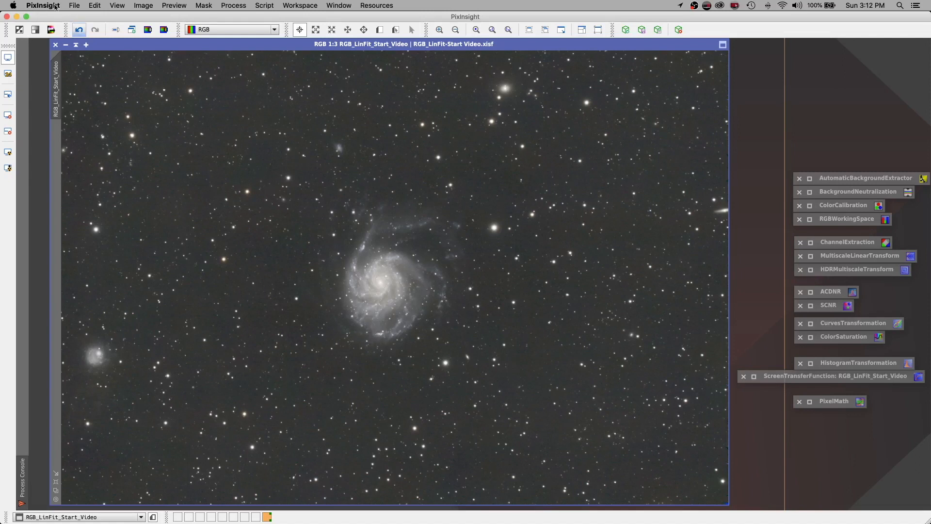
# Step: Save the stretched color image as RGB_LinFit-Start Video_NL.xisf in 32-bit IEEE 754 floating point format
pyautogui.click(75, 7)
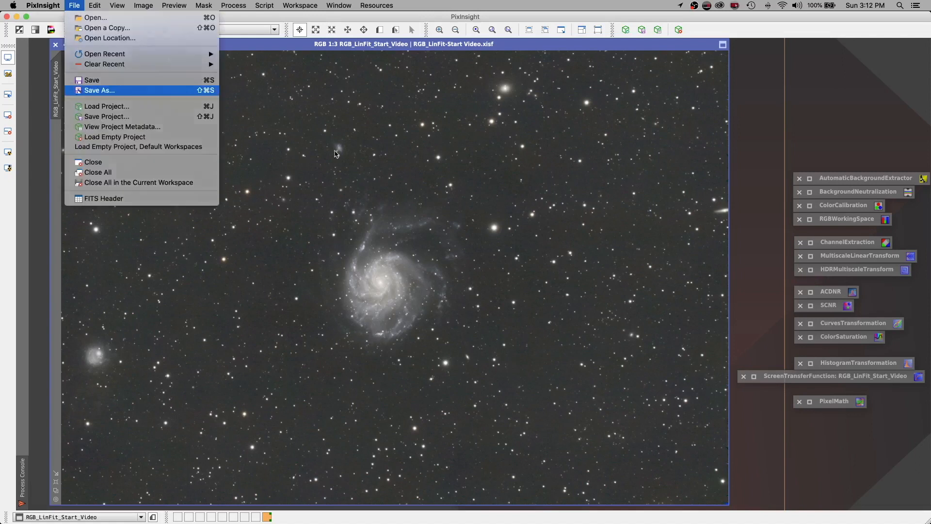
pyautogui.click(287, 142)
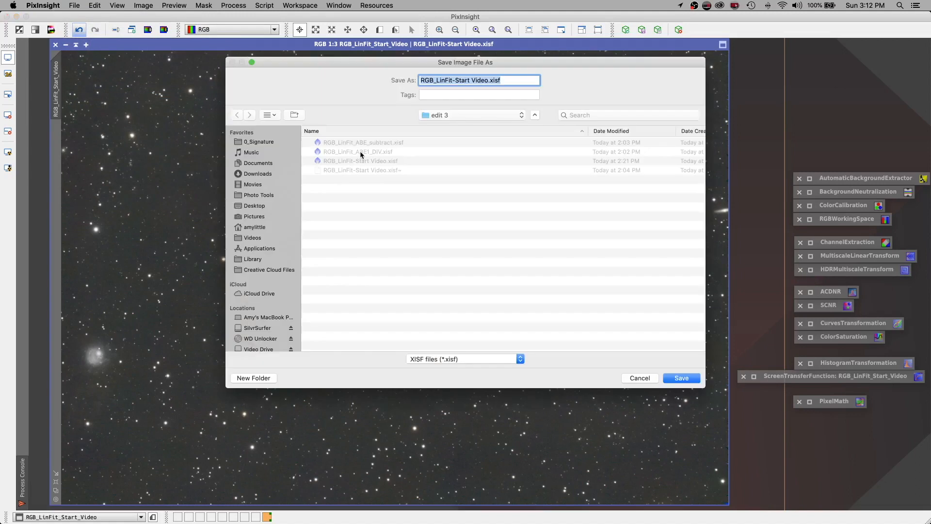
pyautogui.click(485, 80)
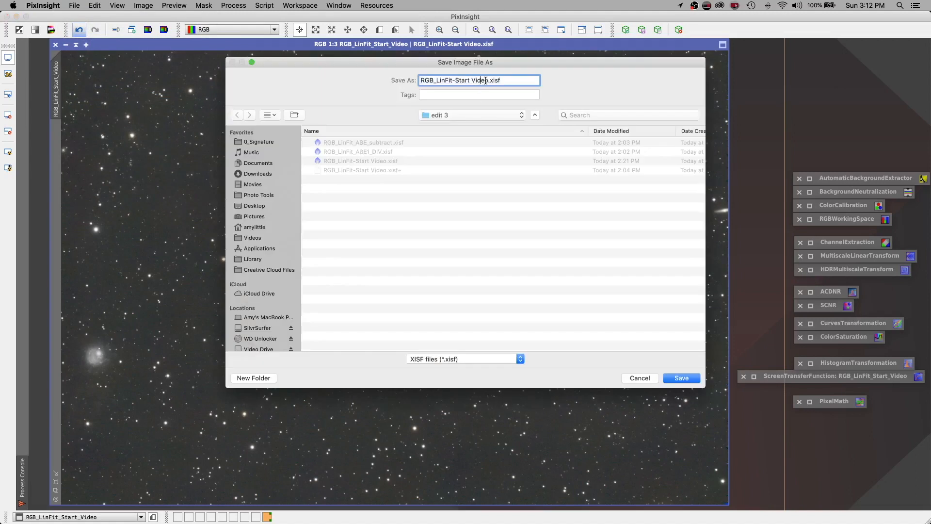
pyautogui.write('_NL')
pyautogui.click(684, 381)
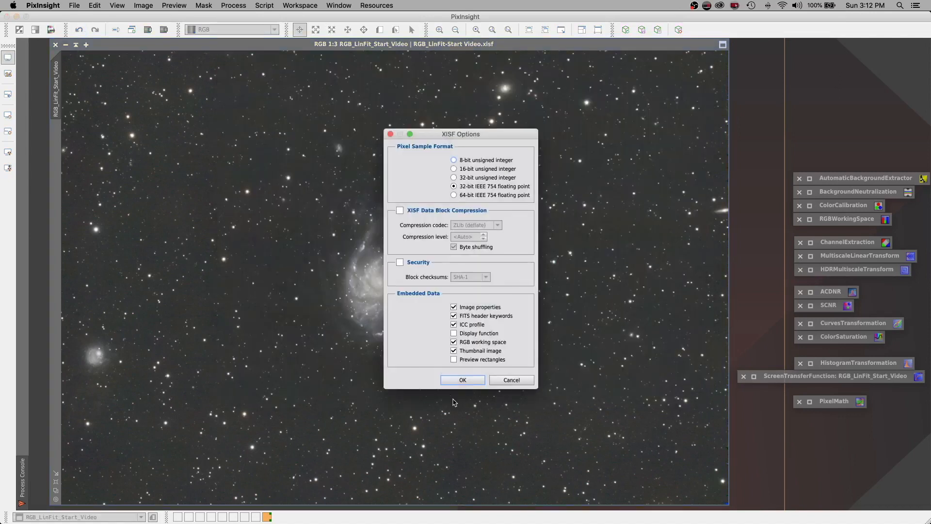
pyautogui.click(464, 382)
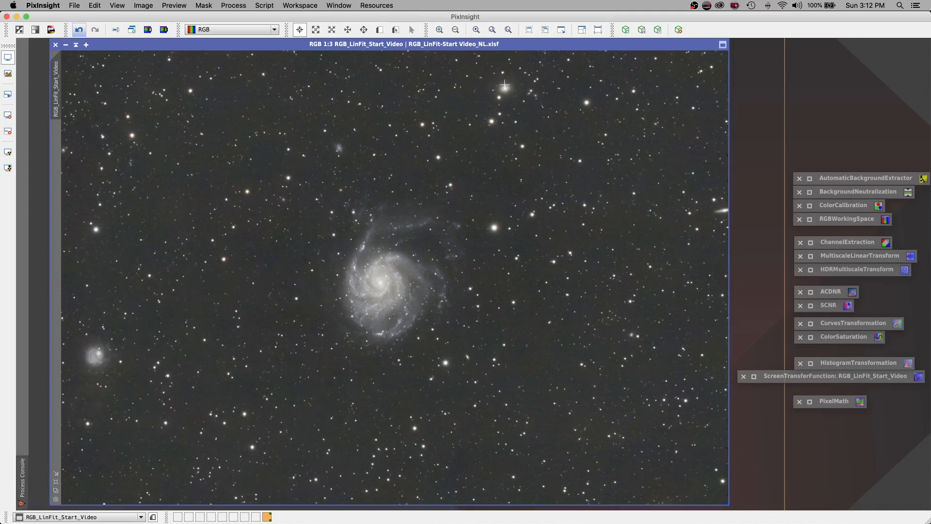
# Step: Examine the noise in the galaxy and the background sky of the stretched color image at 3:1
pyautogui.click(439, 30)
pyautogui.click(439, 30)
pyautogui.click(439, 29)
pyautogui.click(439, 29)
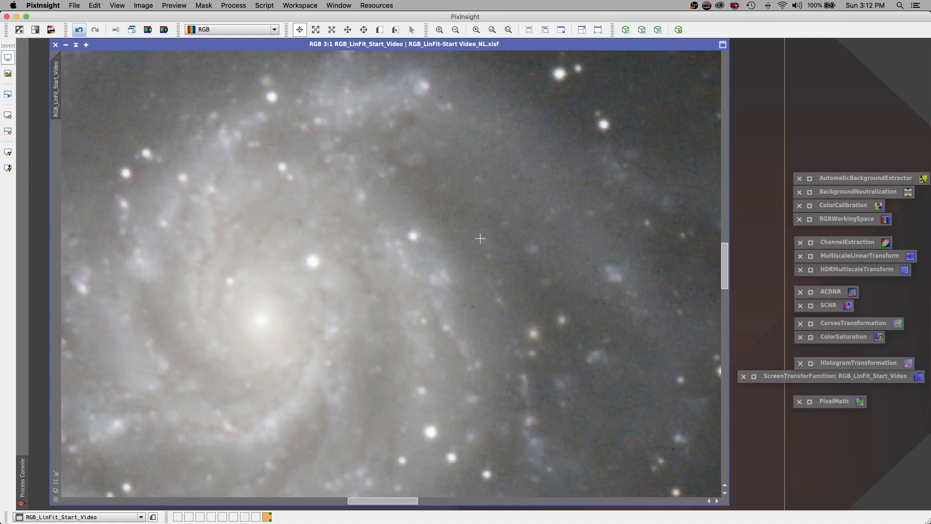
pyautogui.moveTo(721, 252); pyautogui.dragTo(722, 169)
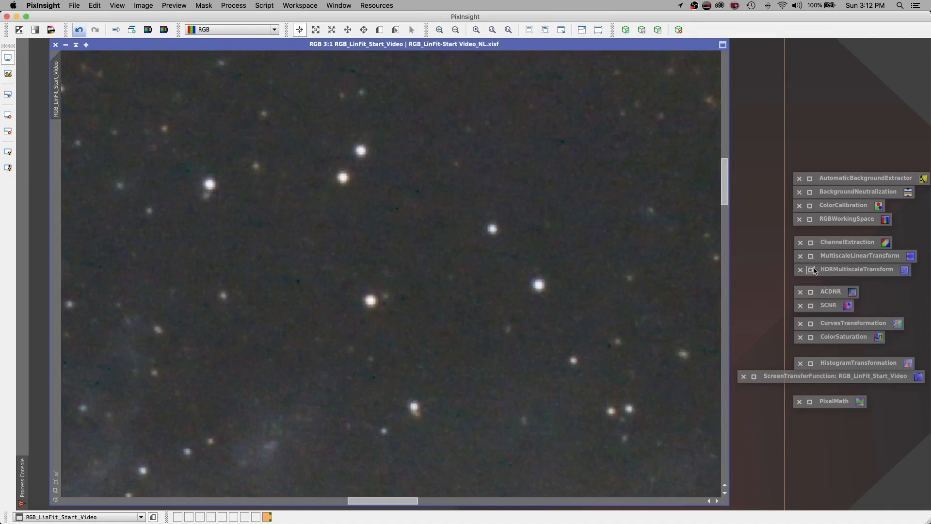
# Step: Extract the CIE L*a*b* lightness channel of the color image as a new grayscale image and reposition its window
pyautogui.click(810, 242)
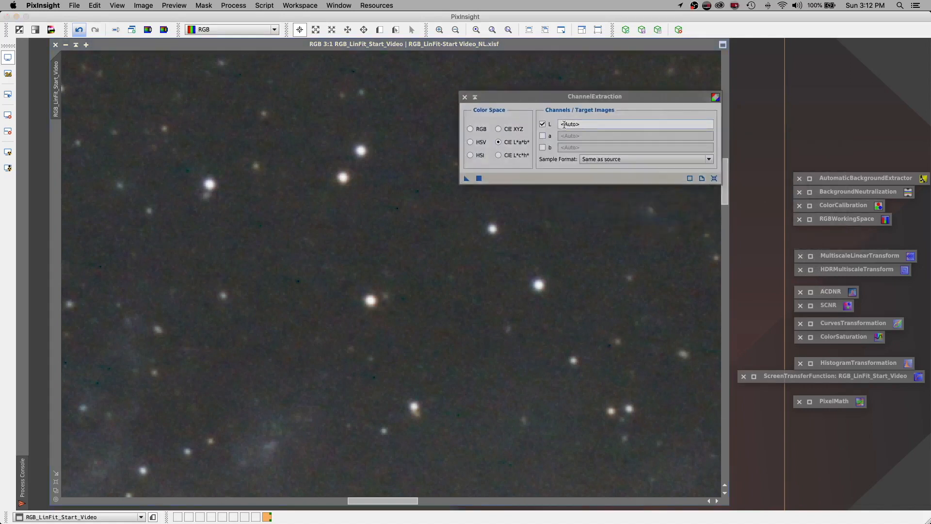
pyautogui.click(479, 179)
pyautogui.click(478, 178)
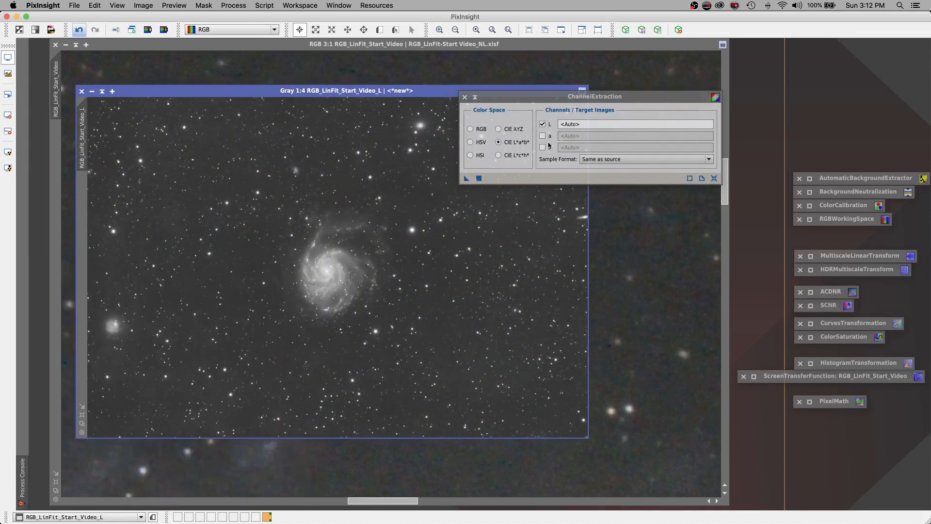
pyautogui.click(475, 97)
pyautogui.moveTo(387, 91); pyautogui.dragTo(425, 79)
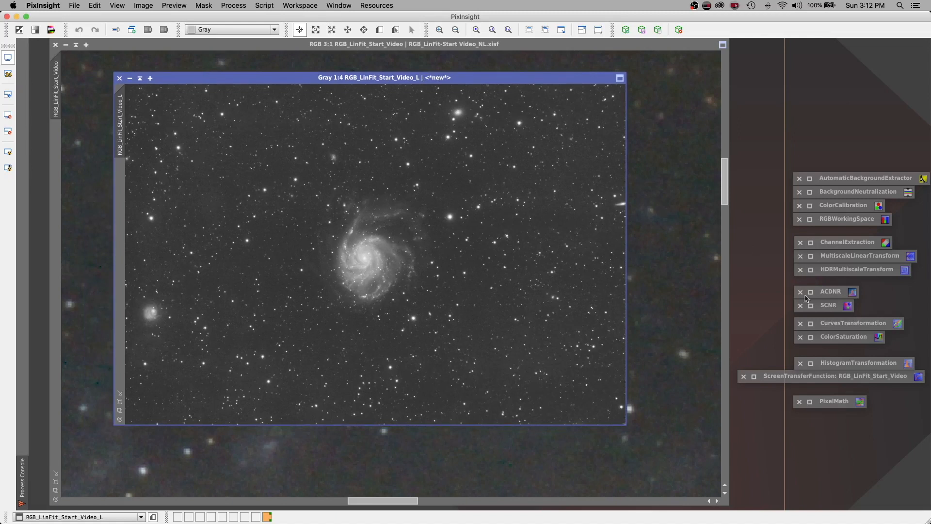
# Step: Reopen HistogramTransformation, move it beside the lightness image, and reset its parameters to their defaults
pyautogui.doubleClick(811, 364)
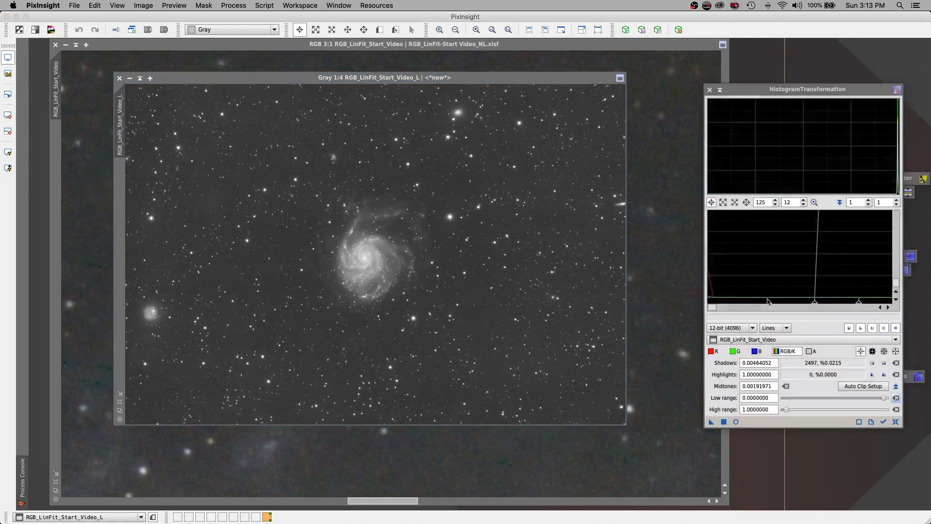
pyautogui.moveTo(807, 90); pyautogui.dragTo(704, 68)
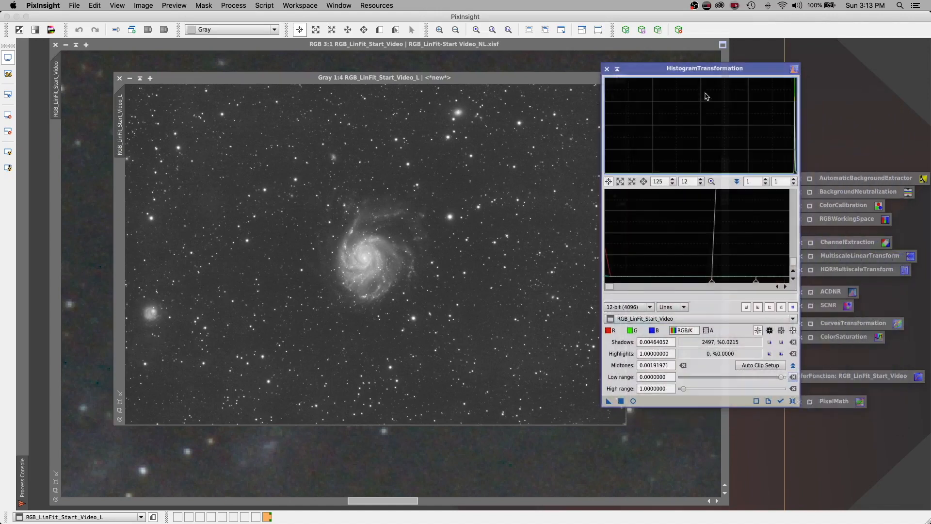
pyautogui.click(792, 401)
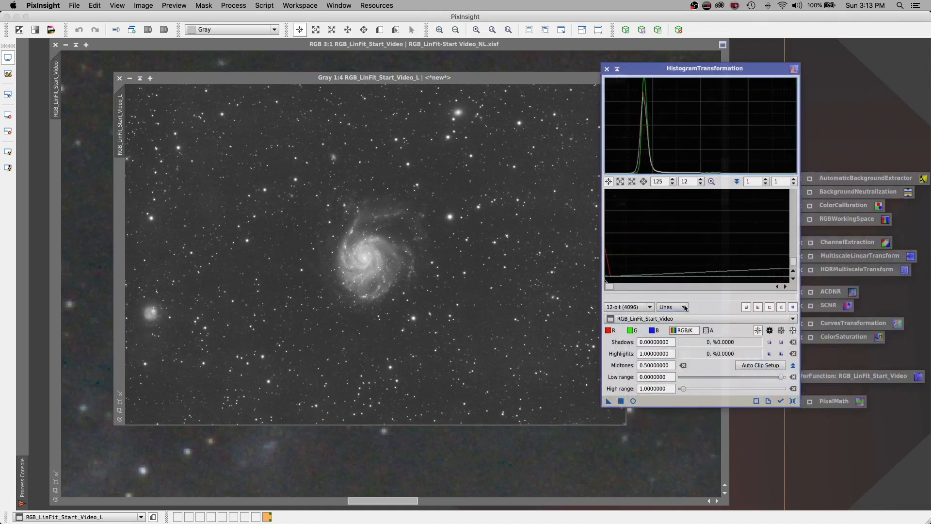
# Step: Select the lightness image as the HistogramTransformation view and set both the horizontal and vertical histogram zoom to 1
pyautogui.click(679, 319)
pyautogui.click(680, 348)
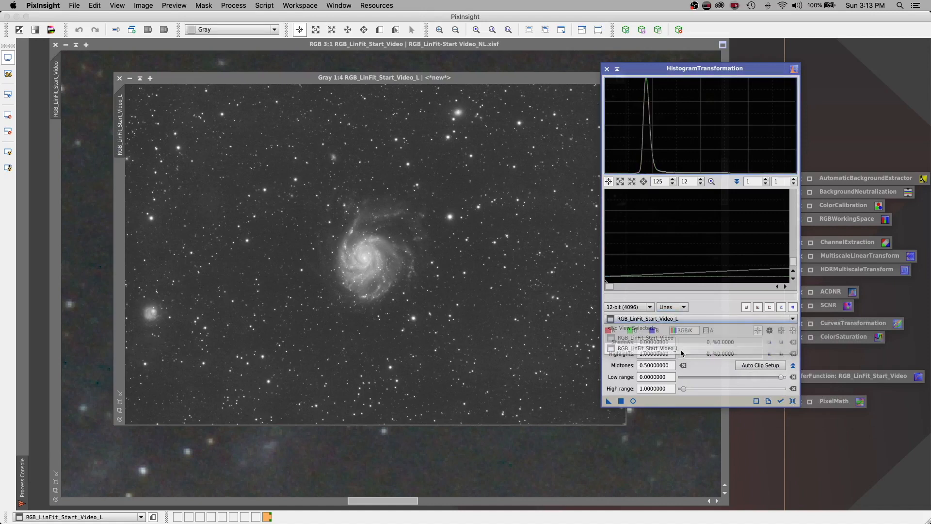
pyautogui.doubleClick(665, 181)
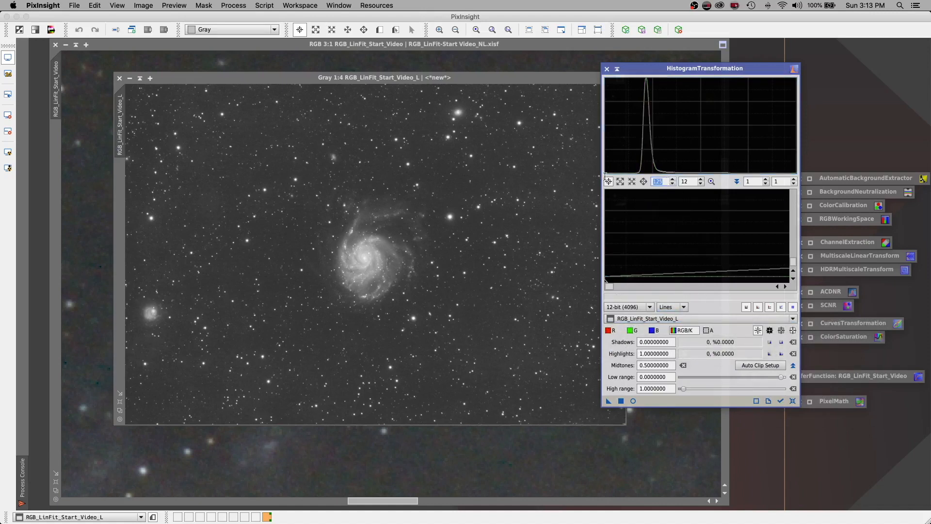
pyautogui.write('1')
pyautogui.moveTo(689, 181); pyautogui.dragTo(669, 181)
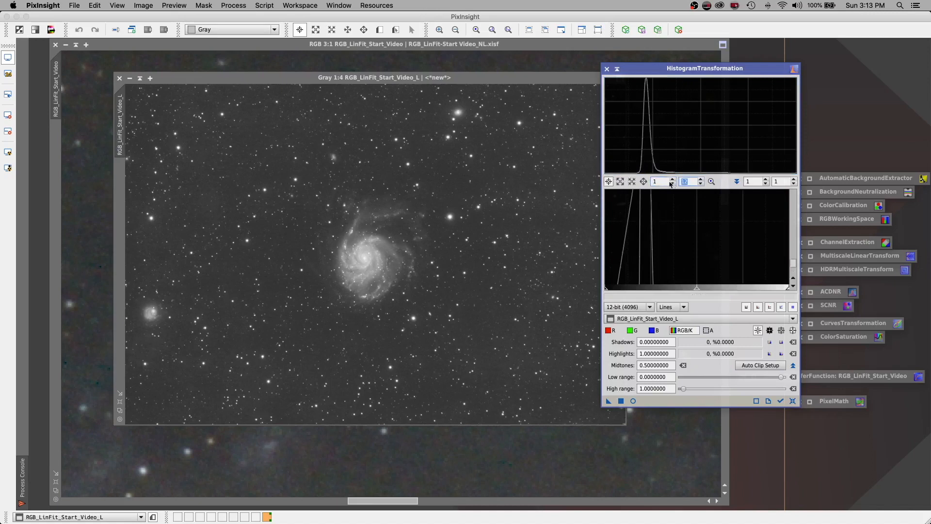
pyautogui.write('1')
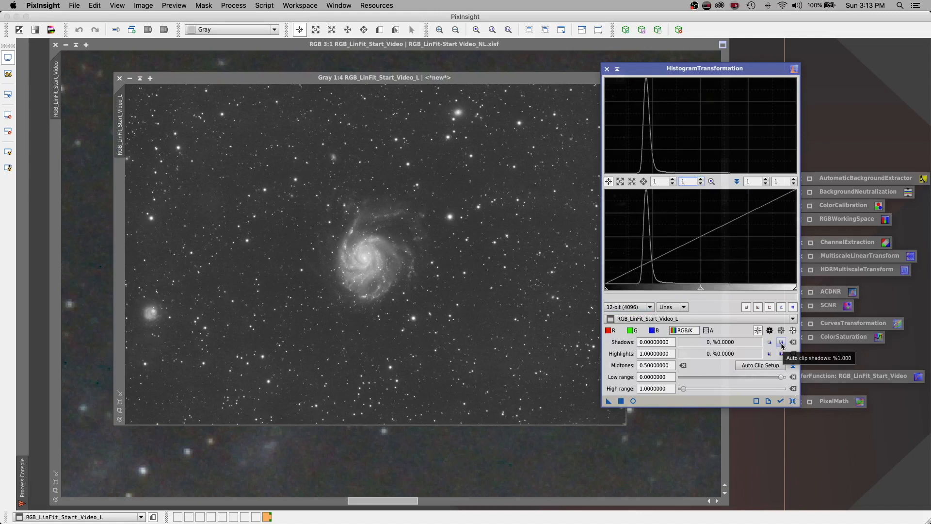
# Step: With a real-time preview, auto-clip the lightness image's shadows and highlights by 1% each, apply the transformation, and close the process and preview windows
pyautogui.click(634, 401)
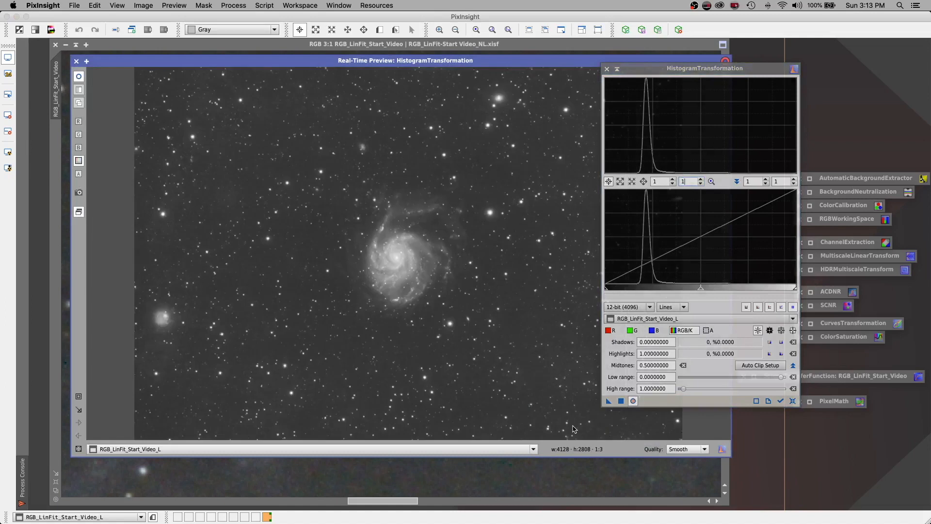
pyautogui.click(780, 343)
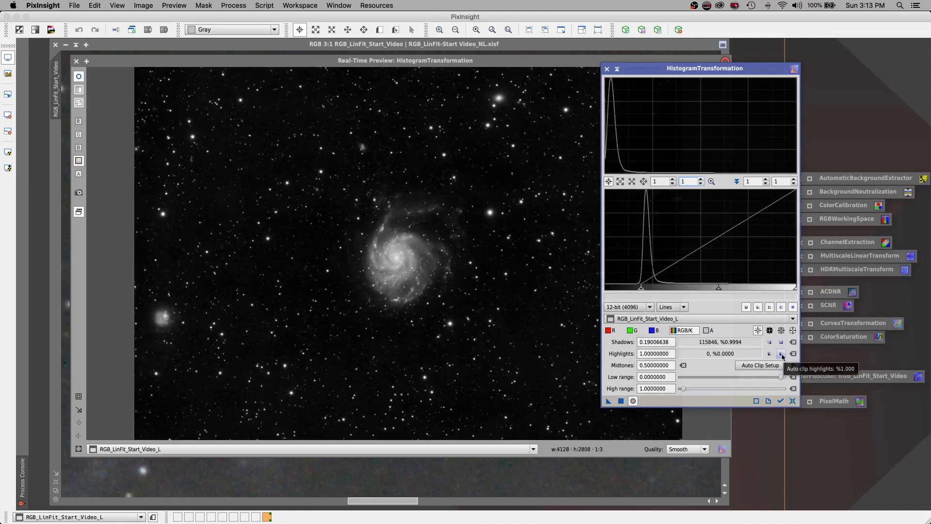
pyautogui.click(781, 355)
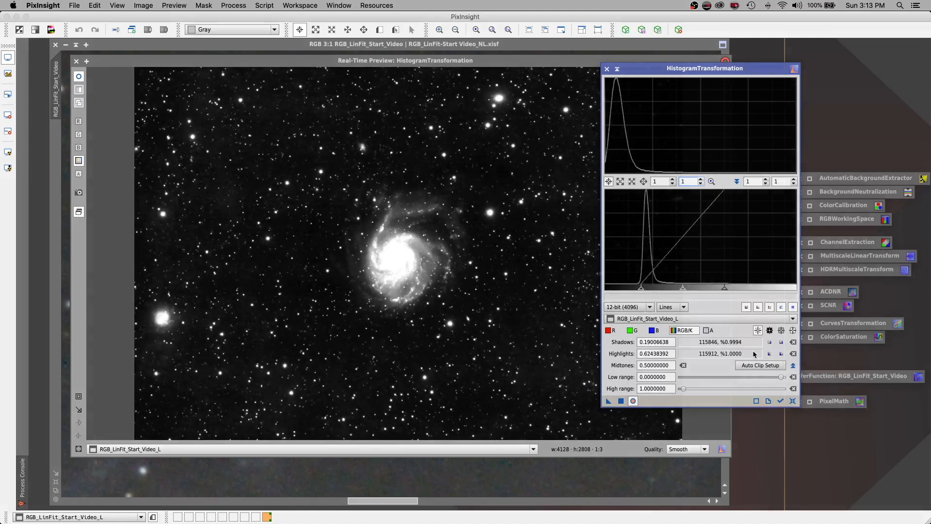
pyautogui.click(620, 403)
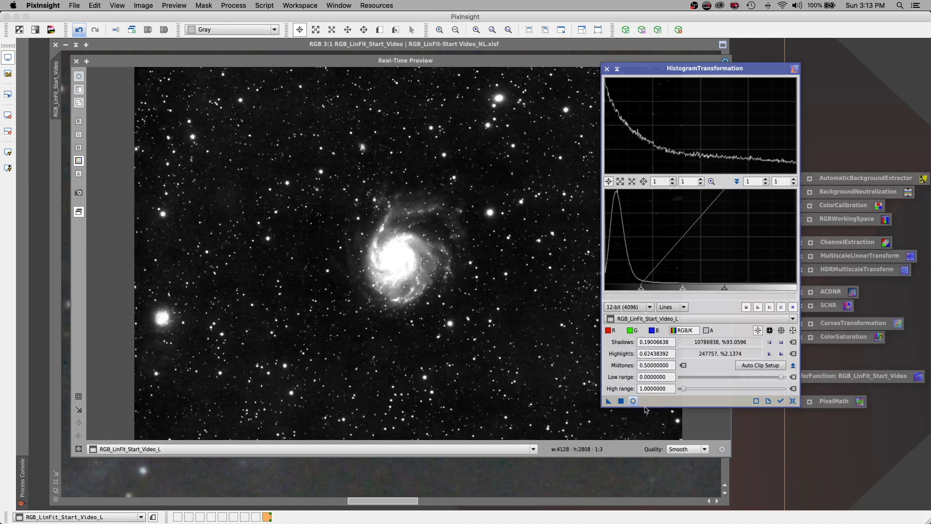
pyautogui.click(607, 69)
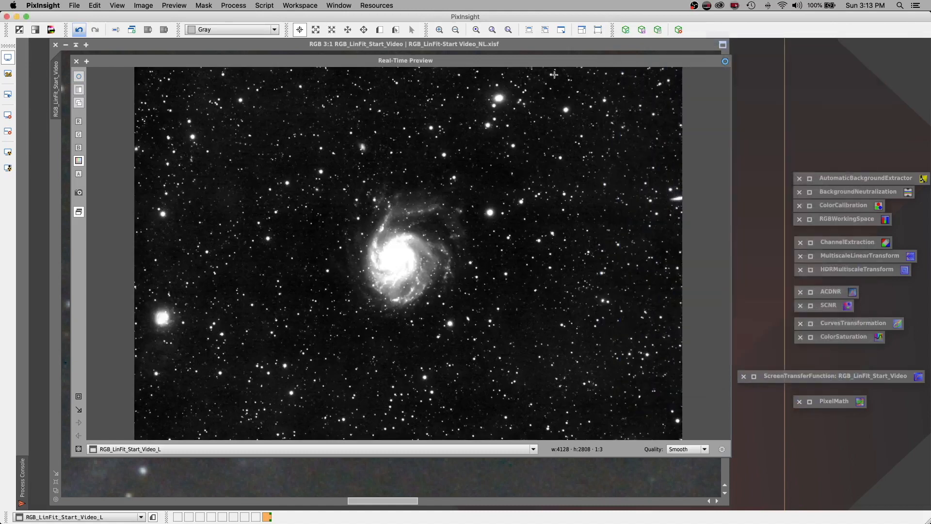
pyautogui.click(104, 67)
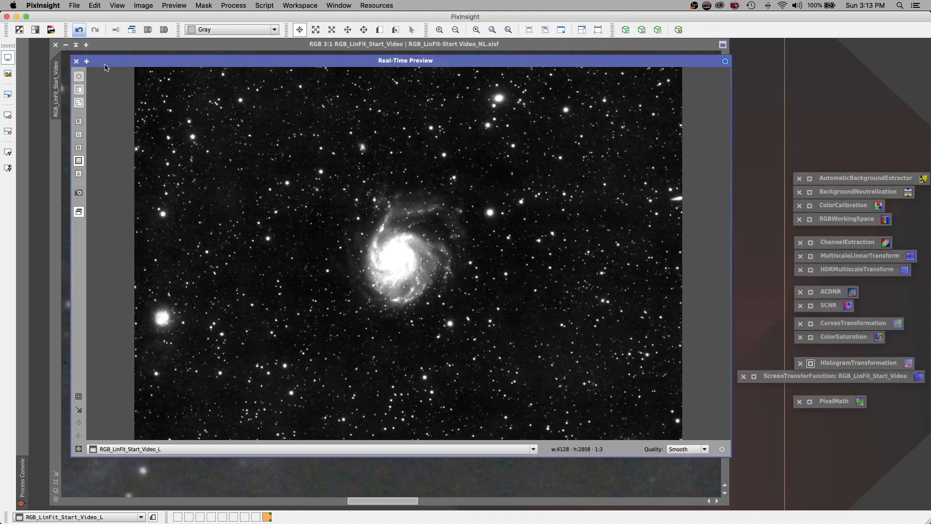
pyautogui.click(77, 64)
# Step: Apply the lightness image as a mask to the color image, collapse the lightness window, and display the mask overlay
pyautogui.moveTo(289, 81); pyautogui.dragTo(475, 83)
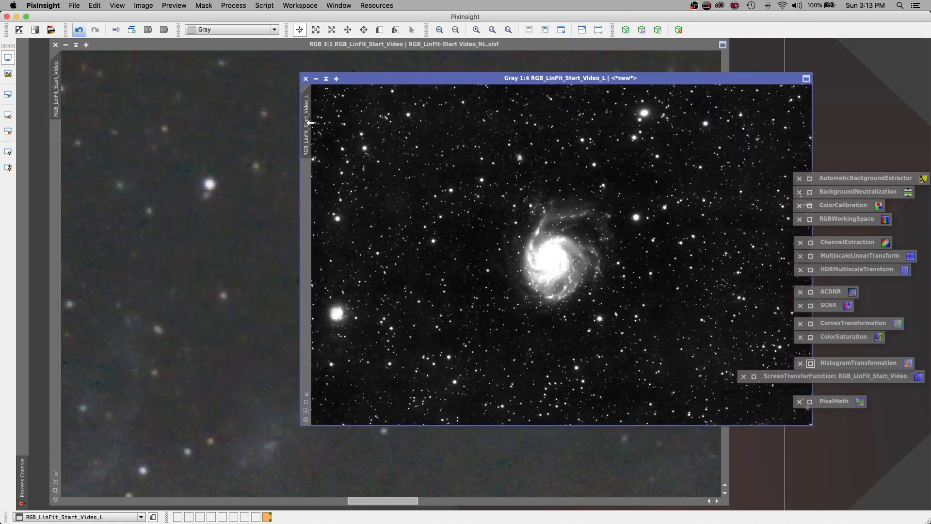
pyautogui.moveTo(309, 123); pyautogui.dragTo(57, 162)
pyautogui.click(326, 79)
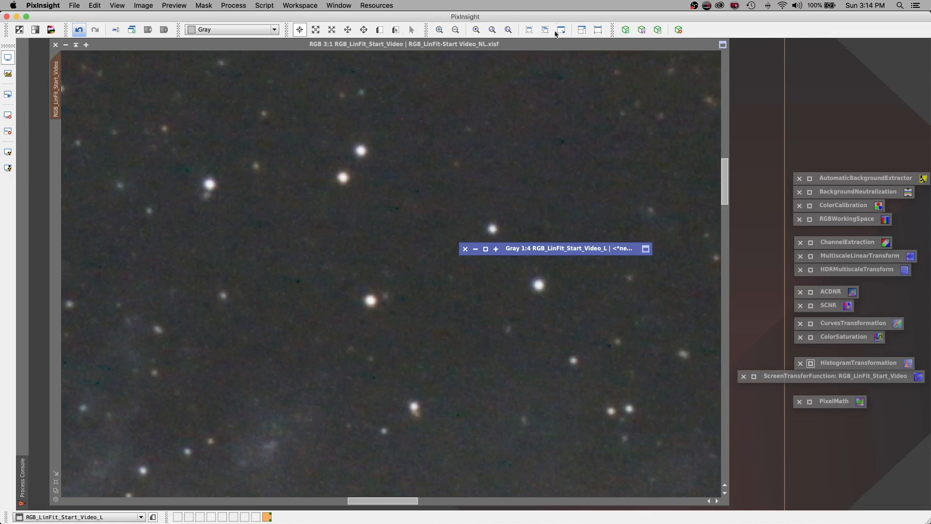
pyautogui.click(496, 44)
pyautogui.press('super+k')
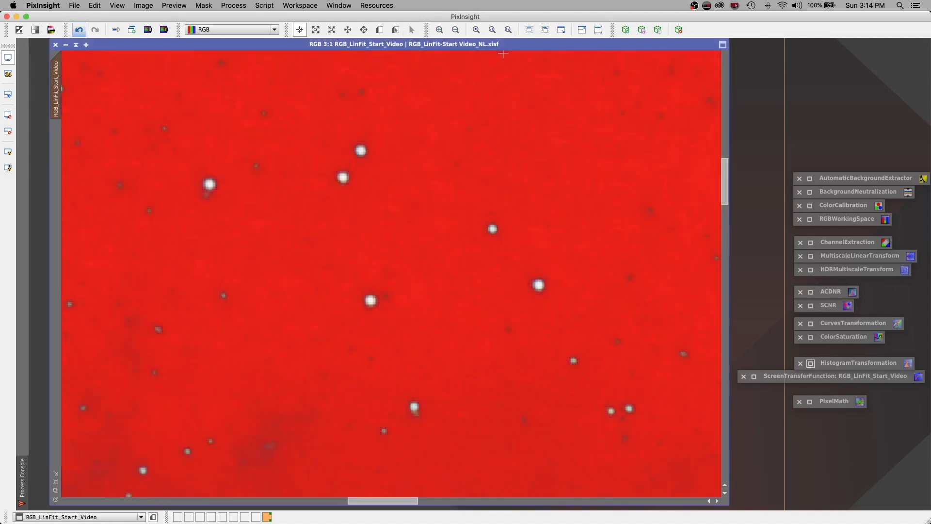
# Step: Invert the color image's mask so that it protects the galaxy and stars, and hide the mask overlay
pyautogui.scroll(2, 502, 54)
pyautogui.click(529, 30)
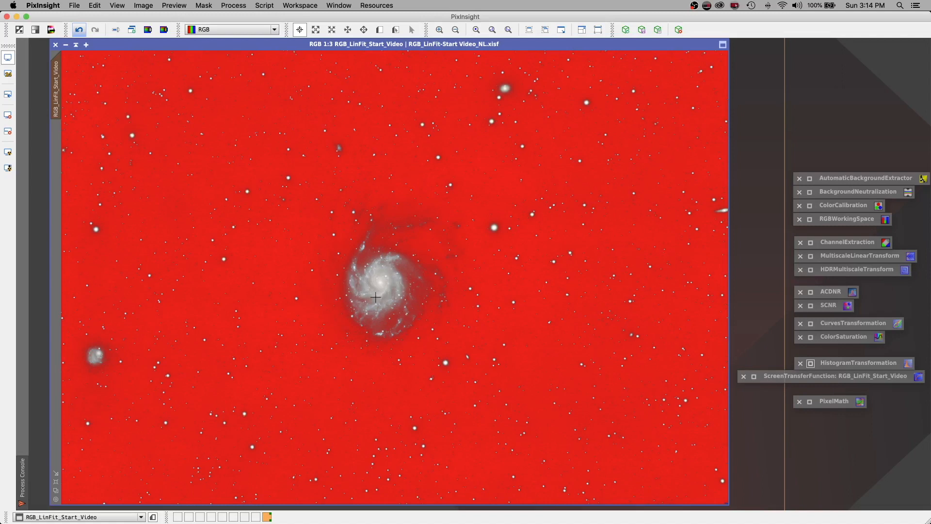
pyautogui.scroll(1, 381, 294)
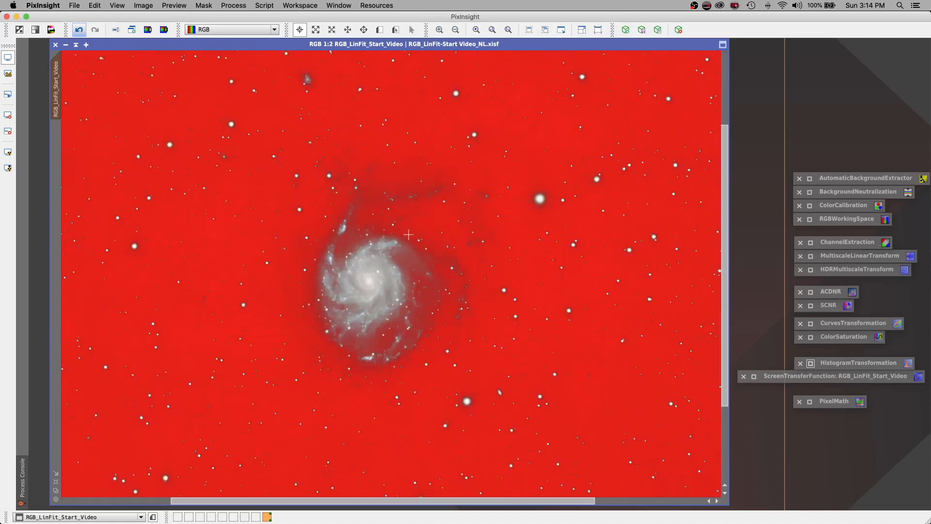
pyautogui.click(211, 7)
pyautogui.click(211, 44)
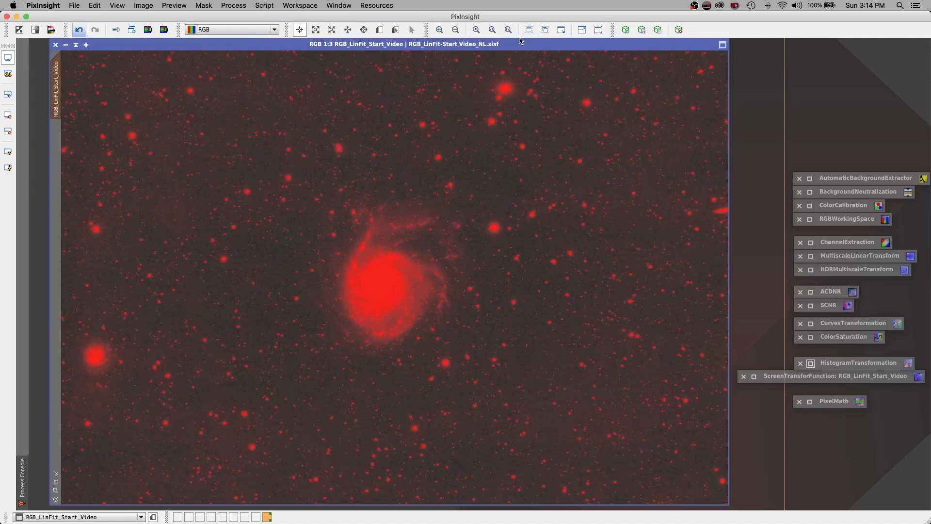
pyautogui.press('super+k')
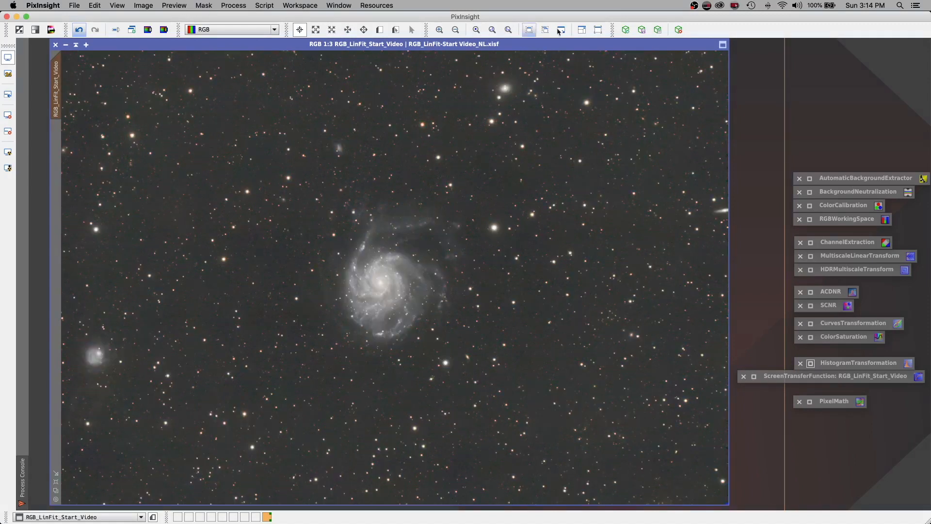
# Step: Open MultiscaleLinearTransform beside the galaxy at 2:1 and set detail layer 1's noise reduction to threshold 3 with 2 iterations
pyautogui.click(438, 29)
pyautogui.click(437, 30)
pyautogui.click(438, 29)
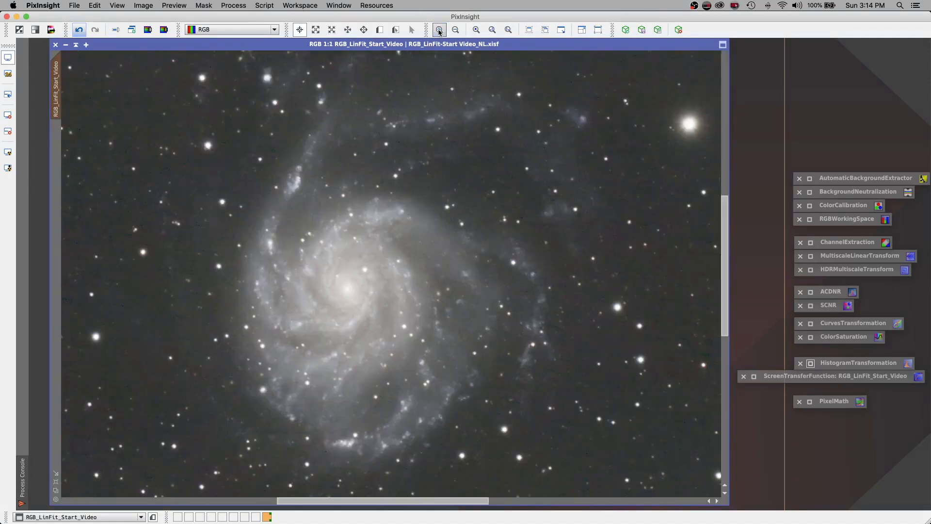
pyautogui.moveTo(718, 262); pyautogui.dragTo(713, 206)
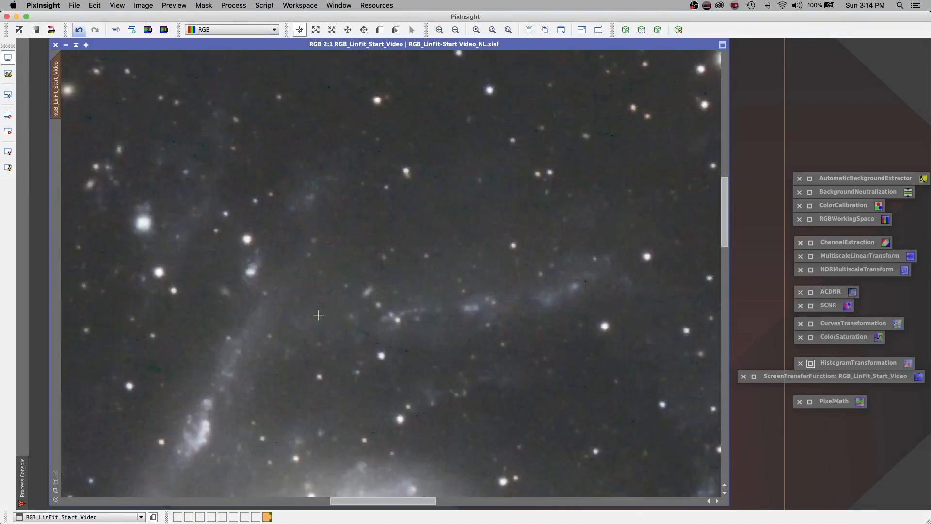
pyautogui.doubleClick(811, 256)
pyautogui.moveTo(631, 46); pyautogui.dragTo(578, 66)
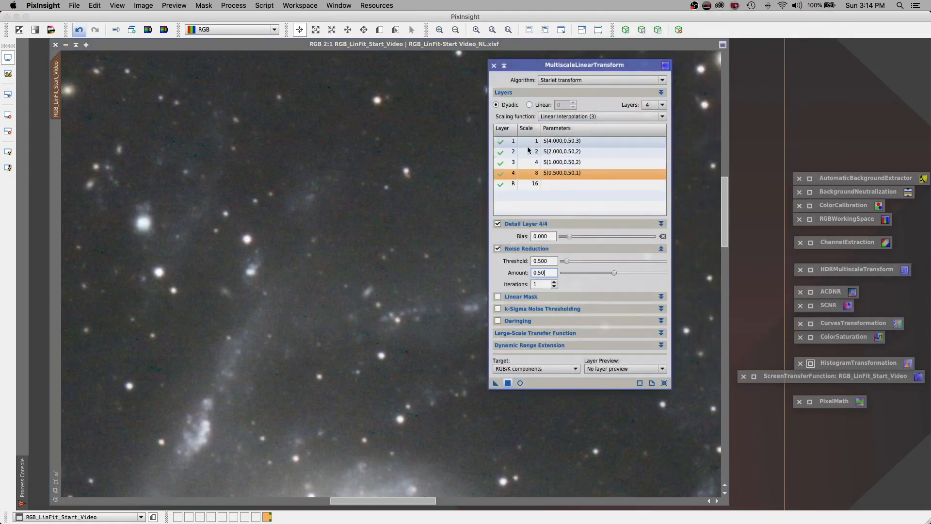
pyautogui.click(567, 143)
pyautogui.doubleClick(540, 261)
pyautogui.write('3')
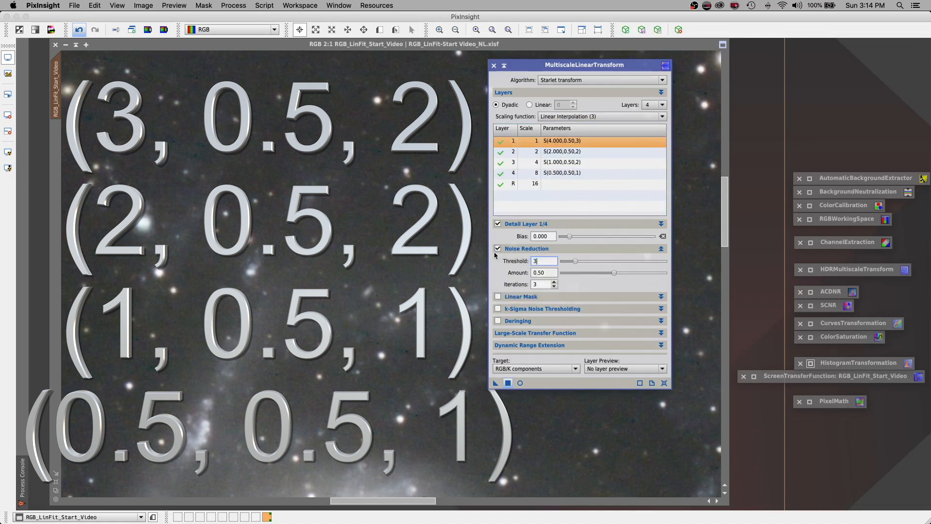
pyautogui.click(554, 287)
# Step: Set detail layer 3's noise reduction iterations to 1, apply MultiscaleLinearTransform to the masked color image, and collapse the process window
pyautogui.click(569, 152)
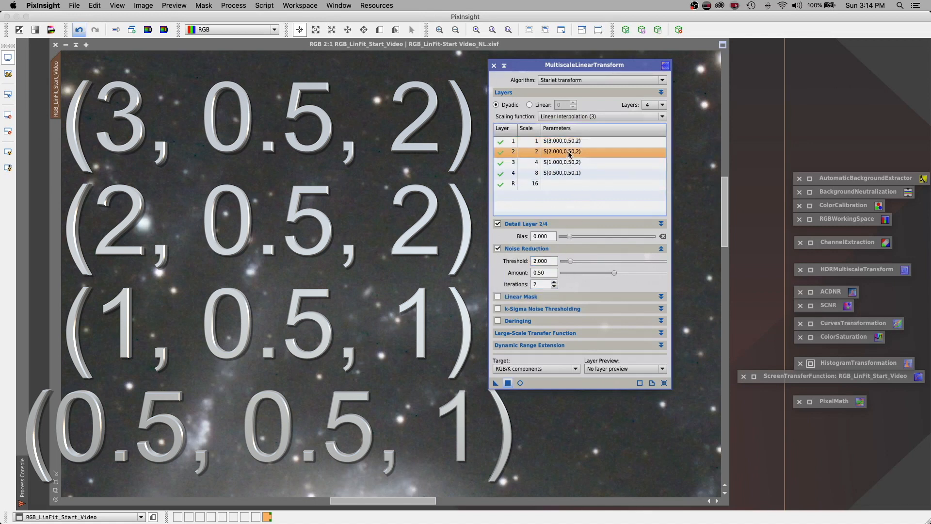
pyautogui.click(572, 162)
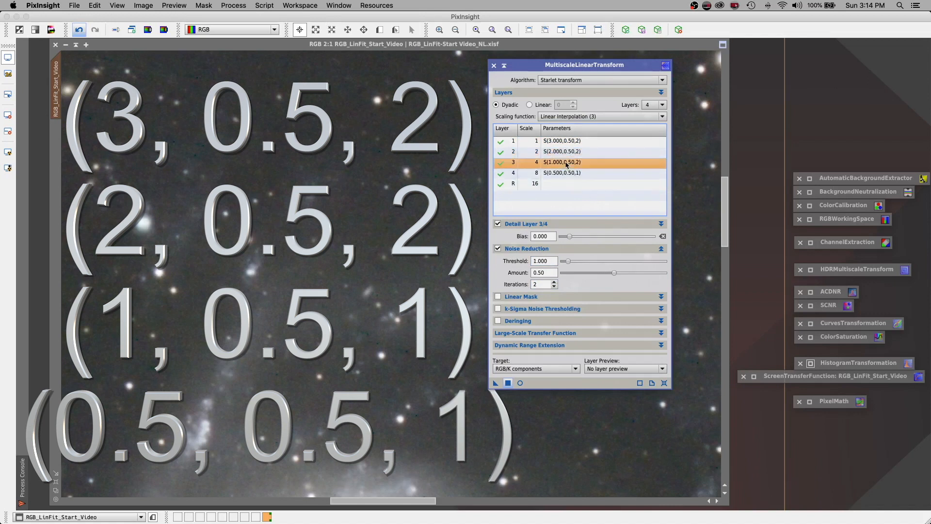
pyautogui.click(555, 287)
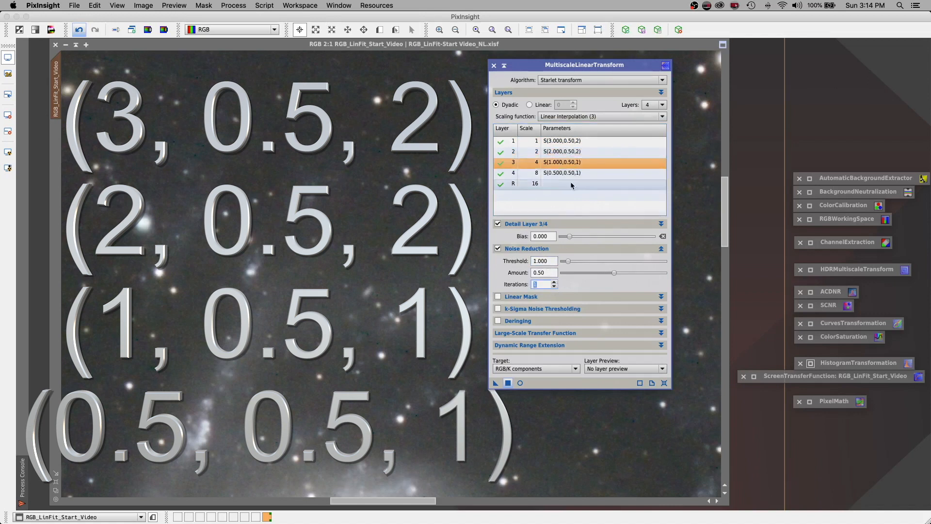
pyautogui.click(571, 174)
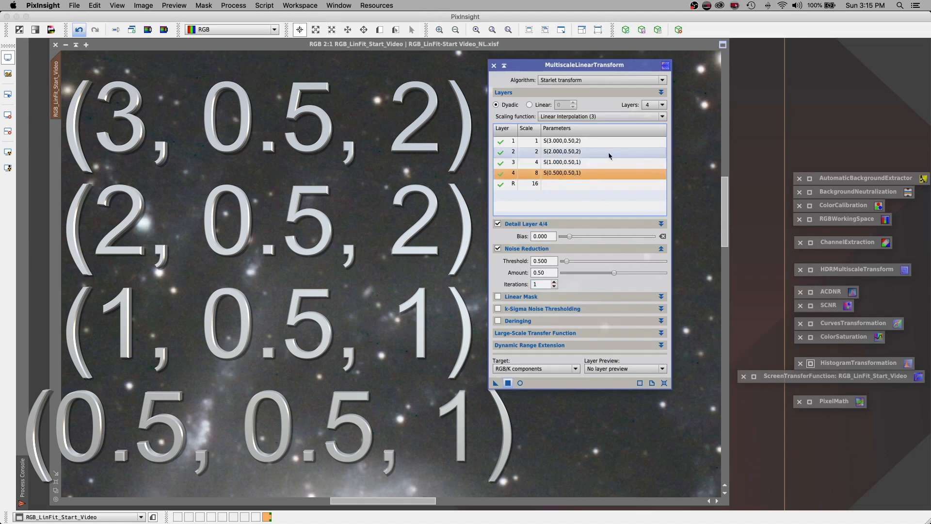
pyautogui.click(507, 382)
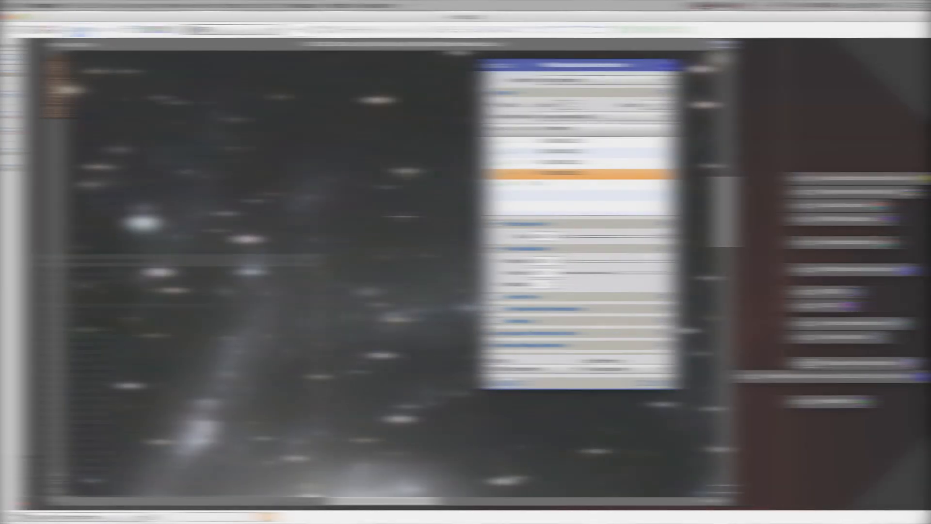
pyautogui.click(495, 65)
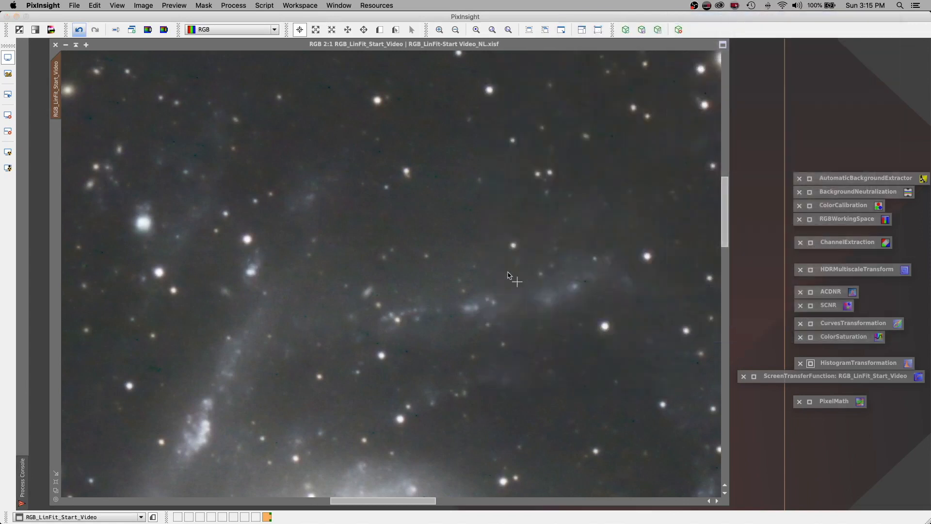
# Step: Compare the color image before and after the multiscale noise reduction at up to 4:1 by undoing and redoing it
pyautogui.click(79, 30)
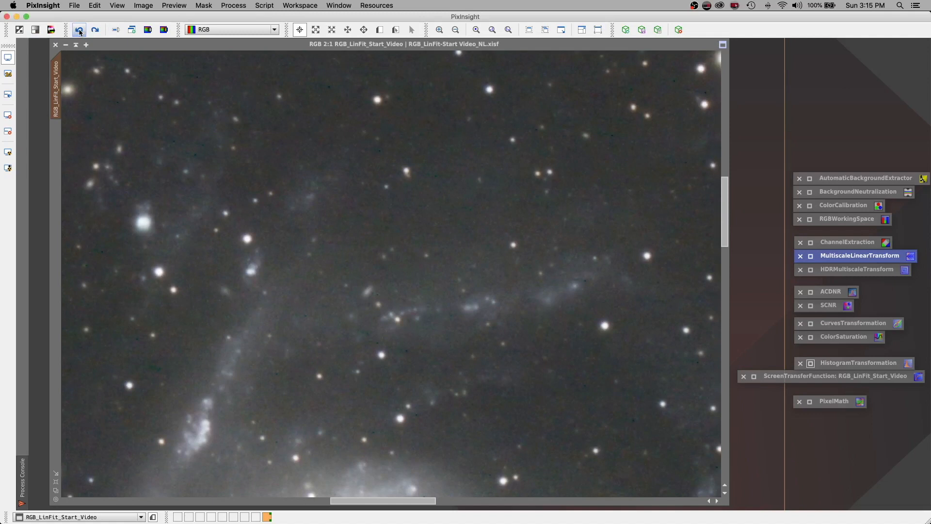
pyautogui.click(438, 30)
pyautogui.click(438, 30)
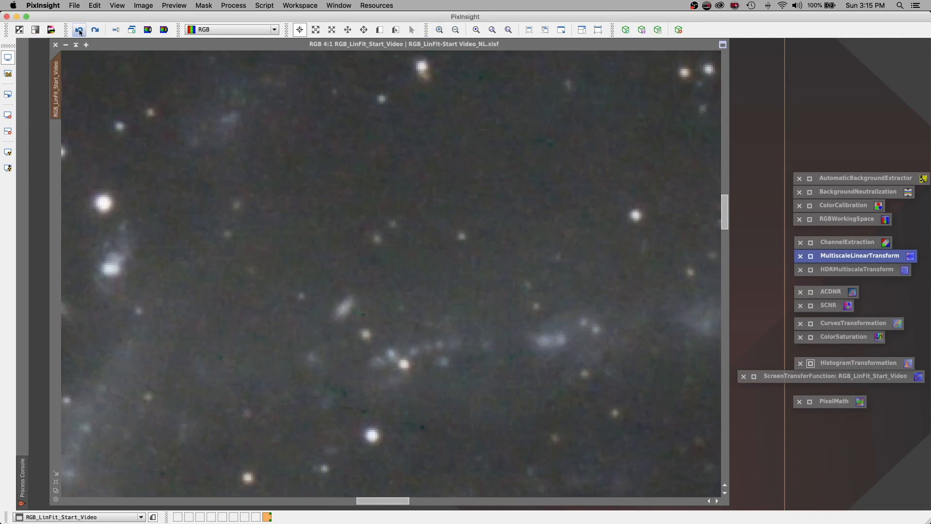
pyautogui.click(95, 30)
pyautogui.click(528, 30)
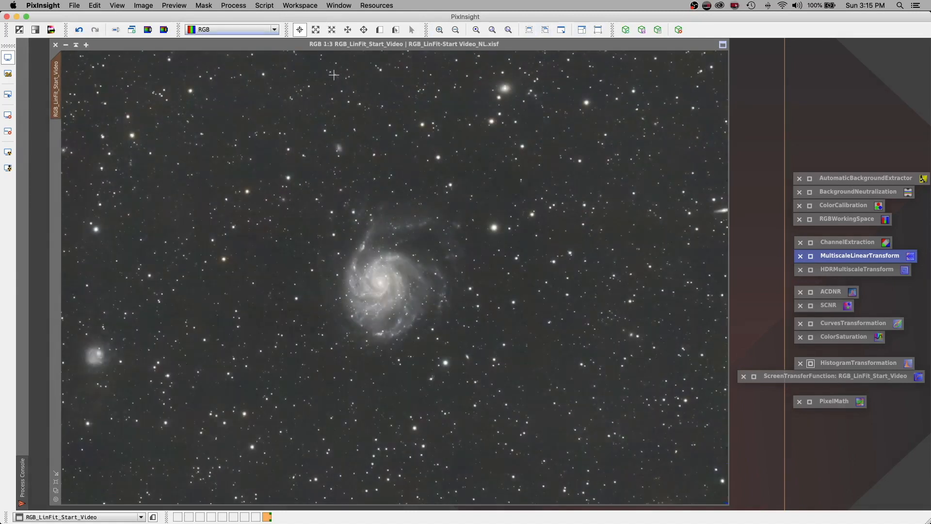
# Step: Open ACDNR, set the lightness filter to StdDev 2.0 and Amount 0.75, apply it to the masked color image, and move its window aside
pyautogui.press('super+k')
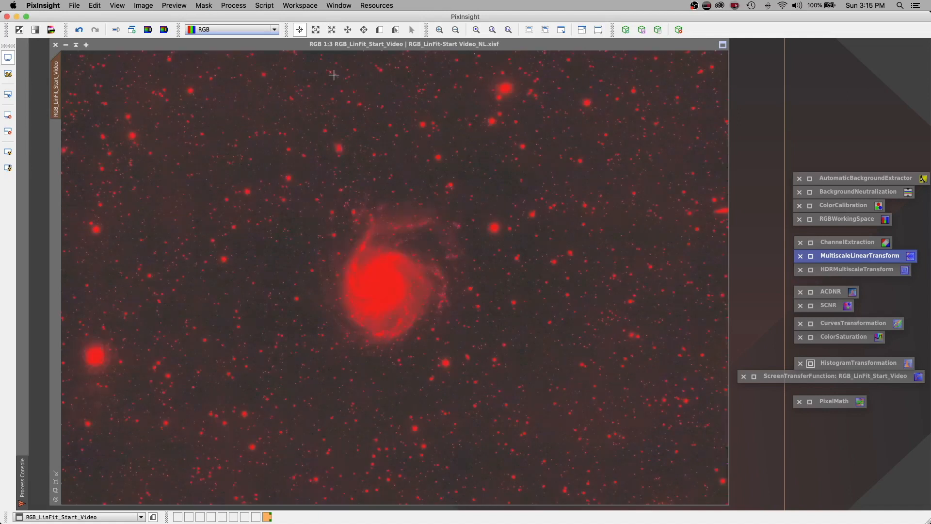
pyautogui.click(812, 294)
pyautogui.moveTo(555, 52); pyautogui.dragTo(615, 144)
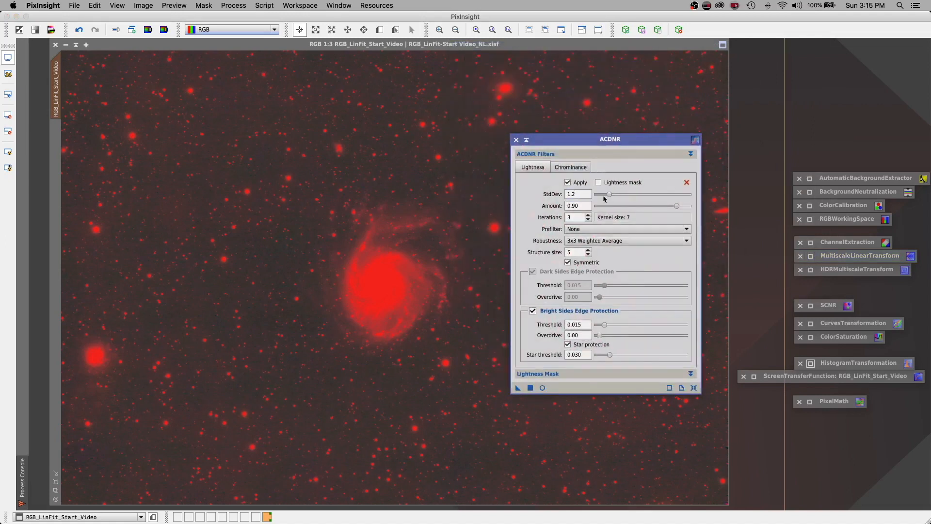
pyautogui.moveTo(608, 195); pyautogui.dragTo(610, 196)
pyautogui.moveTo(672, 206); pyautogui.dragTo(661, 208)
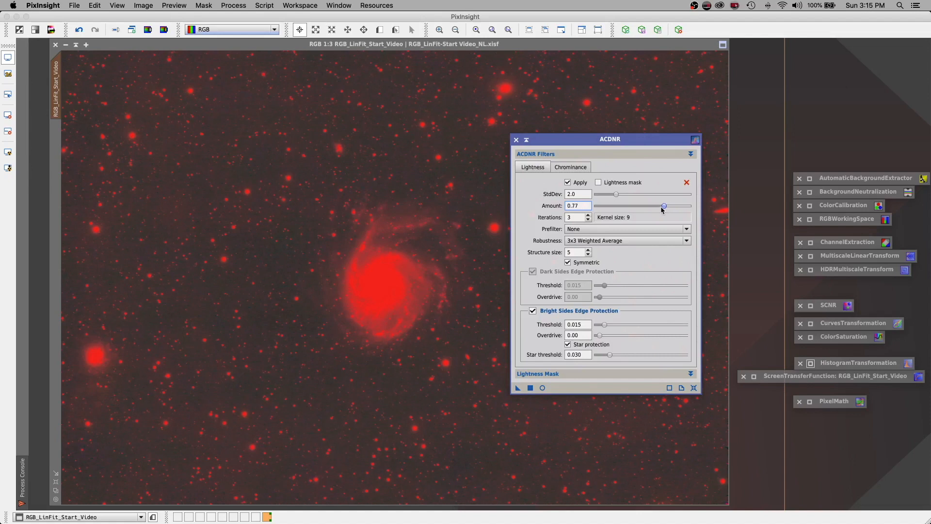
pyautogui.click(531, 387)
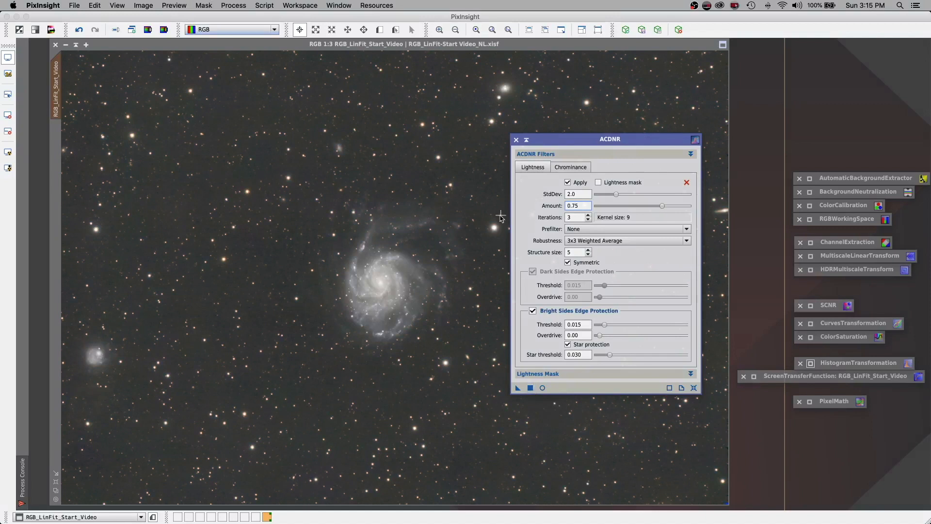
pyautogui.moveTo(573, 142); pyautogui.dragTo(748, 121)
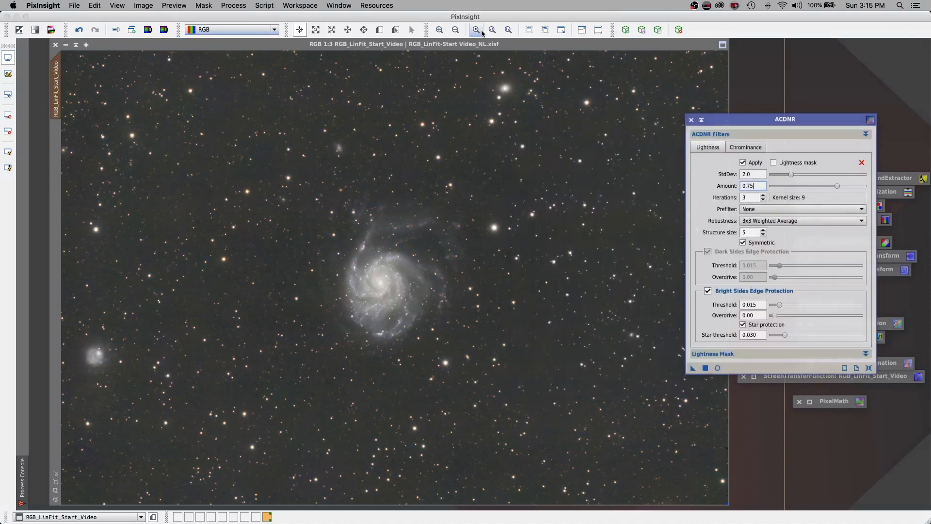
# Step: Apply ACDNR with its current lightness settings to the galaxy image viewed at 2:1
pyautogui.click(445, 32)
pyautogui.click(445, 32)
pyautogui.click(444, 32)
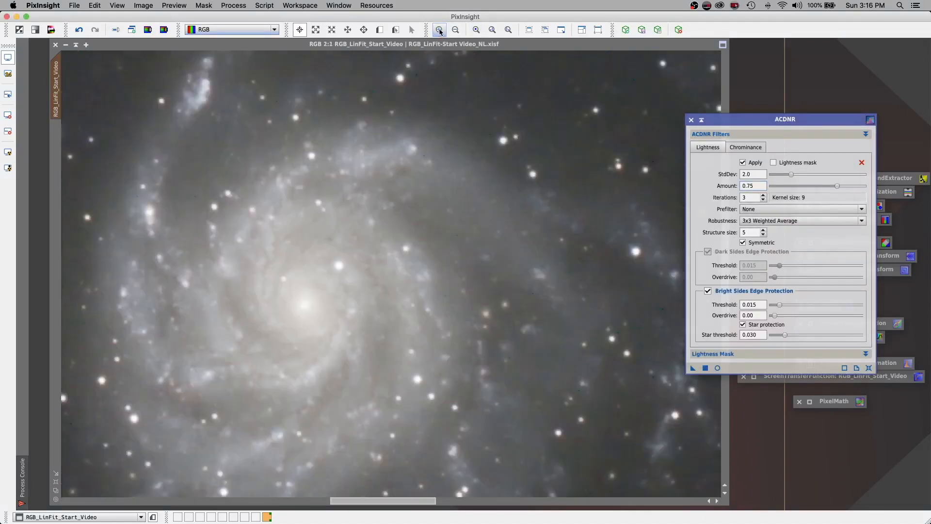
pyautogui.click(705, 368)
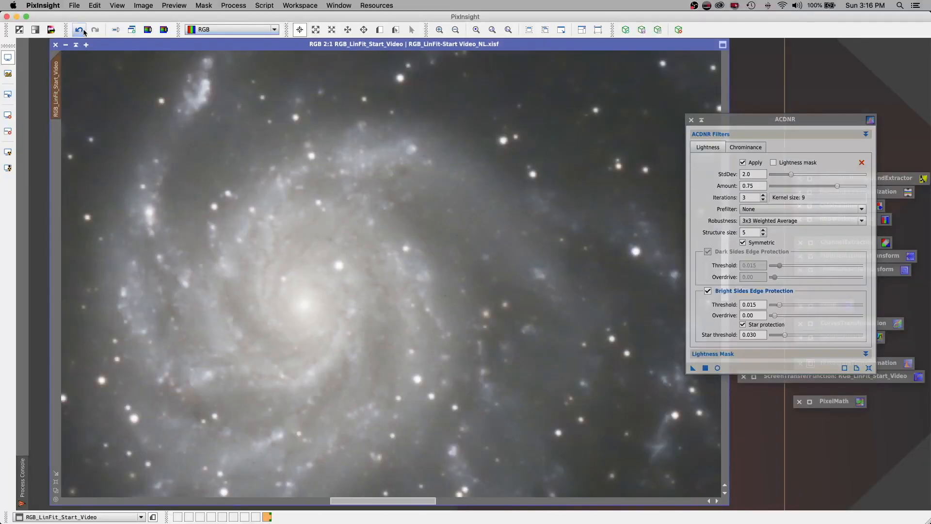
# Step: Compare the galaxy image before and after ACDNR at 5:1 by undoing and redoing it, including the dark background above the galaxy
pyautogui.click(80, 31)
pyautogui.click(438, 29)
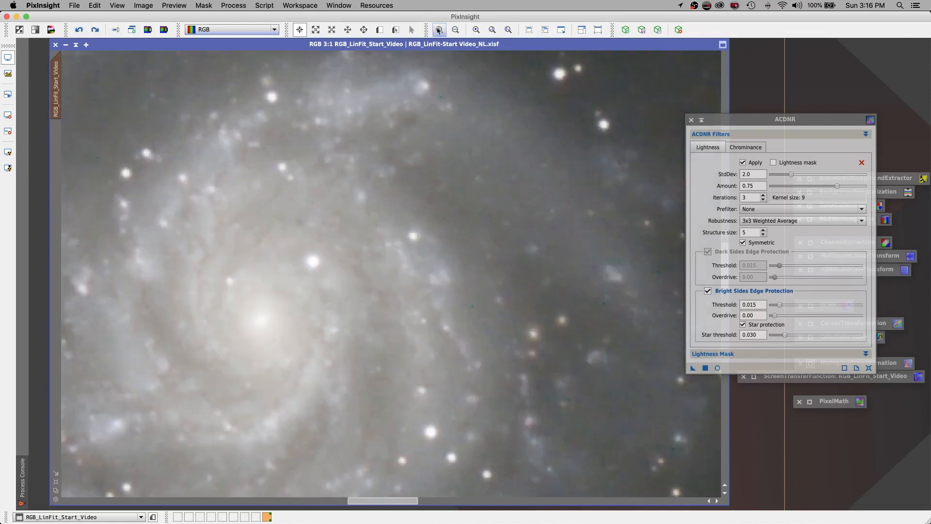
pyautogui.click(438, 29)
pyautogui.click(439, 29)
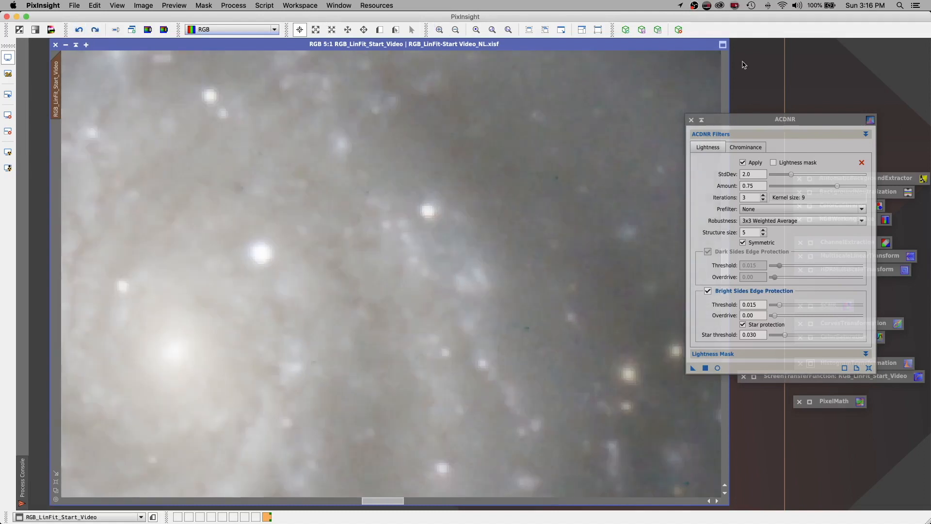
pyautogui.click(726, 67)
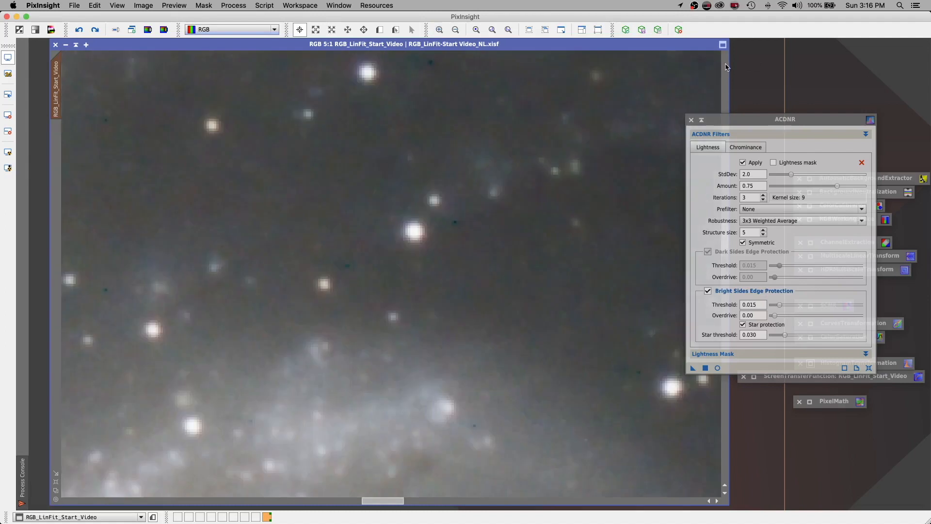
pyautogui.click(95, 31)
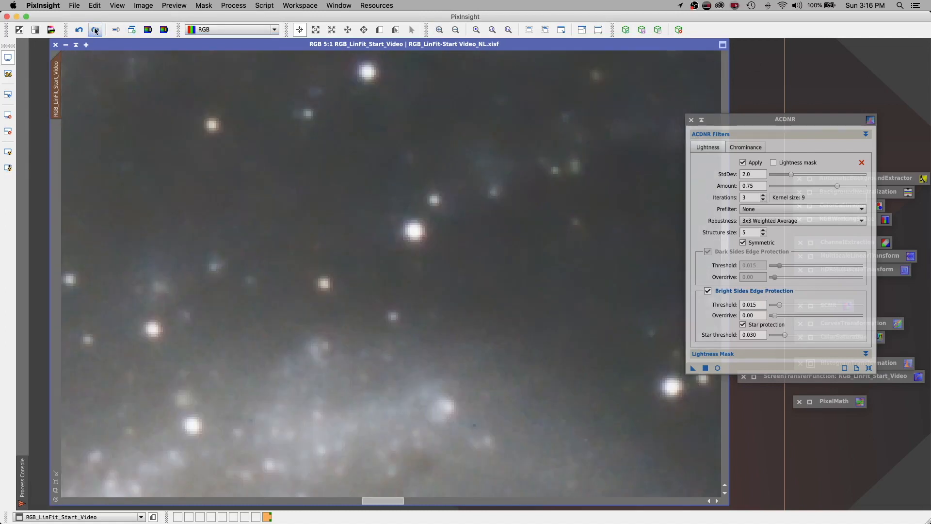
pyautogui.click(79, 31)
pyautogui.click(95, 30)
# Step: Collapse the ACDNR window, display the mask overlay, and remove the mask from the color image
pyautogui.click(691, 119)
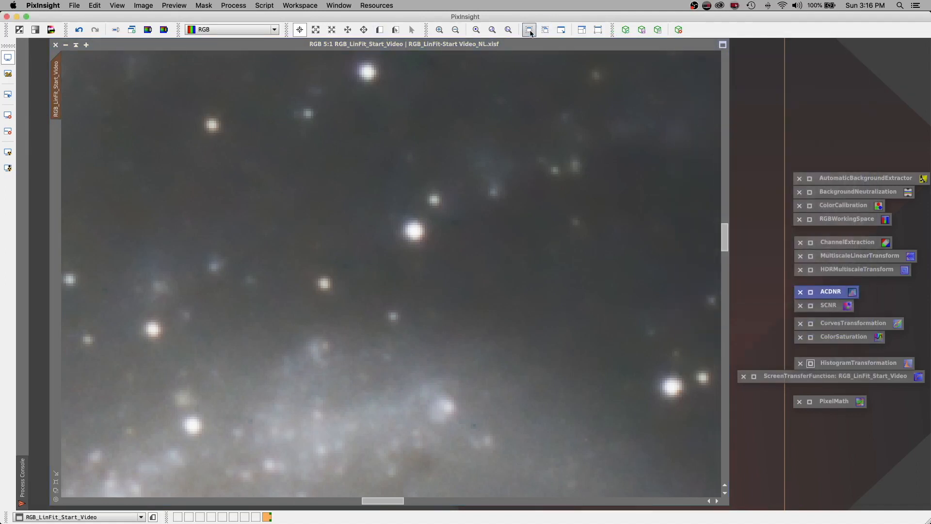
pyautogui.click(530, 30)
pyautogui.press('super+k')
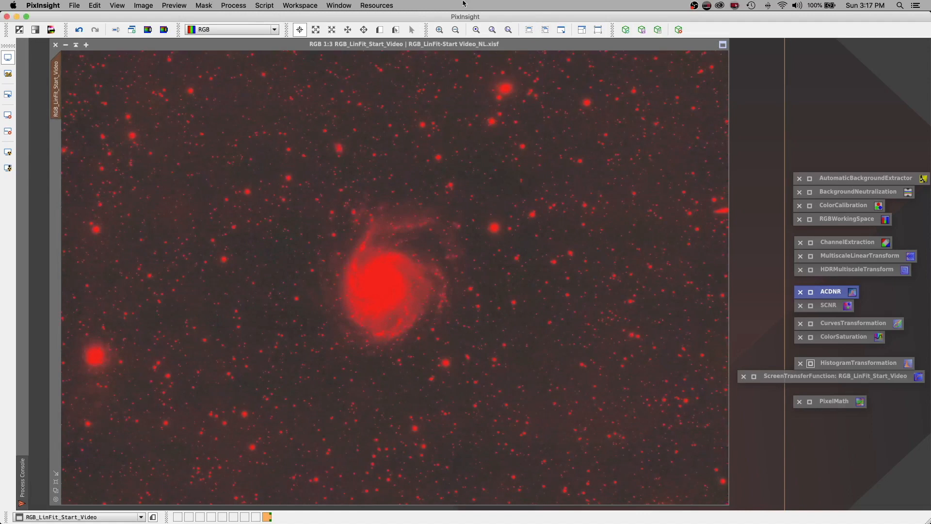
pyautogui.click(203, 6)
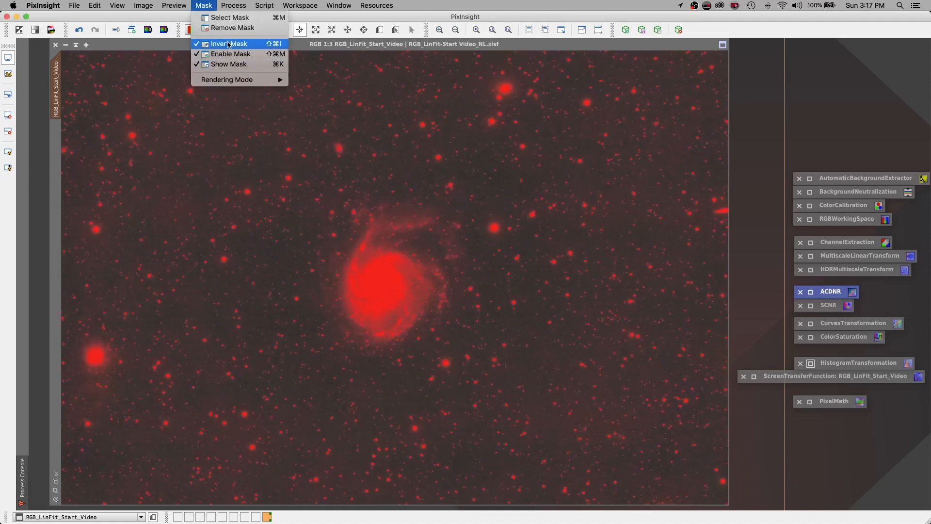
pyautogui.click(232, 29)
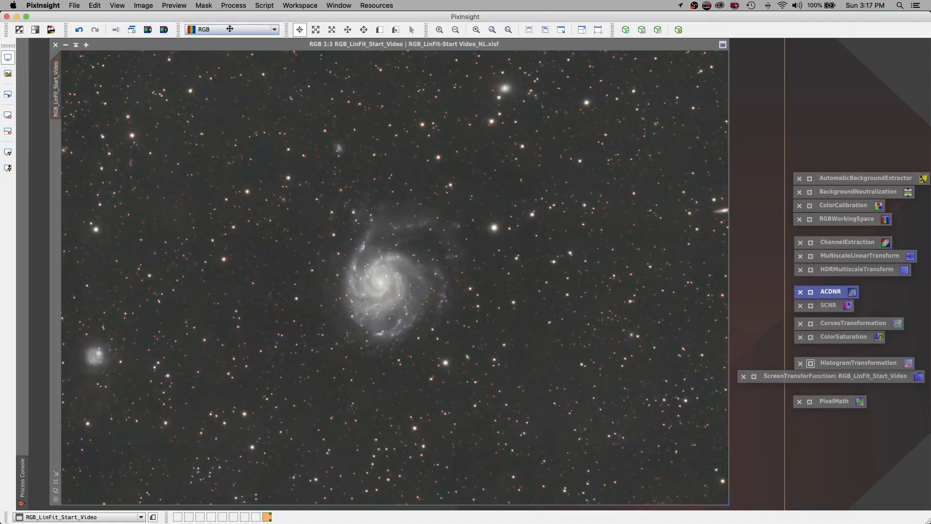
# Step: Close the grayscale image RGB_LinFit_Start_Video_L without saving and reposition the color image window in the workspace
pyautogui.click(561, 30)
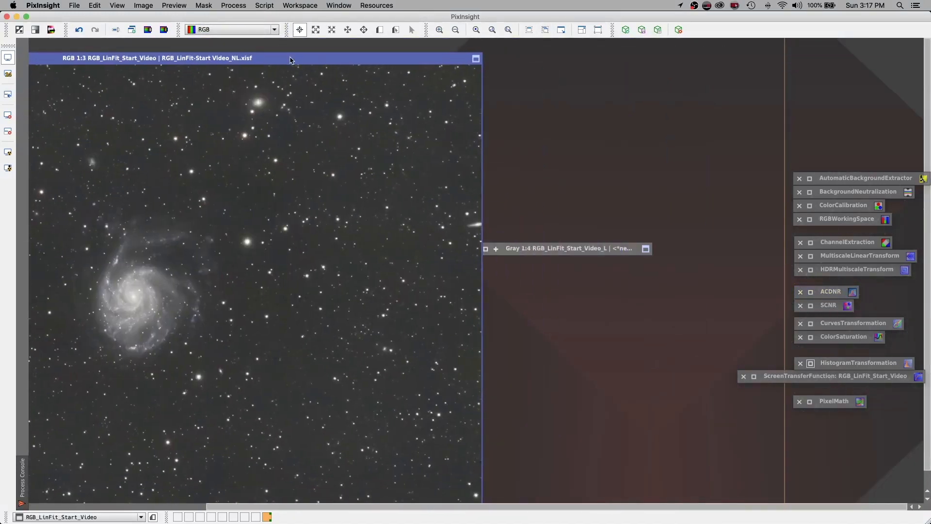
pyautogui.click(570, 249)
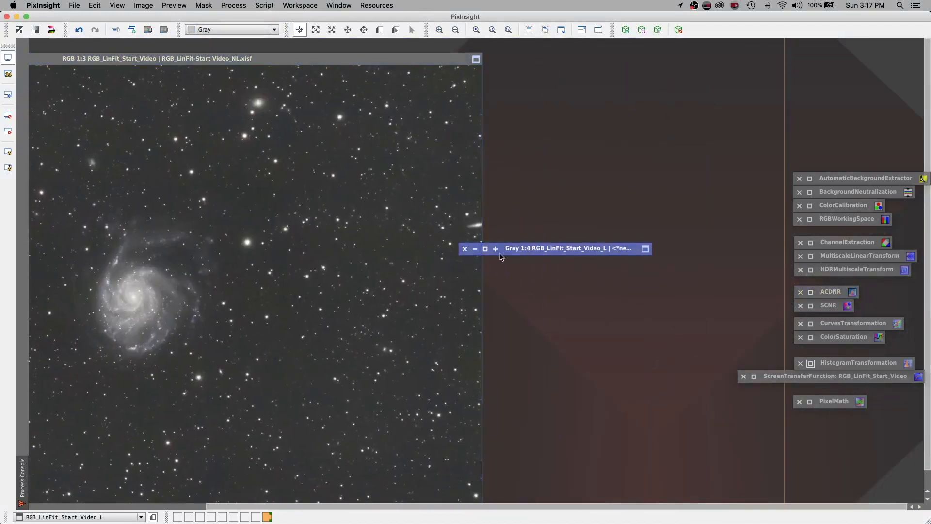
pyautogui.click(465, 249)
pyautogui.click(500, 286)
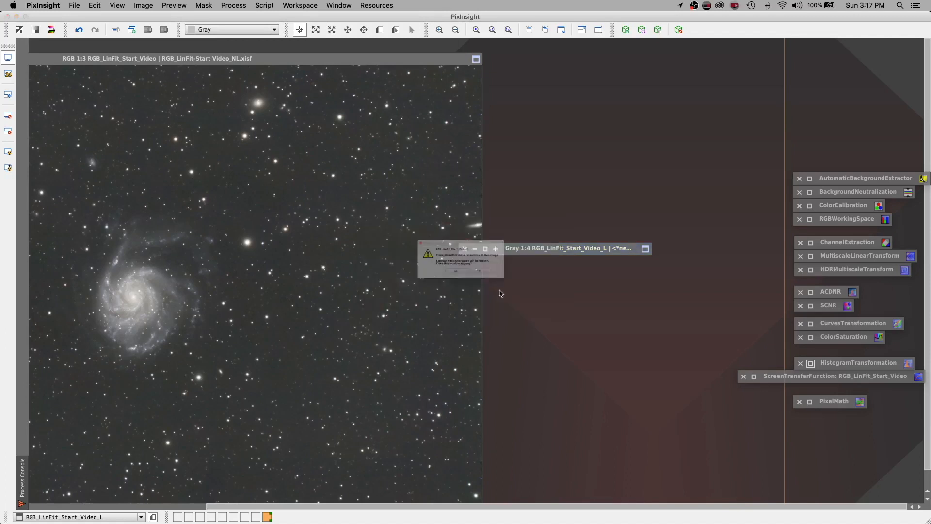
pyautogui.click(502, 290)
pyautogui.doubleClick(210, 59)
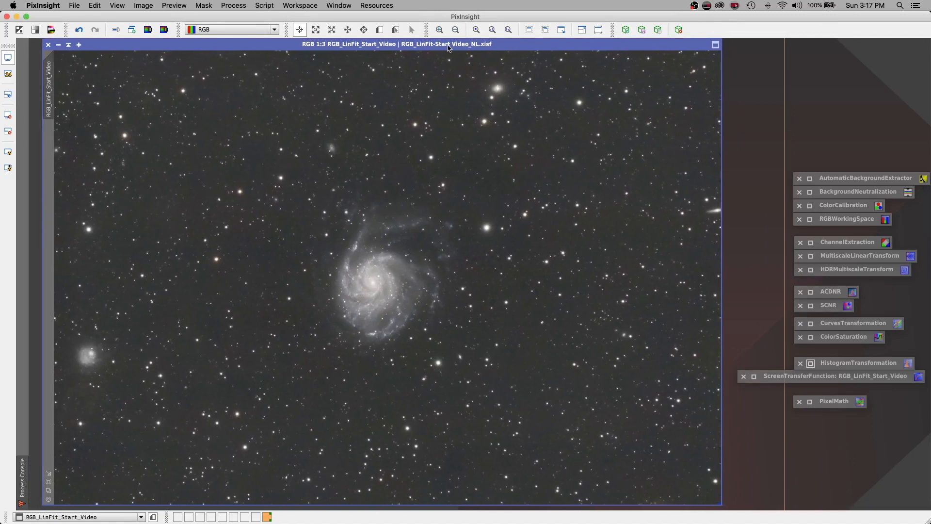
pyautogui.moveTo(450, 47); pyautogui.dragTo(442, 48)
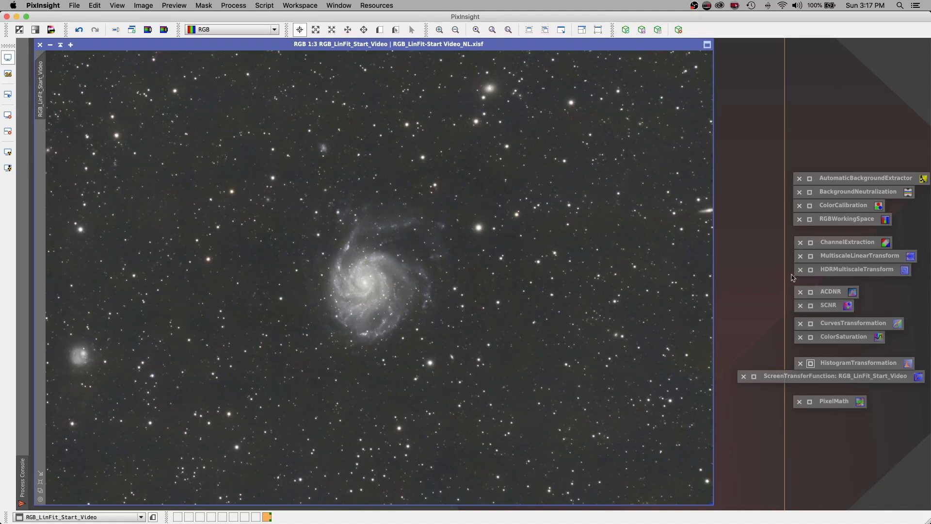
# Step: Open HistogramTransformation, reset it, select the RGB_LinFit_Start_Video view, and start a real-time preview
pyautogui.click(811, 365)
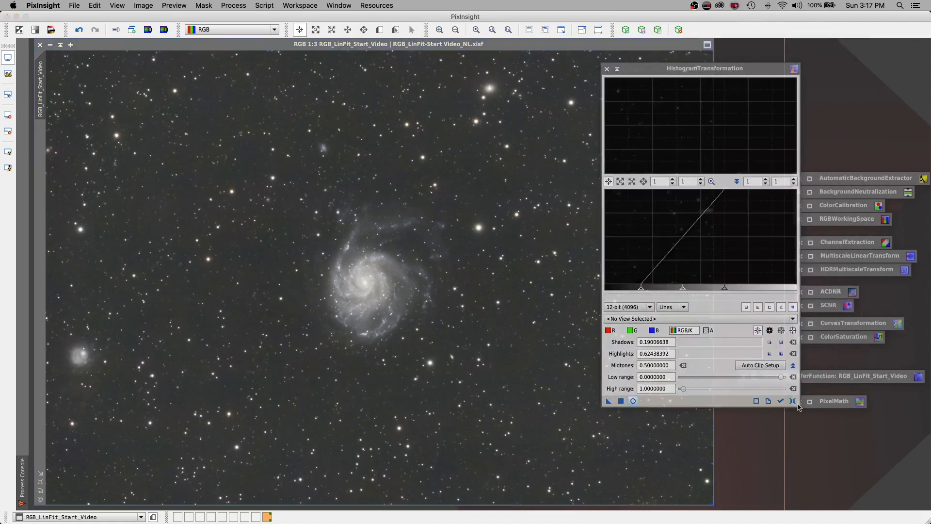
pyautogui.click(794, 401)
pyautogui.click(659, 319)
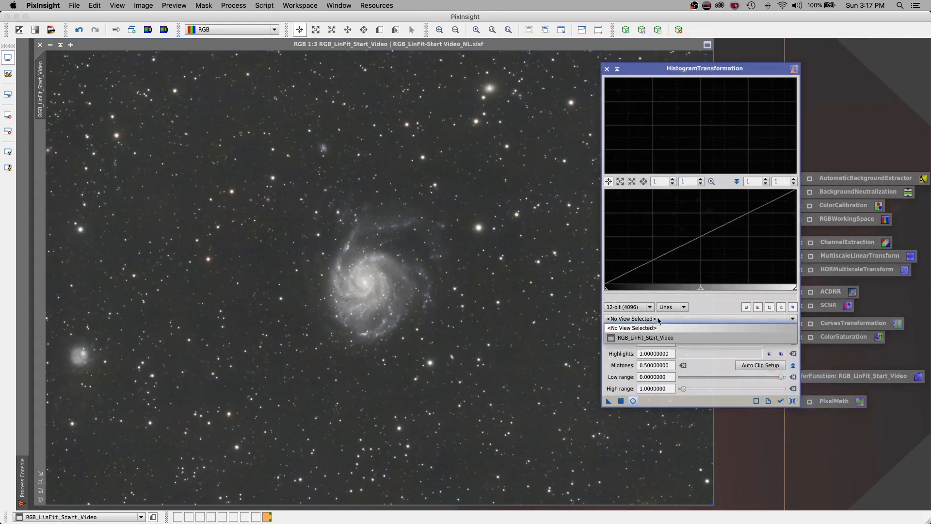
pyautogui.click(646, 339)
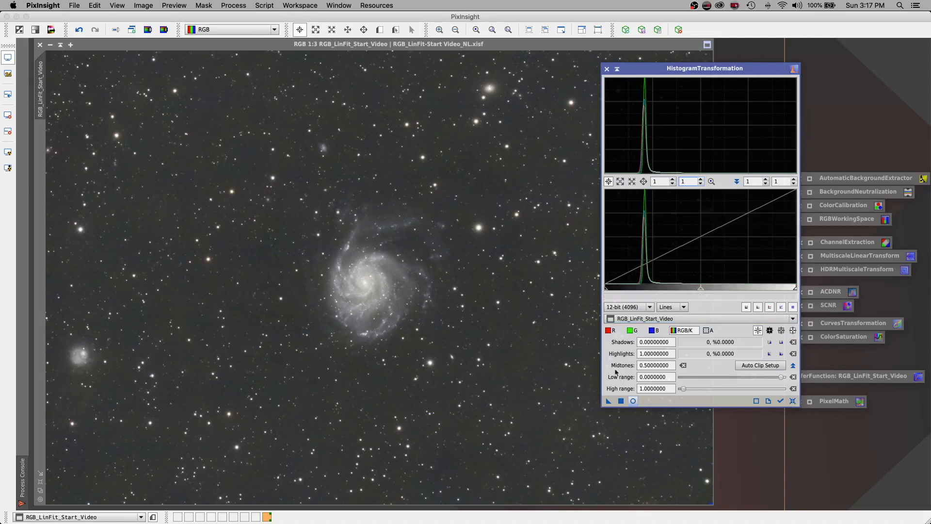
pyautogui.click(633, 400)
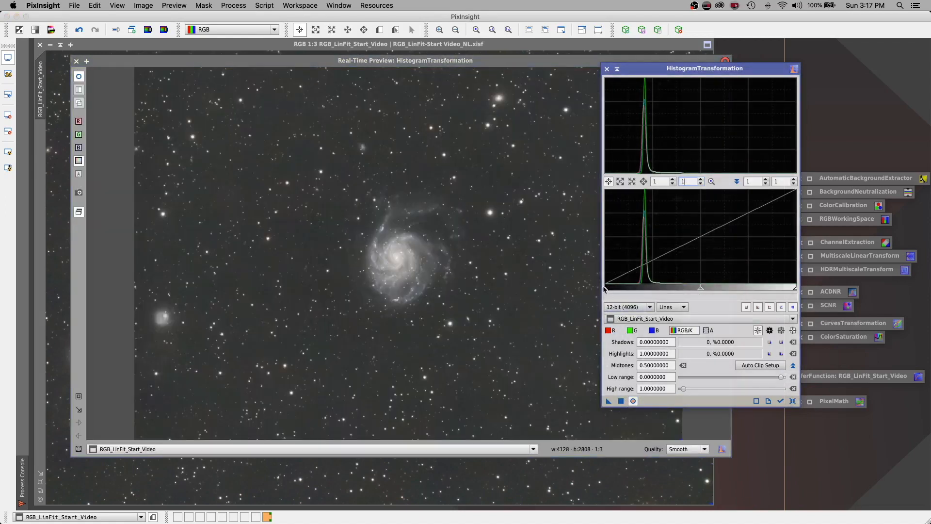
# Step: Raise the shadows clipping point to 0.03291139 and magnify the input histogram 100 times vertically to expose the base of its curve
pyautogui.moveTo(604, 292); pyautogui.dragTo(611, 291)
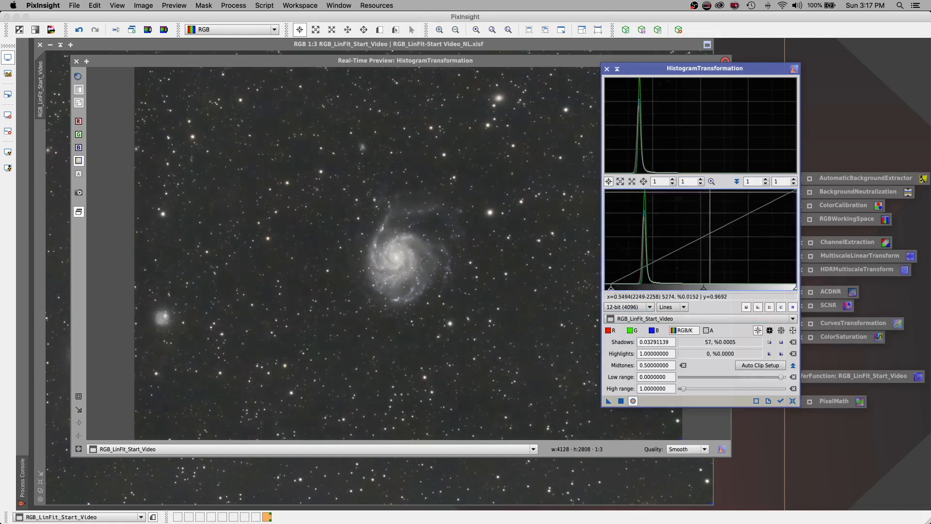
pyautogui.click(701, 178)
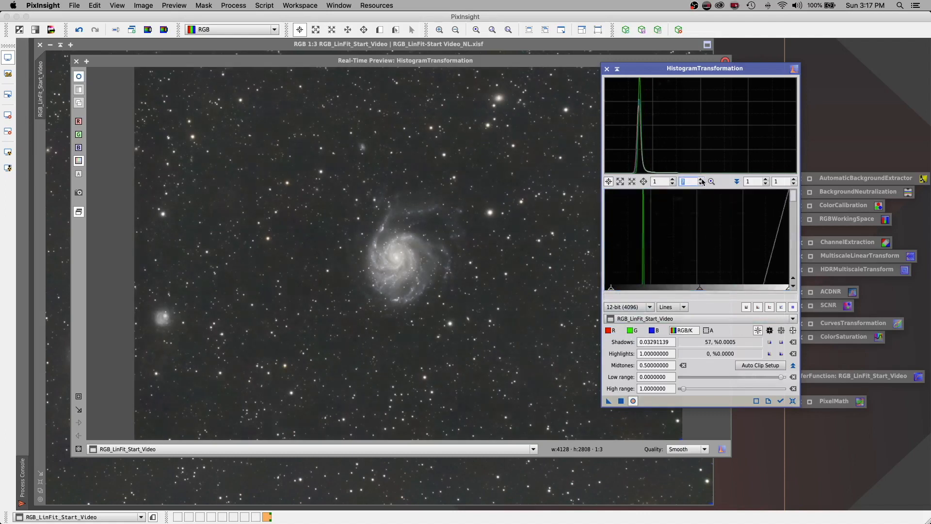
pyautogui.moveTo(793, 195); pyautogui.dragTo(792, 285)
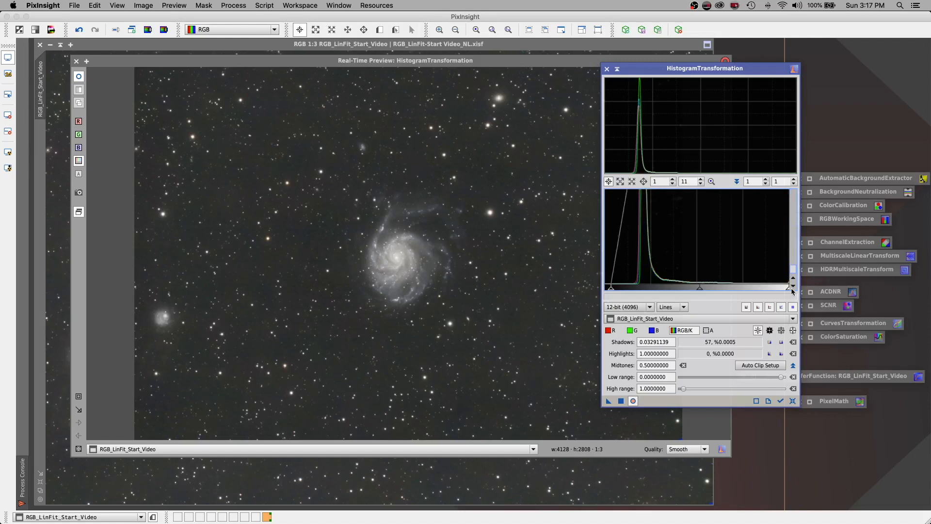
pyautogui.moveTo(690, 182); pyautogui.dragTo(603, 173)
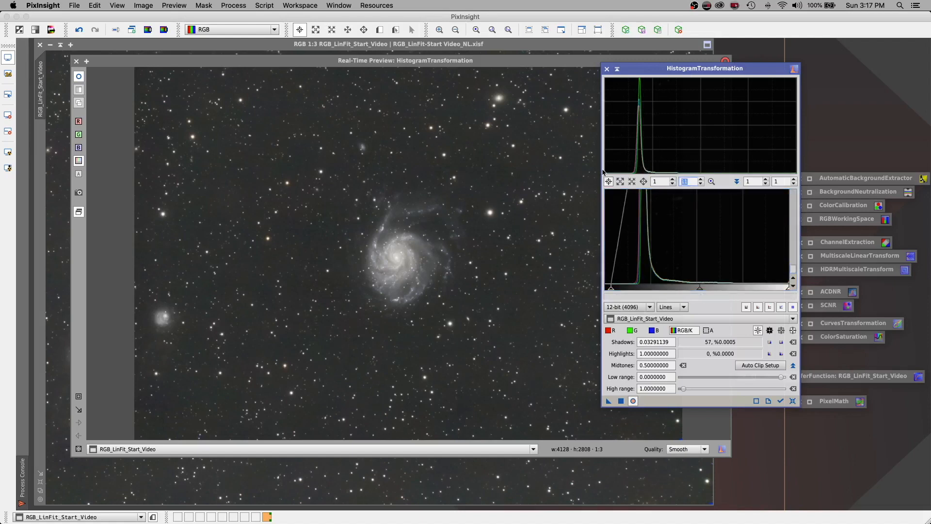
pyautogui.write('50')
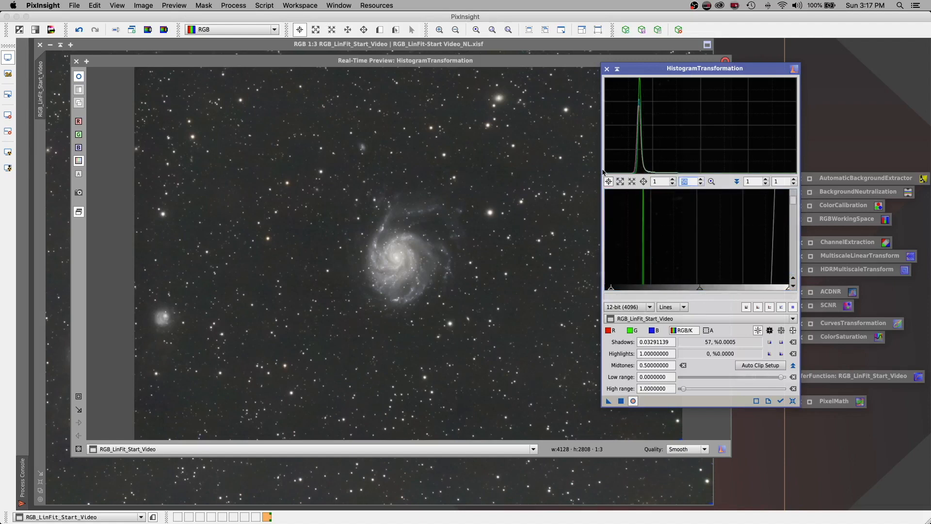
pyautogui.moveTo(794, 204); pyautogui.dragTo(795, 288)
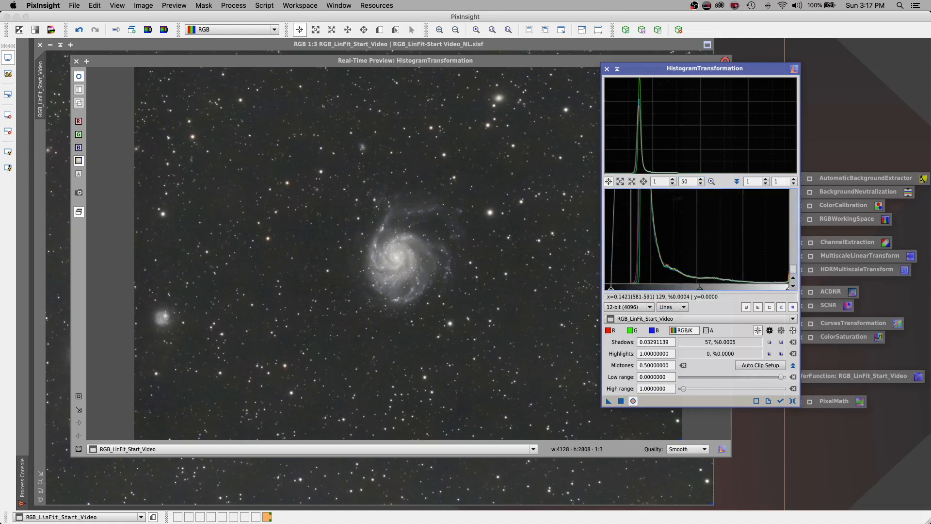
pyautogui.doubleClick(687, 182)
pyautogui.write('100')
pyautogui.press('Return')
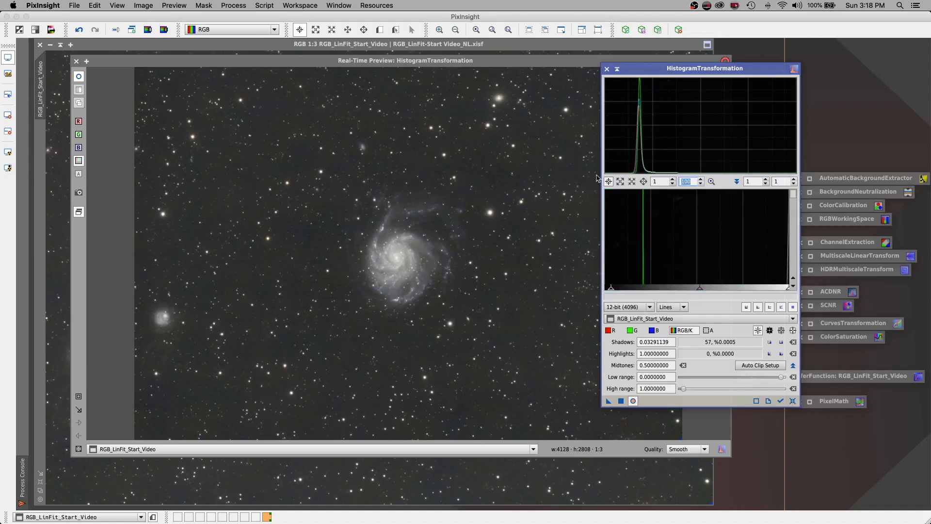
pyautogui.click(793, 285)
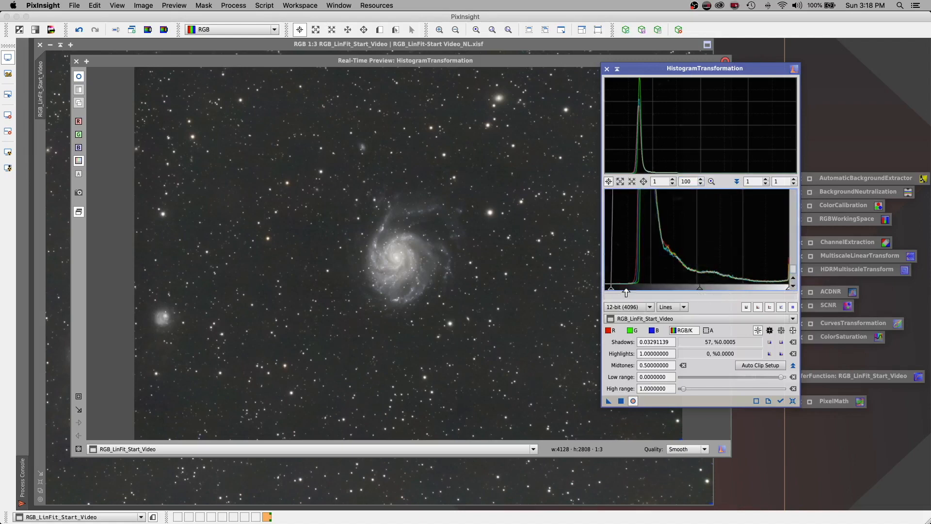
# Step: Try a stronger stretch with shadows at 0.13157895 and midtones at 0.35454545, and reset HistogramTransformation
pyautogui.moveTo(610, 291); pyautogui.dragTo(624, 291)
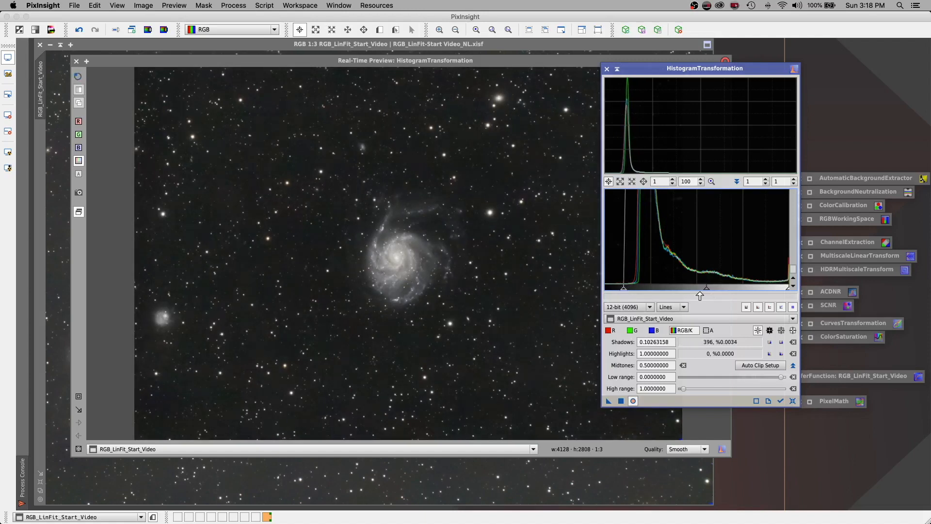
pyautogui.moveTo(707, 290)
pyautogui.mouseDown()
pyautogui.moveTo(626, 291)
pyautogui.moveTo(685, 290)
pyautogui.mouseUp()
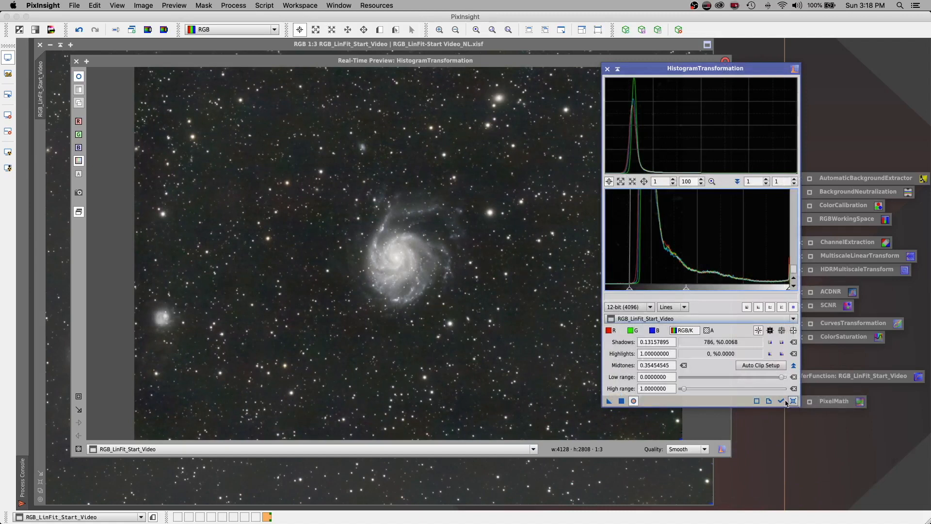
pyautogui.click(793, 401)
# Step: Apply HistogramTransformation to the color image with shadows at 0.07894737 and midtones at 0.47714286, and close the process and preview windows
pyautogui.moveTo(606, 292); pyautogui.dragTo(620, 293)
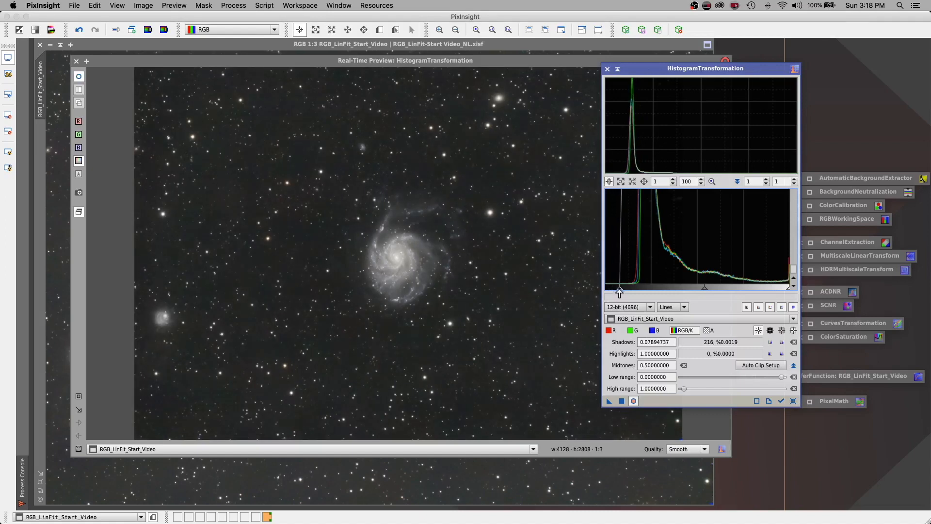
pyautogui.moveTo(704, 290); pyautogui.dragTo(701, 291)
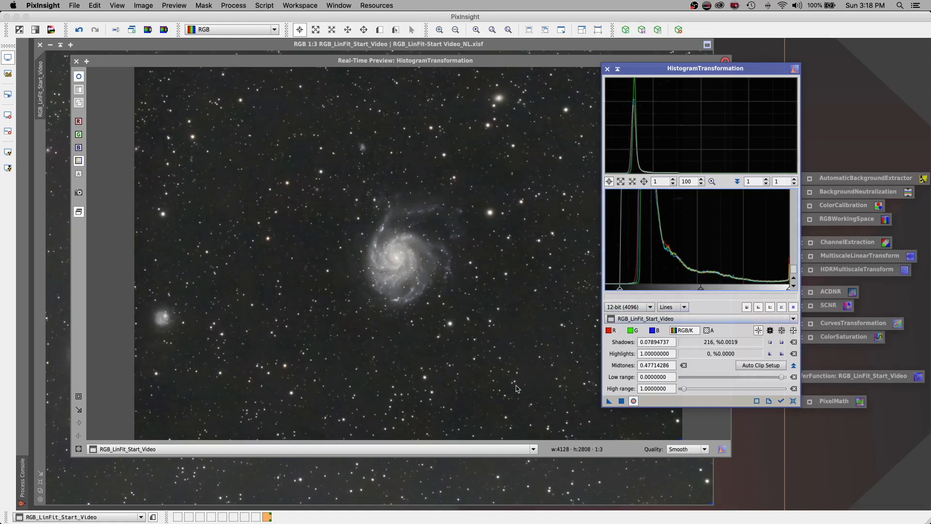
pyautogui.click(634, 401)
pyautogui.click(633, 401)
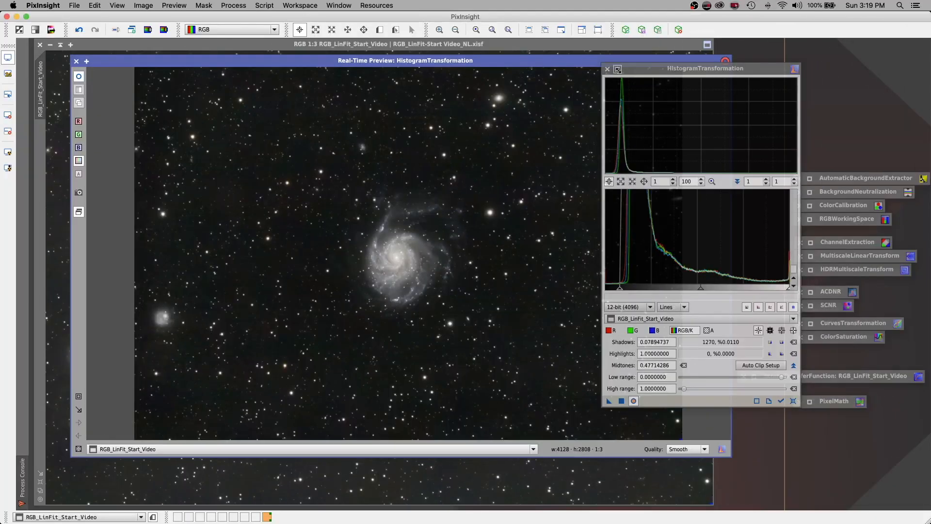
pyautogui.click(620, 73)
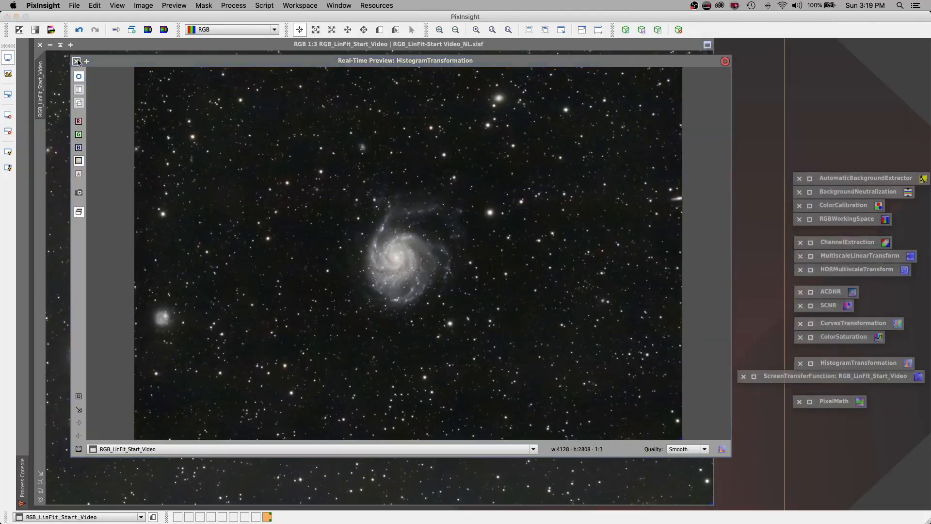
pyautogui.click(77, 62)
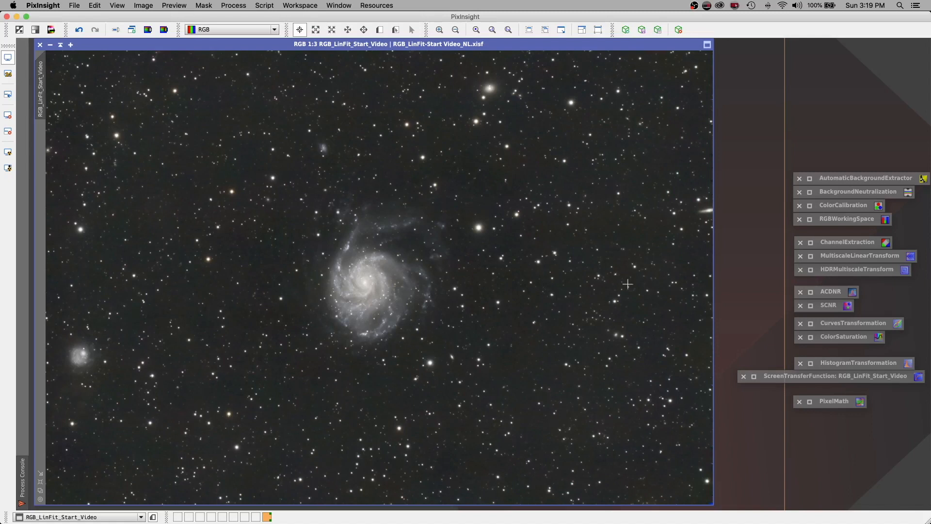
# Step: Open RangeSelection from the mask generation processes, start its real-time preview, and move the dialog clear of the galaxy in the preview
pyautogui.click(237, 7)
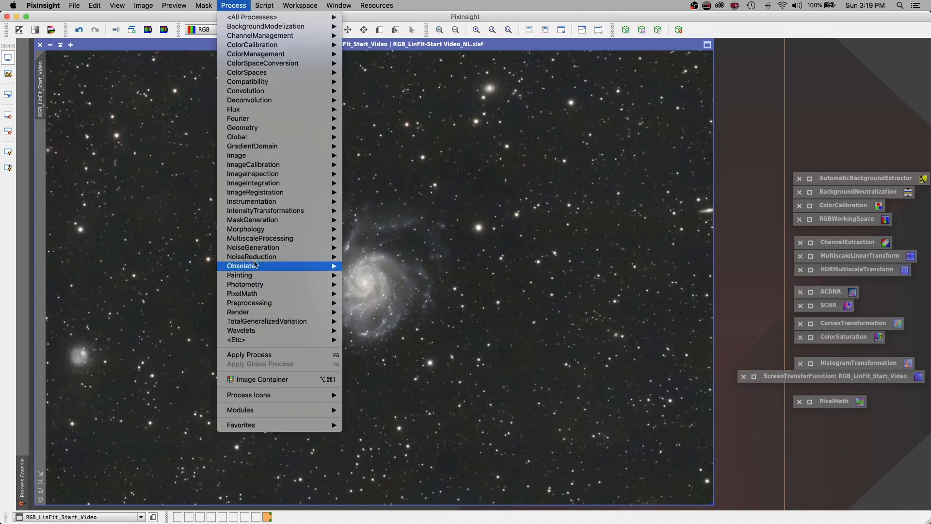
pyautogui.moveTo(262, 220)
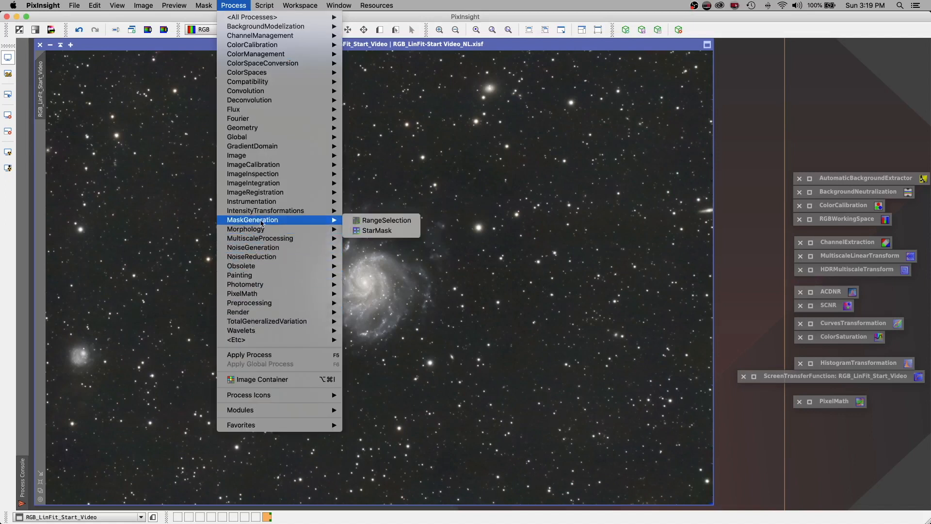
pyautogui.click(402, 221)
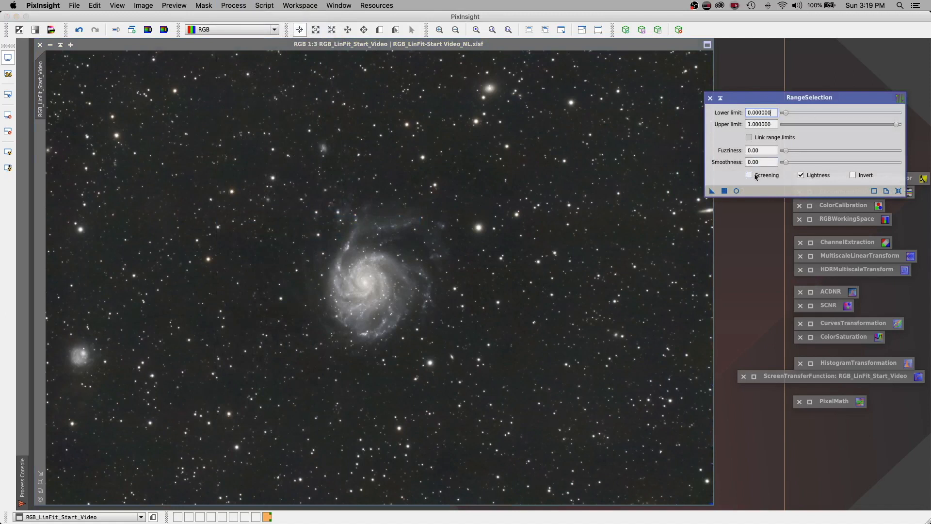
pyautogui.click(741, 192)
pyautogui.moveTo(819, 96); pyautogui.dragTo(716, 174)
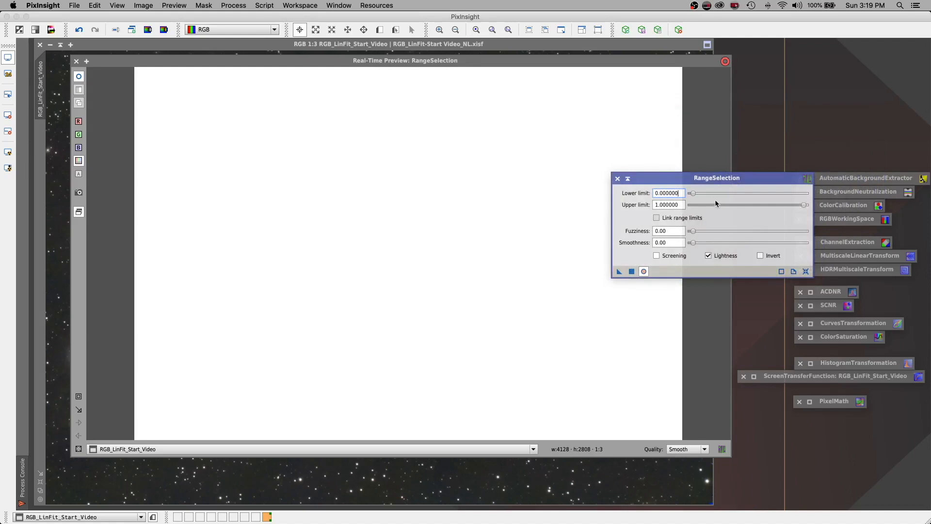
# Step: Set the range mask's lower limit to 0.16, fuzziness to 0.08 and smoothness to 5.50
pyautogui.moveTo(693, 194); pyautogui.dragTo(731, 198)
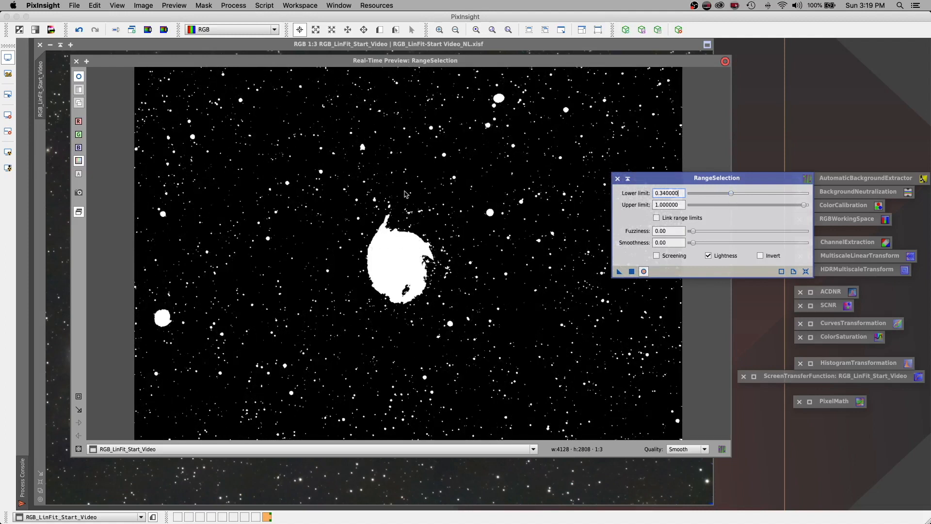
pyautogui.moveTo(732, 195); pyautogui.dragTo(710, 197)
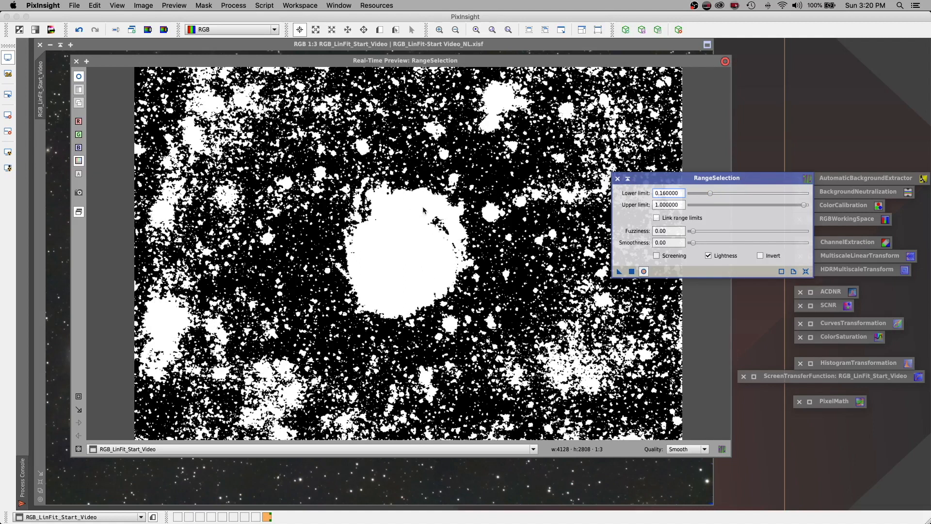
pyautogui.moveTo(711, 193); pyautogui.dragTo(711, 193)
pyautogui.moveTo(694, 234)
pyautogui.mouseDown()
pyautogui.moveTo(703, 234)
pyautogui.moveTo(701, 247)
pyautogui.mouseUp()
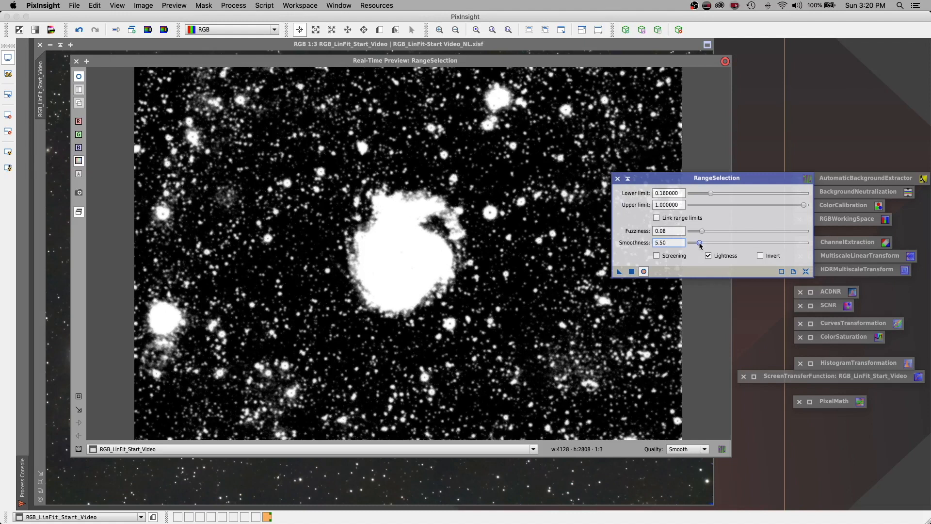
pyautogui.moveTo(701, 233); pyautogui.dragTo(701, 233)
# Step: Refine the range mask with a lower limit of 0.15 and a fuzziness of 0.13
pyautogui.moveTo(709, 195); pyautogui.dragTo(707, 192)
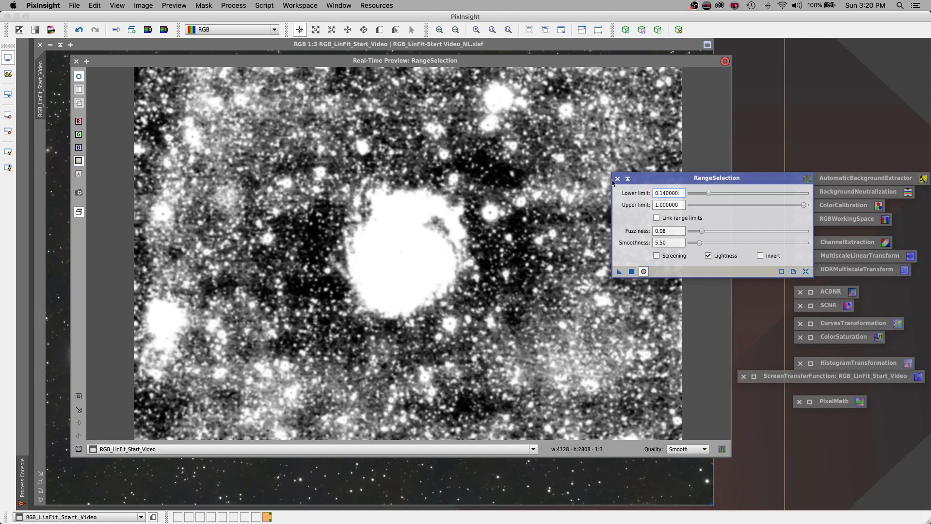
pyautogui.moveTo(708, 195); pyautogui.dragTo(712, 196)
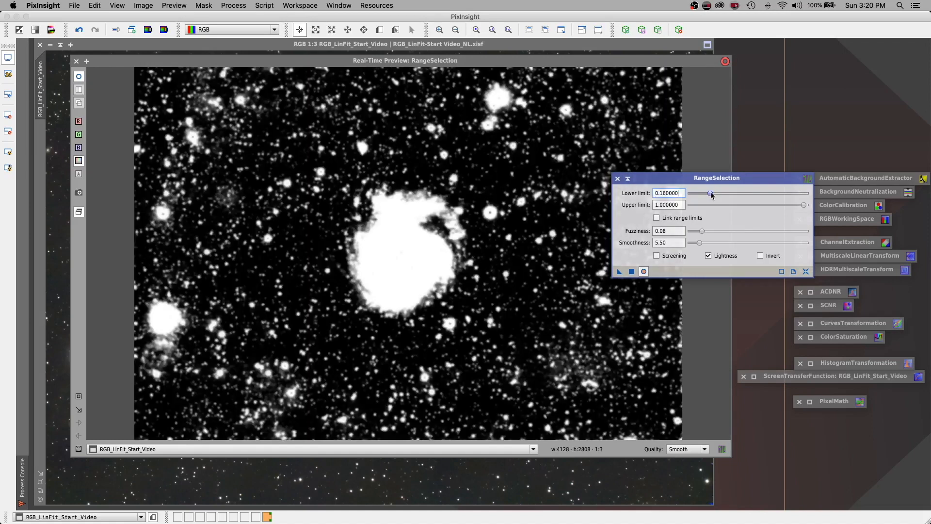
pyautogui.moveTo(711, 195); pyautogui.dragTo(711, 195)
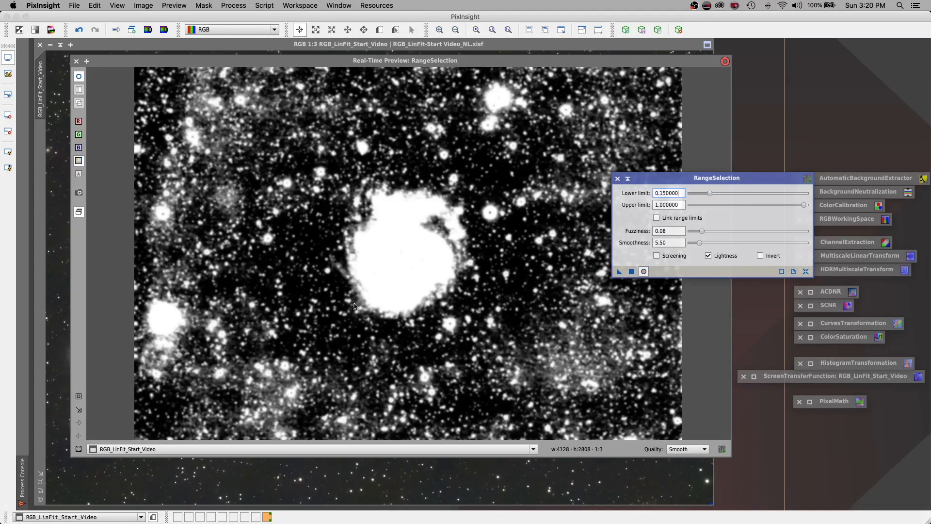
pyautogui.moveTo(703, 234); pyautogui.dragTo(706, 233)
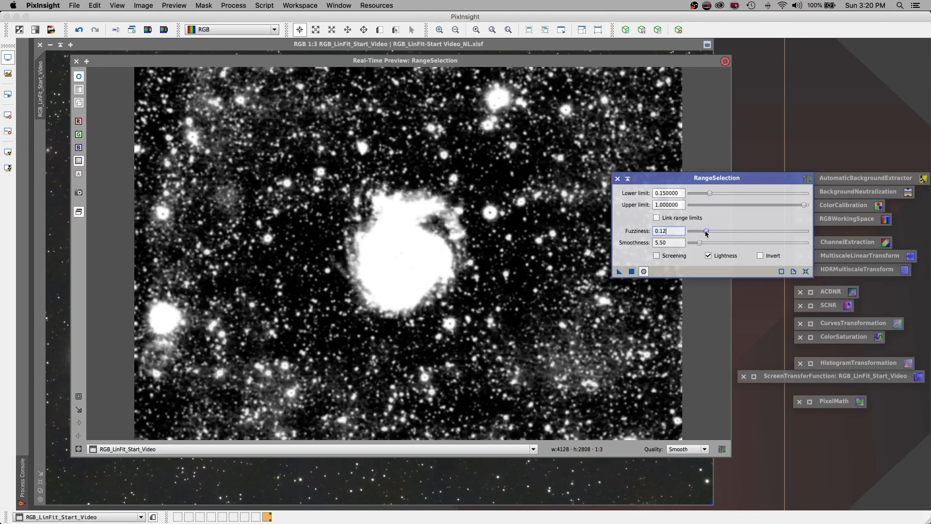
pyautogui.moveTo(707, 233); pyautogui.dragTo(708, 233)
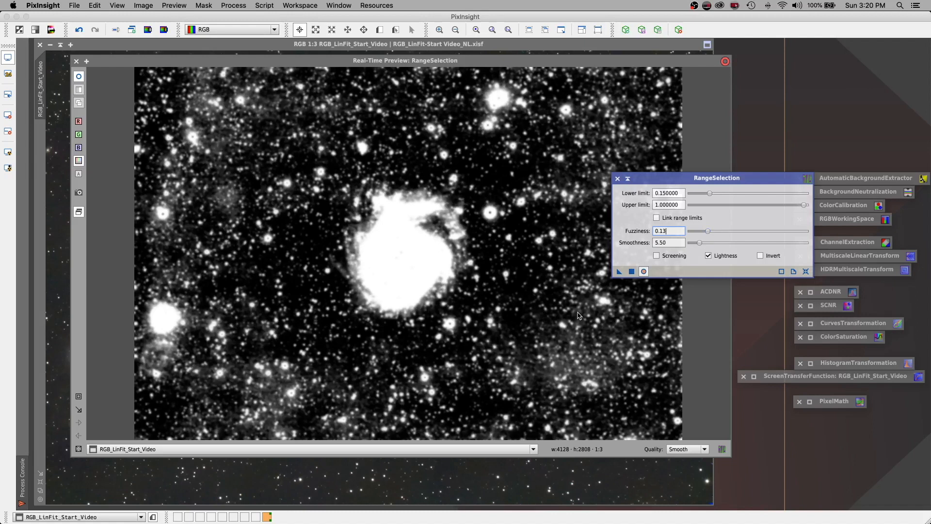
# Step: Generate the range mask image, collapse RangeSelection, close the real-time preview, and reposition the mask window over the color image
pyautogui.click(631, 271)
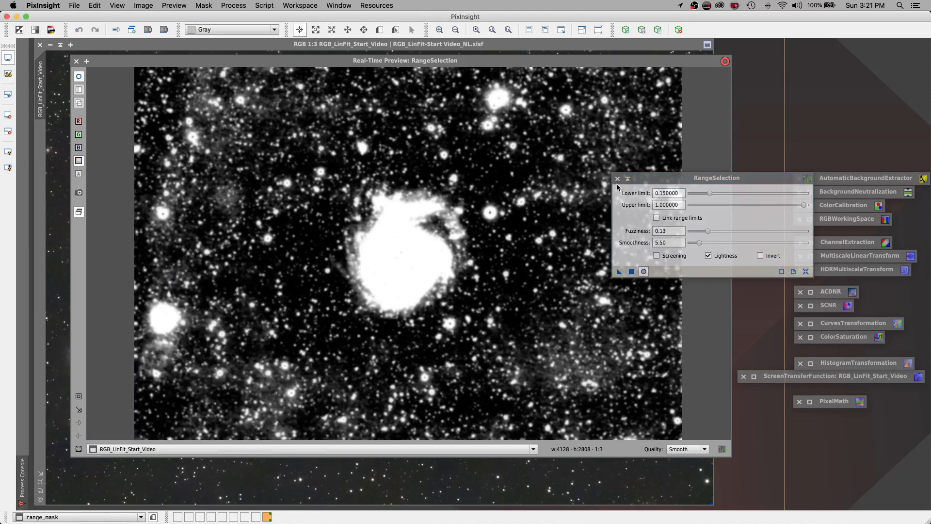
pyautogui.click(627, 178)
pyautogui.moveTo(117, 66); pyautogui.dragTo(268, 84)
pyautogui.click(229, 80)
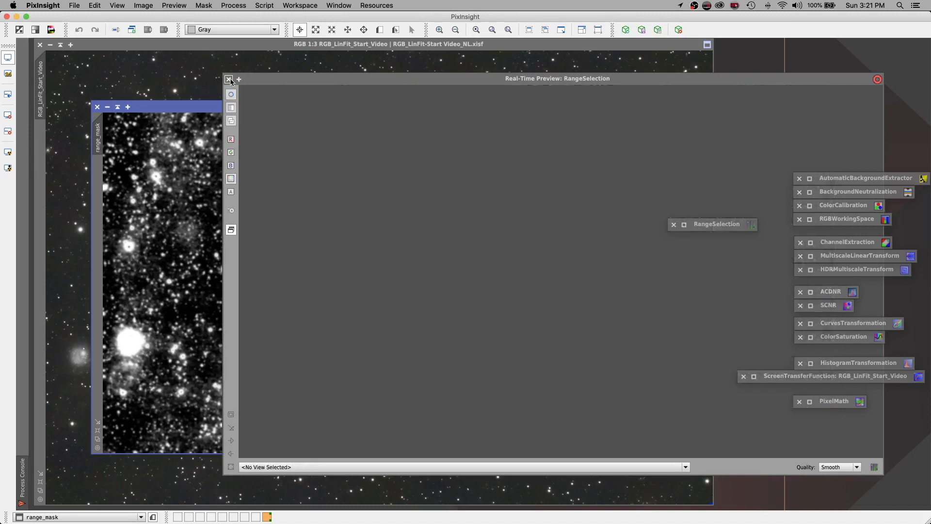
pyautogui.click(230, 80)
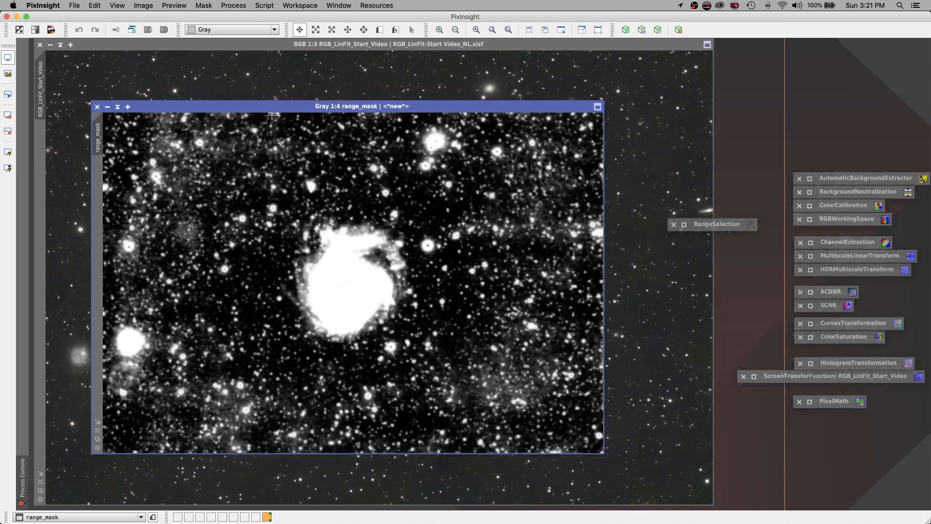
pyautogui.moveTo(282, 112); pyautogui.dragTo(335, 89)
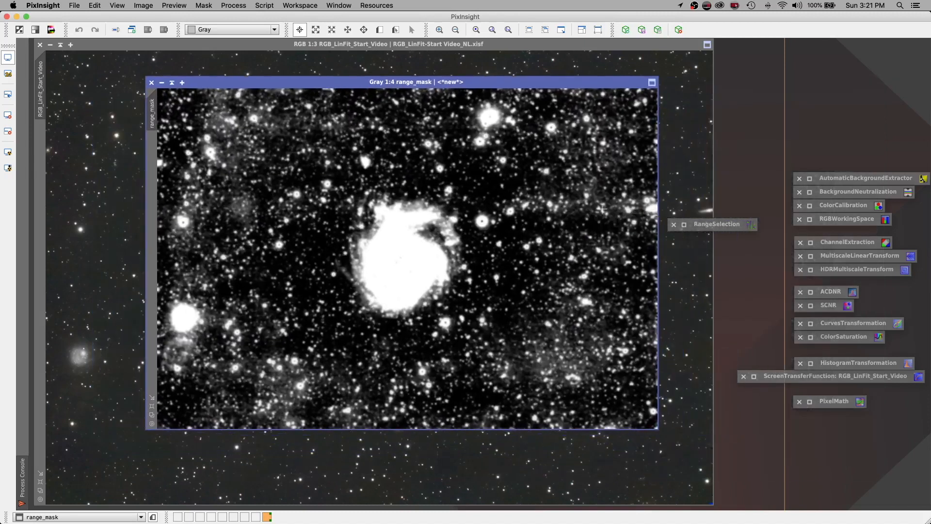
# Step: Close RangeSelection, apply range_mask as a mask to the RGB_LinFit_Start_Video image, and collapse the mask window out of the way
pyautogui.click(674, 225)
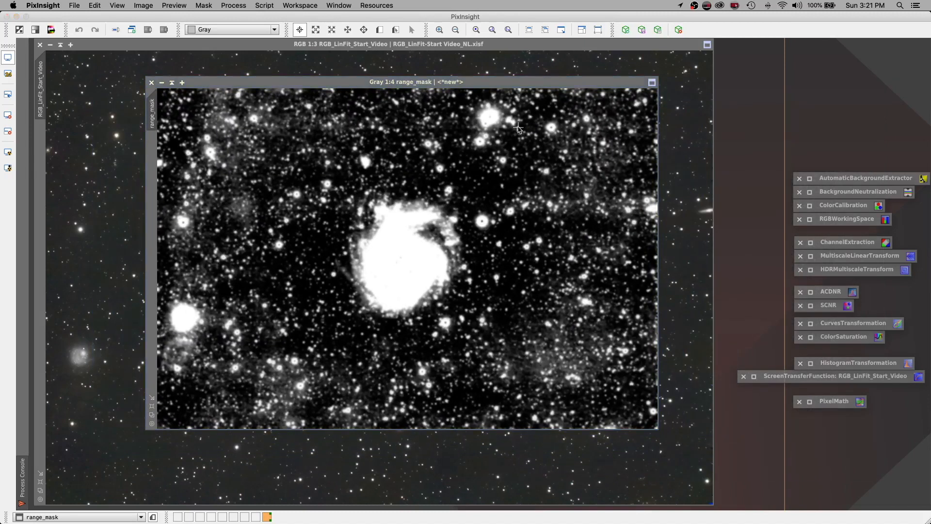
pyautogui.moveTo(436, 85); pyautogui.dragTo(604, 72)
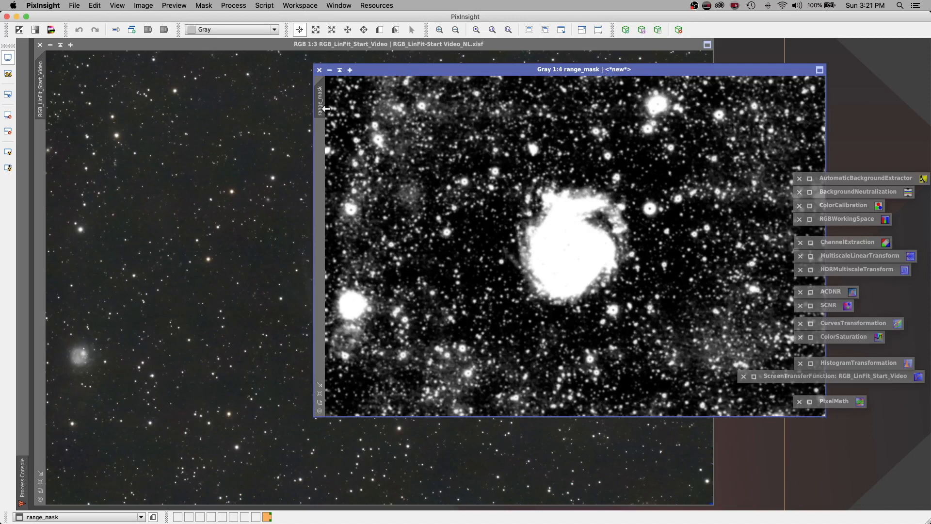
pyautogui.moveTo(320, 109); pyautogui.dragTo(40, 150)
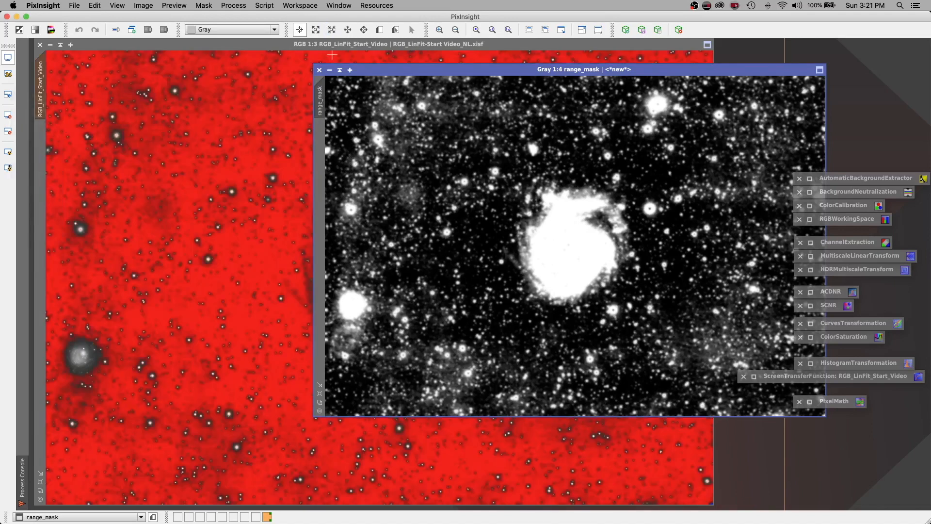
pyautogui.click(339, 70)
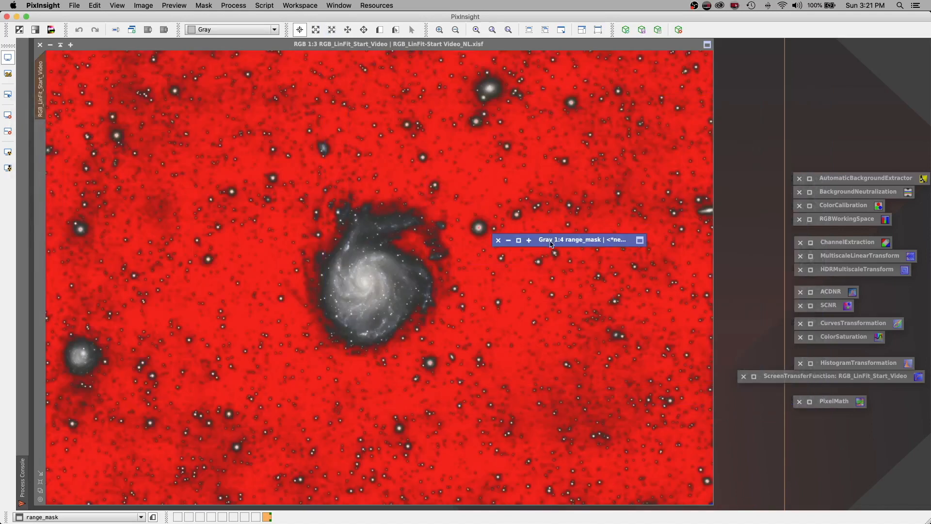
pyautogui.moveTo(823, 481); pyautogui.dragTo(809, 489)
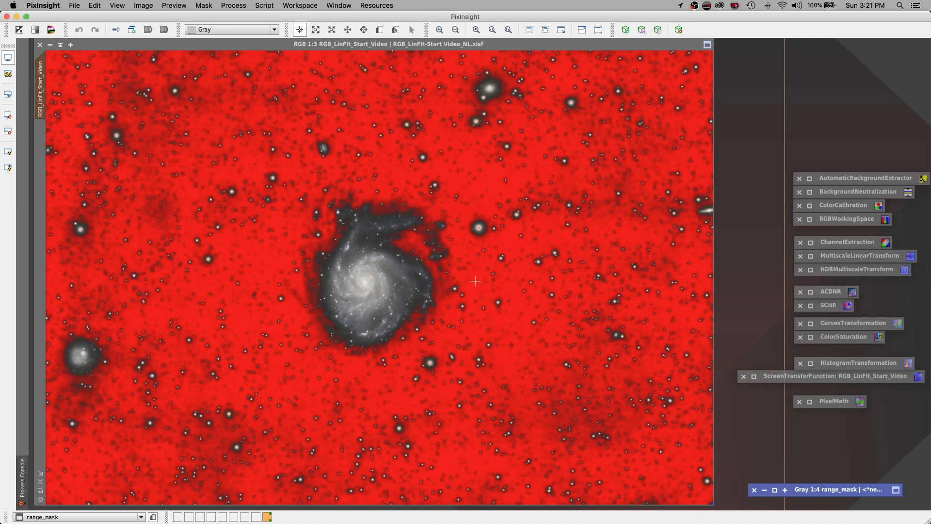
# Step: Invert the mask on the RGB_LinFit_Start_Video image and hide its red overlay
pyautogui.click(203, 5)
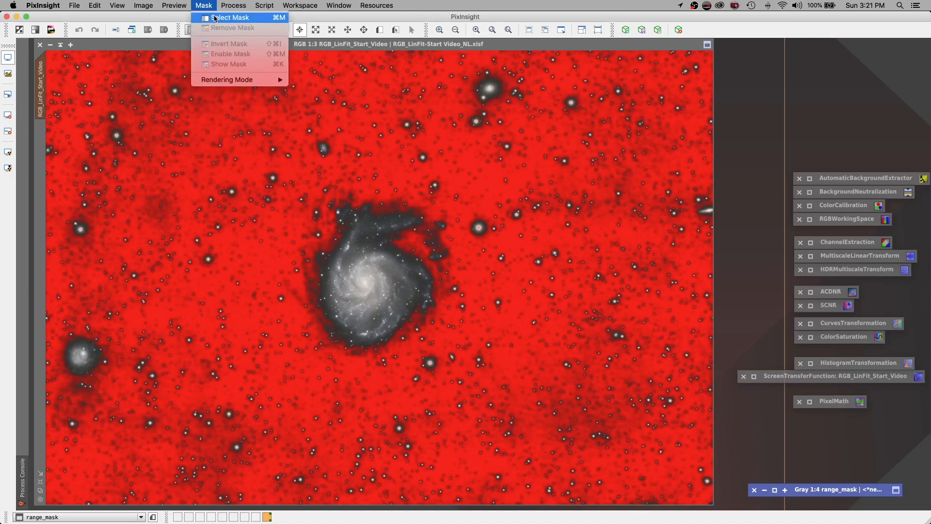
pyautogui.click(333, 47)
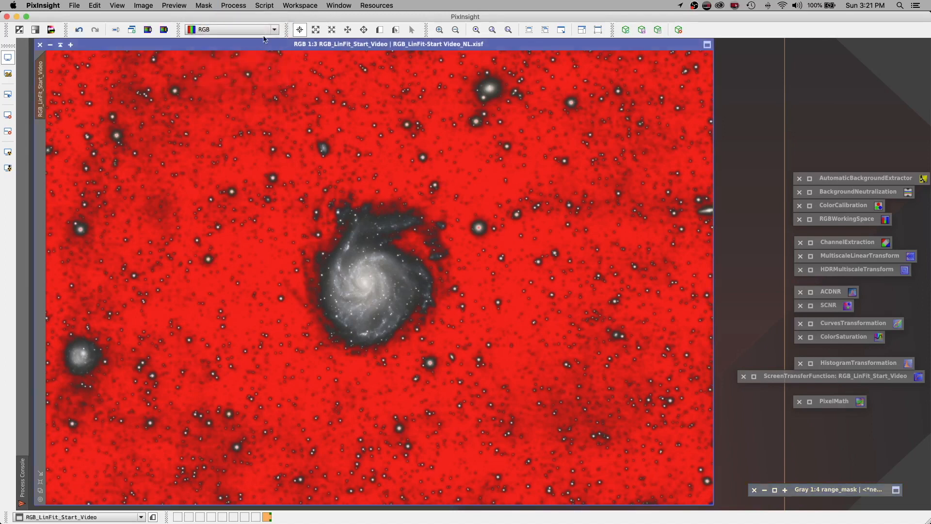
pyautogui.click(203, 6)
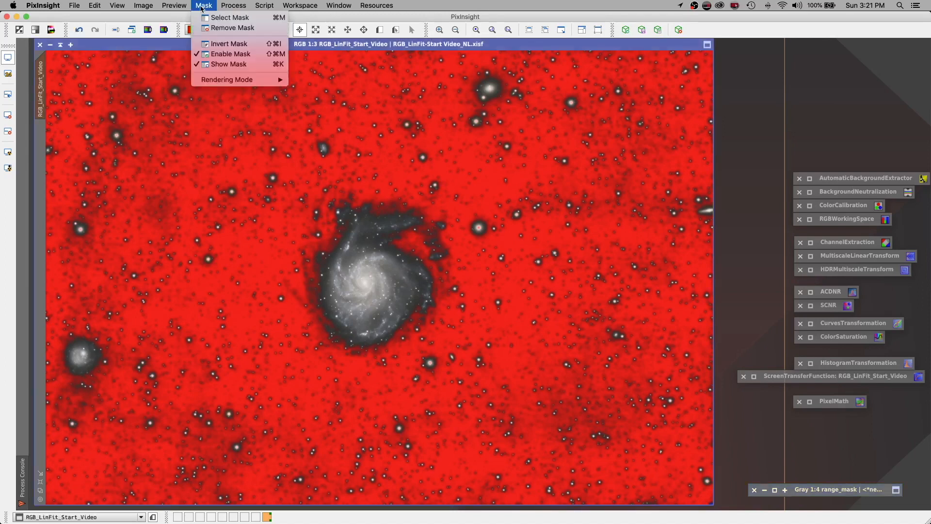
pyautogui.click(222, 47)
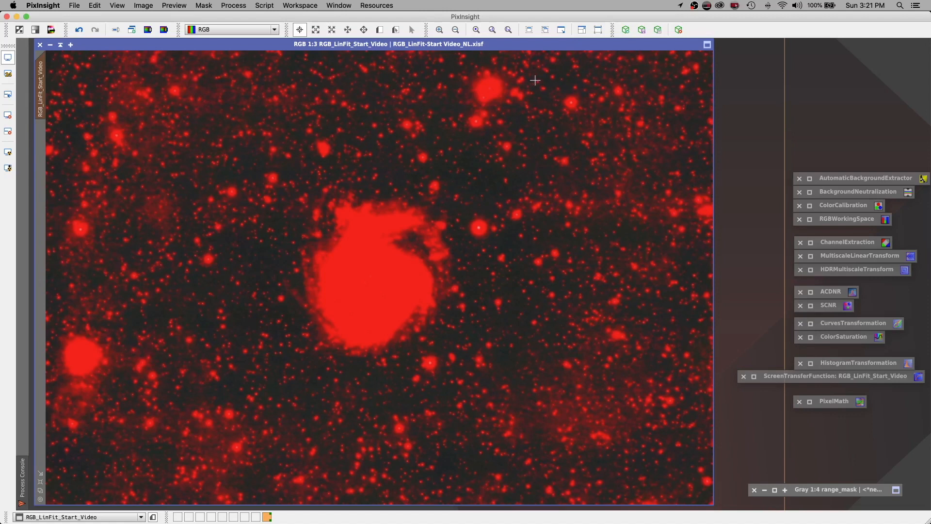
pyautogui.press('super+k')
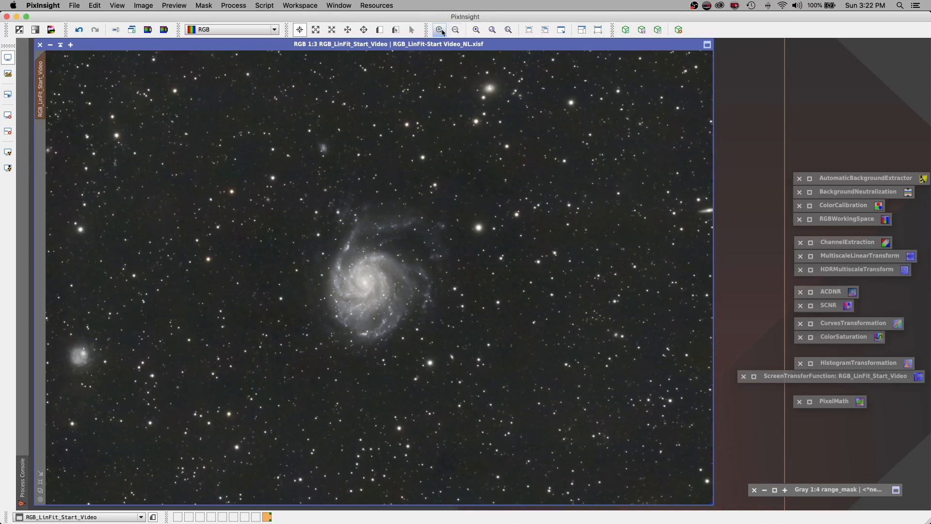
# Step: Enlarge a background area to 2:1, restore the MultiscaleLinearTransform defaults, and set the number of layers to 8
pyautogui.click(440, 30)
pyautogui.click(441, 30)
pyautogui.click(442, 30)
pyautogui.moveTo(708, 252); pyautogui.dragTo(703, 149)
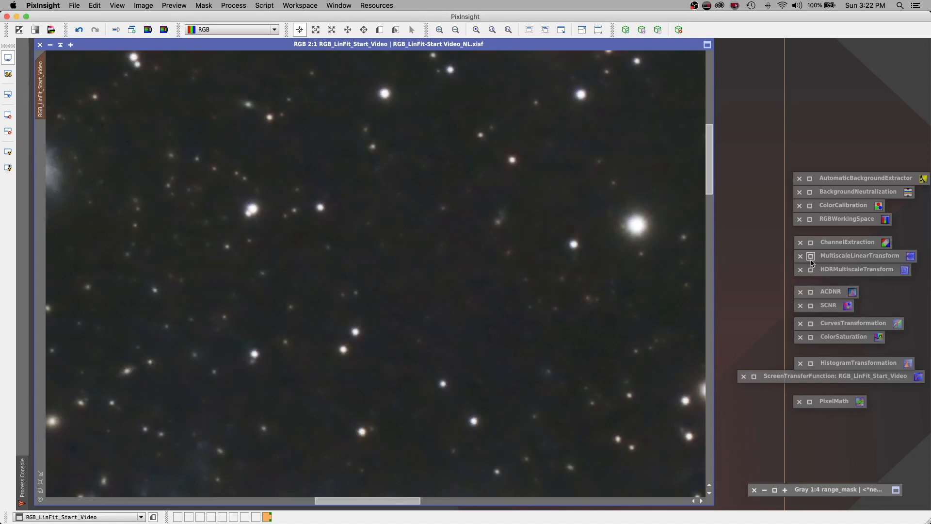
pyautogui.doubleClick(811, 259)
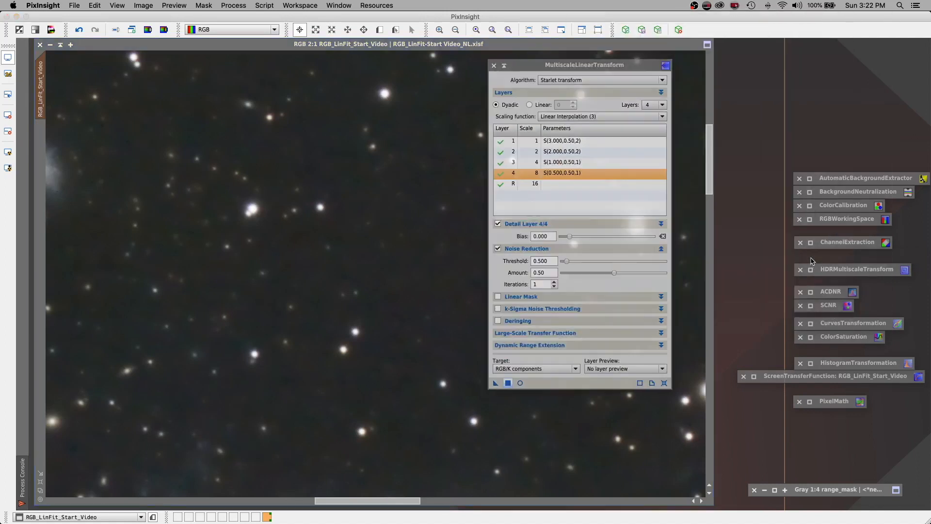
pyautogui.click(663, 383)
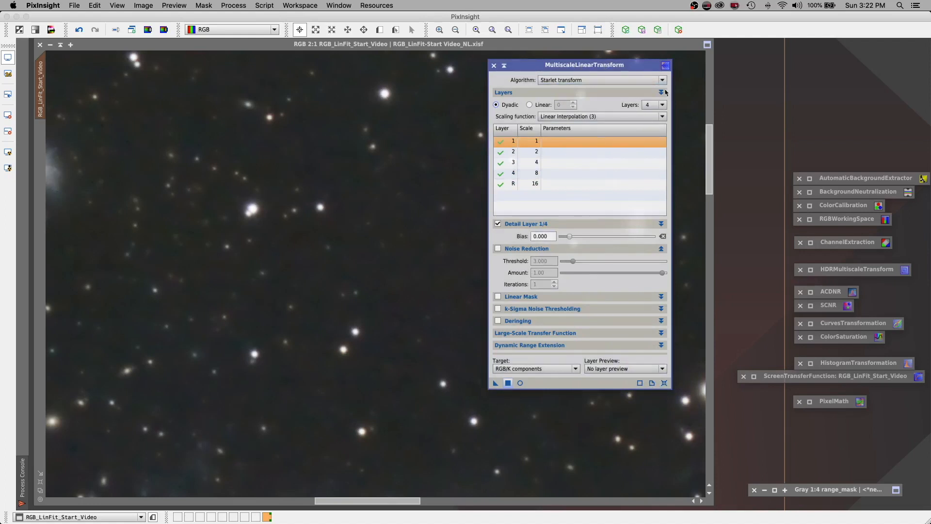
pyautogui.click(662, 105)
pyautogui.click(654, 171)
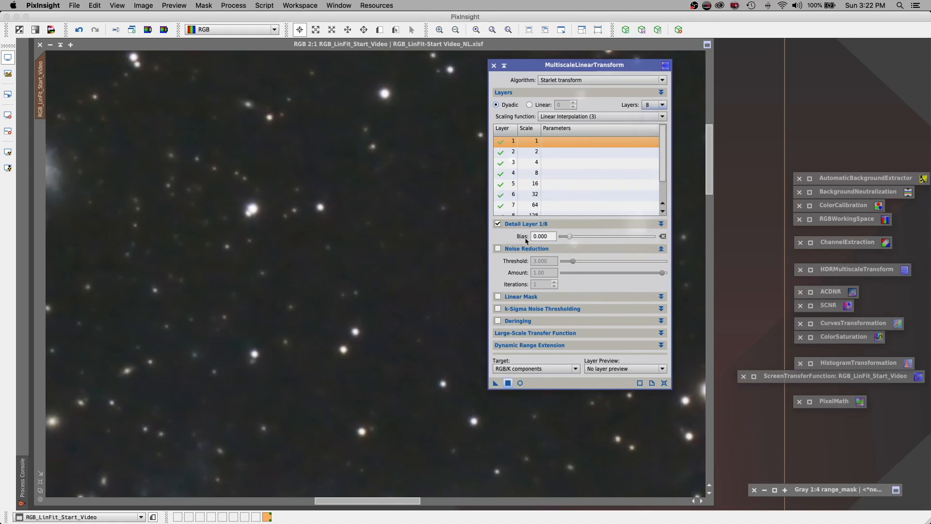
# Step: Set the bias of MultiscaleLinearTransform detail layers 5 and 6 to -1
pyautogui.click(510, 186)
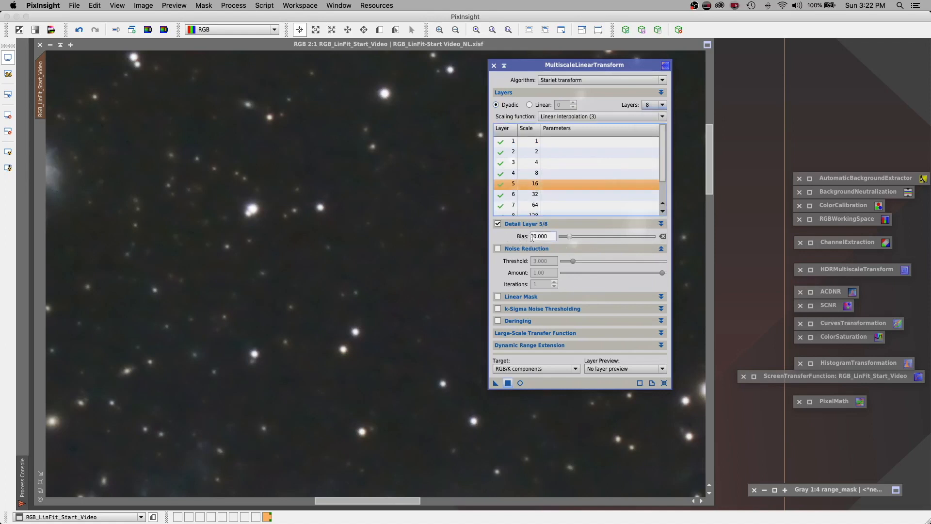
pyautogui.click(570, 236)
pyautogui.write('-1')
pyautogui.press('Return')
pyautogui.click(535, 195)
pyautogui.click(543, 236)
pyautogui.write('-1')
pyautogui.press('Return')
# Step: Set the bias of MultiscaleLinearTransform detail layers 7 and 8 to -1
pyautogui.click(539, 208)
pyautogui.moveTo(568, 236); pyautogui.dragTo(557, 236)
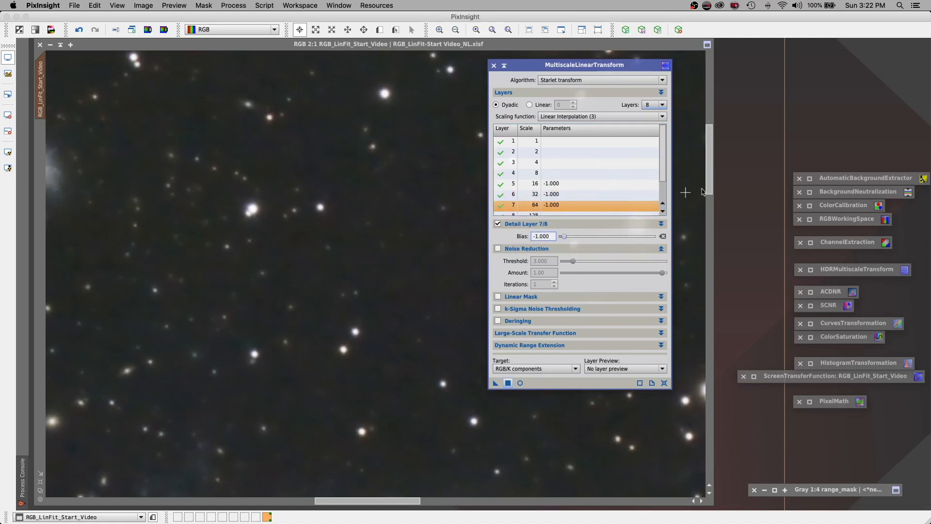
pyautogui.click(662, 211)
pyautogui.click(662, 210)
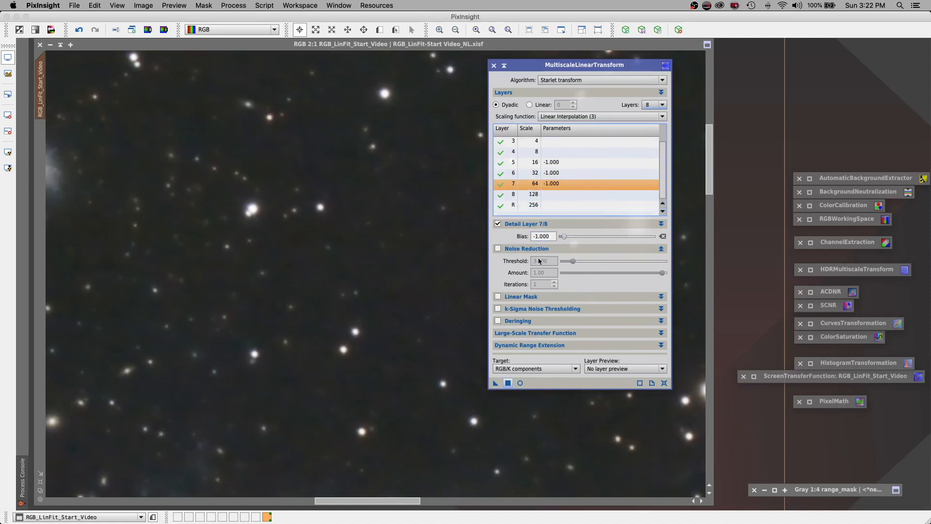
pyautogui.click(538, 195)
pyautogui.moveTo(570, 237); pyautogui.dragTo(561, 238)
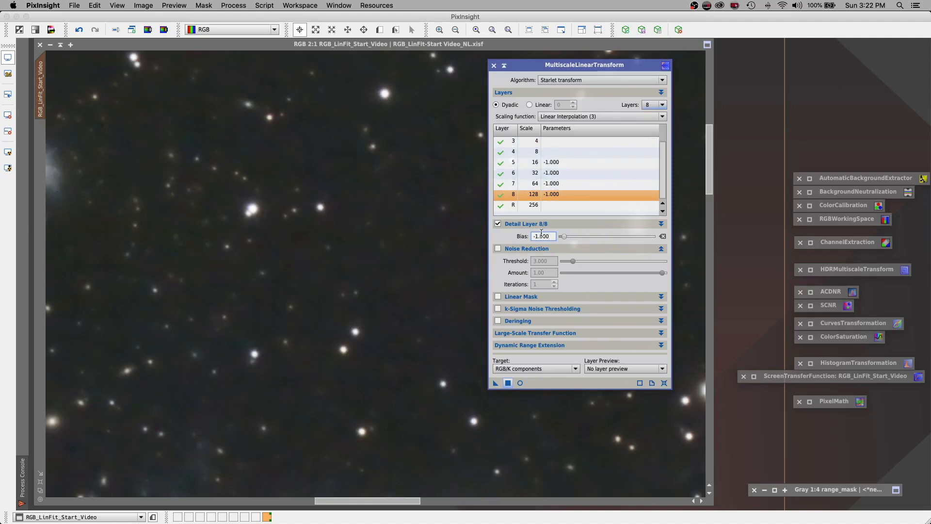
# Step: Set the MultiscaleLinearTransform target to Chrominance (restore CIE Y), apply it to the masked RGB image, and collapse the process window
pyautogui.click(553, 370)
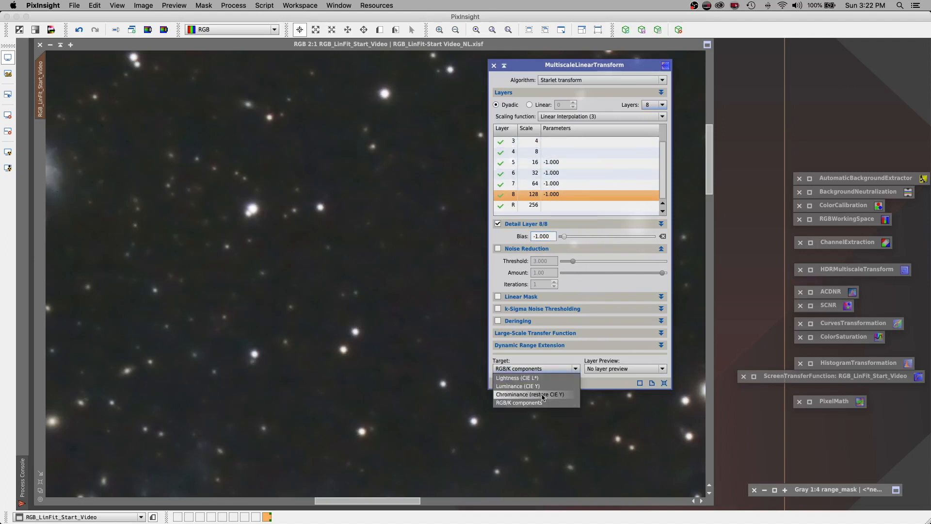
pyautogui.click(543, 395)
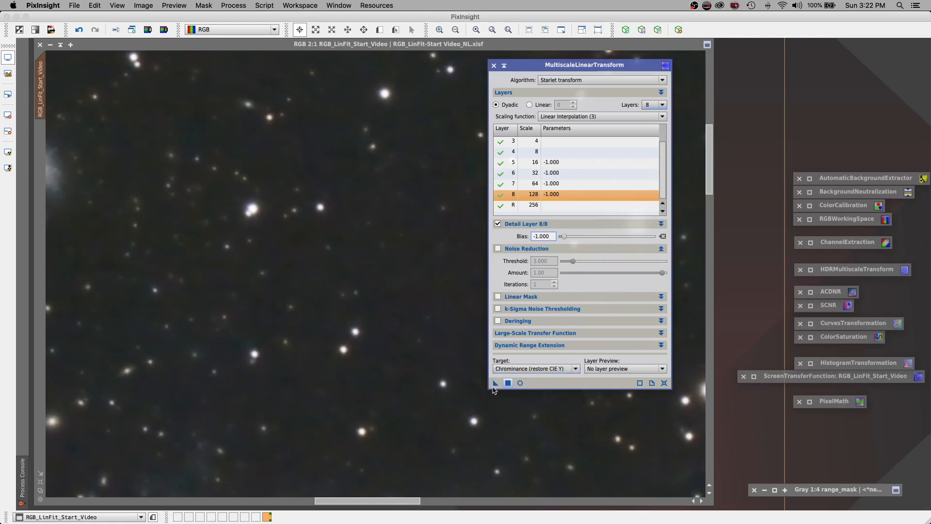
pyautogui.click(508, 383)
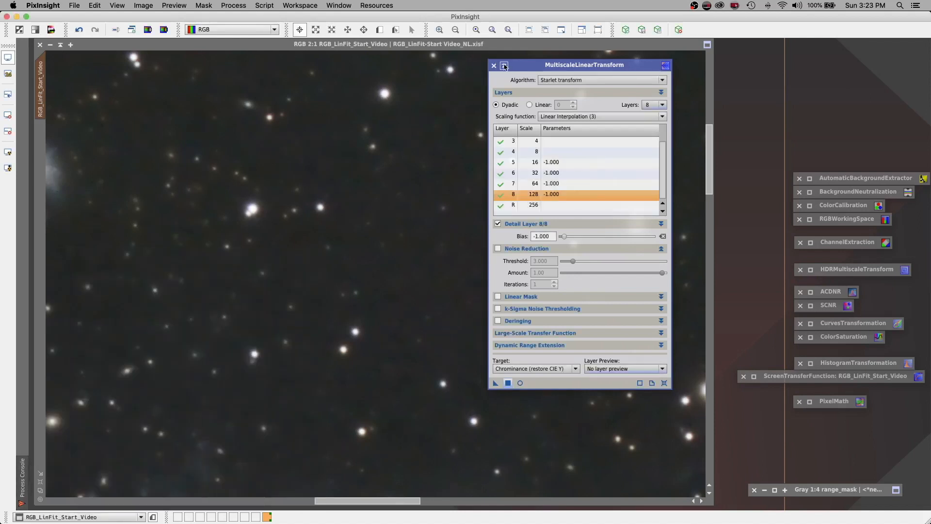
pyautogui.click(503, 65)
# Step: Compare the background at 4:1 with and without the MultiscaleLinearTransform, leave it applied, and return to the full image view
pyautogui.click(79, 32)
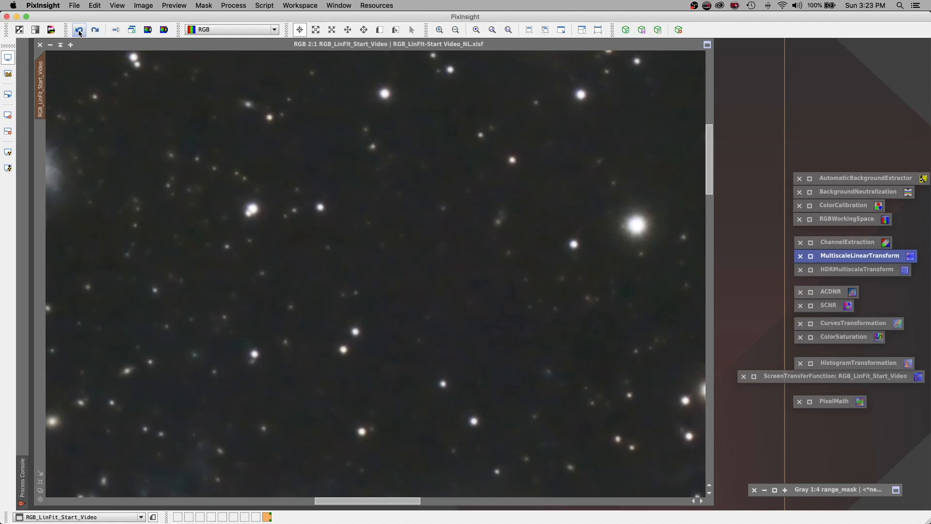
pyautogui.click(439, 30)
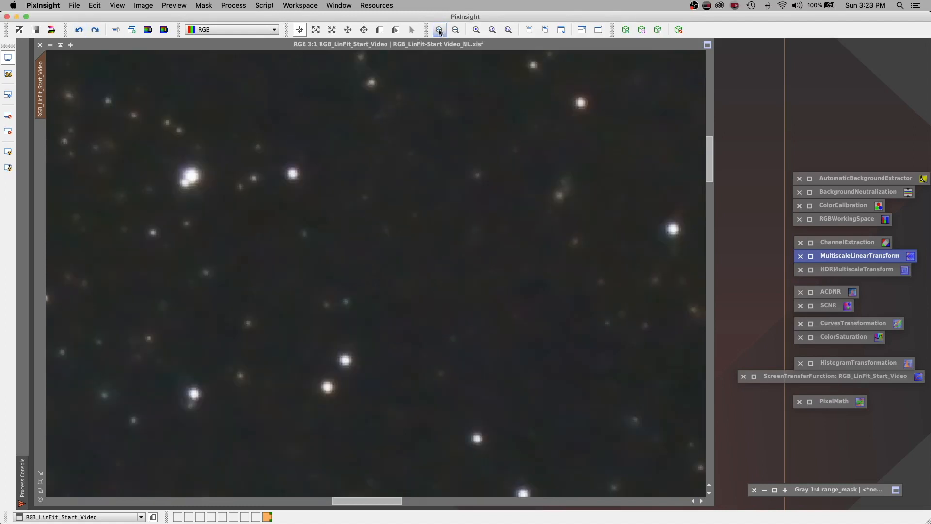
pyautogui.click(439, 30)
pyautogui.click(95, 31)
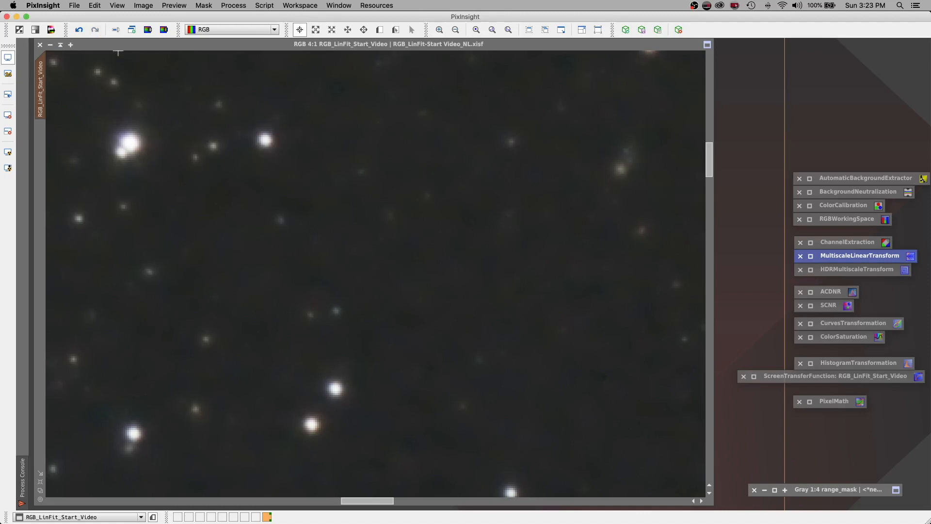
pyautogui.click(79, 31)
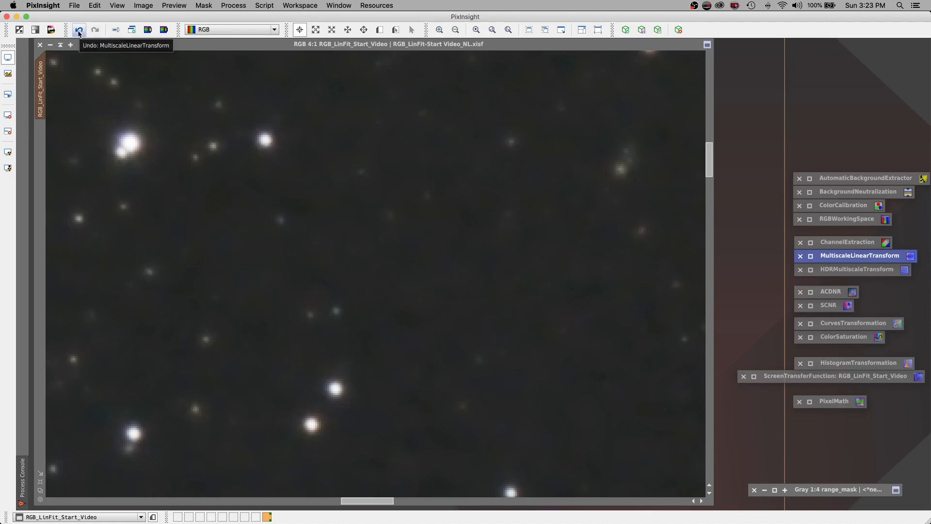
pyautogui.click(79, 31)
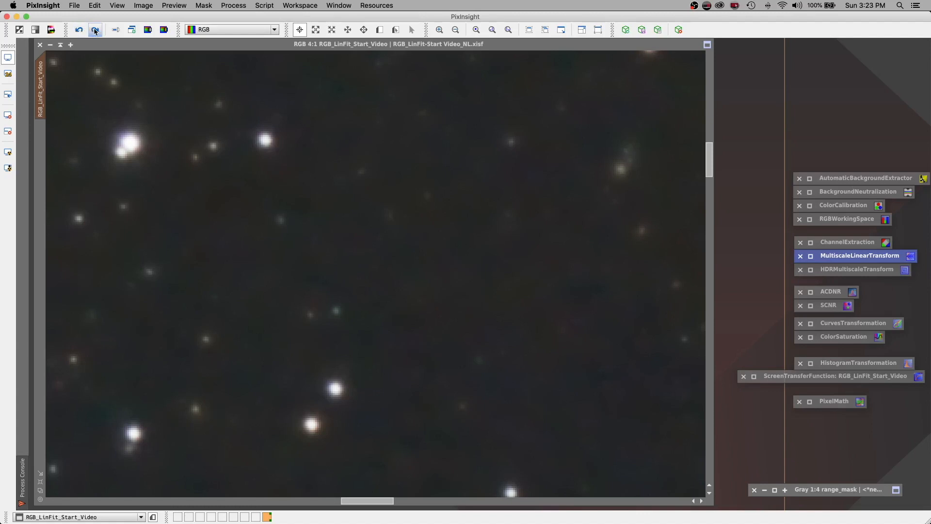
pyautogui.click(95, 31)
pyautogui.click(507, 34)
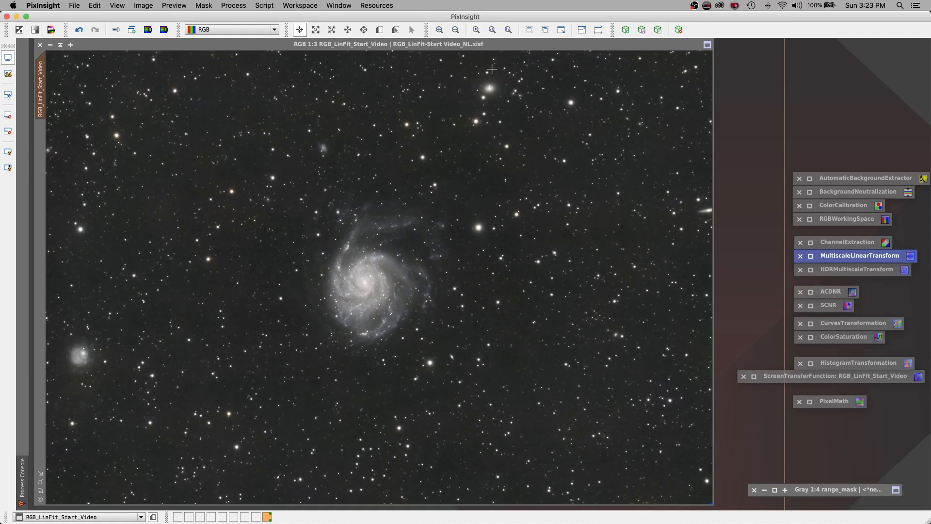
# Step: Show the mask overlay on the RGB image to check the protected areas, and hide it again
pyautogui.click(473, 45)
pyautogui.press('super+k')
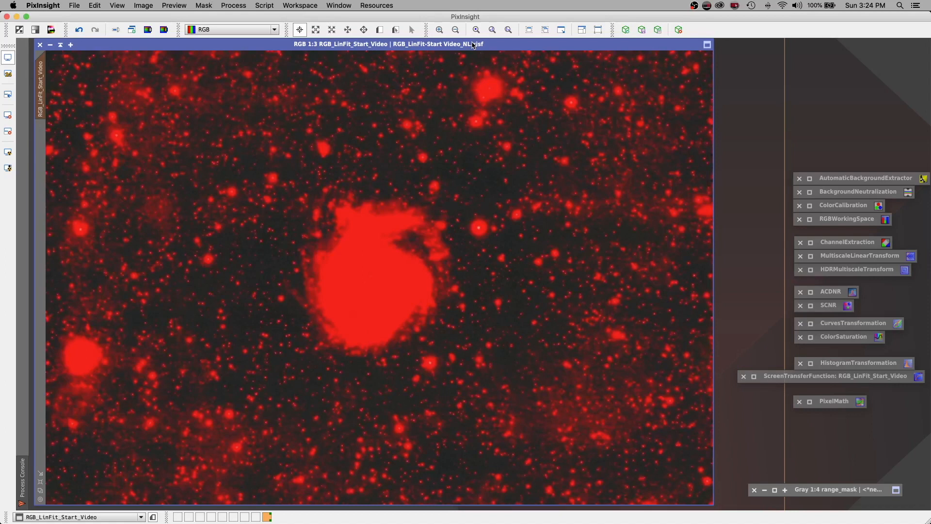
pyautogui.press('super+k')
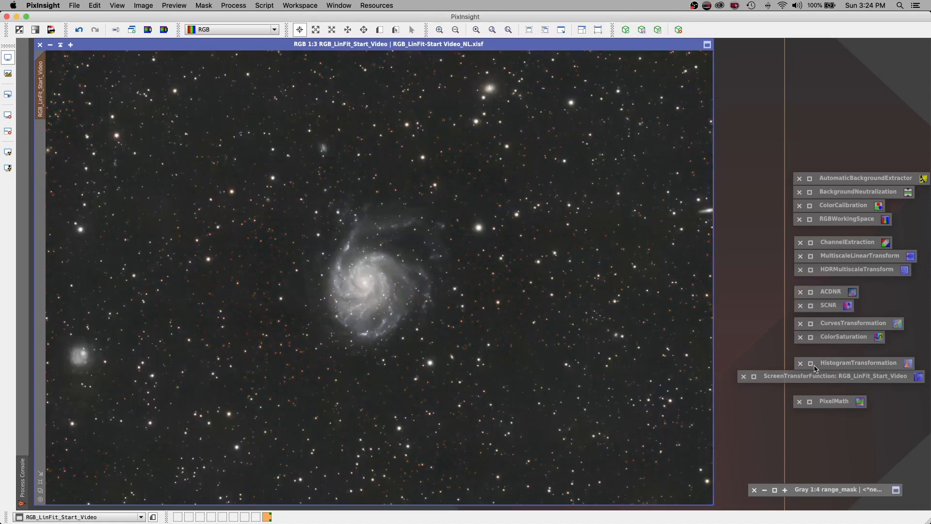
# Step: Restore the HistogramTransformation defaults and open its real-time preview of the RGB image, moved clear of the process window
pyautogui.click(810, 364)
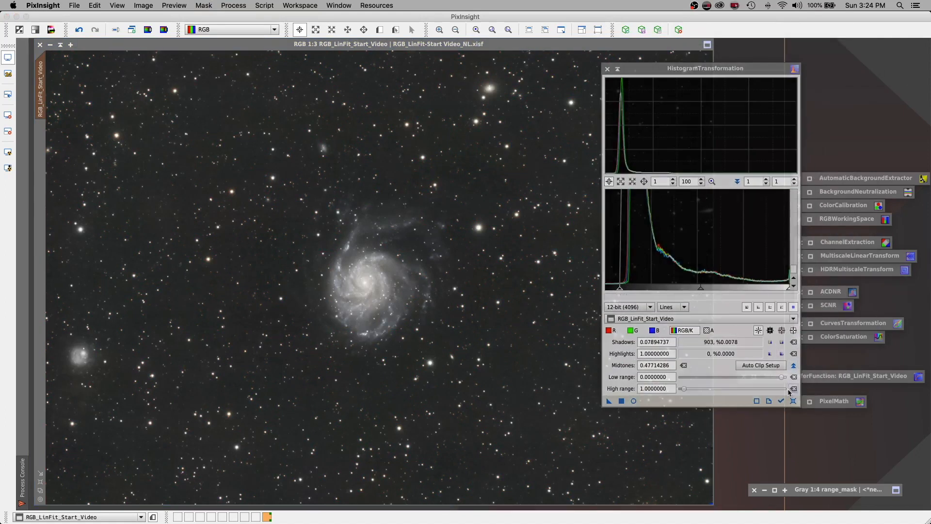
pyautogui.click(792, 401)
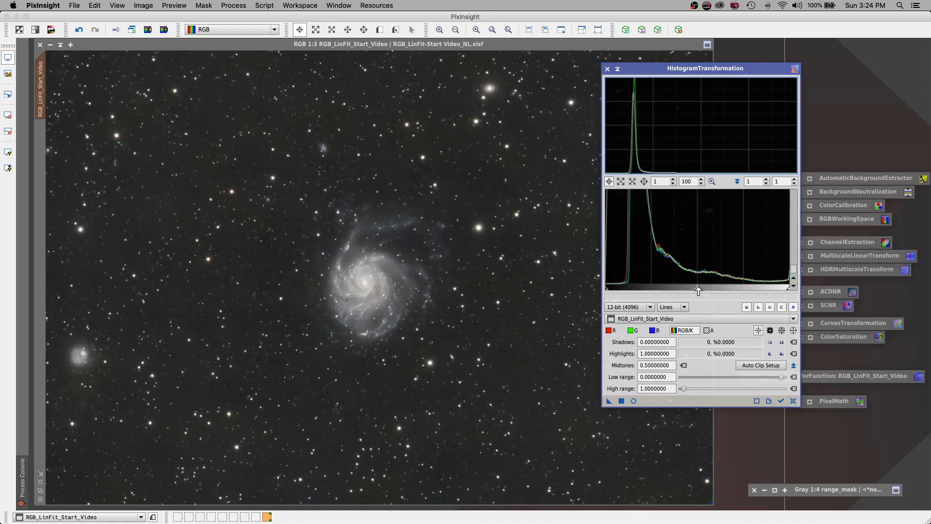
pyautogui.click(633, 400)
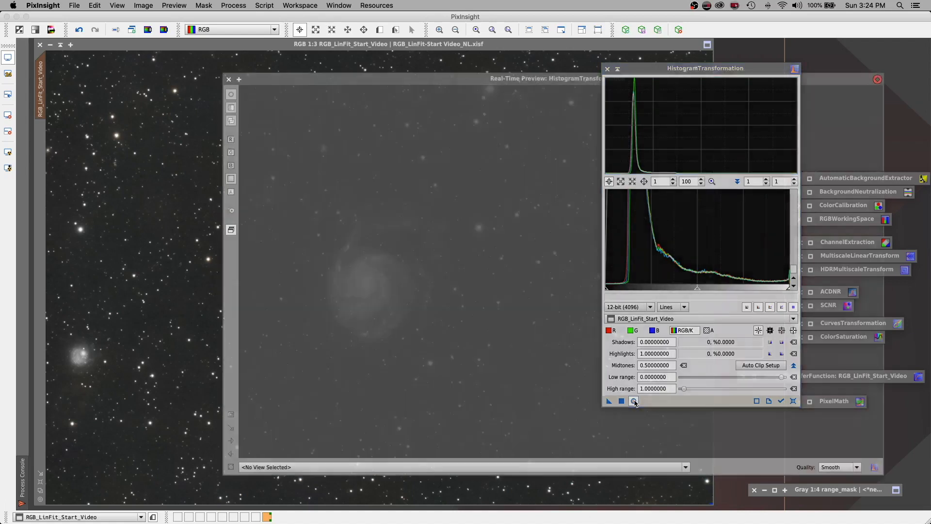
pyautogui.moveTo(567, 80); pyautogui.dragTo(391, 81)
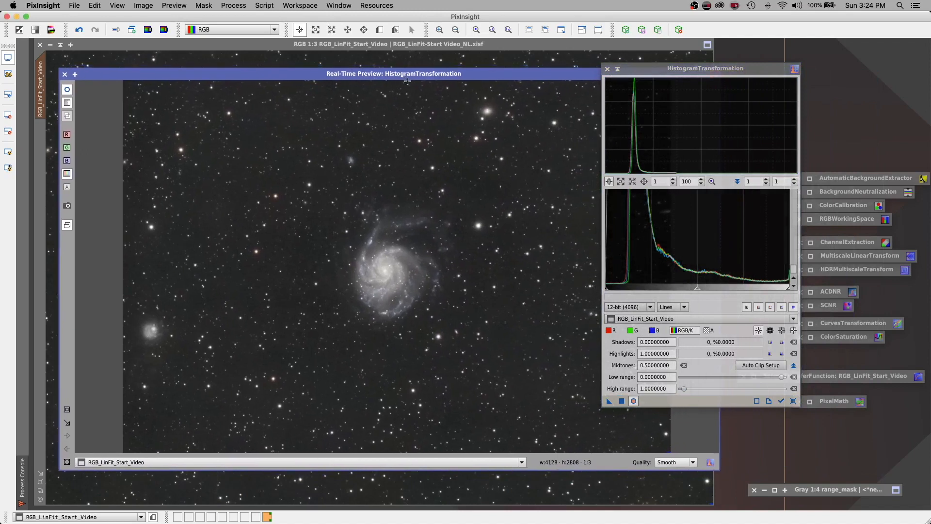
# Step: Try a HistogramTransformation midtones value of about 0.934 in the real-time preview, and reset the process
pyautogui.moveTo(696, 290); pyautogui.dragTo(777, 290)
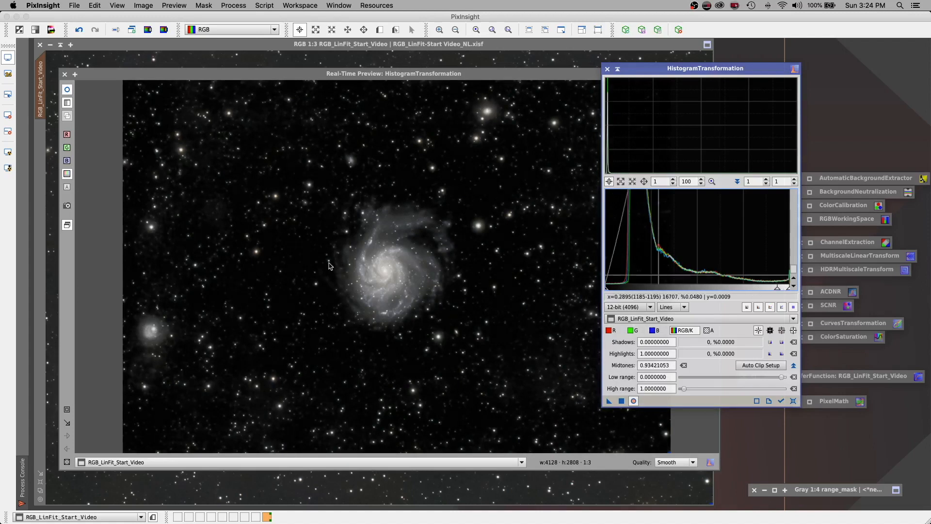
pyautogui.click(793, 400)
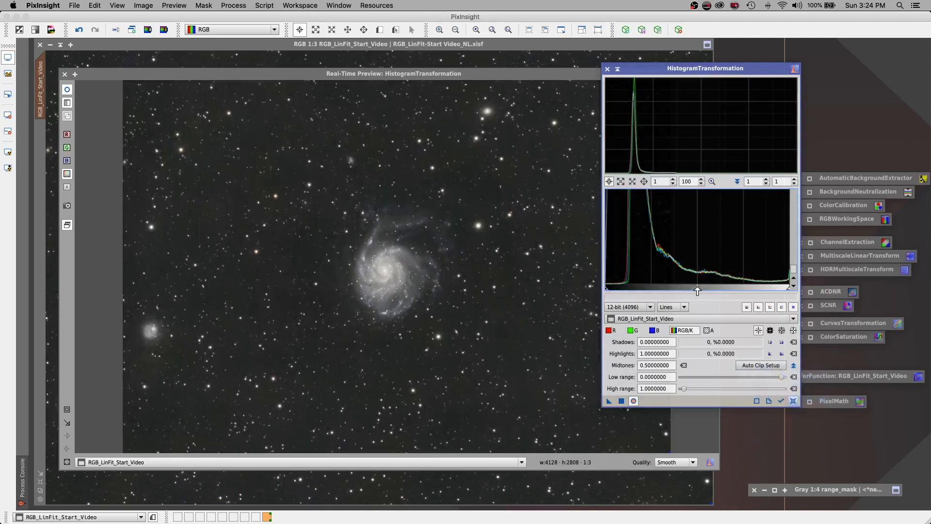
# Step: Set the HistogramTransformation midtones to about 0.537, comparing the masked RGB image with and without the real-time preview adjustment
pyautogui.moveTo(697, 290); pyautogui.dragTo(703, 290)
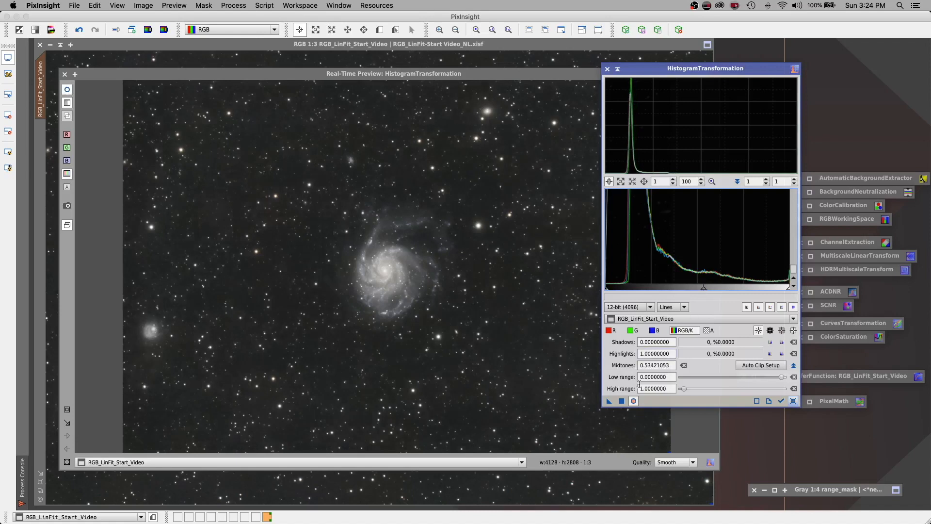
pyautogui.click(633, 401)
pyautogui.click(633, 401)
pyautogui.moveTo(709, 291); pyautogui.dragTo(710, 290)
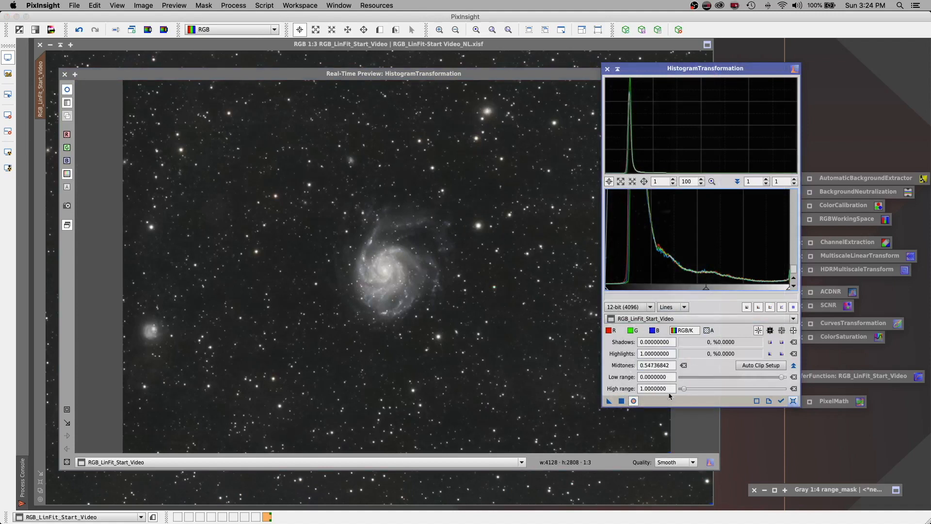
pyautogui.click(634, 400)
pyautogui.click(634, 401)
pyautogui.moveTo(706, 290); pyautogui.dragTo(705, 291)
pyautogui.moveTo(709, 291); pyautogui.dragTo(704, 291)
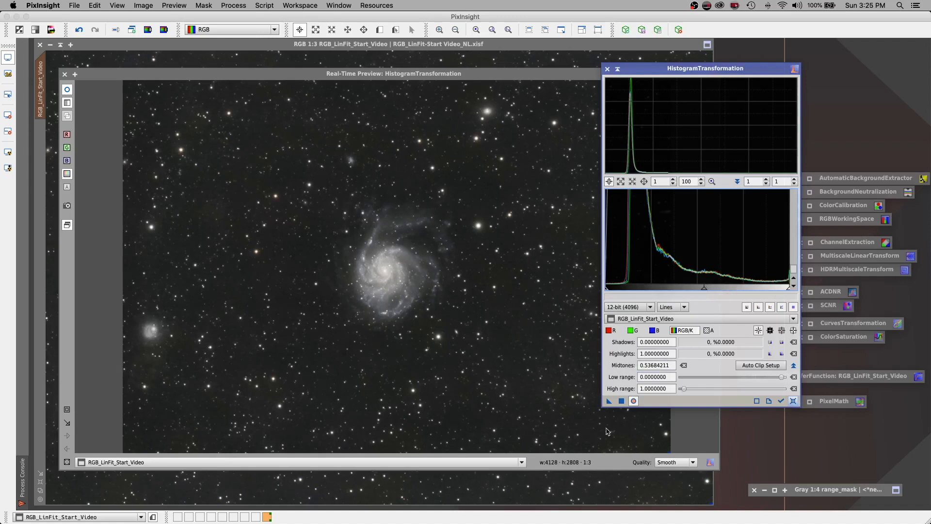
pyautogui.click(633, 400)
pyautogui.click(633, 401)
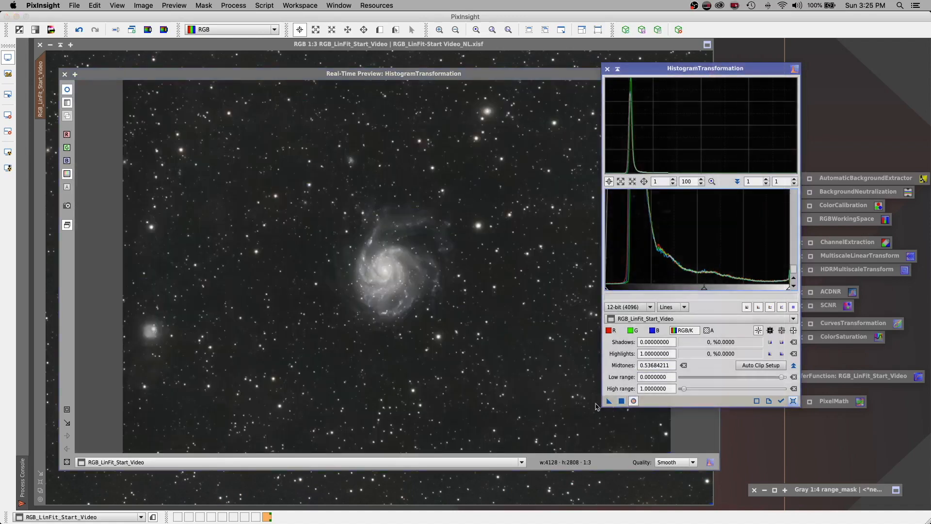
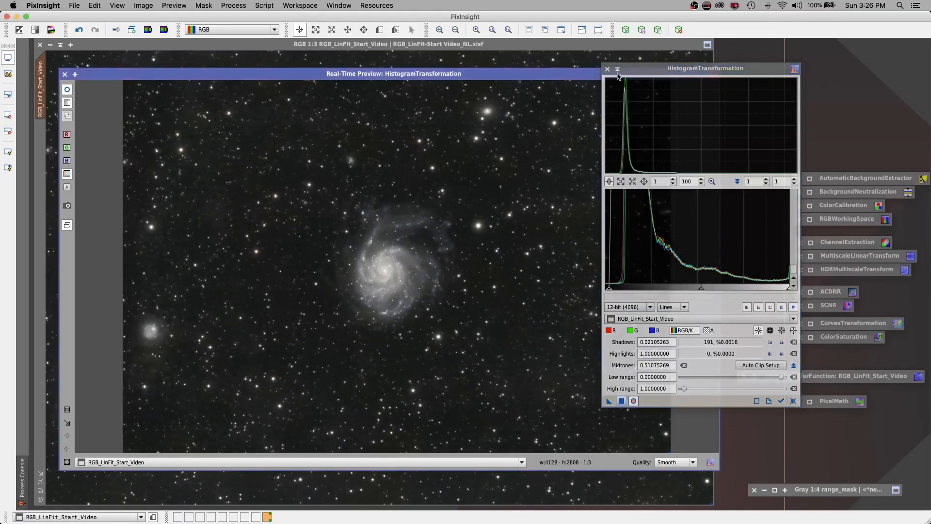
# Step: Collapse the HistogramTransformation process to its workspace icon and close the real-time preview
pyautogui.click(617, 69)
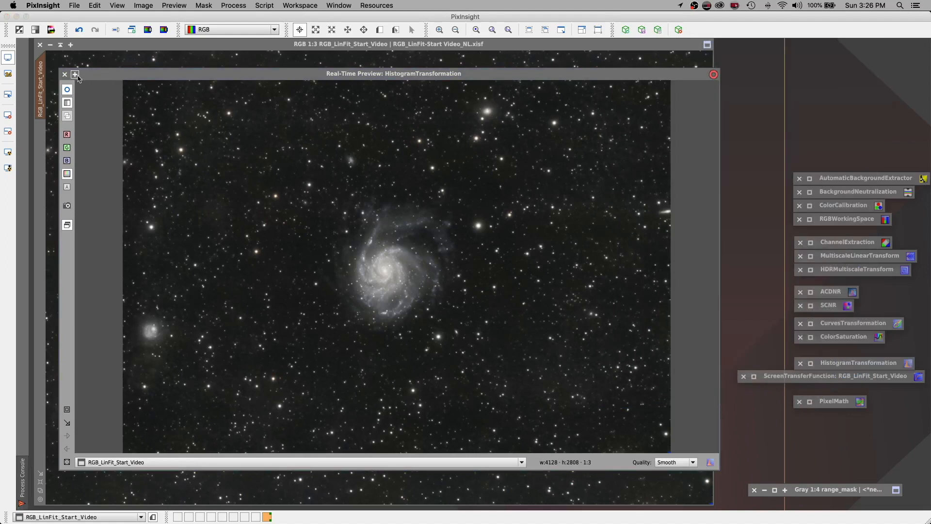
pyautogui.click(65, 74)
pyautogui.click(64, 74)
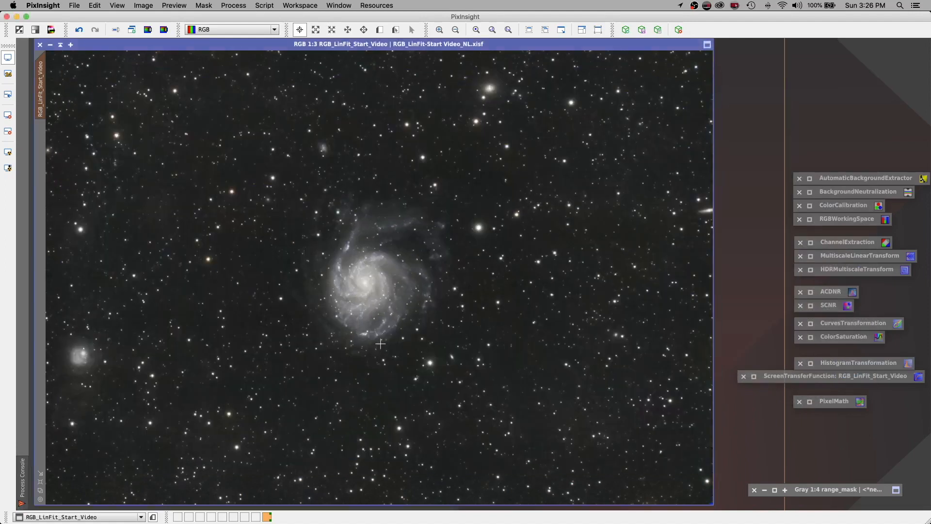
# Step: Examine the background above and below the galaxy at 2:1 for remaining noise, and return to the full image view
pyautogui.click(439, 30)
pyautogui.click(439, 30)
pyautogui.click(439, 30)
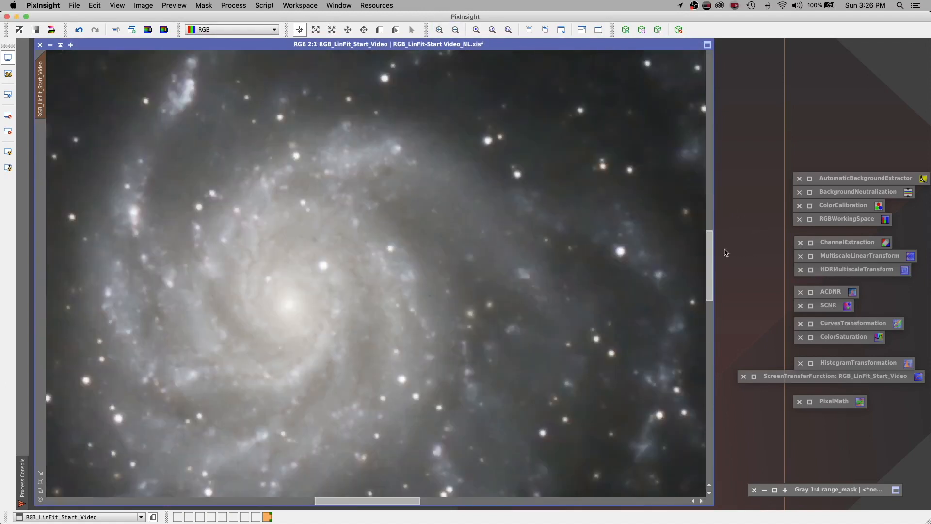
pyautogui.moveTo(709, 252); pyautogui.dragTo(709, 176)
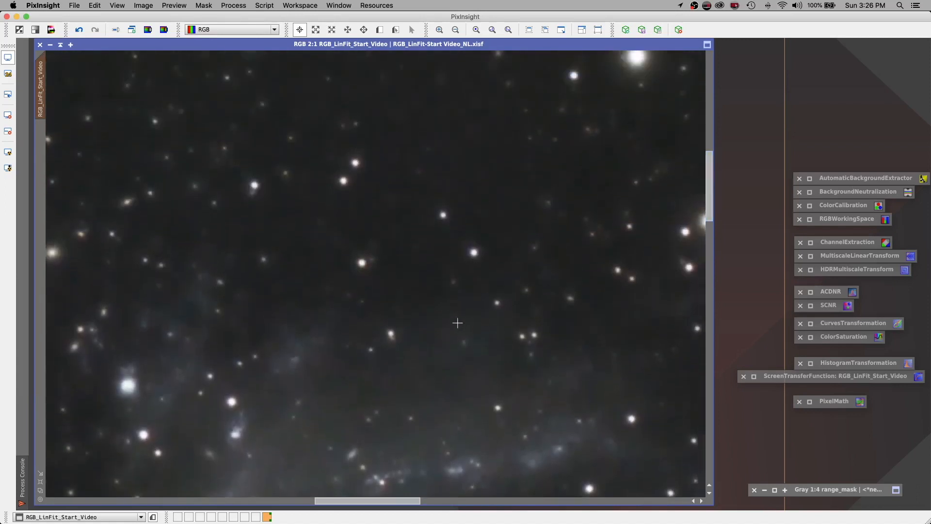
pyautogui.moveTo(712, 198); pyautogui.dragTo(705, 372)
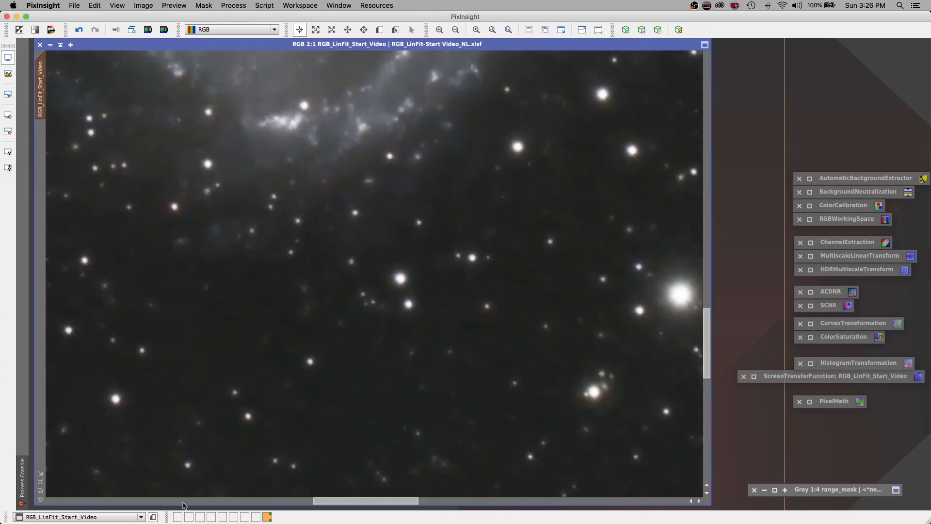
pyautogui.moveTo(338, 504); pyautogui.dragTo(282, 505)
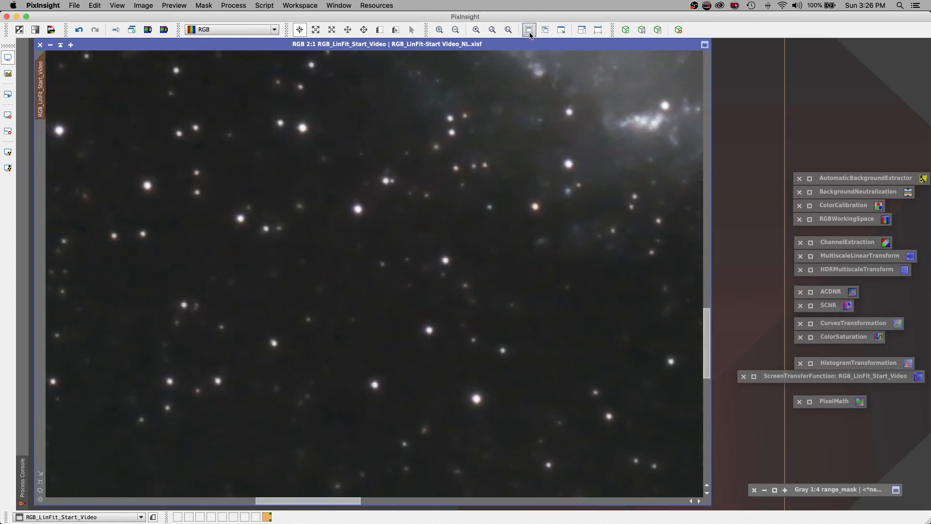
pyautogui.click(529, 30)
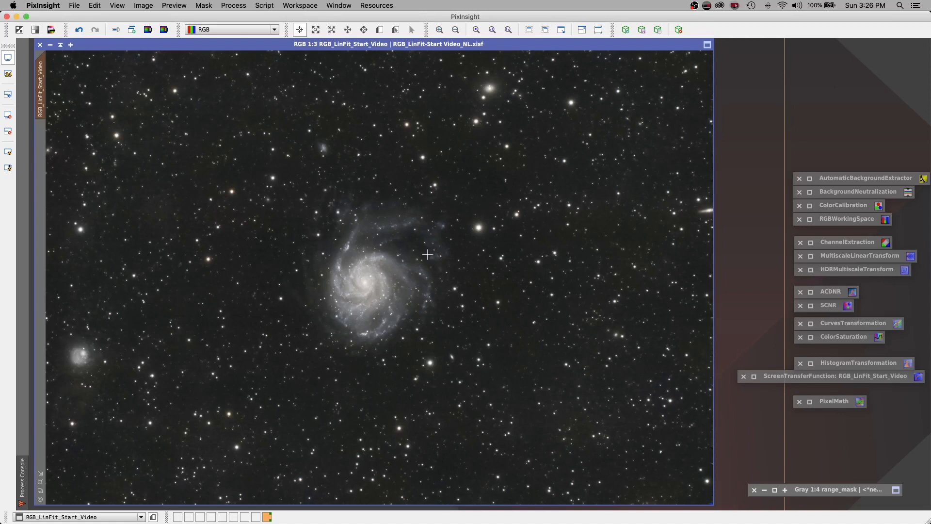
# Step: Remove the mask from the RGB image and open CurvesTransformation with its real-time preview
pyautogui.click(213, 6)
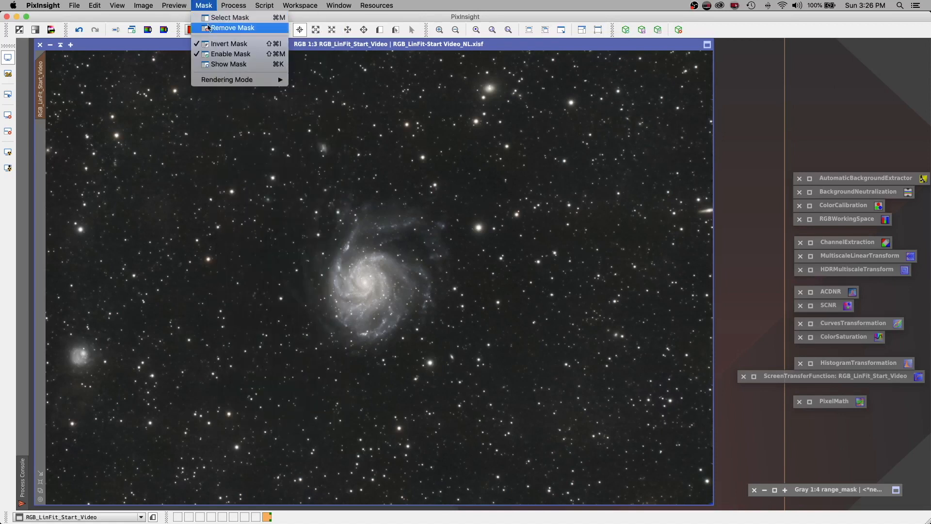
pyautogui.click(208, 28)
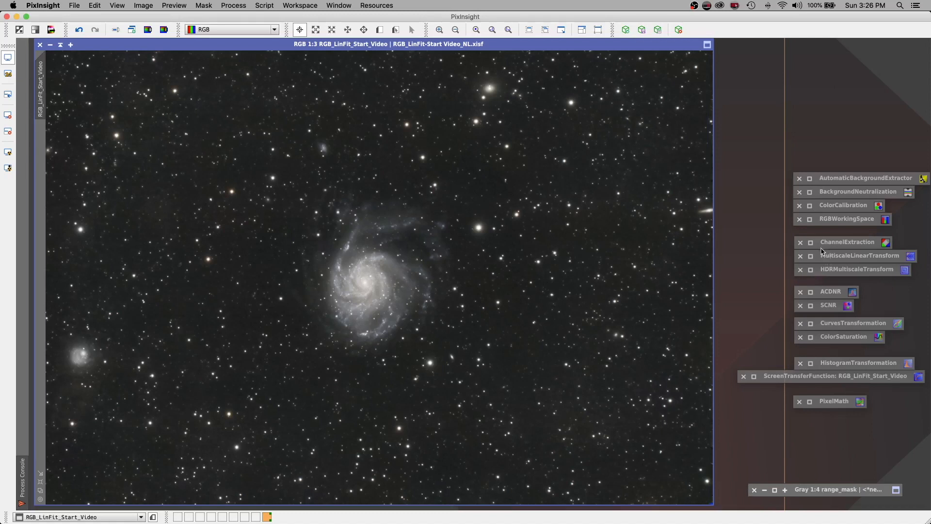
pyautogui.click(810, 323)
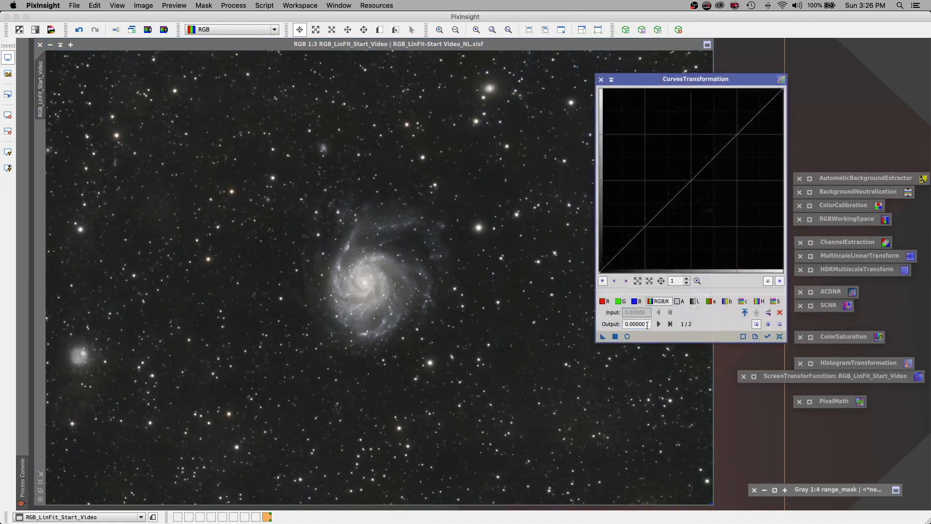
pyautogui.click(627, 336)
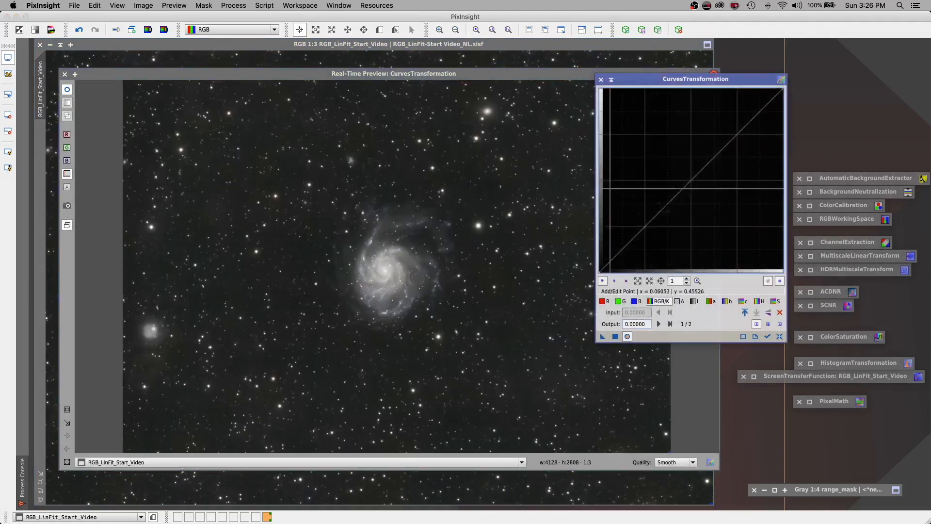
# Step: Add two points to the RGB/K curve, the lower near 0.247/0.250 and the upper raised to about 0.737/0.771
pyautogui.click(644, 226)
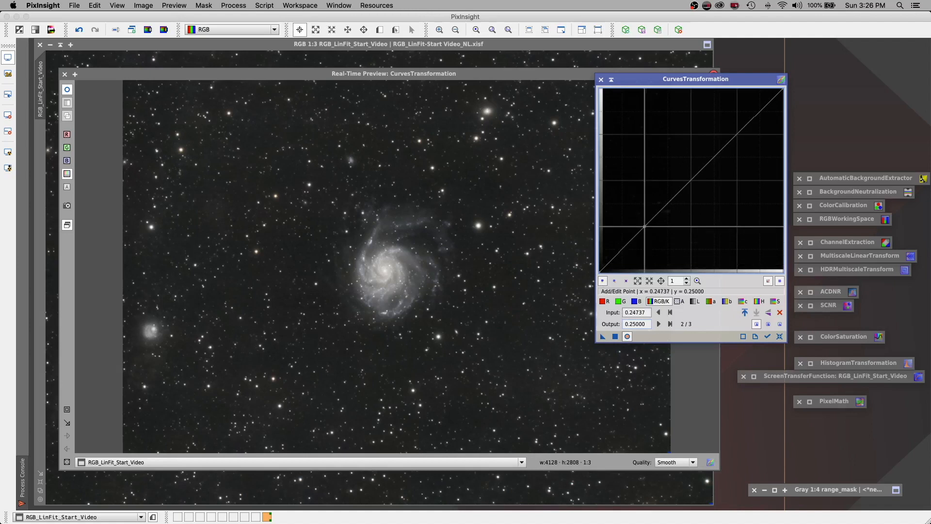
pyautogui.click(738, 133)
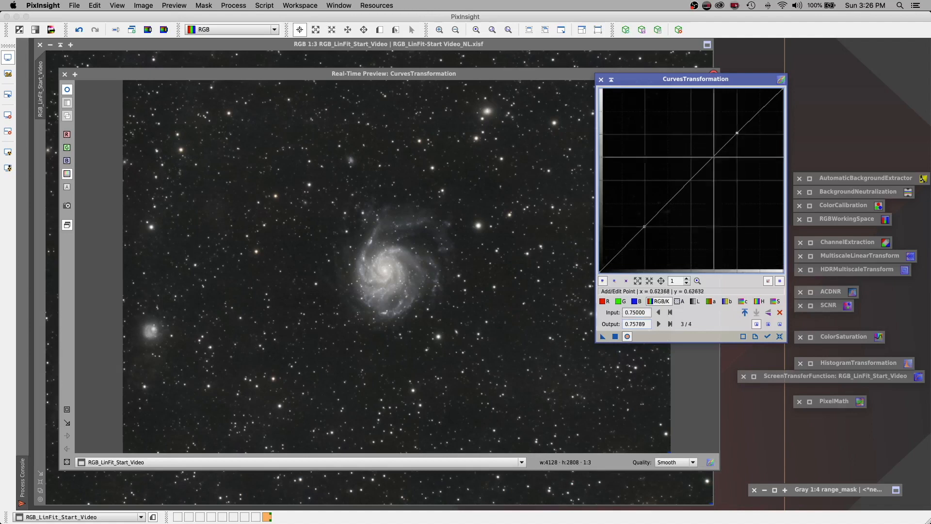
pyautogui.moveTo(738, 133); pyautogui.dragTo(737, 132)
pyautogui.moveTo(736, 132)
pyautogui.mouseDown()
pyautogui.moveTo(702, 104)
pyautogui.moveTo(735, 130)
pyautogui.mouseUp()
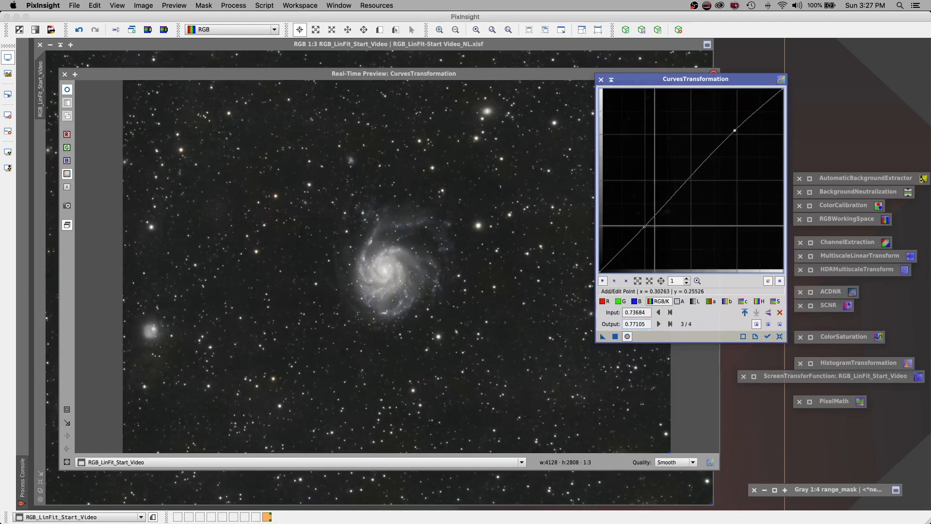
# Step: Move the lower RGB/K curve point to about 0.258/0.234 and compare the image with and without the curve
pyautogui.moveTo(644, 226); pyautogui.dragTo(670, 247)
pyautogui.hotkey('ctrl', 'z')
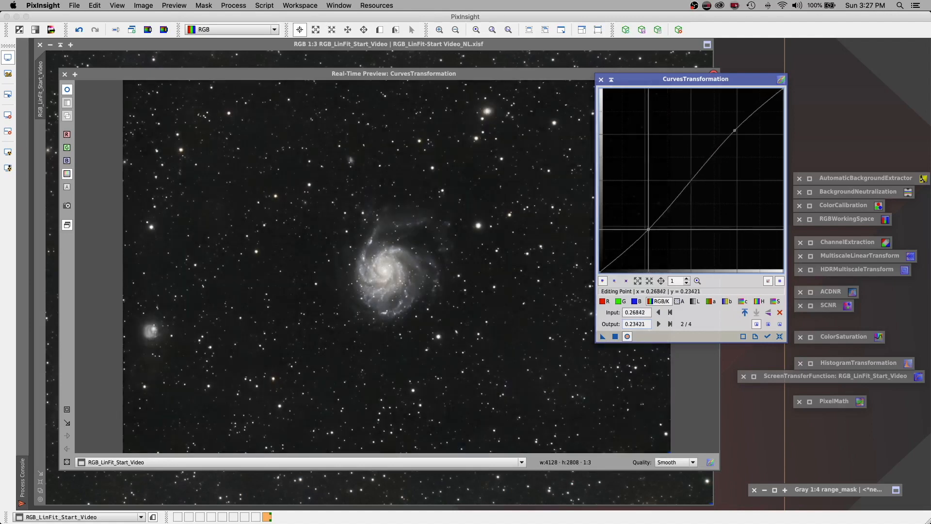
pyautogui.moveTo(644, 226); pyautogui.dragTo(646, 229)
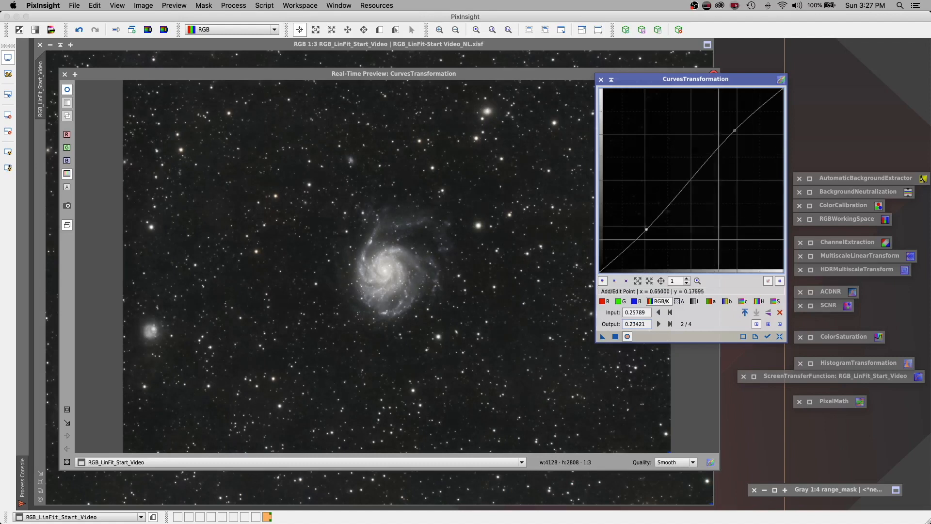
pyautogui.click(626, 336)
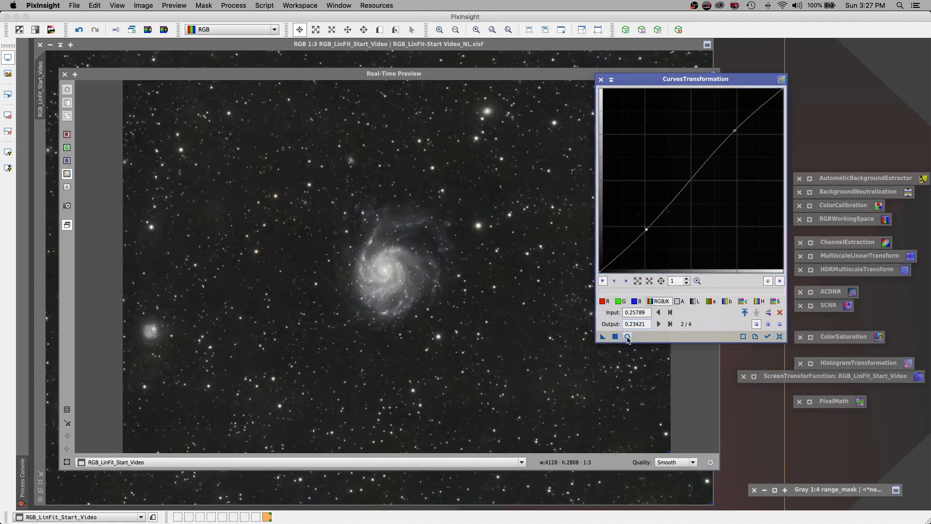
pyautogui.click(627, 337)
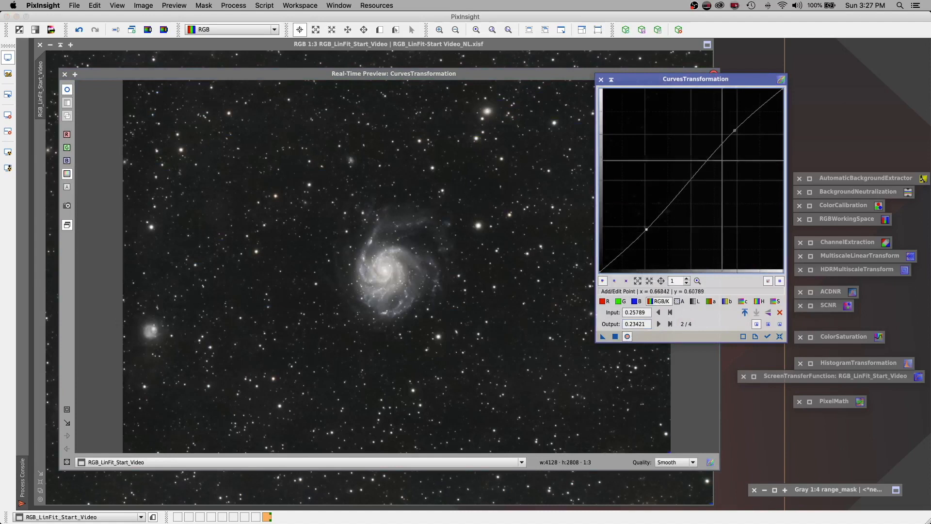
# Step: Strengthen the S-curve with the upper point at about 0.718/0.782 and the lower at 0.263/0.226, and compare the result in the preview
pyautogui.moveTo(736, 132); pyautogui.dragTo(731, 128)
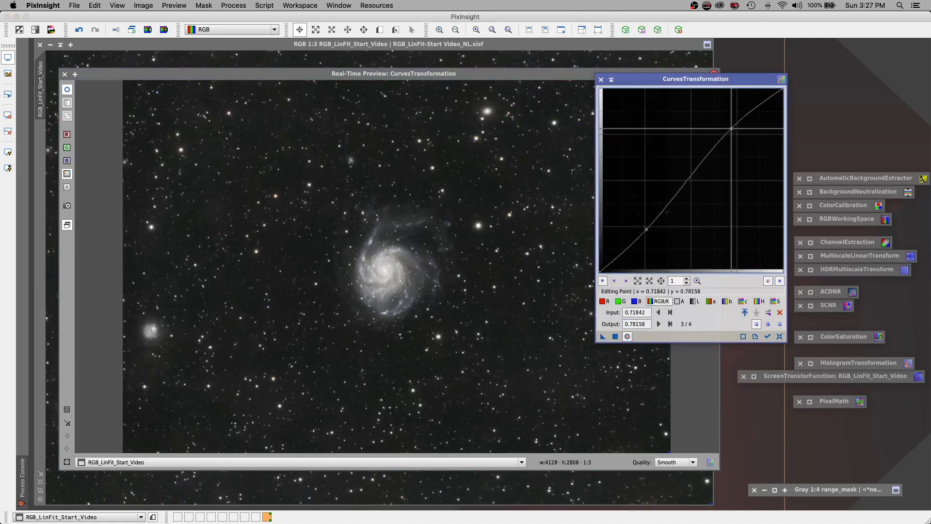
pyautogui.moveTo(646, 229); pyautogui.dragTo(647, 231)
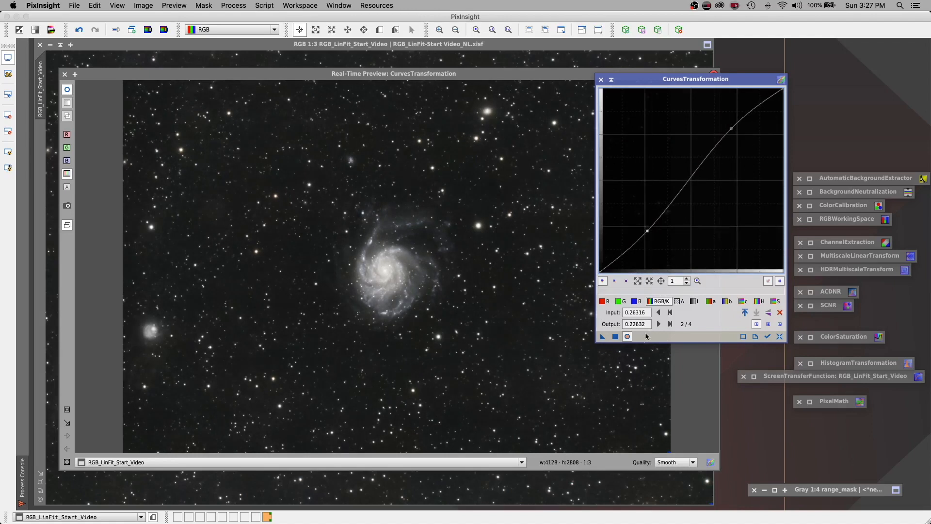
pyautogui.click(627, 336)
pyautogui.click(624, 337)
pyautogui.click(623, 337)
pyautogui.click(624, 337)
# Step: Refine the S-curve with the lower point at about 0.261/0.232 and the upper at 0.703/0.774, and compare again
pyautogui.moveTo(647, 231); pyautogui.dragTo(647, 229)
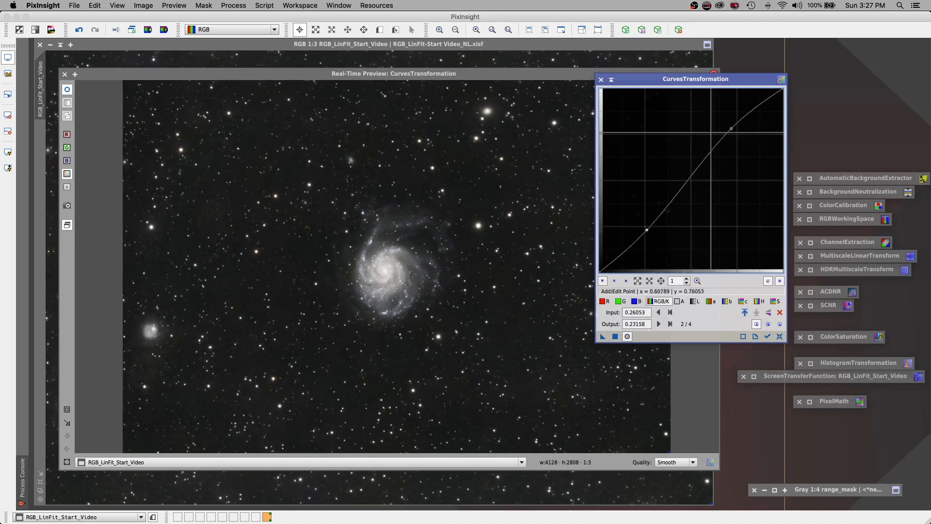
pyautogui.click(731, 129)
pyautogui.moveTo(731, 128); pyautogui.dragTo(728, 130)
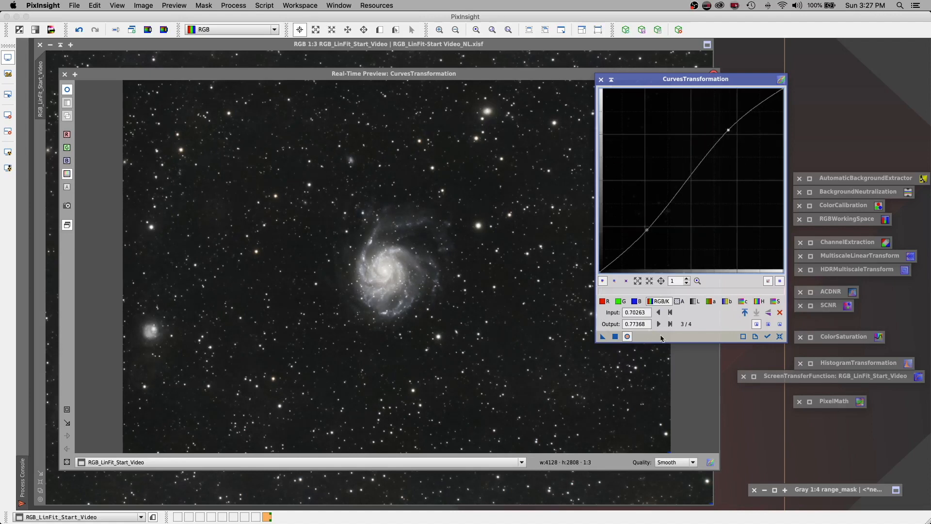
pyautogui.click(628, 337)
pyautogui.click(628, 336)
# Step: Apply the curve to the RGB image, reset and collapse CurvesTransformation, and close the real-time preview
pyautogui.click(617, 337)
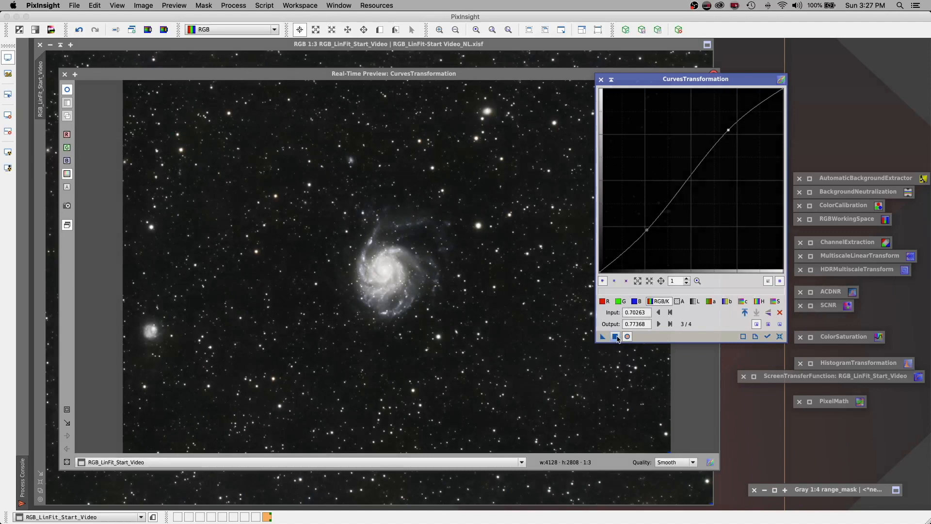
pyautogui.click(779, 337)
pyautogui.click(612, 81)
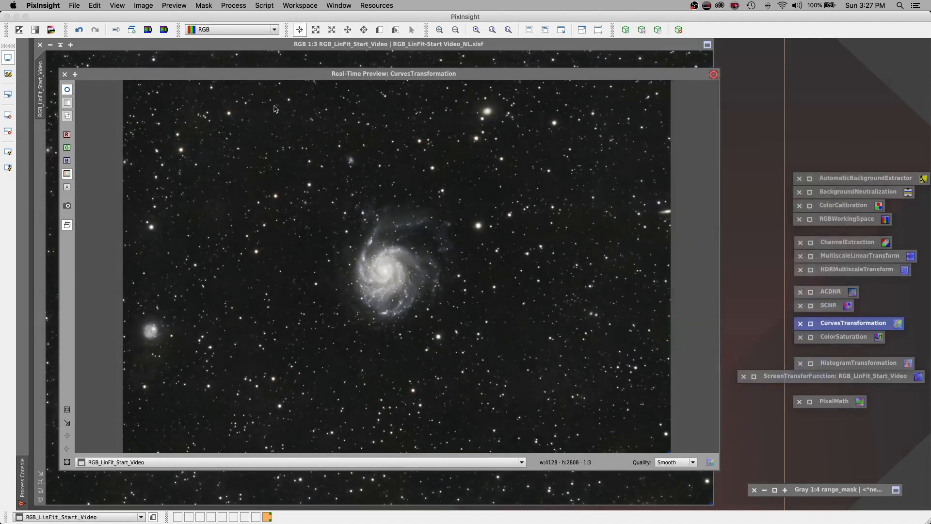
pyautogui.click(64, 74)
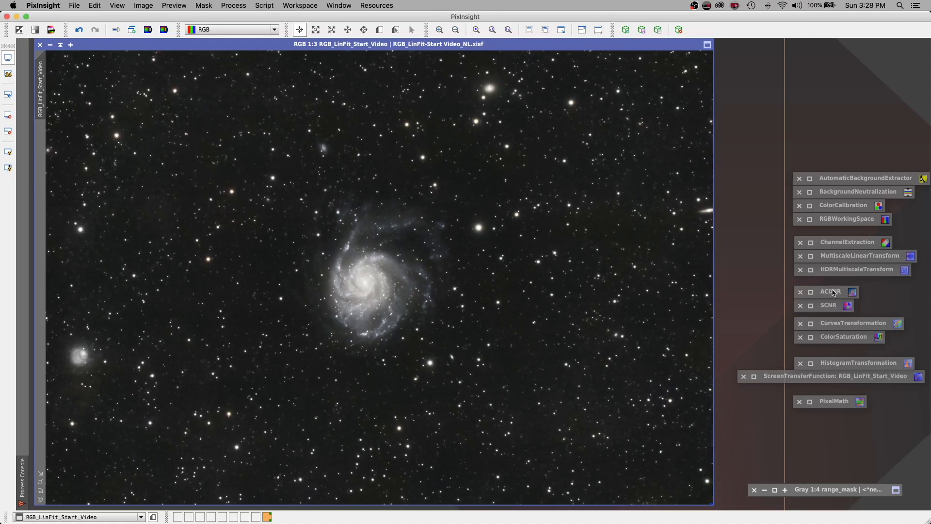
# Step: Apply HDRMultiscaleTransform to the RGB image with 3 layers and 2 iterations
pyautogui.click(810, 270)
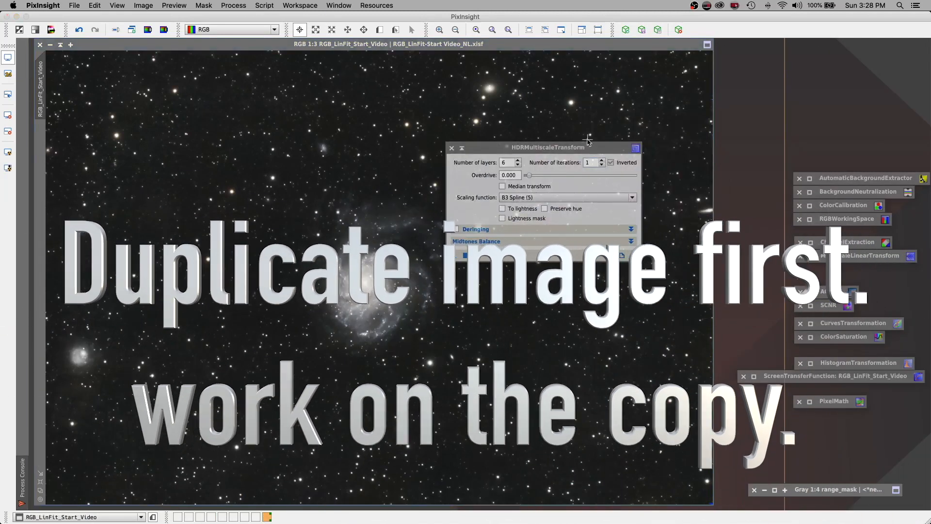
pyautogui.moveTo(588, 147); pyautogui.dragTo(719, 102)
pyautogui.click(648, 119)
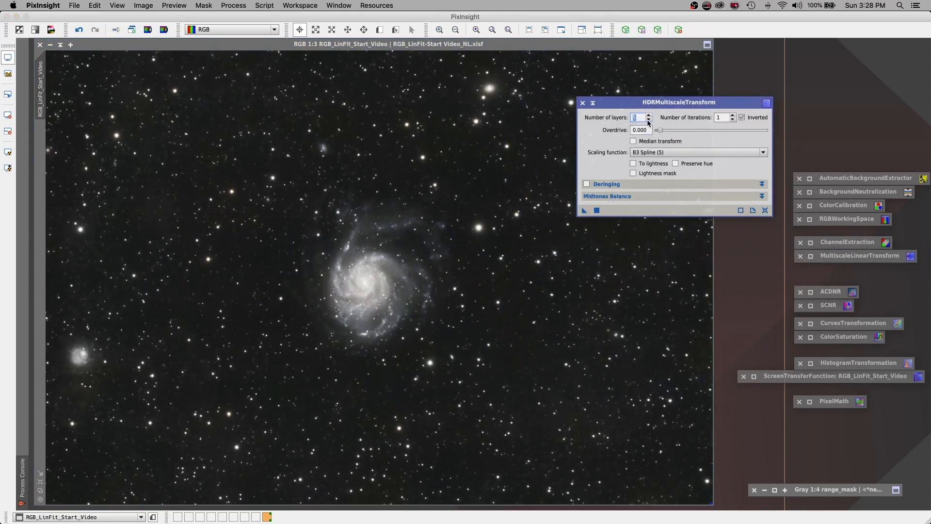
pyautogui.click(748, 328)
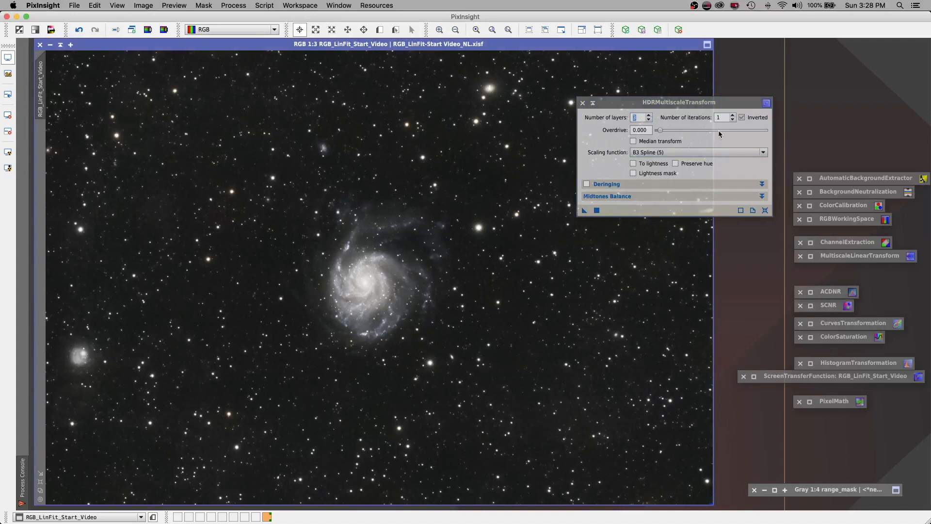
pyautogui.click(732, 116)
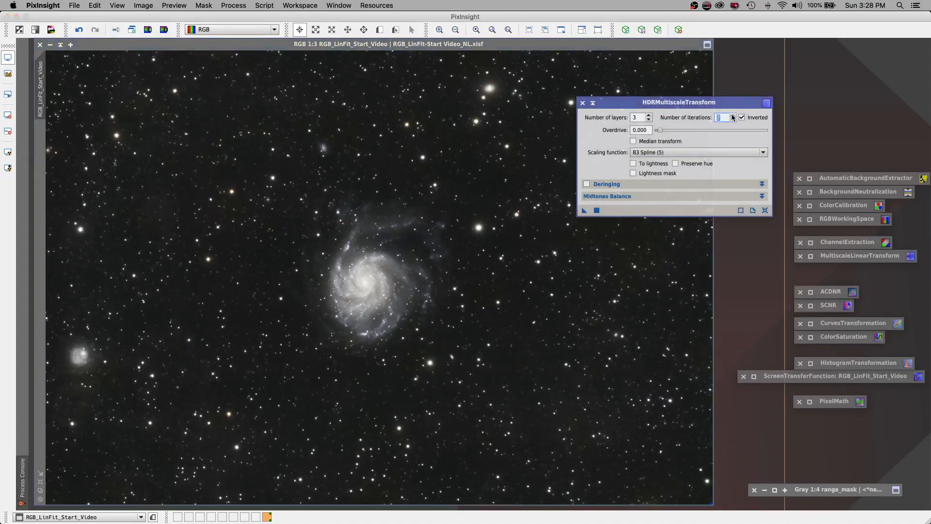
pyautogui.click(597, 210)
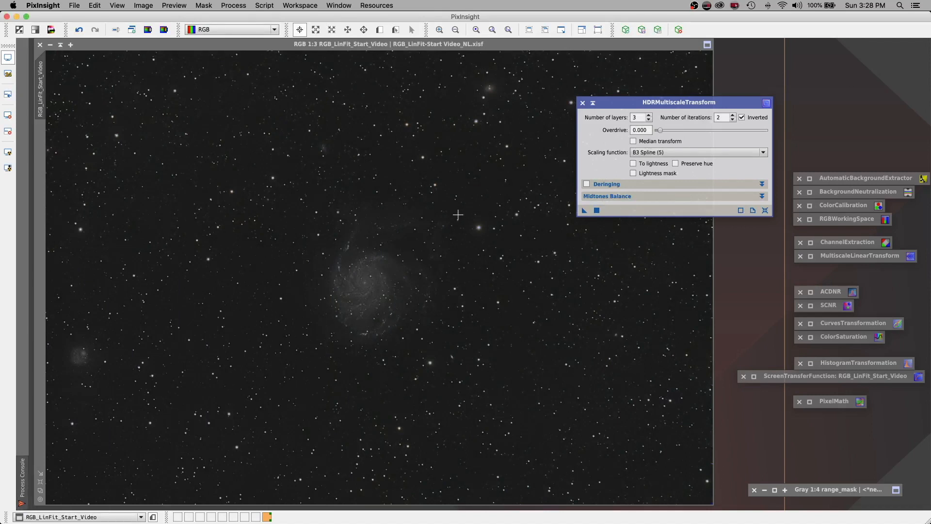
# Step: Collapse HDRMultiscaleTransform and open the StarMask process beside the RGB image
pyautogui.click(594, 104)
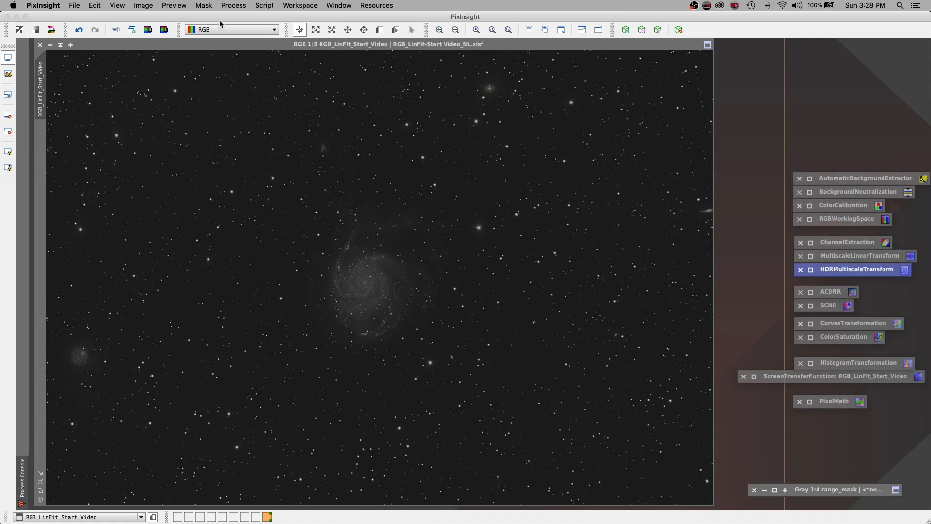
pyautogui.click(235, 7)
pyautogui.moveTo(288, 220)
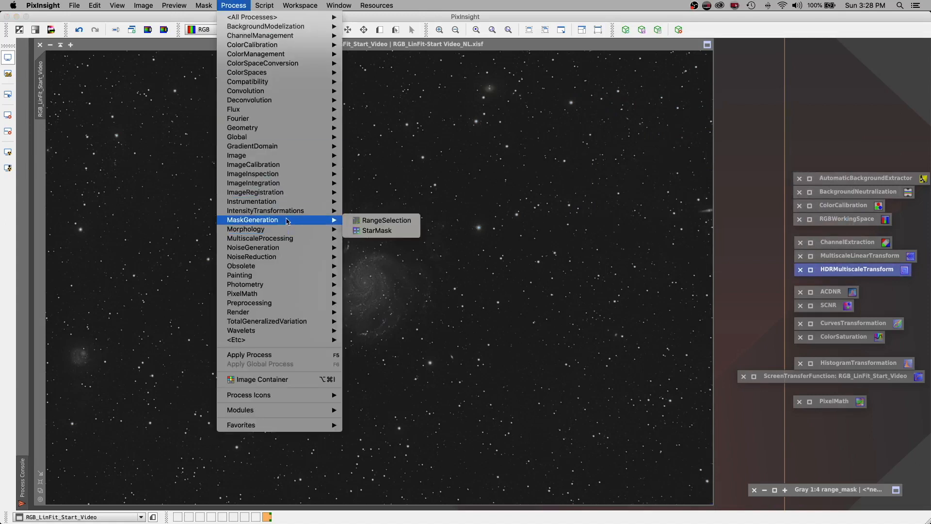
pyautogui.click(391, 235)
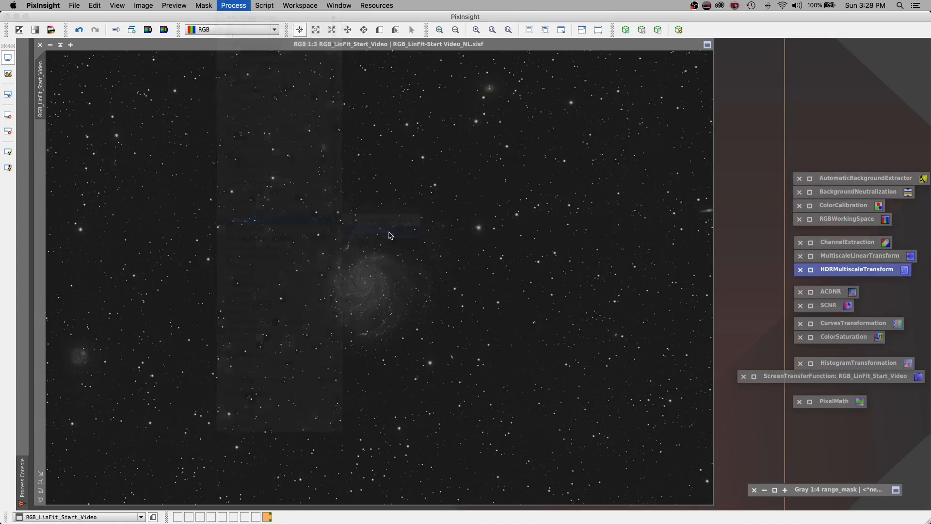
pyautogui.moveTo(613, 209); pyautogui.dragTo(626, 86)
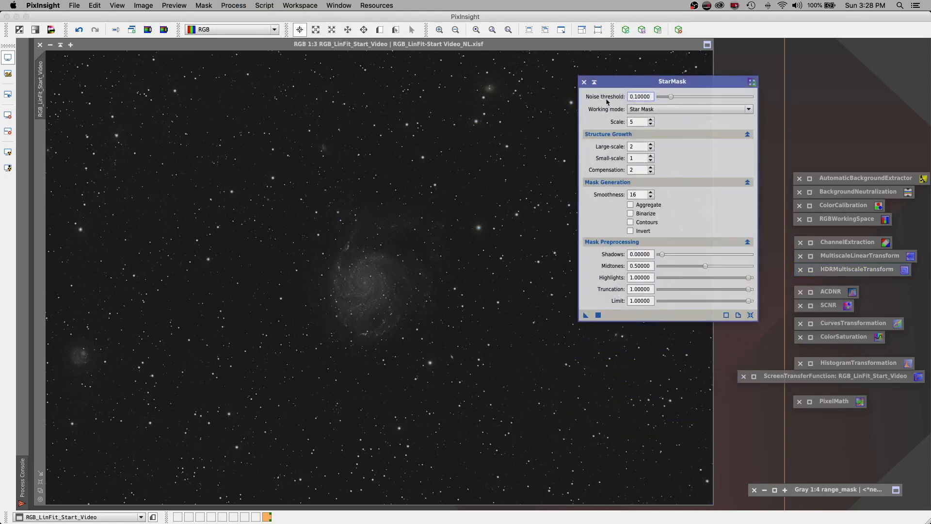
# Step: Generate a star mask with noise threshold 0.2, scale 6, large-scale and small-scale growth 0, and midtones 0.01
pyautogui.moveTo(670, 99); pyautogui.dragTo(673, 98)
pyautogui.click(650, 119)
pyautogui.click(650, 149)
pyautogui.press('Tab')
pyautogui.moveTo(705, 267); pyautogui.dragTo(666, 272)
pyautogui.click(598, 315)
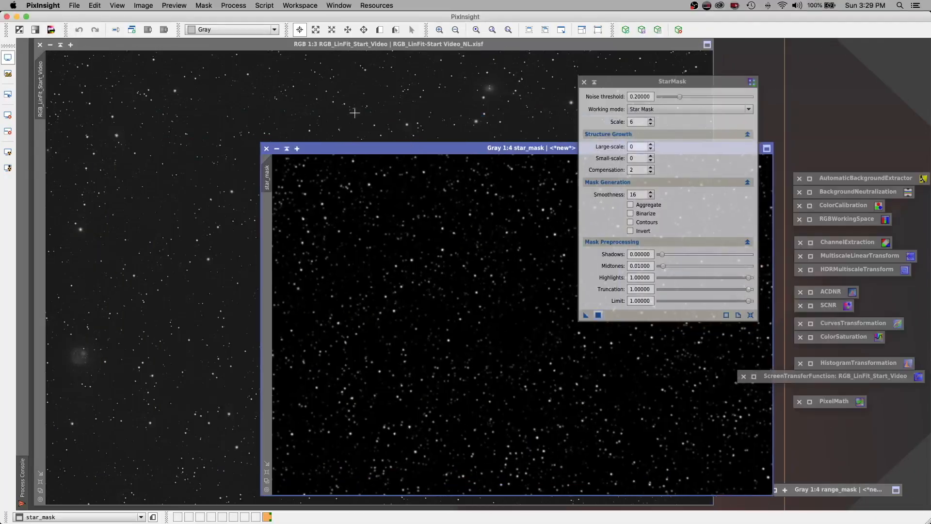
# Step: Bring the RGB image forward and undo the HDRMultiscaleTransform applied to it
pyautogui.click(223, 46)
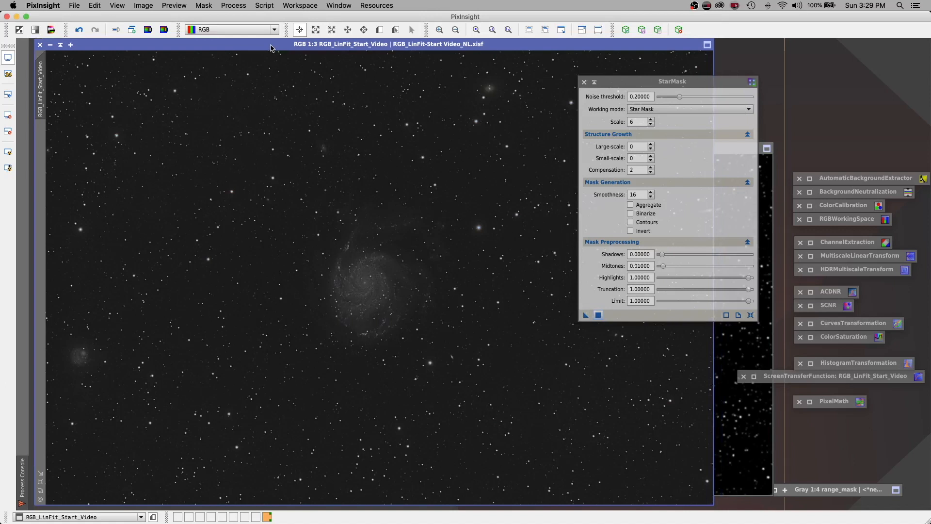
pyautogui.moveTo(274, 48); pyautogui.dragTo(269, 48)
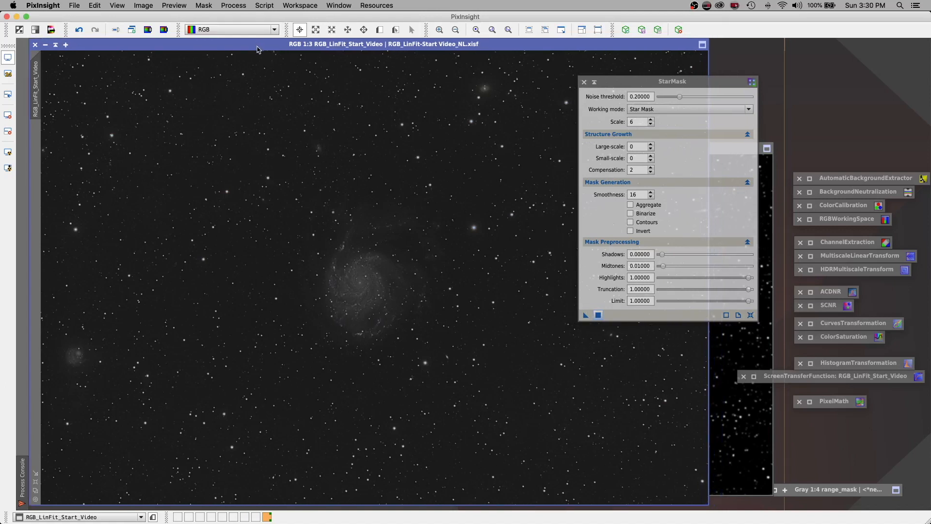
pyautogui.moveTo(262, 49)
pyautogui.mouseDown()
pyautogui.moveTo(308, 49)
pyautogui.moveTo(266, 45)
pyautogui.mouseUp()
pyautogui.moveTo(180, 44); pyautogui.dragTo(201, 41)
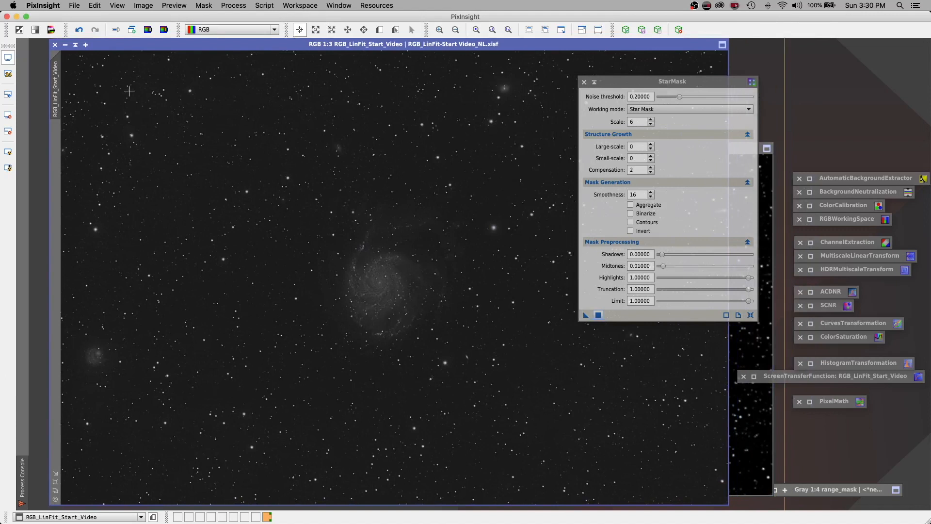
pyautogui.click(78, 32)
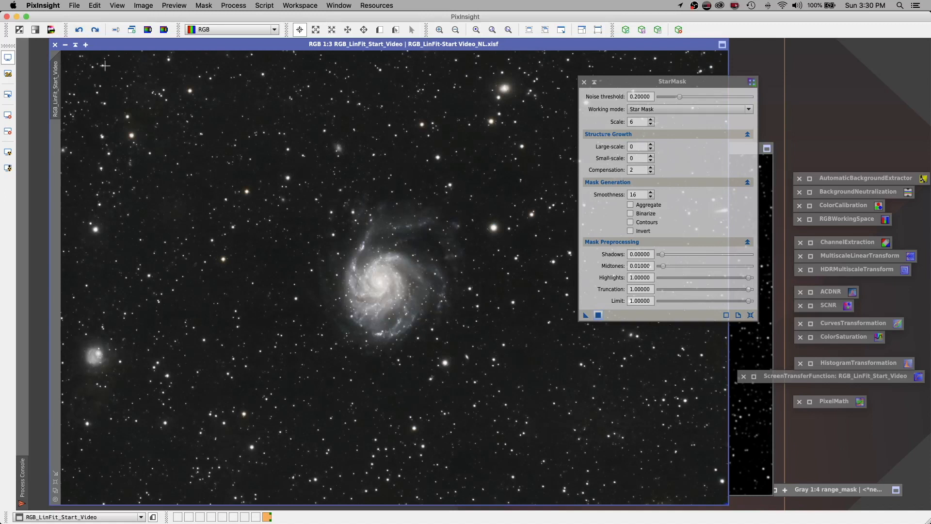
pyautogui.moveTo(140, 47); pyautogui.dragTo(123, 47)
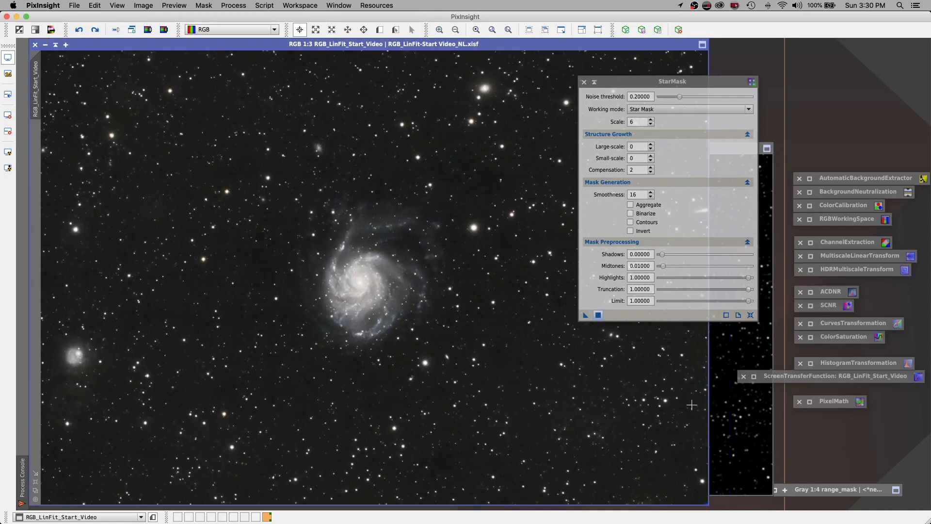
# Step: Bring star_mask forward, collapse StarMask, and open HistogramTransformation on star_mask with a real-time preview
pyautogui.click(763, 173)
pyautogui.moveTo(514, 155); pyautogui.dragTo(339, 89)
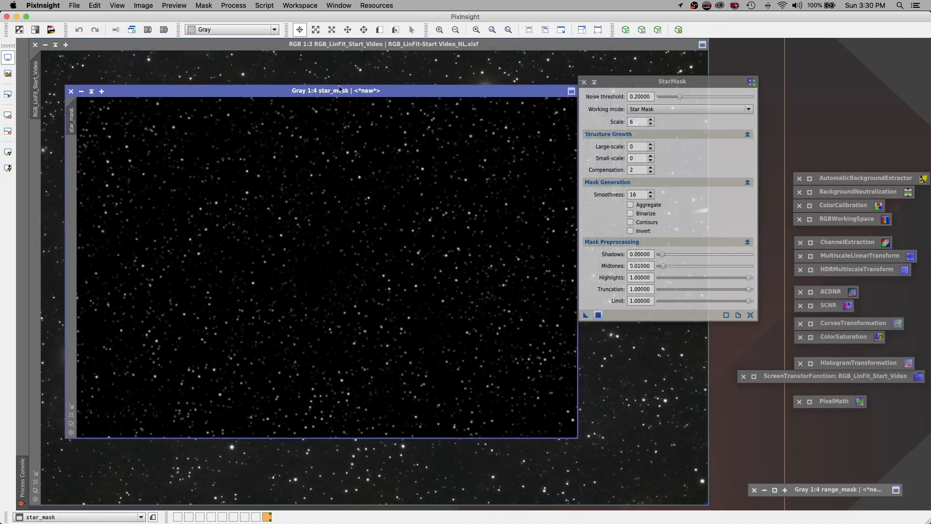
pyautogui.click(594, 82)
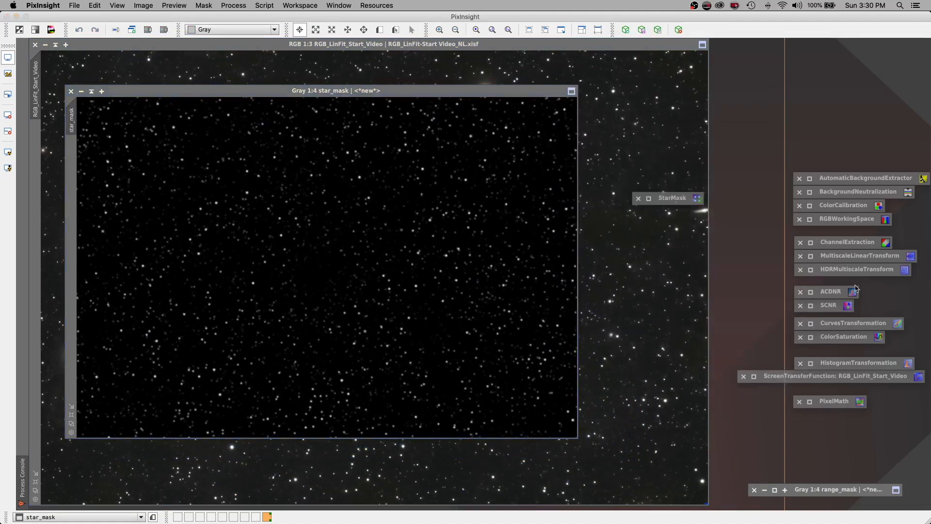
pyautogui.doubleClick(817, 365)
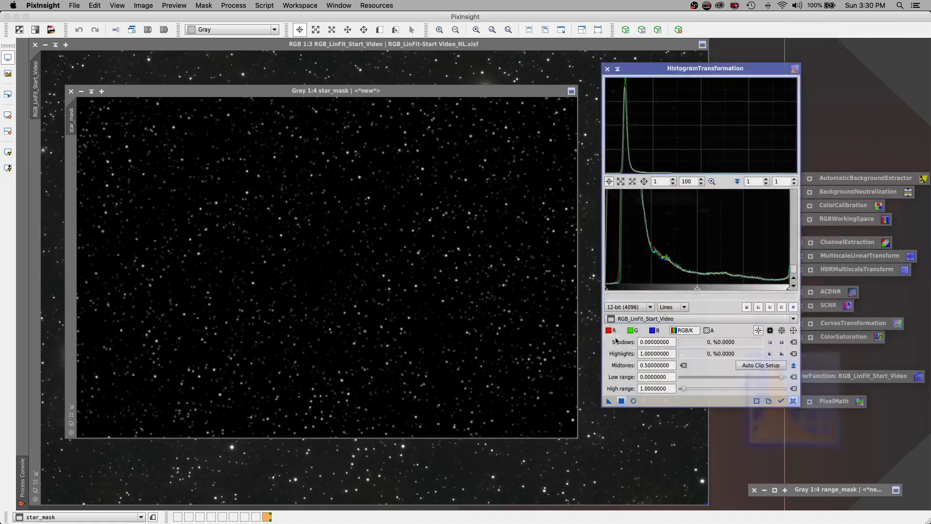
pyautogui.click(625, 320)
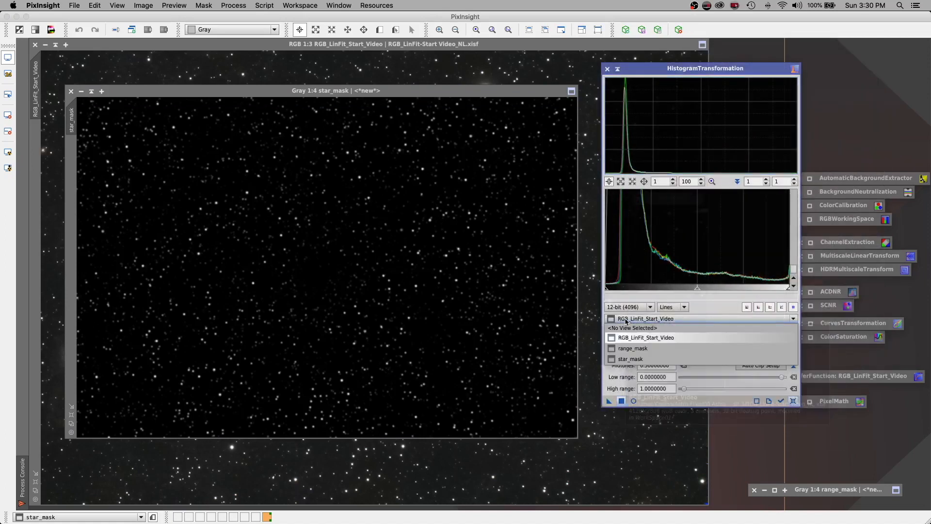
pyautogui.click(632, 359)
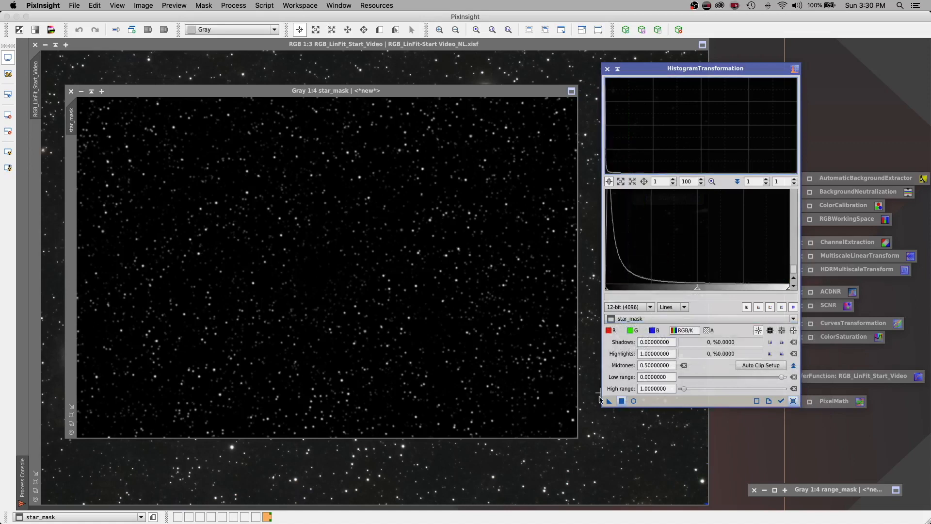
pyautogui.click(633, 401)
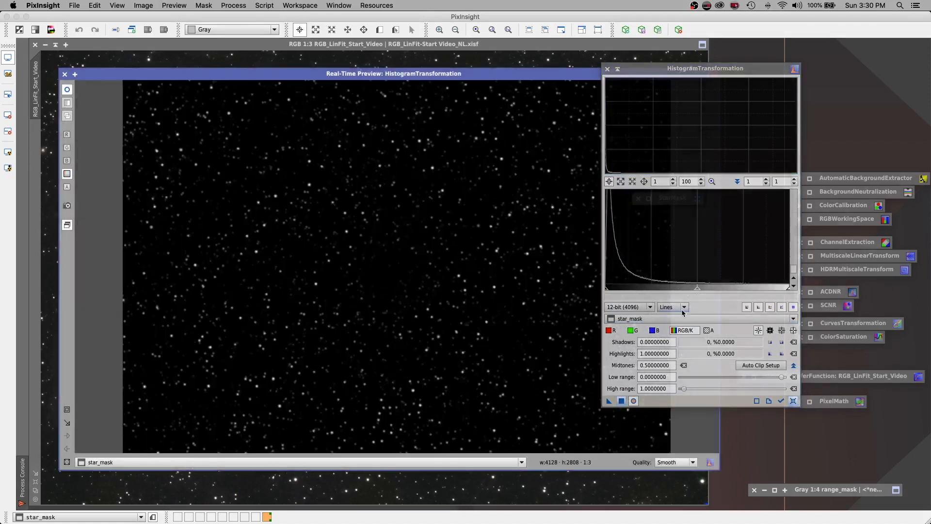
# Step: Reset the histogram's vertical zoom to 1, lower the midtones to about 0.0405, and apply the stretch to star_mask
pyautogui.moveTo(698, 291); pyautogui.dragTo(615, 290)
pyautogui.moveTo(681, 182); pyautogui.dragTo(724, 182)
pyautogui.write('1')
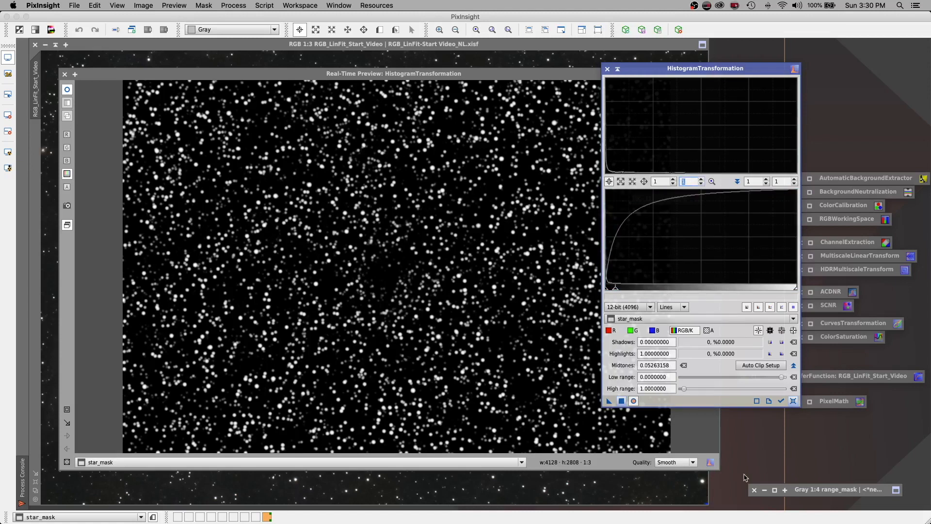
pyautogui.moveTo(615, 290)
pyautogui.mouseDown()
pyautogui.moveTo(698, 291)
pyautogui.moveTo(608, 290)
pyautogui.mouseUp()
pyautogui.moveTo(607, 290)
pyautogui.mouseDown()
pyautogui.moveTo(621, 290)
pyautogui.moveTo(613, 290)
pyautogui.mouseUp()
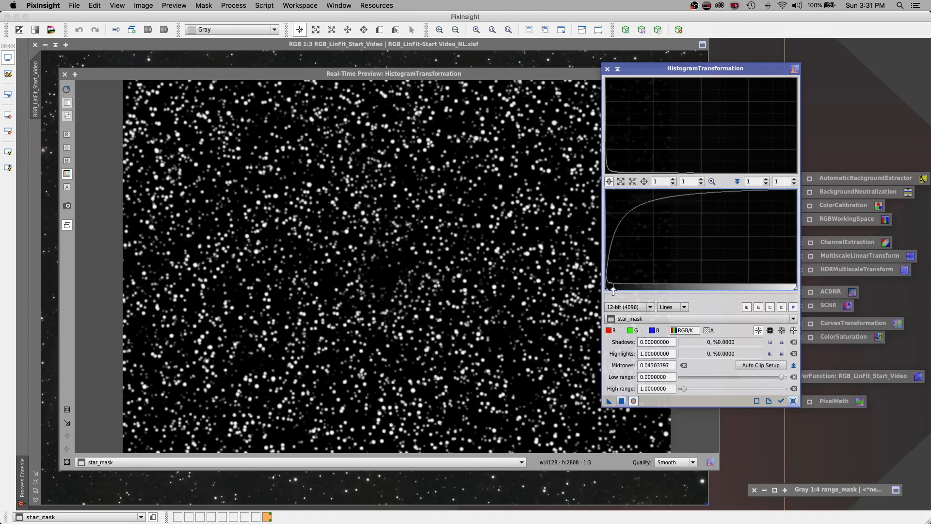
pyautogui.click(621, 400)
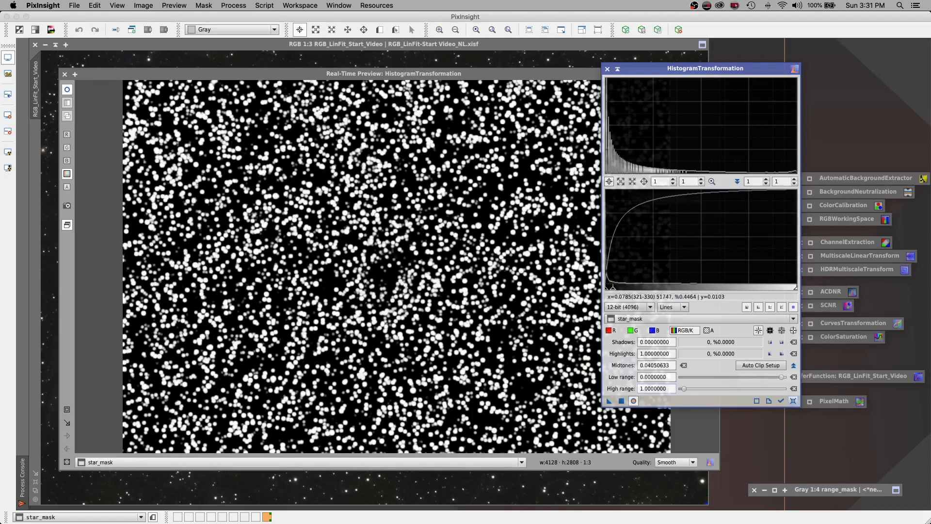
# Step: Collapse HistogramTransformation and close its real-time preview
pyautogui.click(617, 69)
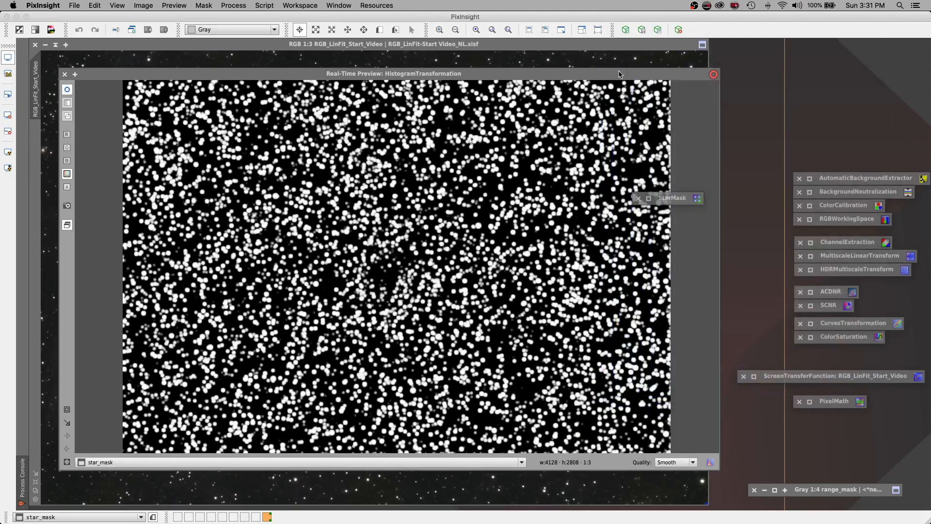
pyautogui.click(65, 75)
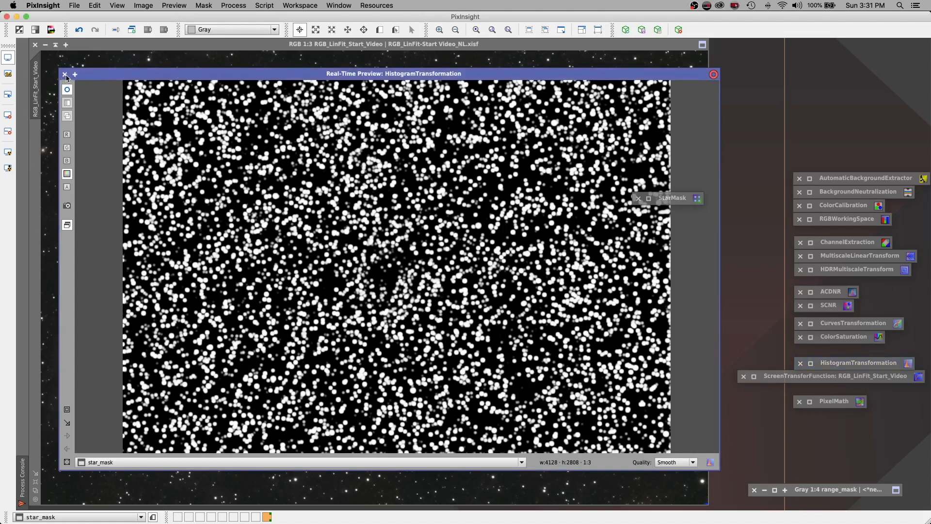
pyautogui.click(65, 75)
# Step: Restore the range_mask window and arrange it with star_mask over the RGB image so both masks are visible
pyautogui.moveTo(270, 93); pyautogui.dragTo(401, 103)
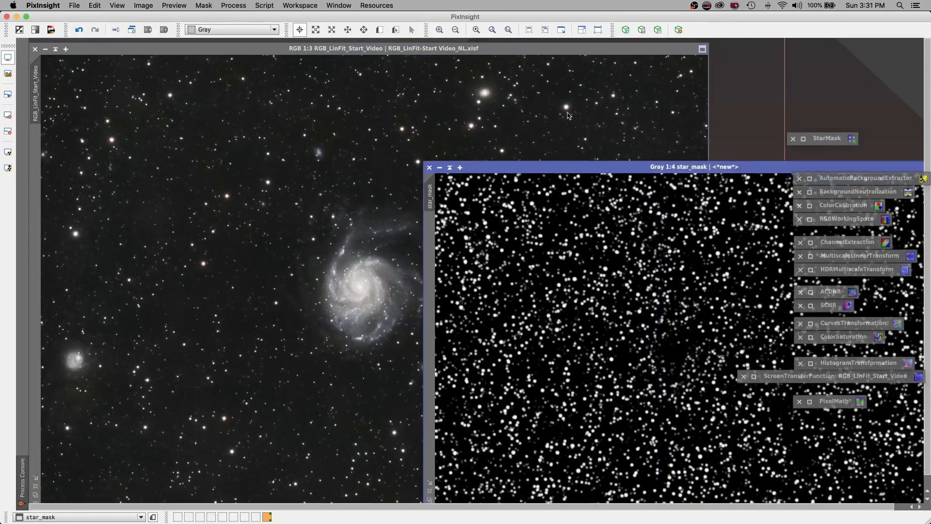
pyautogui.moveTo(712, 183); pyautogui.dragTo(349, 113)
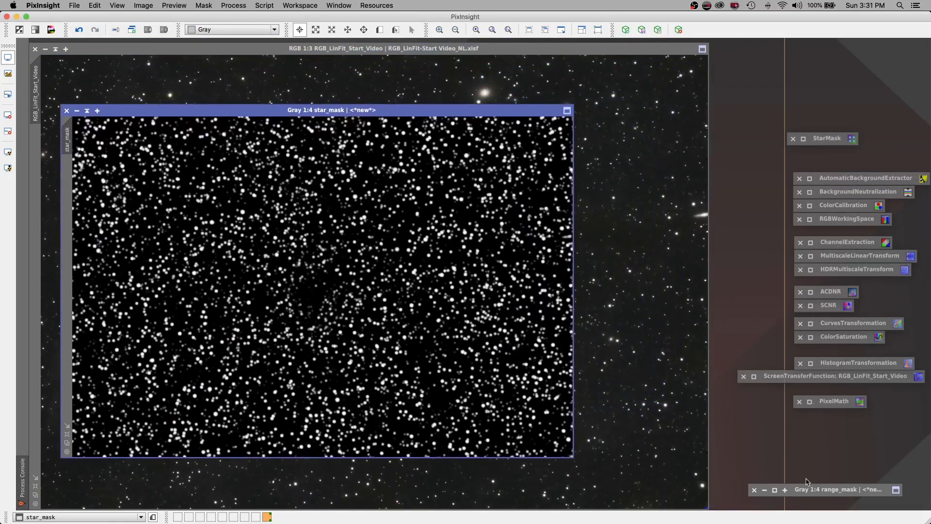
pyautogui.click(775, 490)
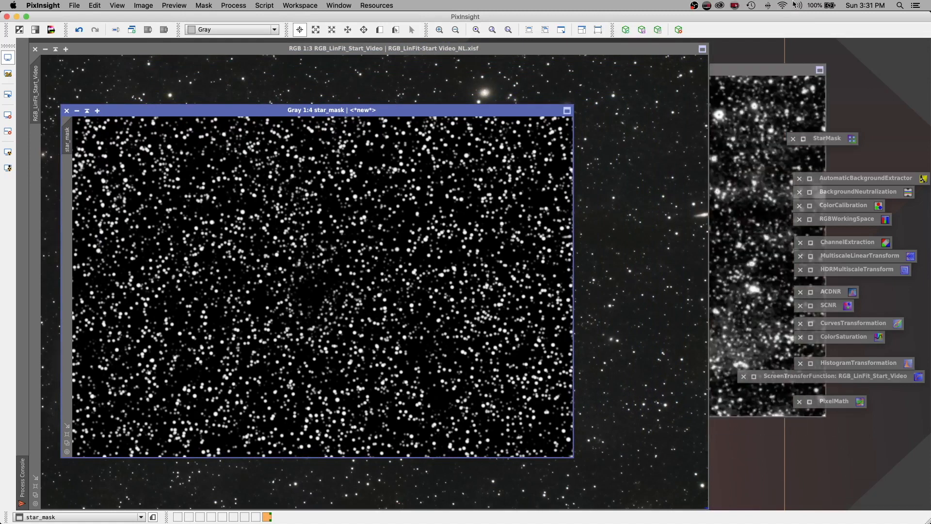
pyautogui.moveTo(756, 69); pyautogui.dragTo(514, 189)
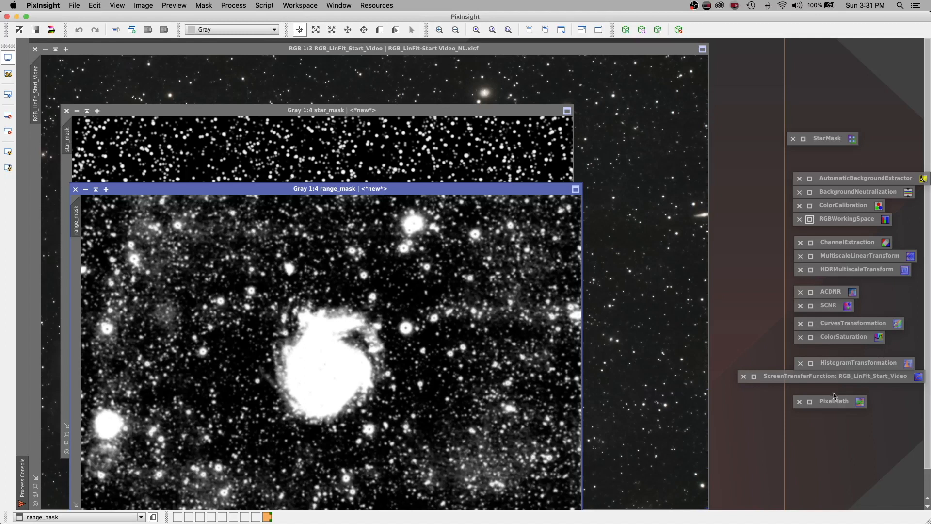
# Step: Open PixelMath and build the RGB/K expression "range_mask - star_mask" in its Expression Editor
pyautogui.click(809, 402)
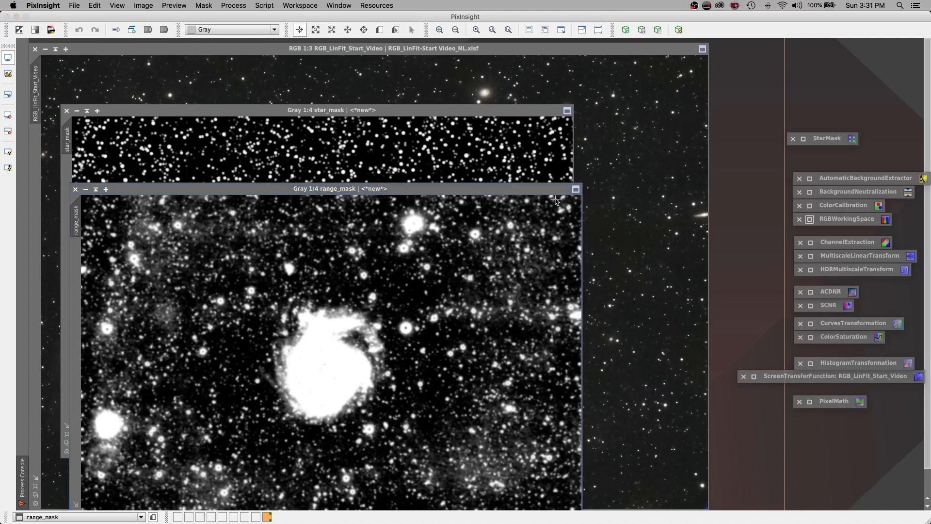
pyautogui.click(809, 402)
pyautogui.moveTo(190, 81); pyautogui.dragTo(379, 111)
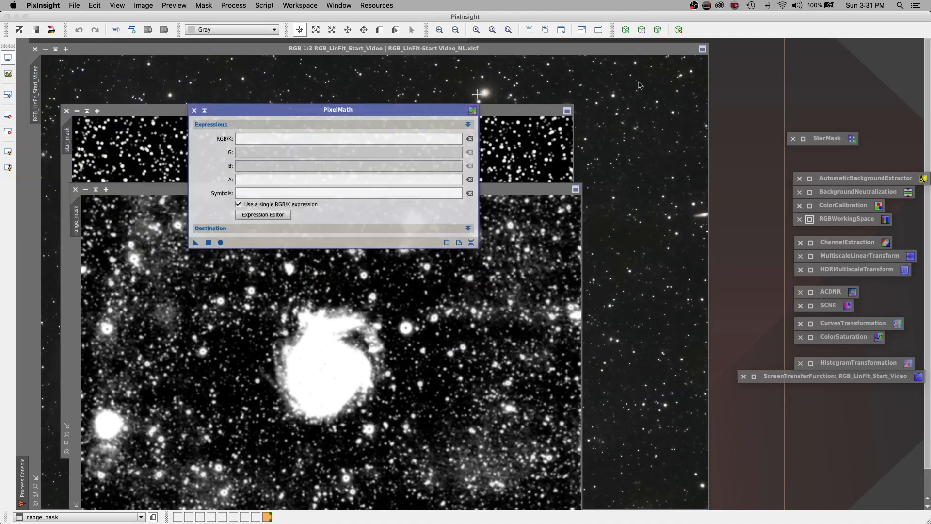
pyautogui.click(247, 214)
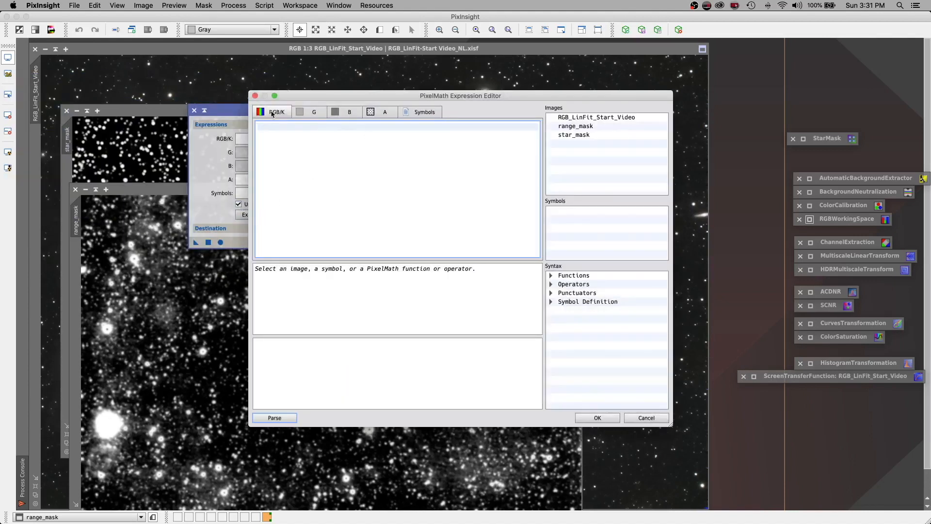
pyautogui.doubleClick(573, 127)
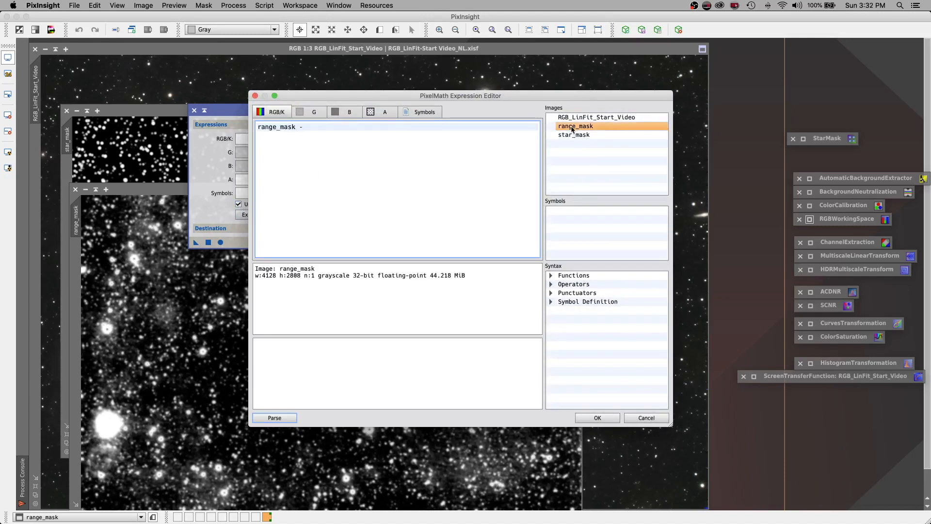
pyautogui.write('-')
pyautogui.doubleClick(587, 136)
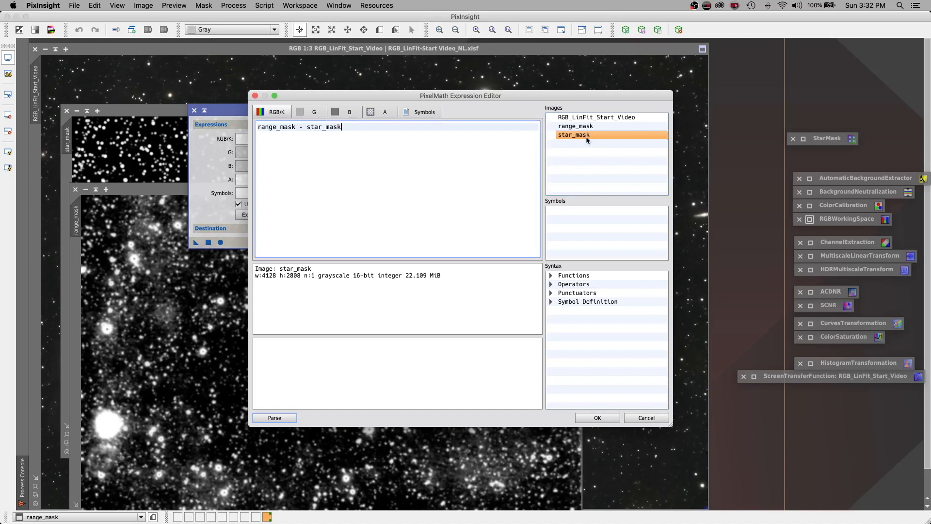
pyautogui.click(579, 417)
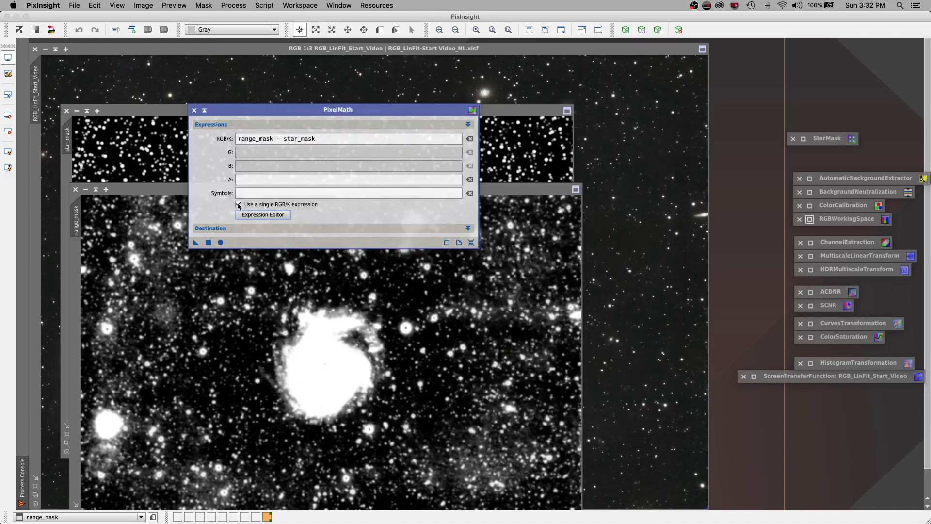
# Step: Set the PixelMath destination to create a new image in the Grayscale color space
pyautogui.click(217, 229)
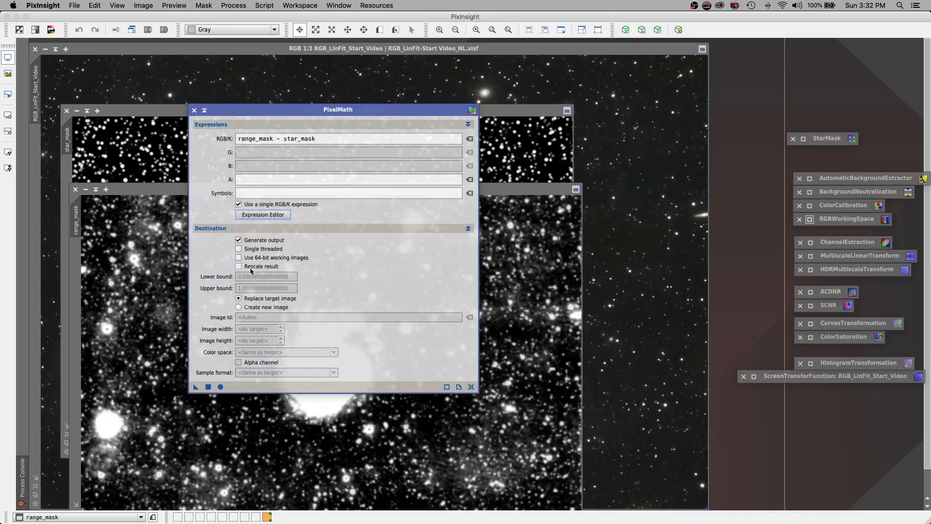
pyautogui.click(253, 308)
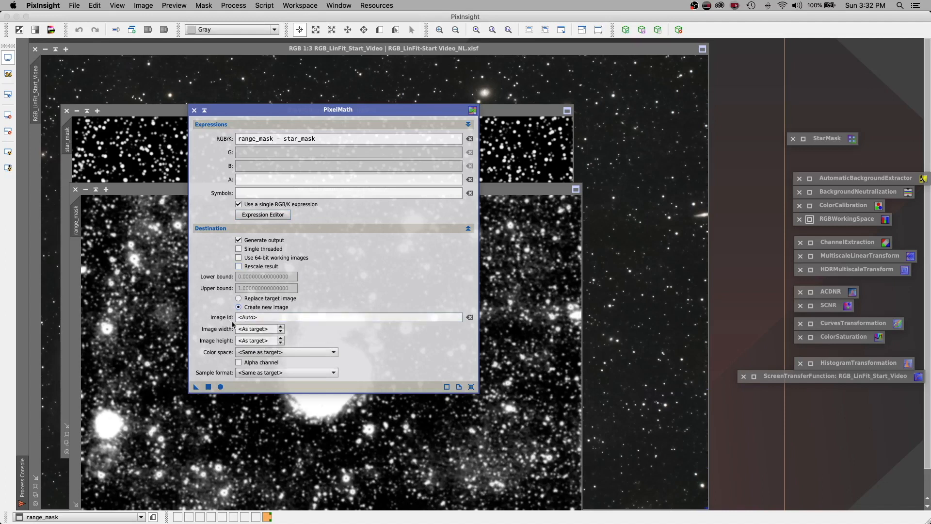
pyautogui.click(265, 353)
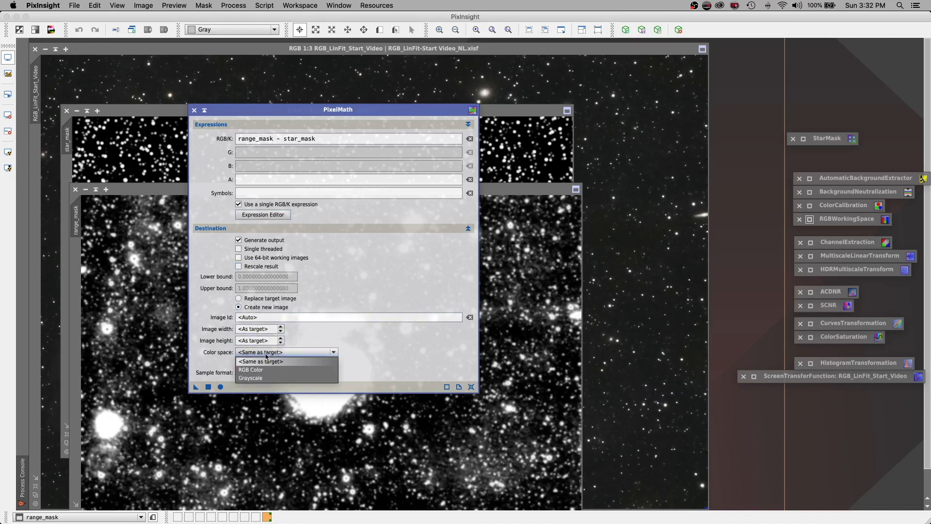
pyautogui.click(251, 377)
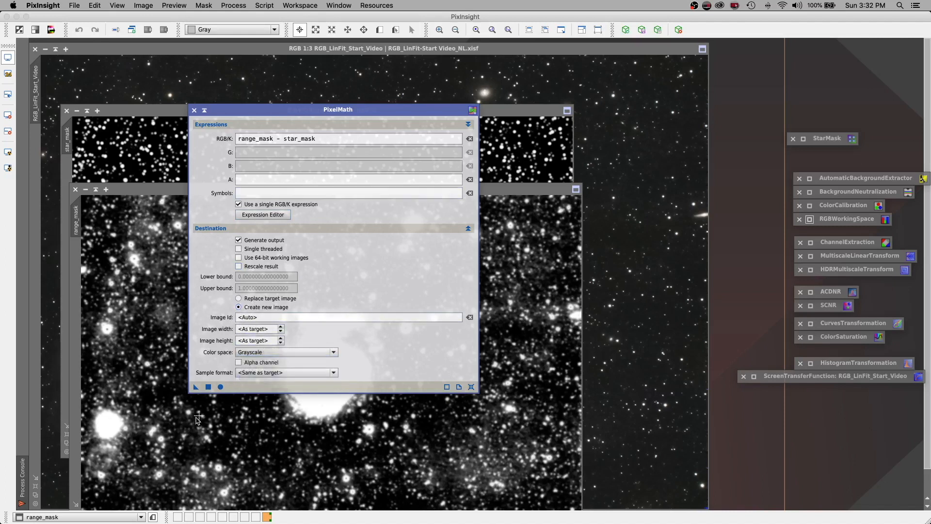
# Step: Apply the PixelMath expression to generate the subtracted mask, collapse PixelMath, and enlarge the new mask's window over the RGB image
pyautogui.click(208, 387)
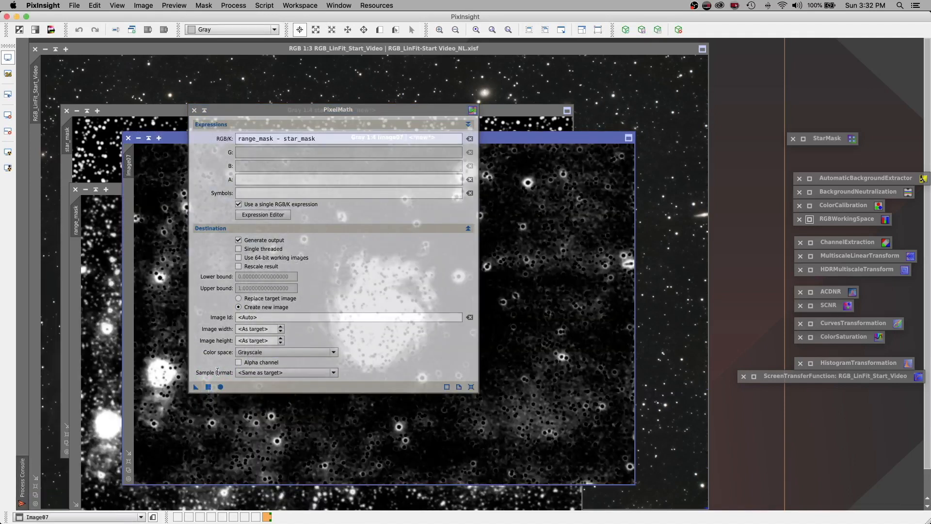
pyautogui.click(204, 110)
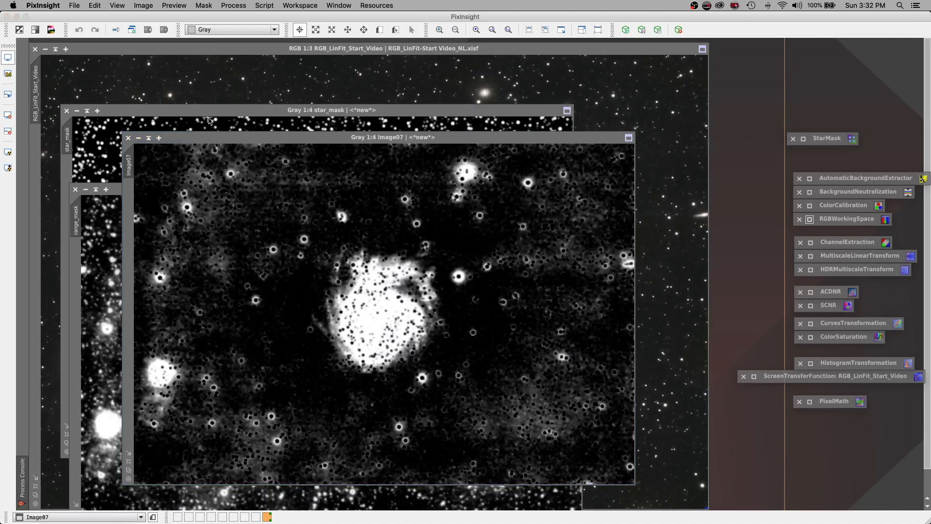
pyautogui.moveTo(243, 141); pyautogui.dragTo(225, 79)
pyautogui.moveTo(611, 421); pyautogui.dragTo(721, 516)
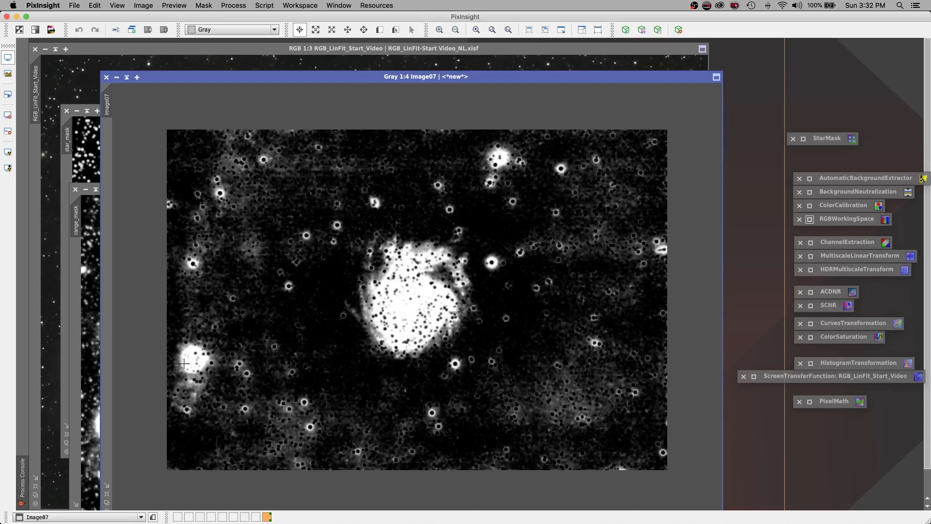
# Step: Compare the new mask with the RGB image and examine leftover stars and background around both galaxies at 1:2 zoom
pyautogui.click(264, 55)
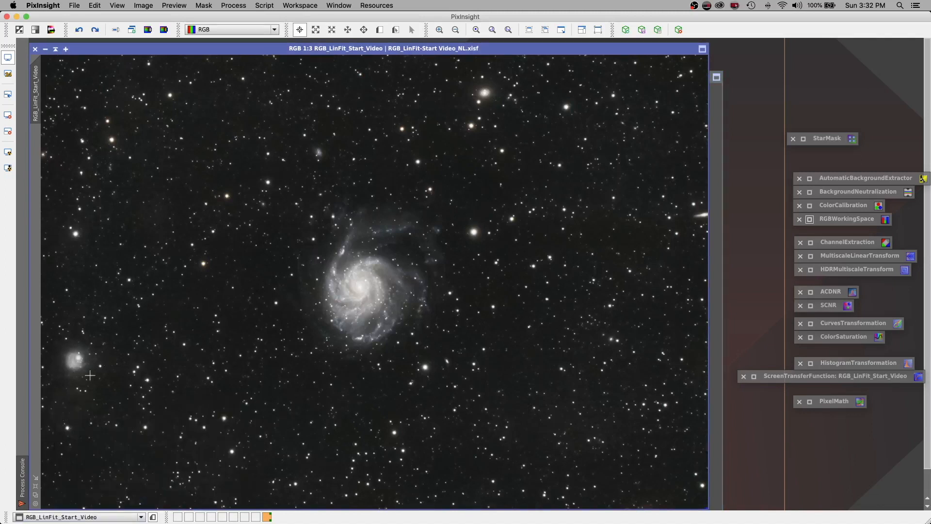
pyautogui.scroll(2, 79, 376)
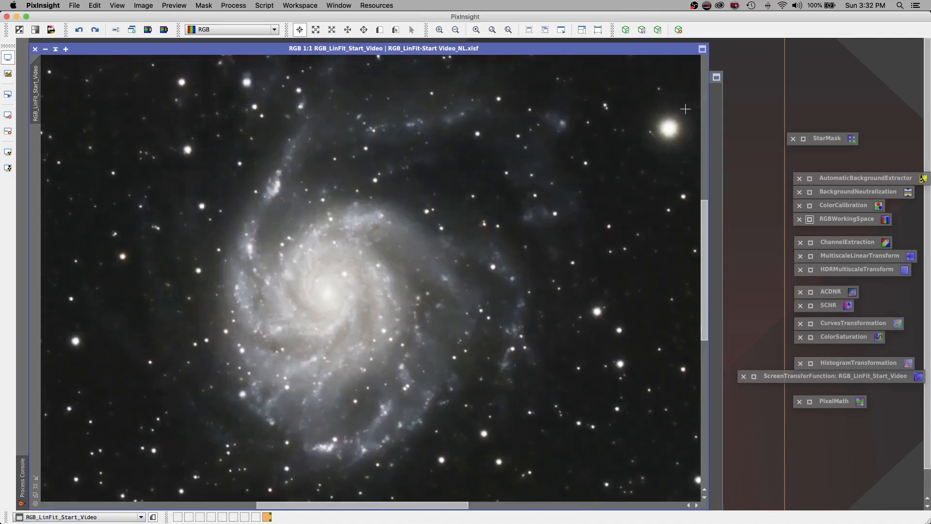
pyautogui.click(719, 132)
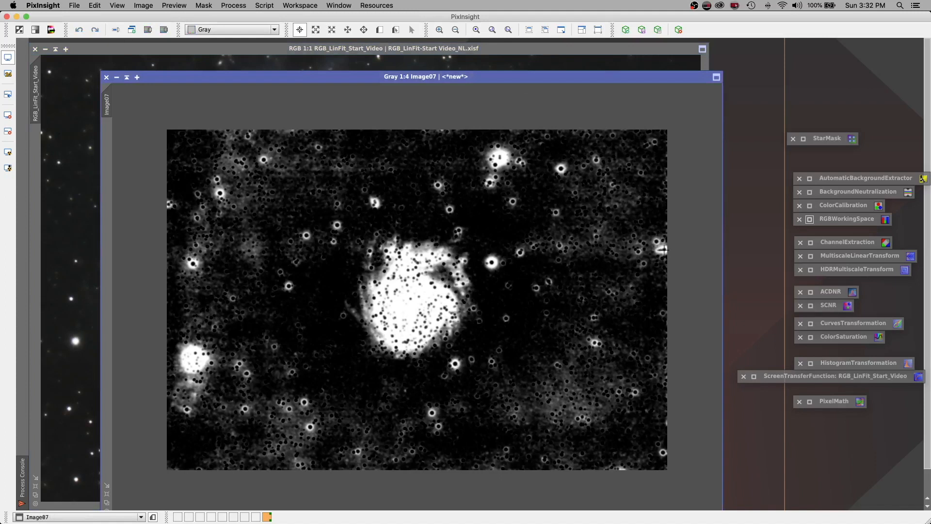
pyautogui.click(497, 51)
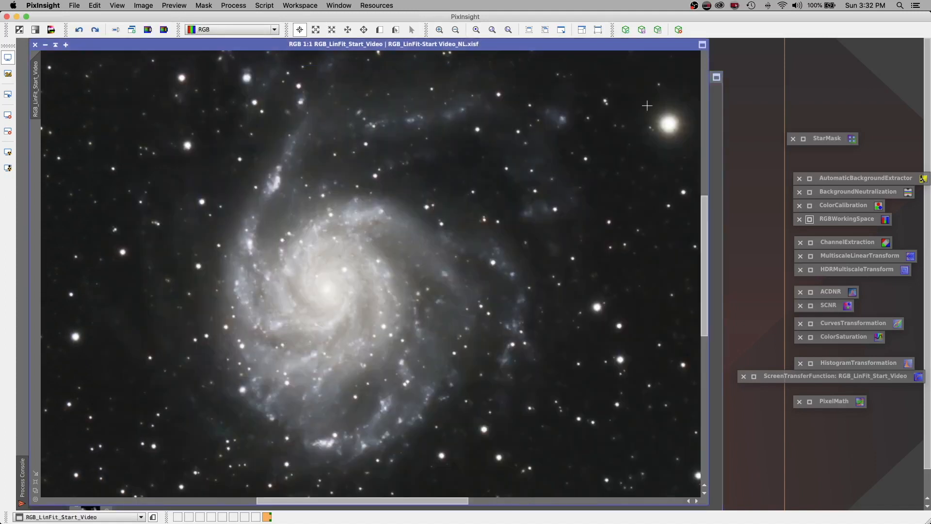
pyautogui.click(524, 29)
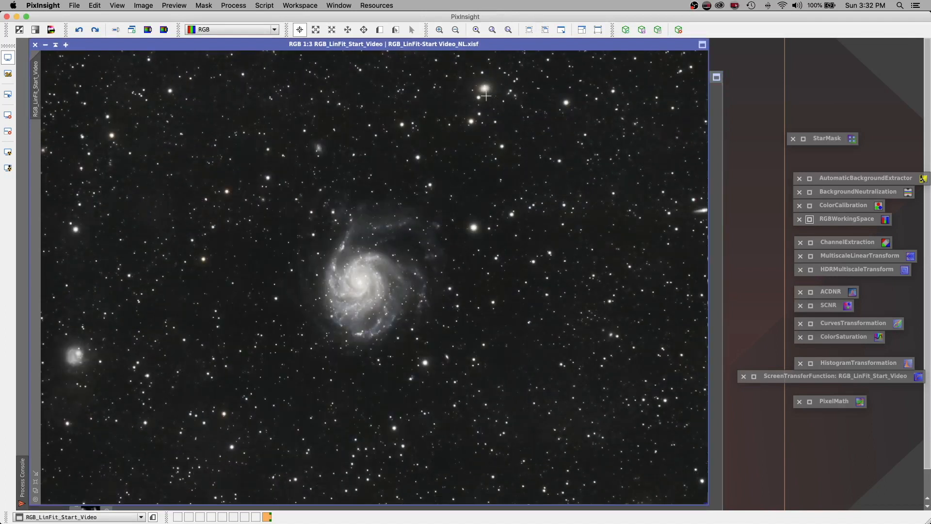
pyautogui.click(712, 115)
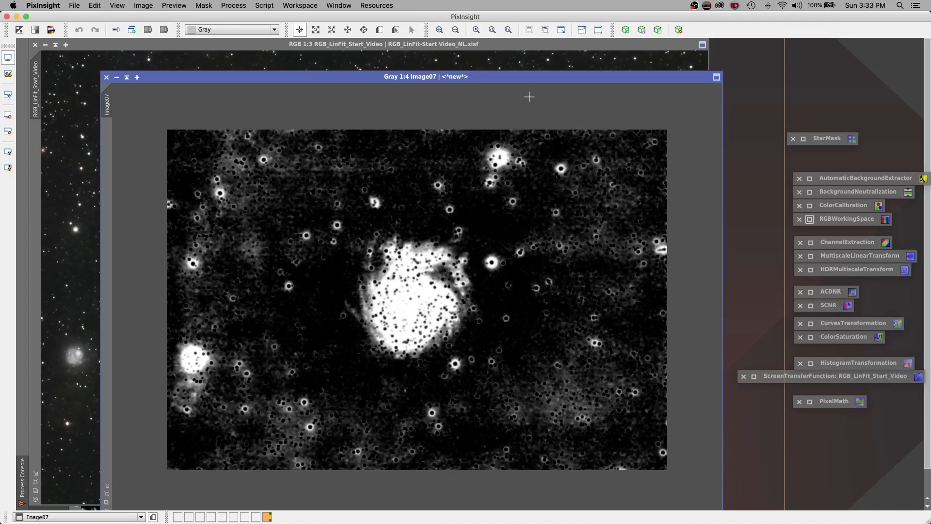
pyautogui.click(528, 30)
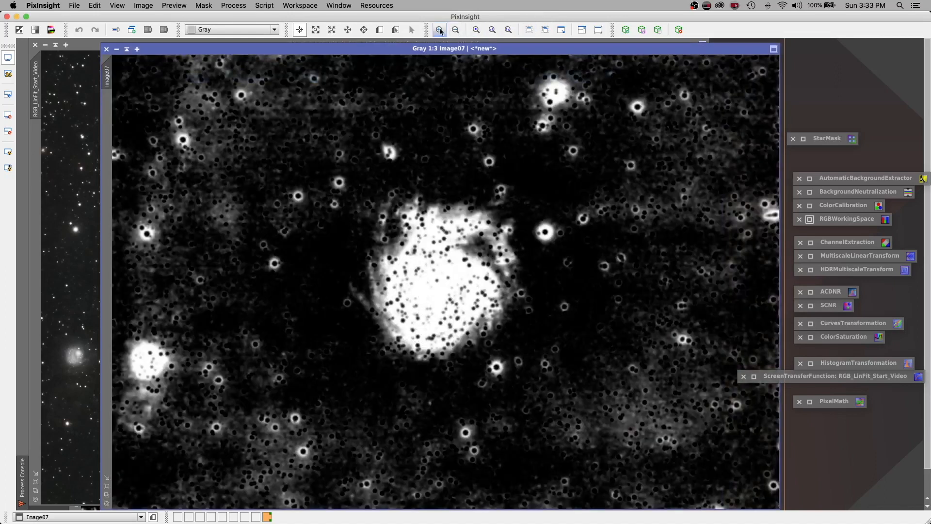
pyautogui.click(439, 30)
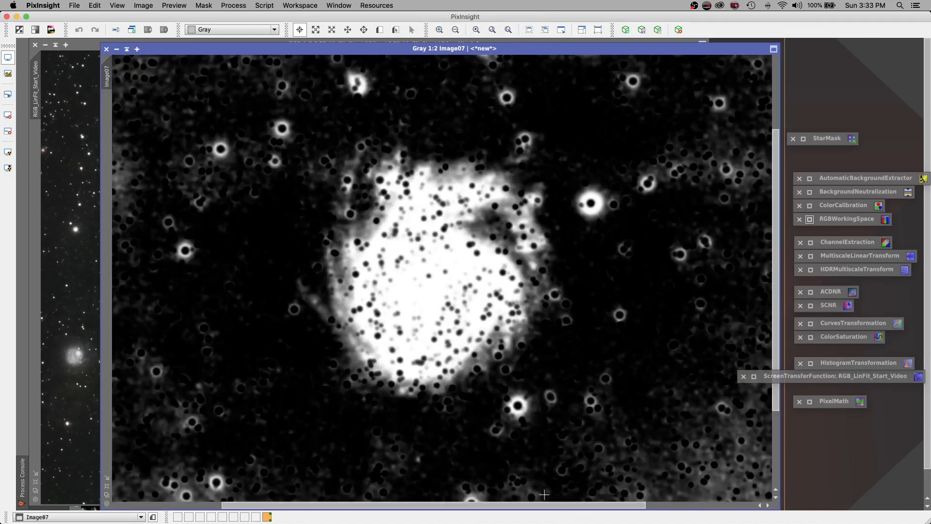
pyautogui.moveTo(534, 505); pyautogui.dragTo(441, 485)
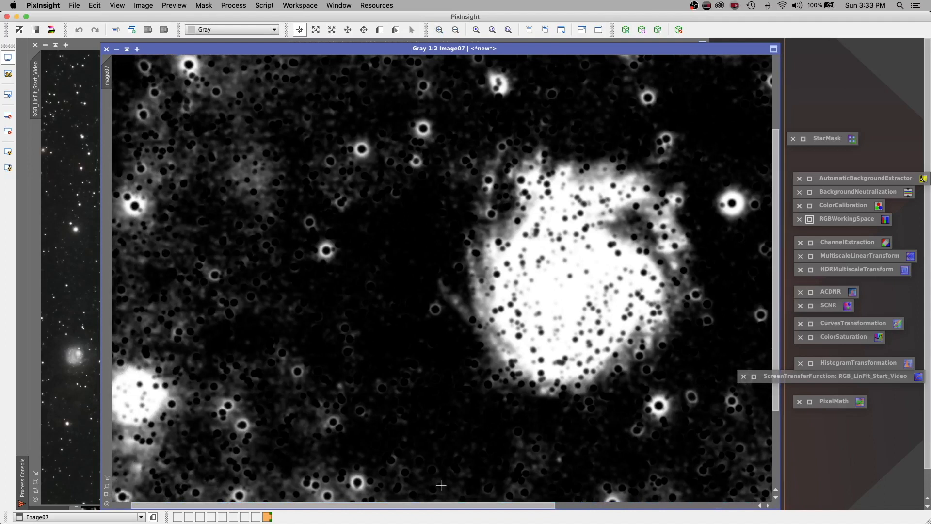
# Step: Open CloneStamp with the subtracted mask Image07 as target and set the brush radius to 25
pyautogui.click(233, 6)
pyautogui.moveTo(237, 276)
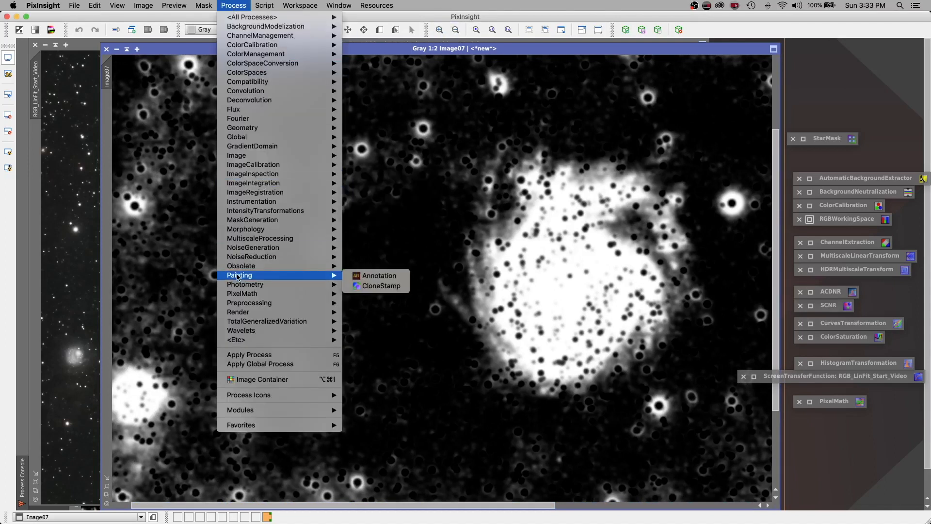
pyautogui.click(383, 287)
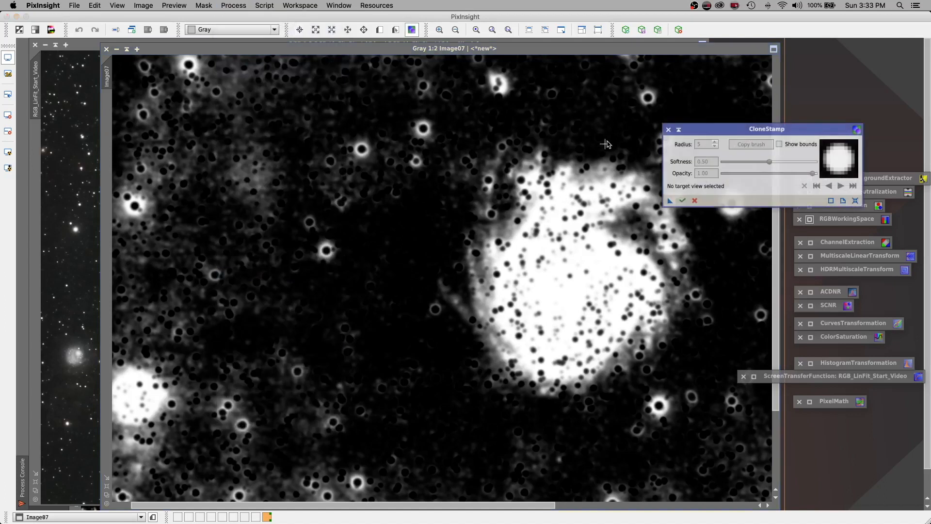
pyautogui.moveTo(725, 137); pyautogui.dragTo(688, 128)
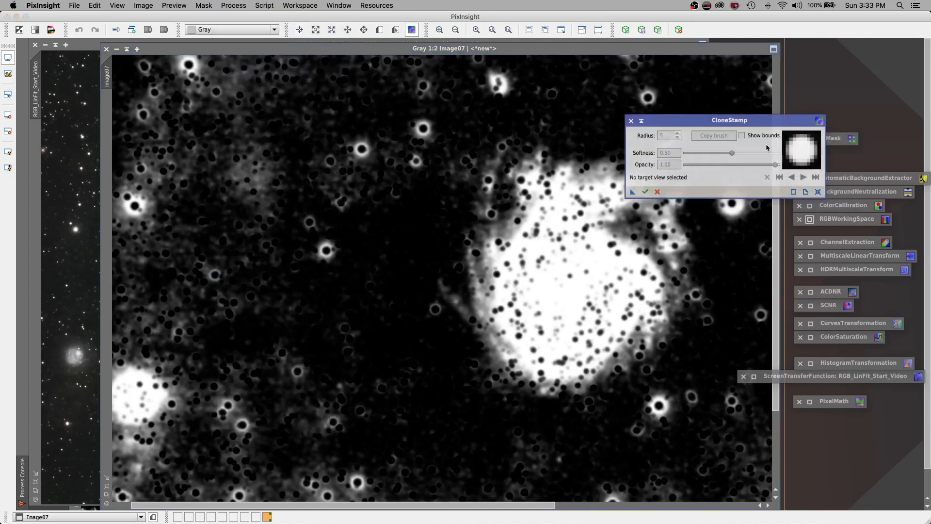
pyautogui.click(816, 190)
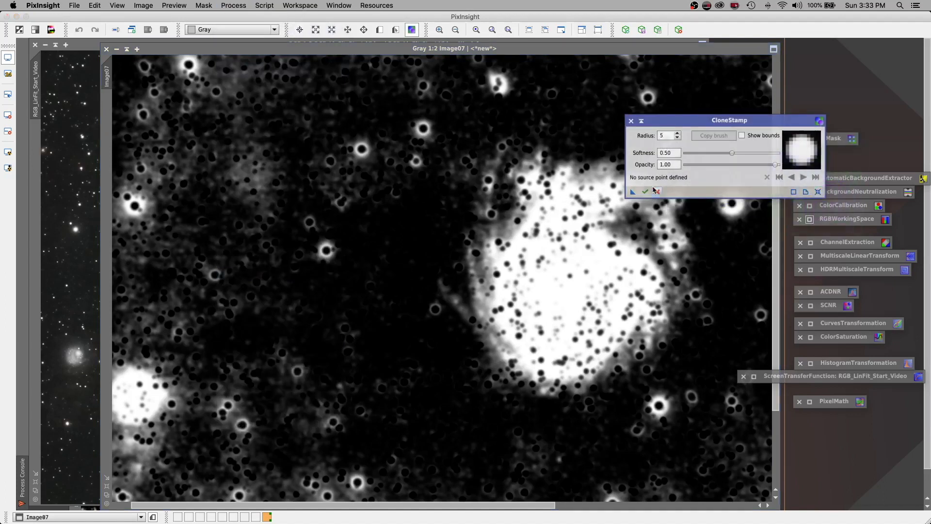
pyautogui.doubleClick(665, 135)
pyautogui.write('25')
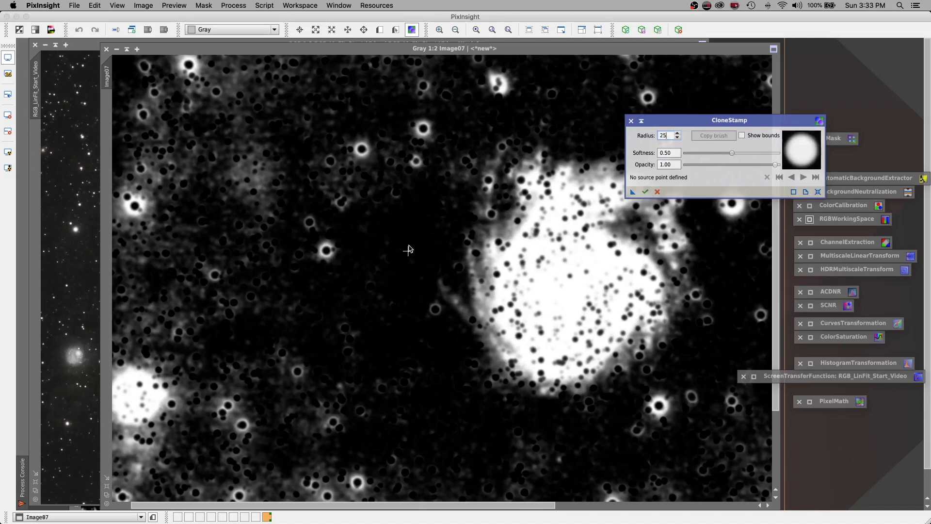
# Step: Sample a dark background area beside the main galaxy and clone it over the faint background spots next to it
pyautogui.keyDown('ctrl'); pyautogui.click(422, 208); pyautogui.keyUp('ctrl')
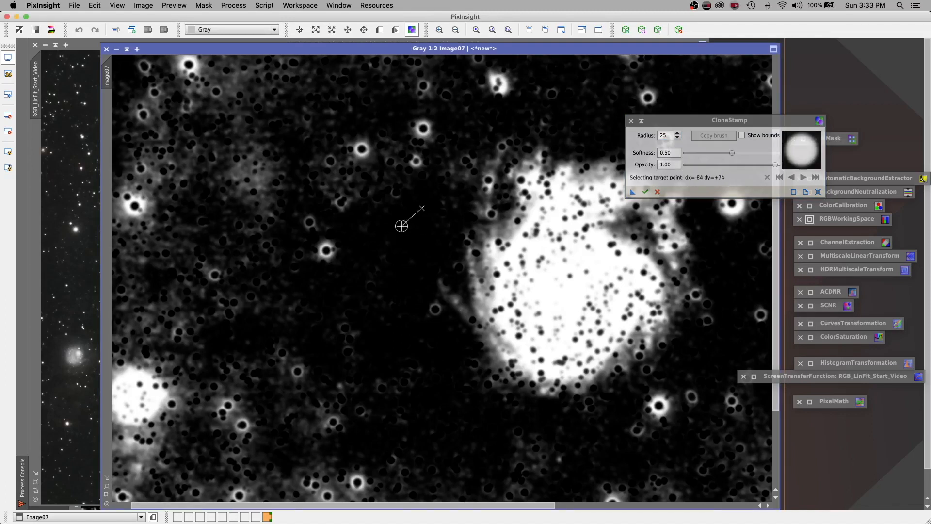
pyautogui.click(387, 244)
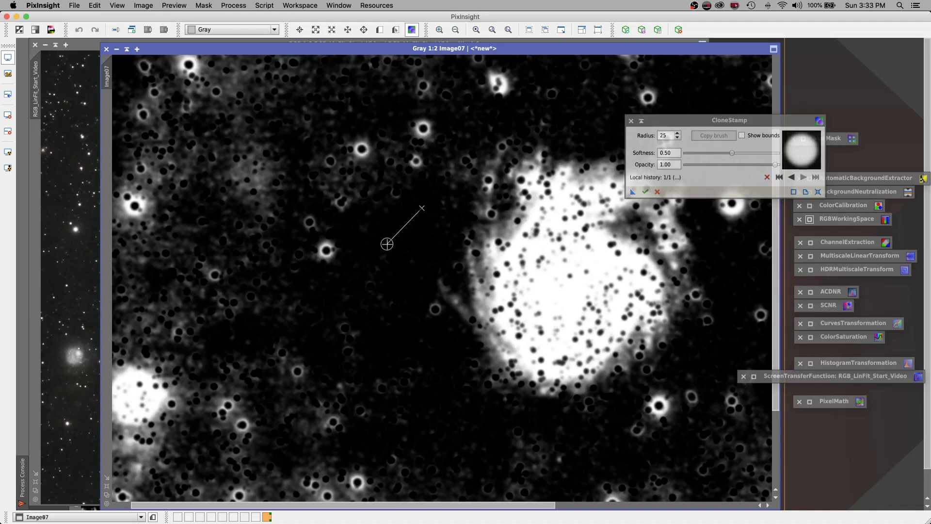
pyautogui.click(381, 258)
pyautogui.click(372, 277)
# Step: Set the CloneStamp radius to 50 and clone dark background over the residue between the two galaxies
pyautogui.doubleClick(663, 136)
pyautogui.write('5')
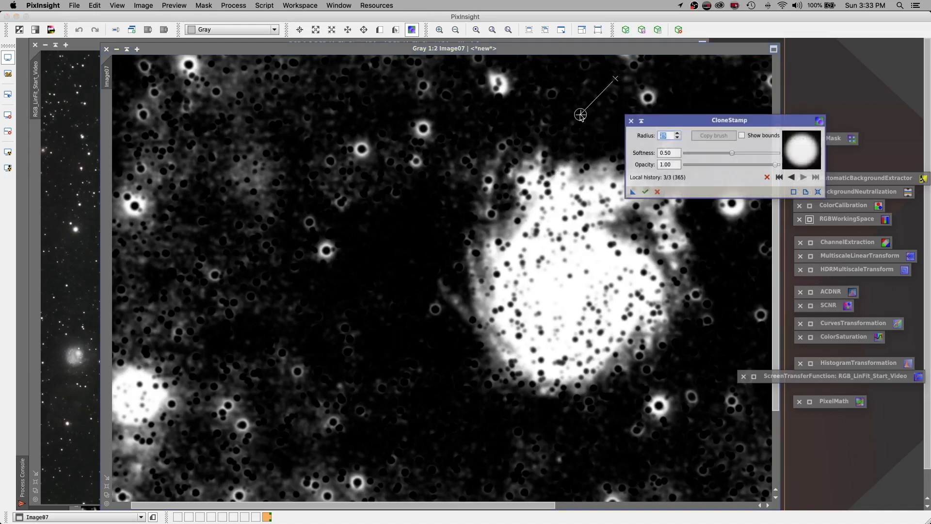
pyautogui.write('0')
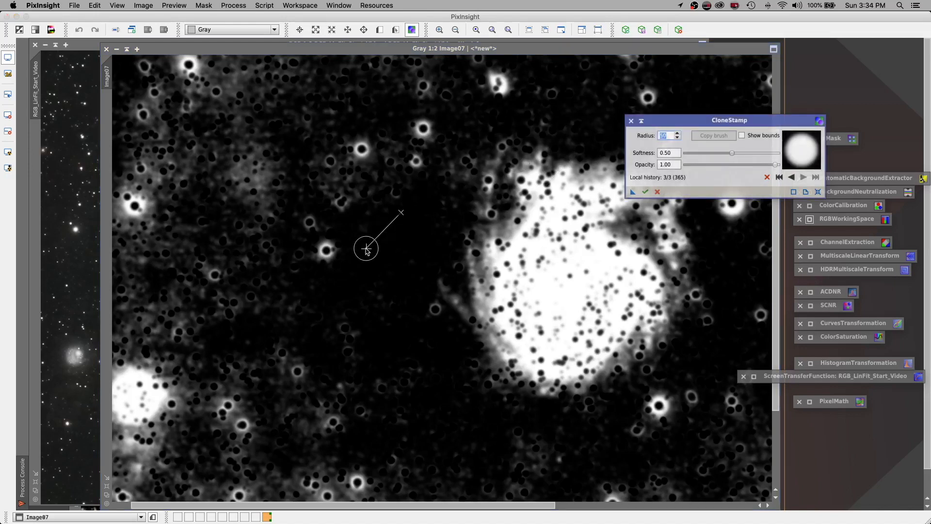
pyautogui.click(360, 294)
pyautogui.click(352, 286)
pyautogui.click(324, 272)
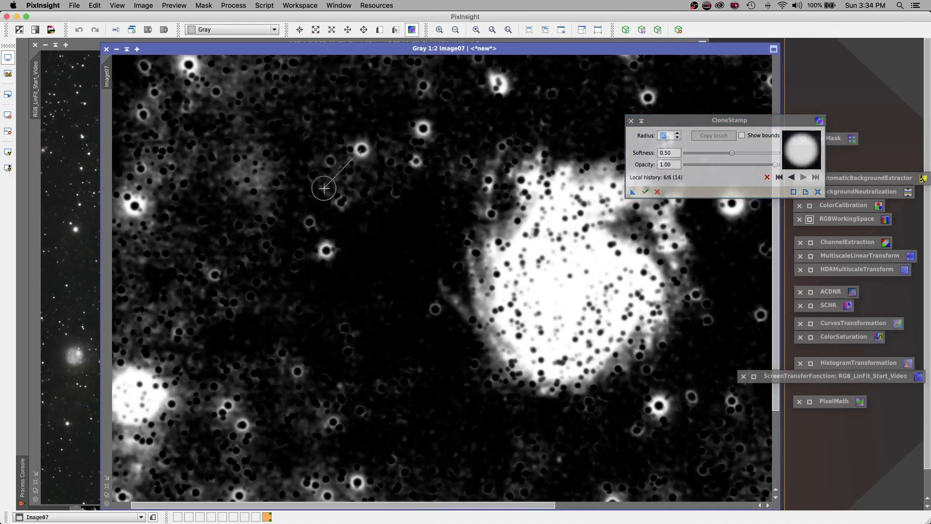
# Step: Resample clean dark background near the main galaxy several times and clone it over the leftover star halos between the galaxies
pyautogui.press('super')
pyautogui.keyDown('super'); pyautogui.click(389, 261); pyautogui.keyUp('super')
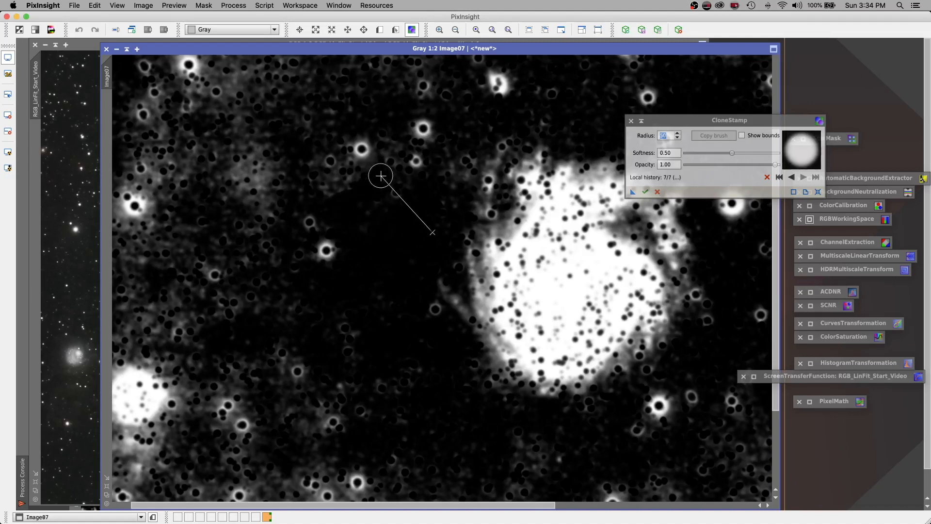
pyautogui.moveTo(339, 187)
pyautogui.mouseDown()
pyautogui.moveTo(366, 168)
pyautogui.moveTo(315, 195)
pyautogui.moveTo(314, 225)
pyautogui.mouseUp()
pyautogui.press('super')
pyautogui.keyDown('super'); pyautogui.click(421, 230); pyautogui.keyUp('super')
pyautogui.moveTo(353, 233)
pyautogui.mouseDown()
pyautogui.moveTo(367, 218)
pyautogui.moveTo(354, 218)
pyautogui.mouseUp()
pyautogui.press('super')
pyautogui.press('super')
pyautogui.keyDown('super'); pyautogui.click(411, 235); pyautogui.keyUp('super')
pyautogui.click(326, 248)
pyautogui.moveTo(319, 266)
pyautogui.mouseDown()
pyautogui.moveTo(336, 245)
pyautogui.moveTo(316, 242)
pyautogui.moveTo(300, 262)
pyautogui.moveTo(304, 244)
pyautogui.moveTo(327, 258)
pyautogui.mouseUp()
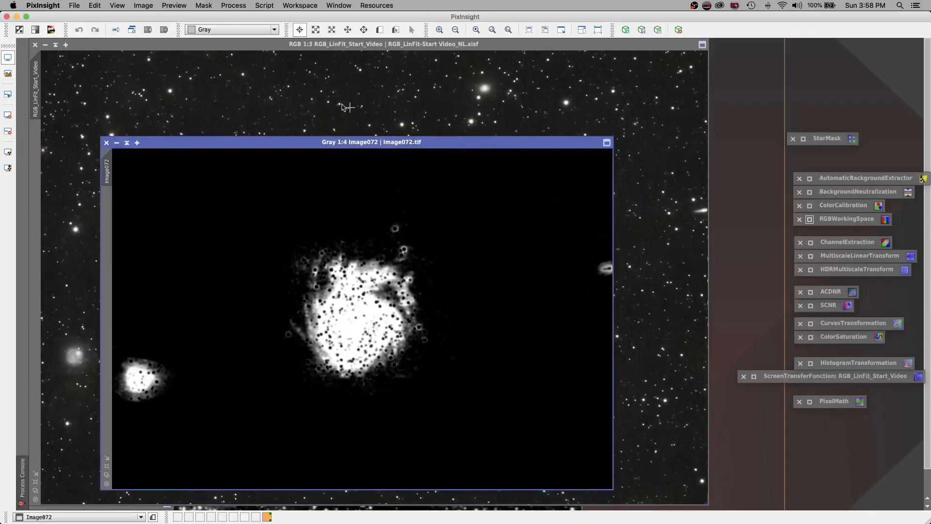
# Step: Apply the cleaned galaxy mask Image072 to the RGB image and collapse the mask's window
pyautogui.moveTo(440, 145); pyautogui.dragTo(400, 77)
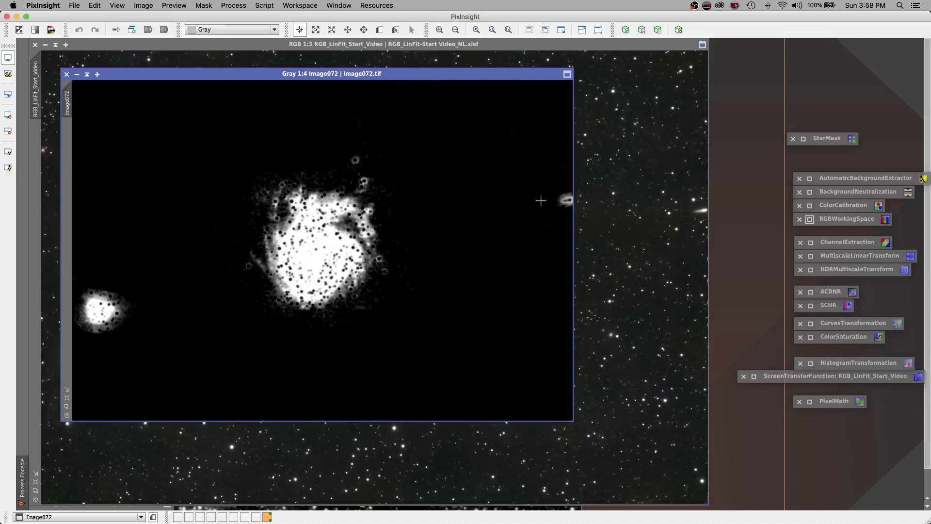
pyautogui.moveTo(413, 77); pyautogui.dragTo(610, 111)
pyautogui.click(395, 46)
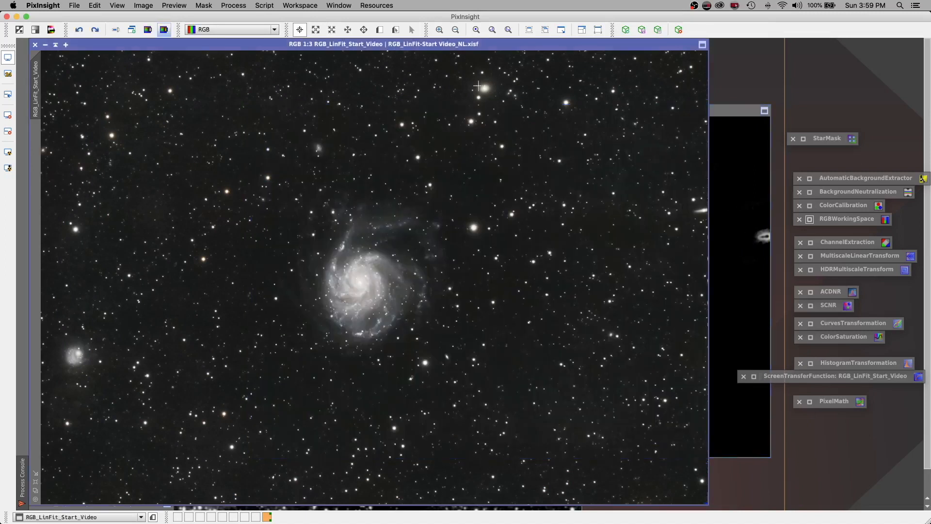
pyautogui.click(731, 118)
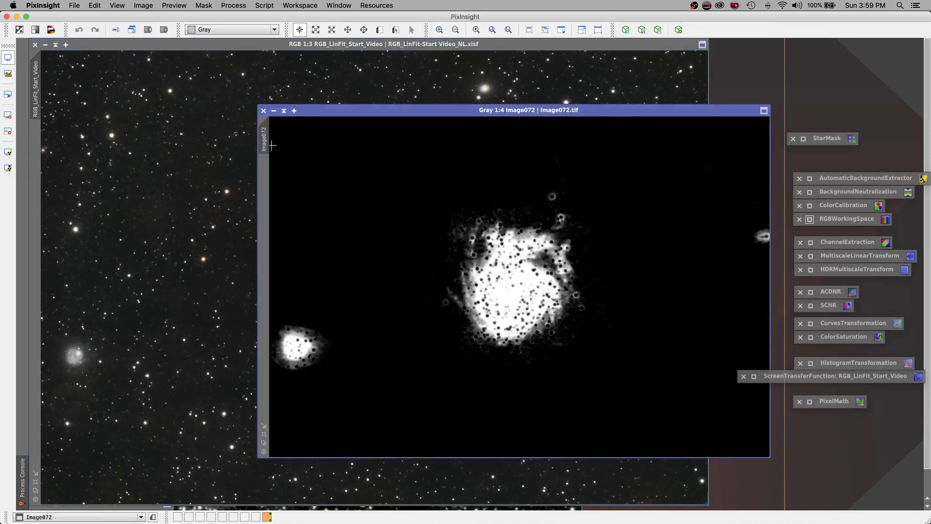
pyautogui.moveTo(270, 140); pyautogui.dragTo(37, 161)
pyautogui.click(284, 111)
pyautogui.click(265, 44)
# Step: Show the mask overlay on the RGB image, check its coverage of the galaxy up close, and hide the overlay
pyautogui.press('super+k')
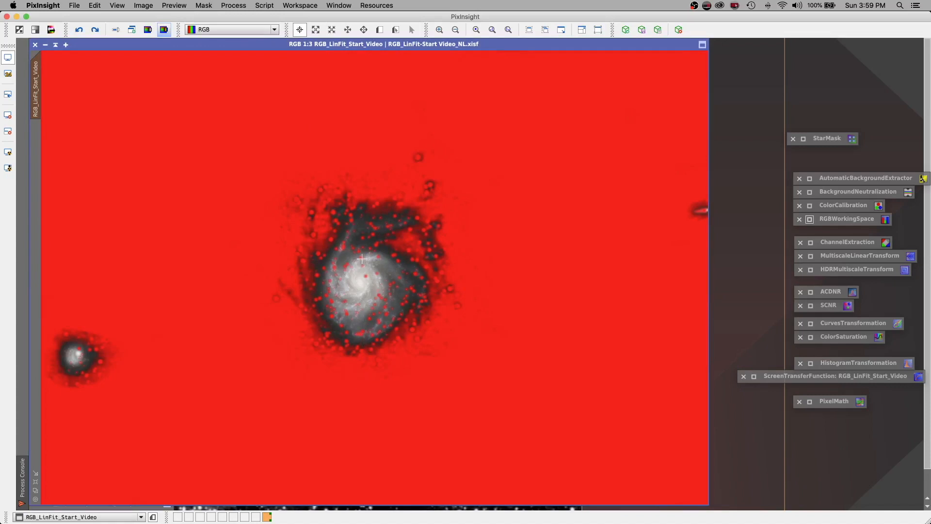
pyautogui.scroll(1, 363, 250)
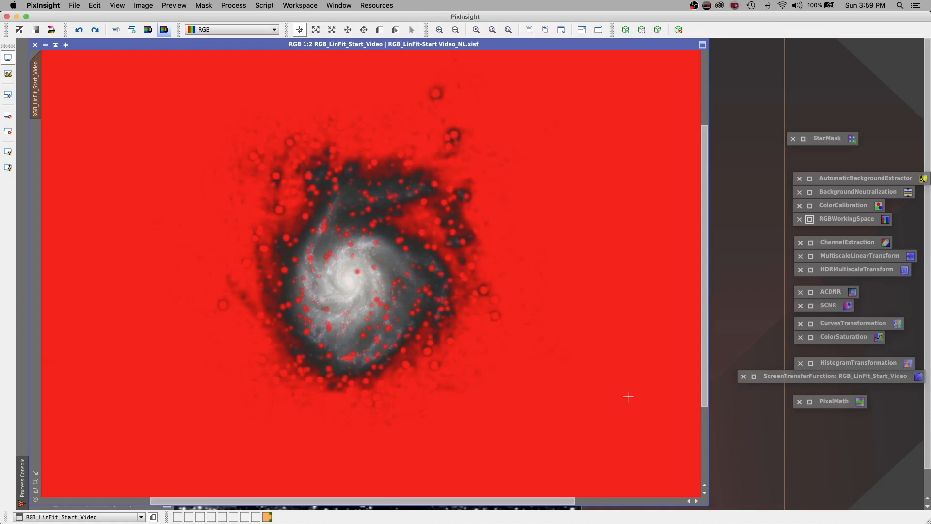
pyautogui.scroll(-1, 628, 396)
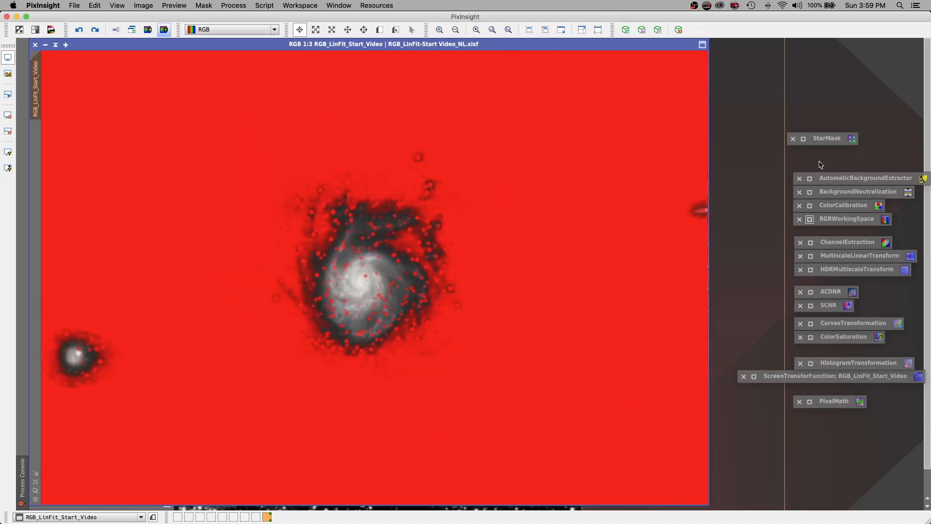
pyautogui.press('super+k')
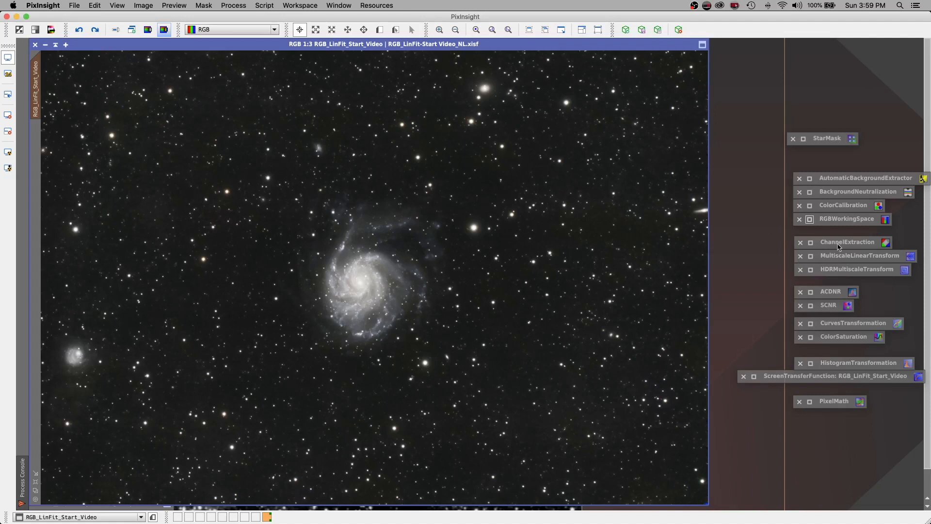
# Step: Restore the MultiscaleLinearTransform window, check layers 5 to 8, and set the bias of layer 5 to 0.1
pyautogui.click(812, 257)
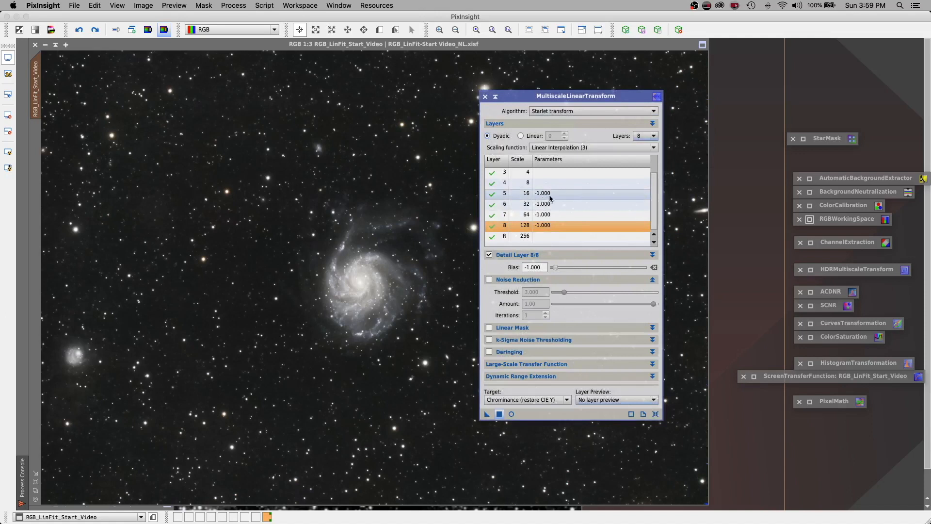
pyautogui.click(551, 193)
pyautogui.click(550, 204)
pyautogui.click(550, 215)
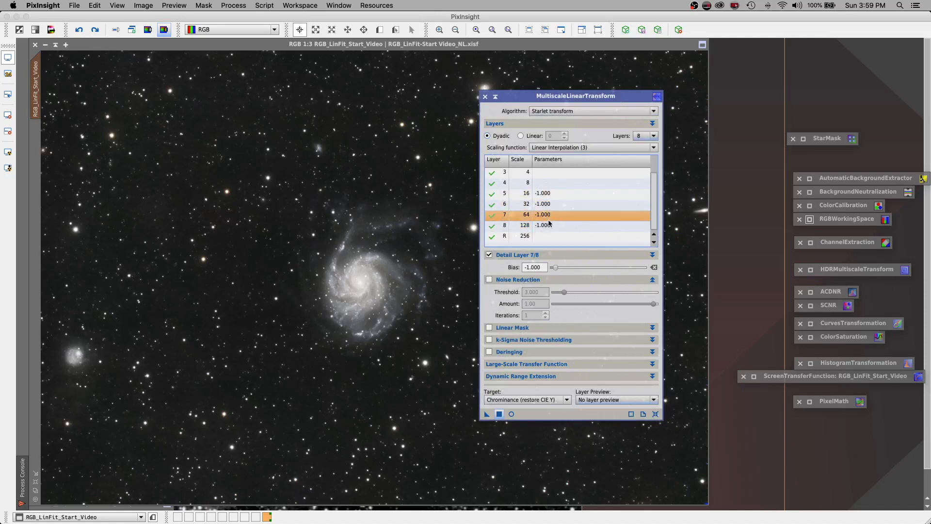
pyautogui.click(550, 225)
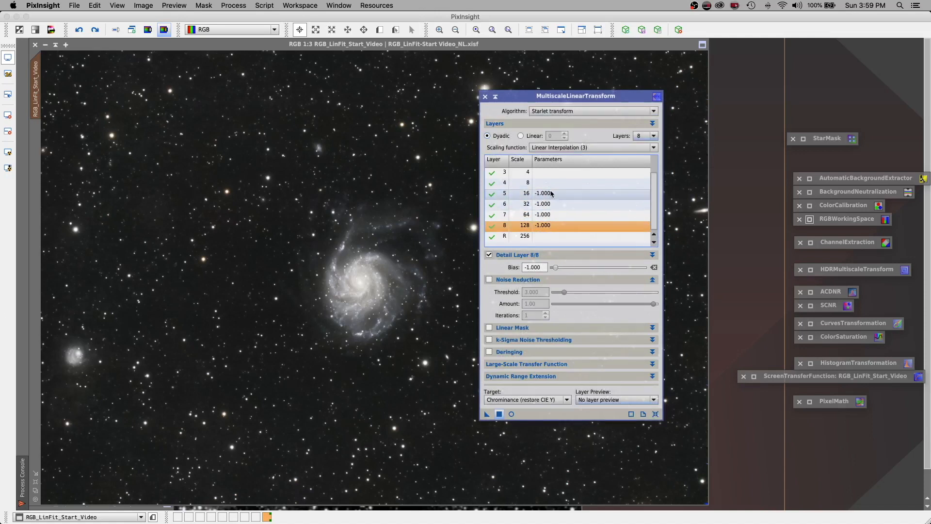
pyautogui.click(552, 194)
pyautogui.click(542, 268)
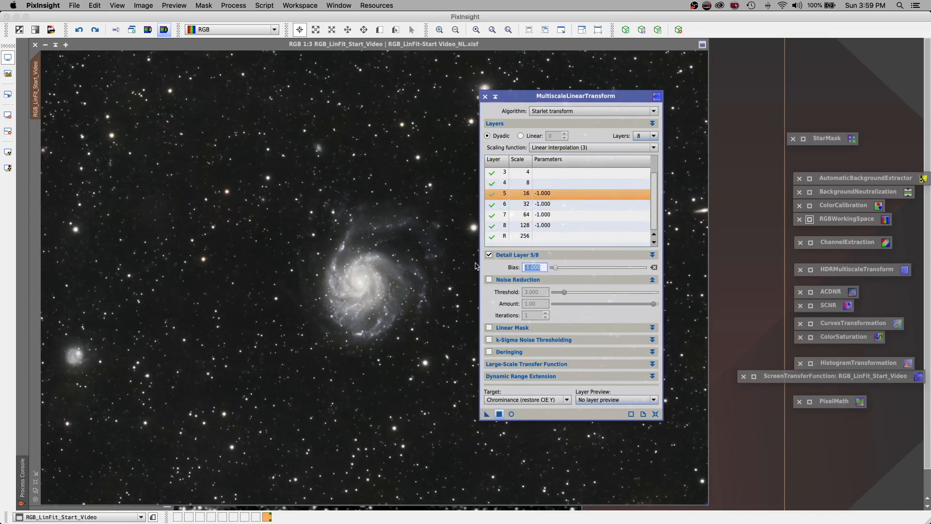
pyautogui.write('.1')
# Step: Set the bias of MultiscaleLinearTransform layer 6 to 0.1
pyautogui.click(552, 204)
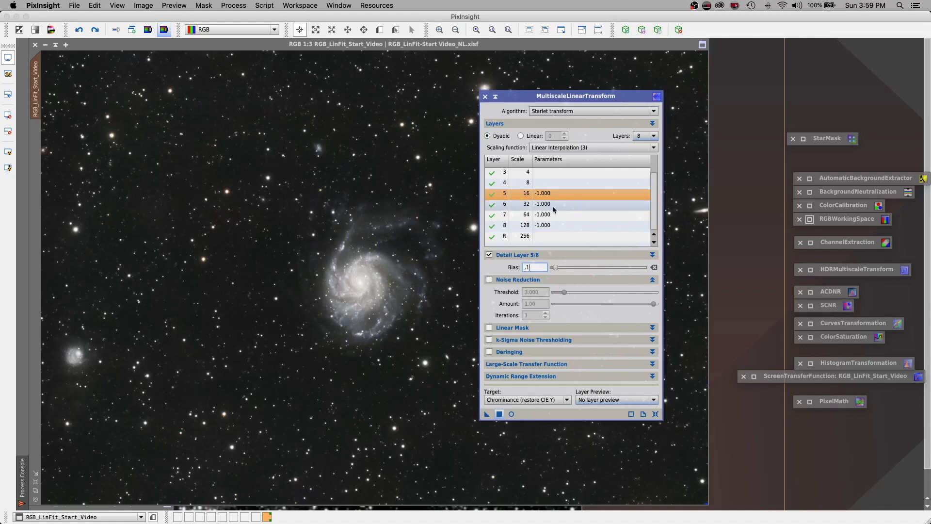
pyautogui.click(543, 268)
pyautogui.write('.')
pyautogui.click(444, 258)
pyautogui.scroll(-1, 445, 258)
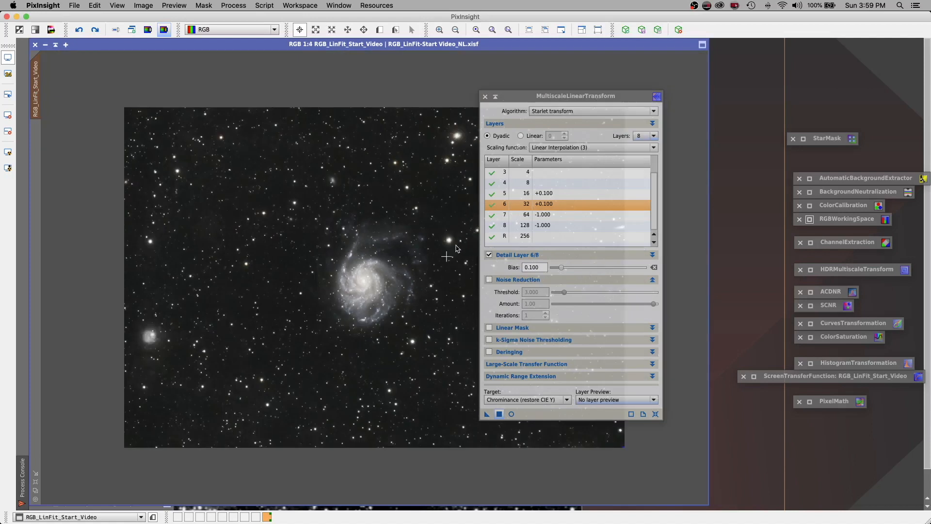
# Step: Set the bias of MultiscaleLinearTransform layers 7 and 8 to 0.15 each
pyautogui.click(541, 215)
pyautogui.click(539, 268)
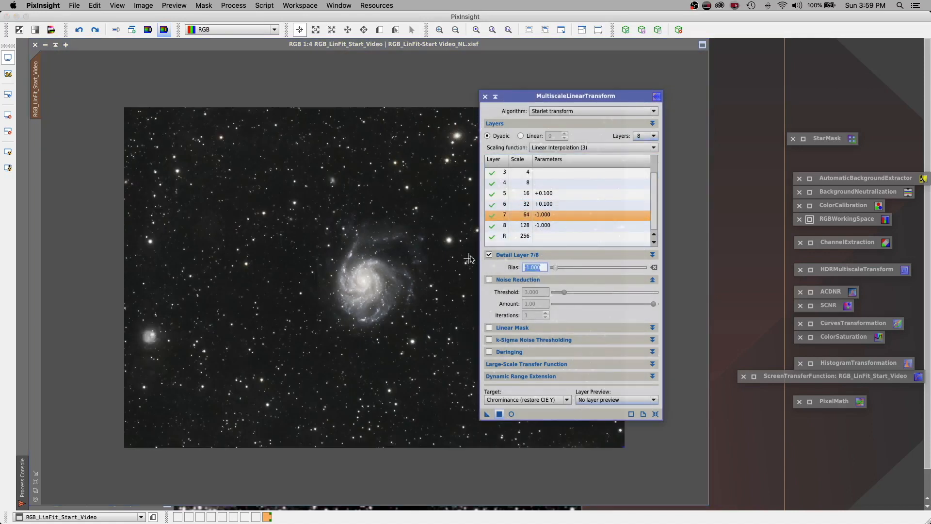
pyautogui.click(562, 204)
pyautogui.click(547, 214)
pyautogui.moveTo(545, 269); pyautogui.dragTo(468, 264)
pyautogui.write('.')
pyautogui.click(541, 229)
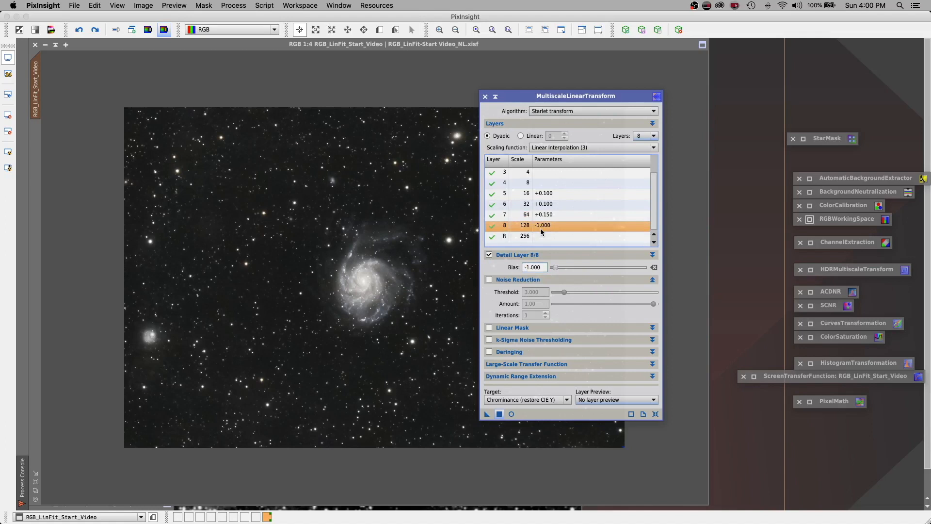
pyautogui.moveTo(544, 268); pyautogui.dragTo(412, 261)
pyautogui.write('.15')
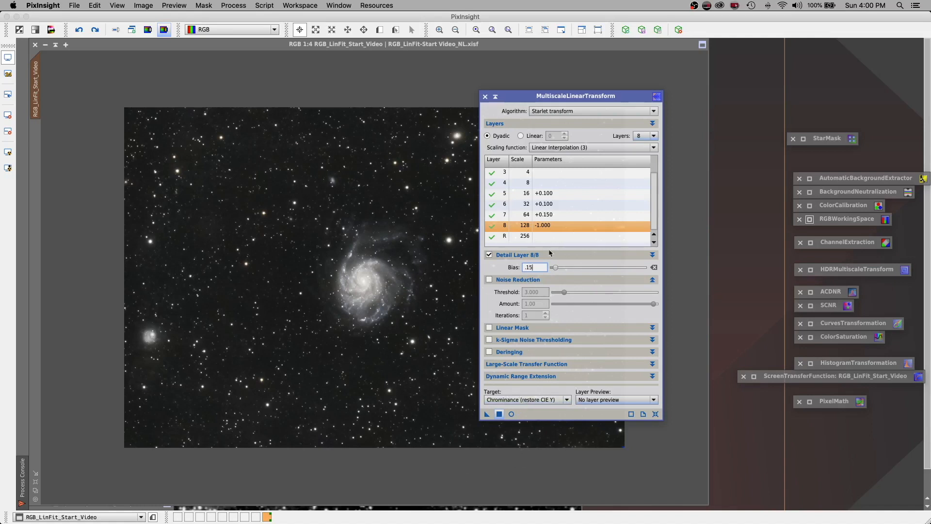
# Step: Apply MultiscaleLinearTransform to the RGB image, compare the galaxy before and after at 1:1, and collapse the process window
pyautogui.click(499, 413)
pyautogui.moveTo(509, 95); pyautogui.dragTo(597, 91)
pyautogui.click(439, 29)
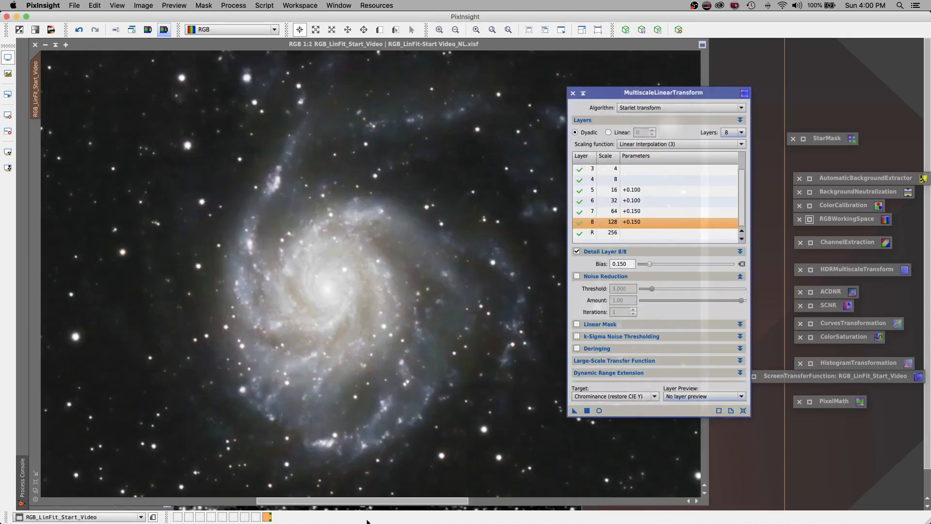
pyautogui.click(78, 31)
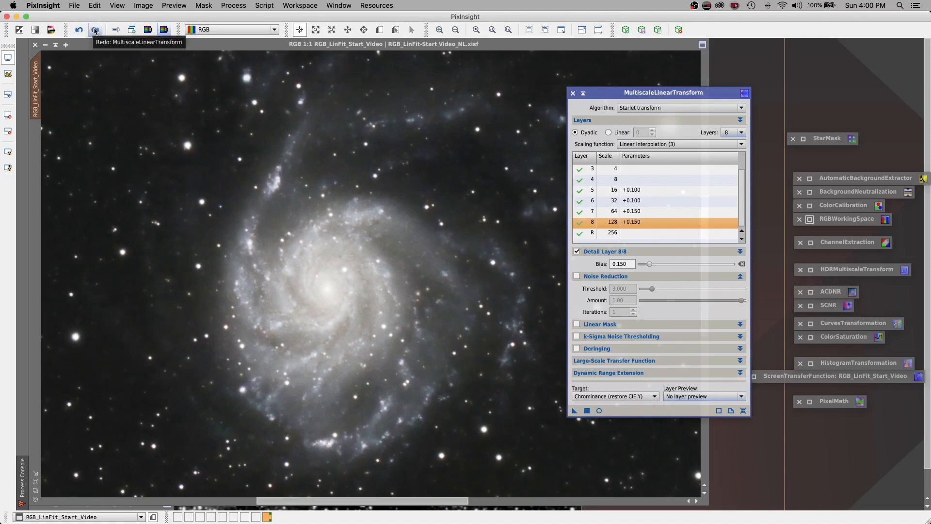
pyautogui.click(95, 30)
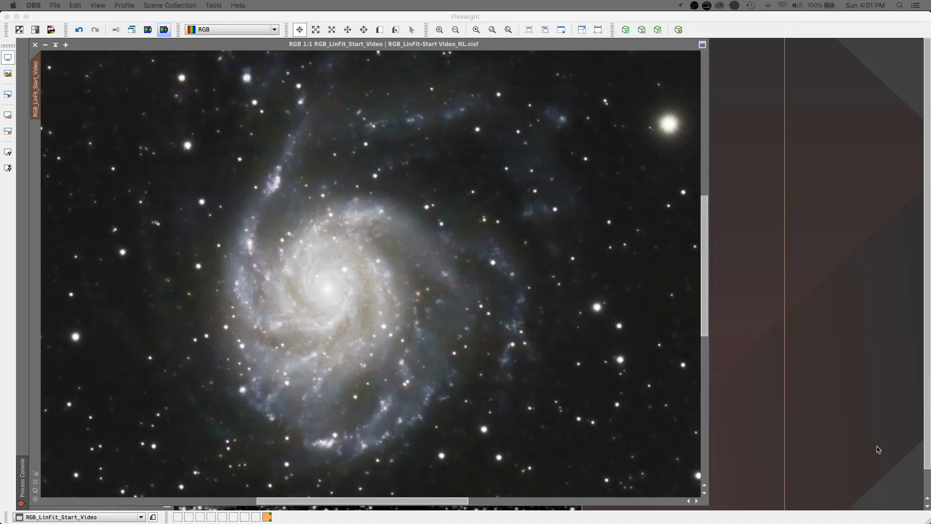
pyautogui.click(871, 455)
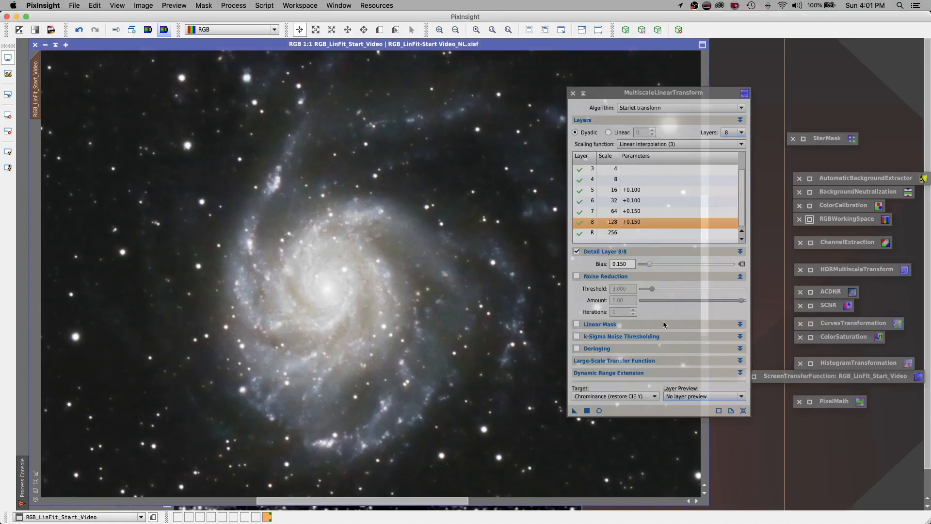
pyautogui.click(582, 94)
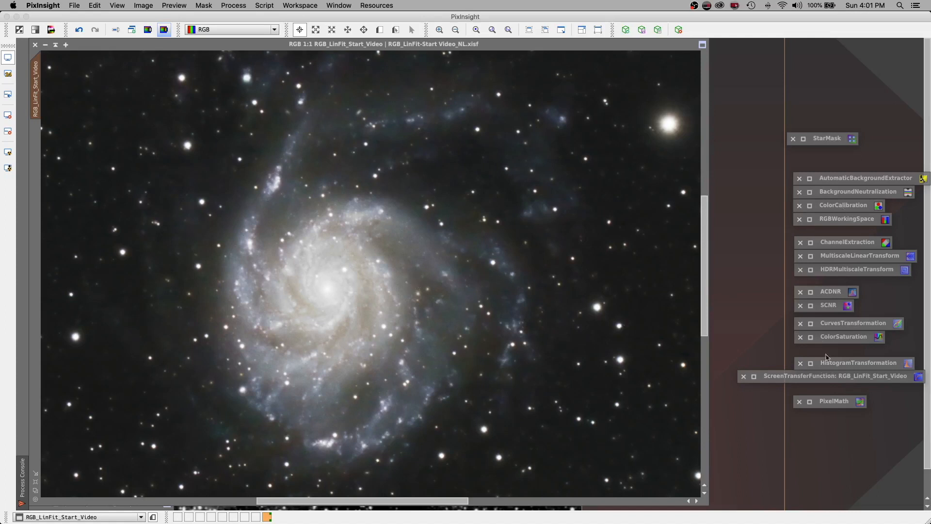
# Step: Open ColorSaturation with its real-time preview and add four points along the curve near zero saturation
pyautogui.doubleClick(814, 342)
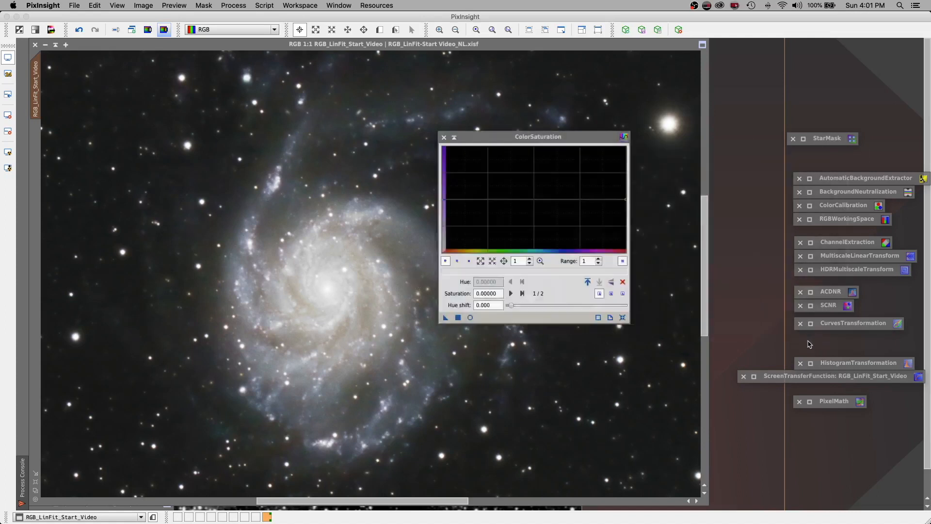
pyautogui.moveTo(543, 137); pyautogui.dragTo(694, 143)
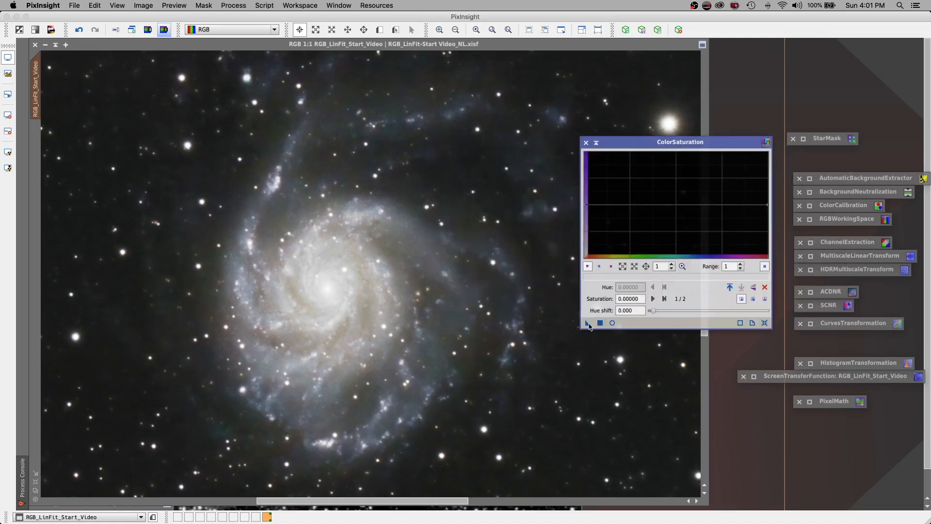
pyautogui.click(611, 323)
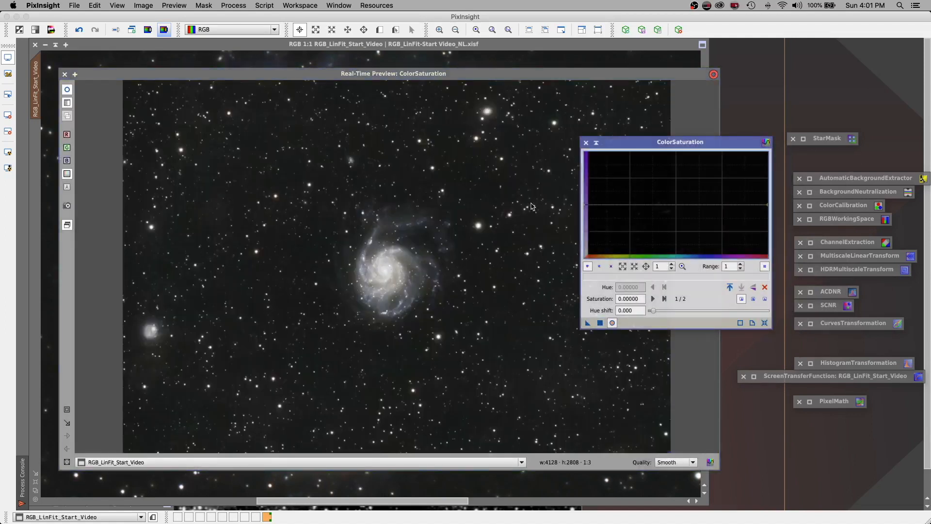
pyautogui.click(619, 204)
pyautogui.click(674, 203)
pyautogui.click(717, 204)
pyautogui.click(756, 204)
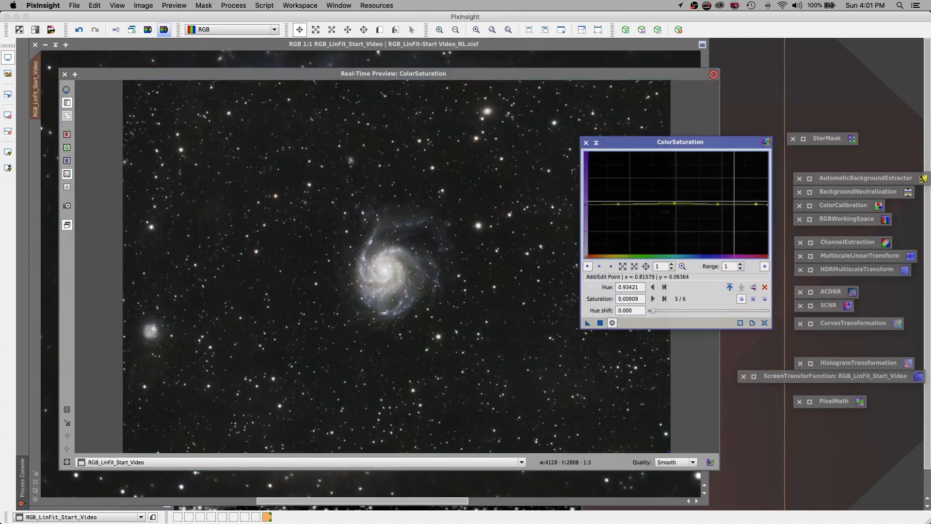
# Step: Raise the curve's red end to about 0.21 and the blue point at hue 0.72 to about 0.34, and compare the preview on and off
pyautogui.moveTo(586, 204)
pyautogui.mouseDown()
pyautogui.moveTo(596, 169)
pyautogui.moveTo(592, 193)
pyautogui.mouseUp()
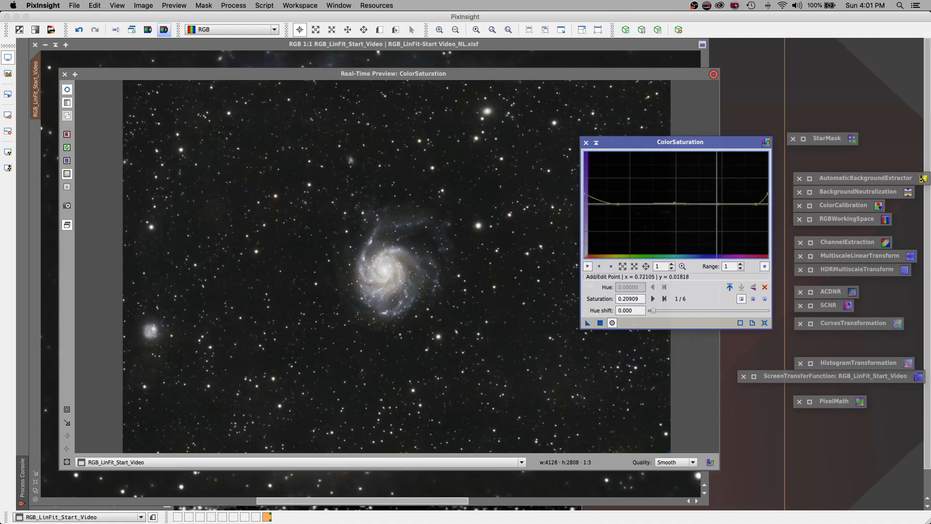
pyautogui.moveTo(717, 204)
pyautogui.mouseDown()
pyautogui.moveTo(721, 153)
pyautogui.moveTo(715, 194)
pyautogui.moveTo(717, 174)
pyautogui.moveTo(716, 187)
pyautogui.mouseUp()
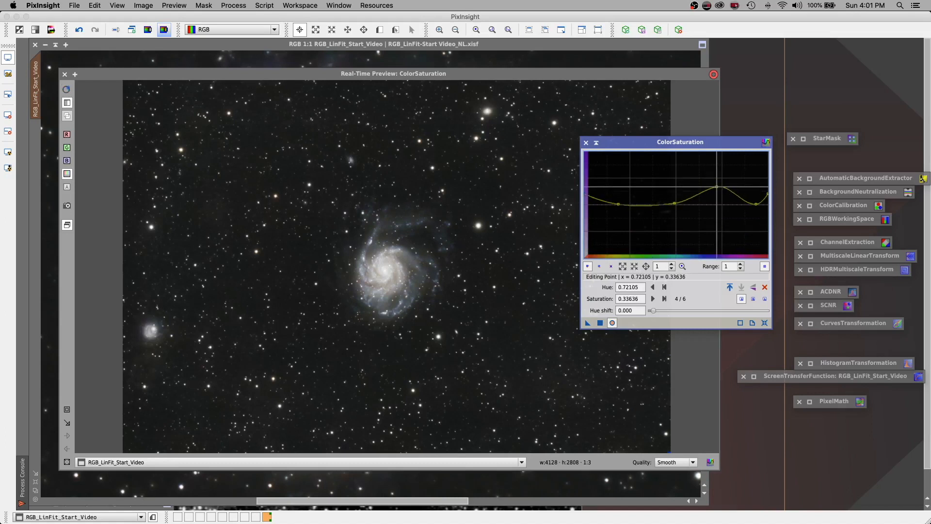
pyautogui.click(612, 323)
pyautogui.click(613, 323)
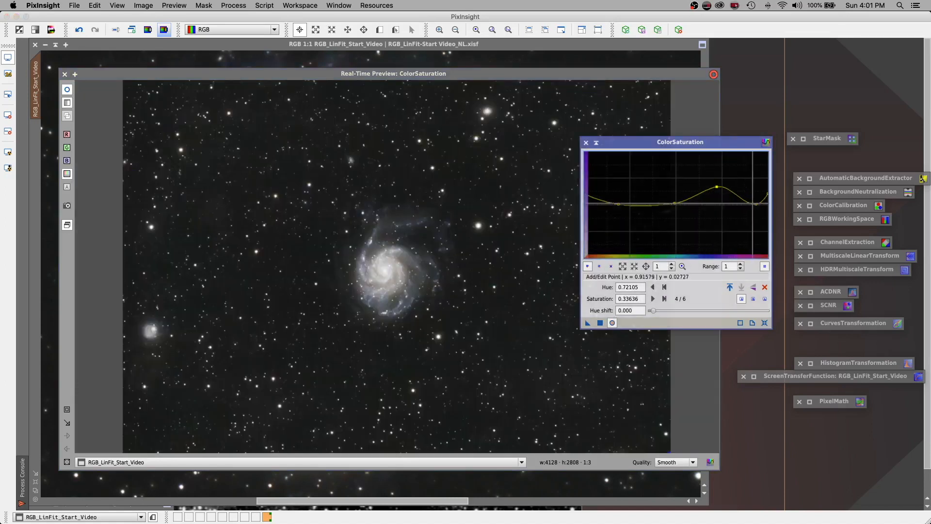
# Step: Move the magenta point to hue about 0.87 and saturation about 0.43, and compare the result by toggling the real-time preview
pyautogui.click(754, 203)
pyautogui.moveTo(754, 204); pyautogui.dragTo(744, 182)
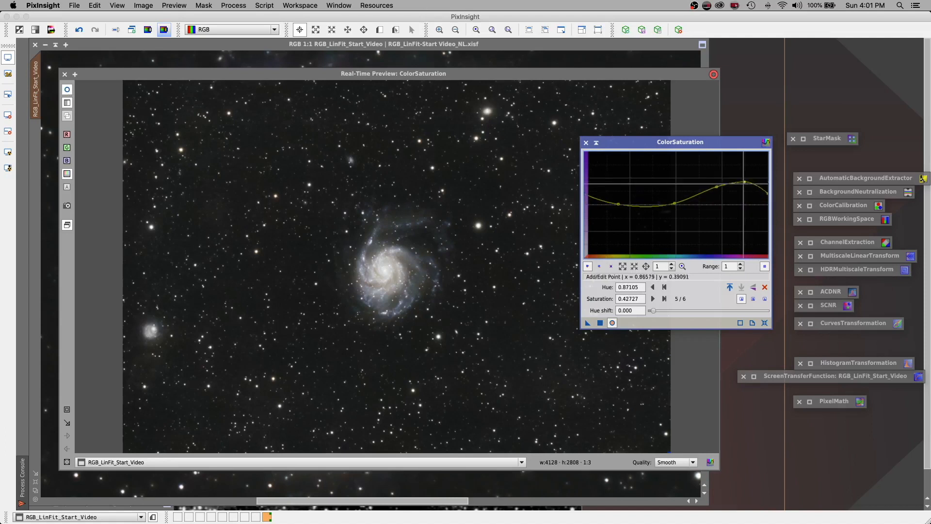
pyautogui.click(612, 323)
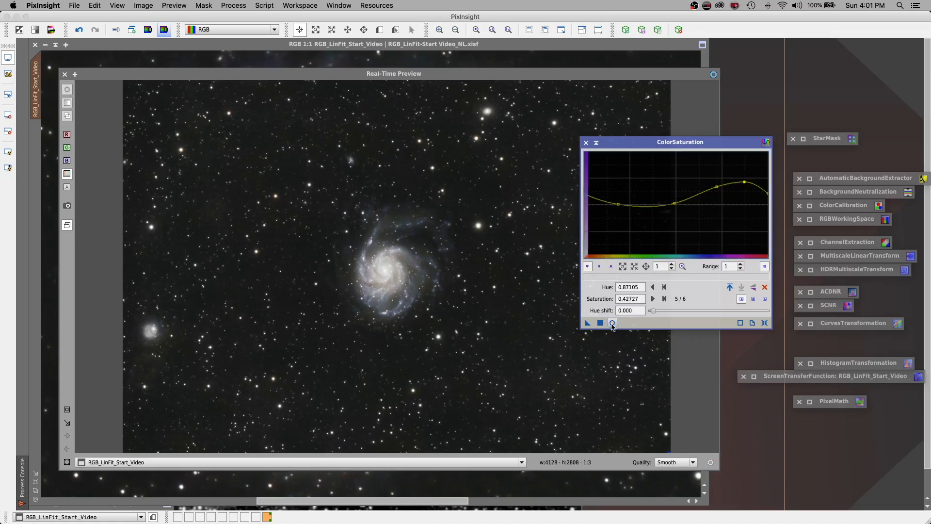
pyautogui.click(611, 323)
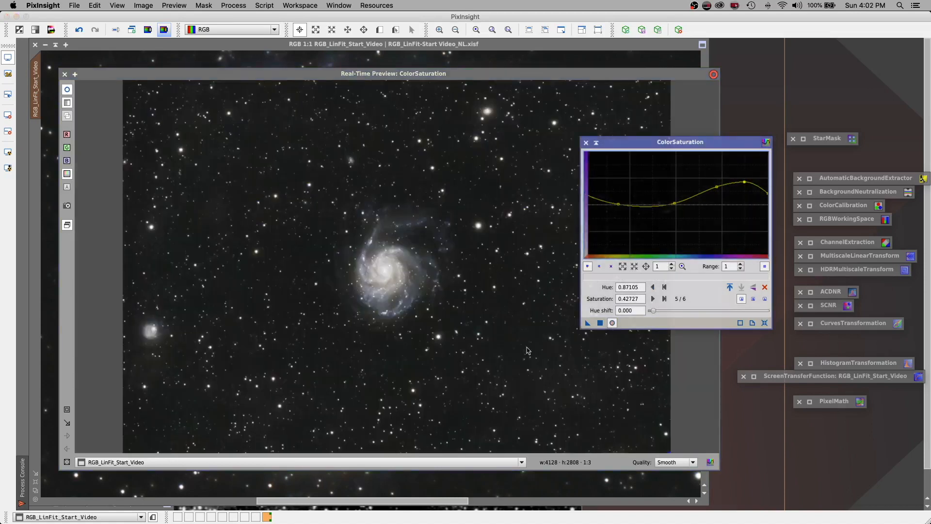
# Step: Apply the ColorSaturation curve to the RGB image, collapse the process window, and close the real-time preview
pyautogui.click(599, 323)
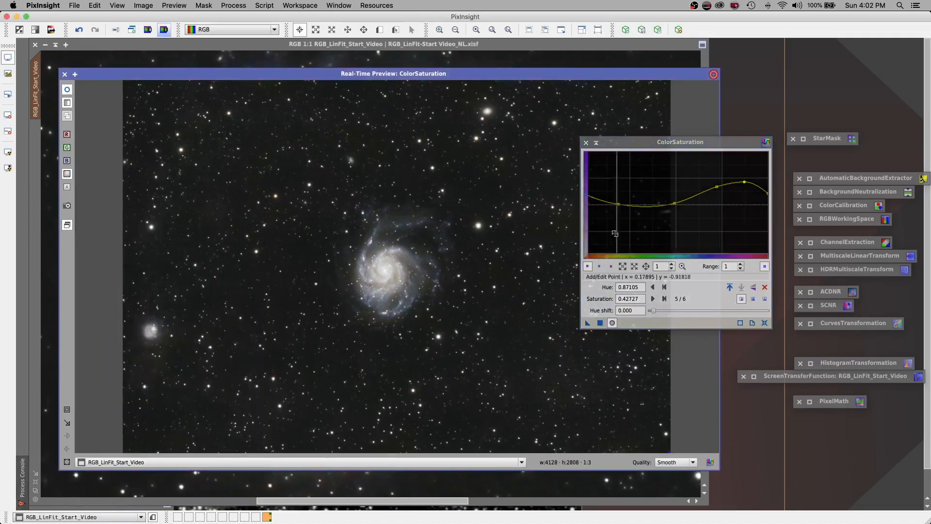
pyautogui.click(595, 143)
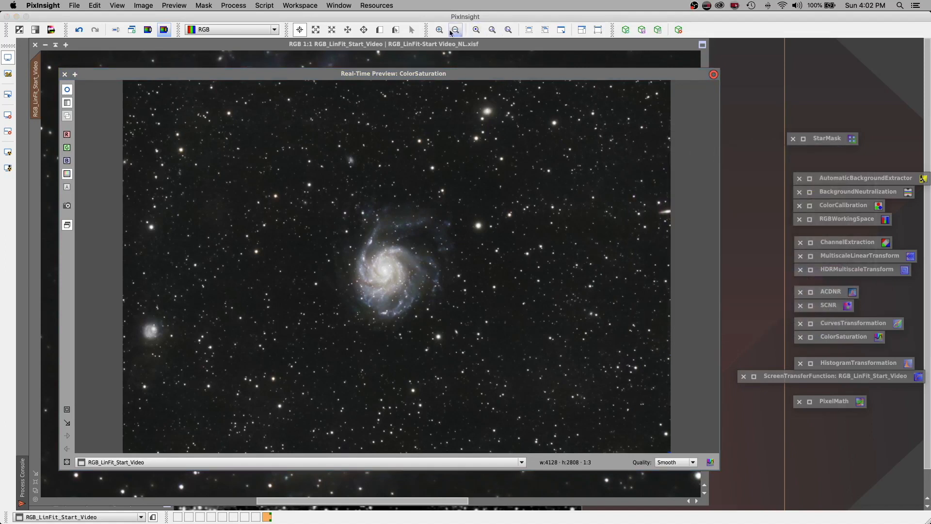
pyautogui.click(64, 74)
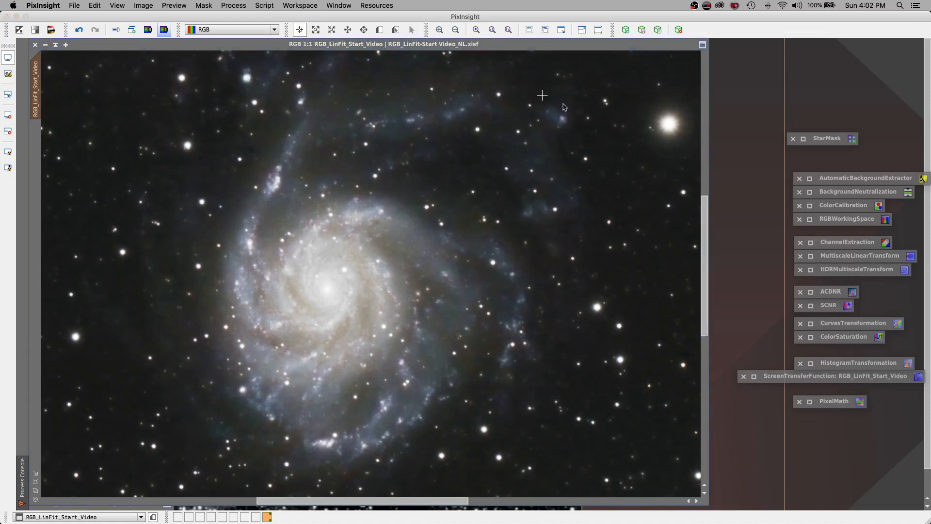
# Step: Open HDRMultiscaleTransform and set 7 layers and 1 iteration with To lightness and Lightness mask enabled
pyautogui.doubleClick(810, 270)
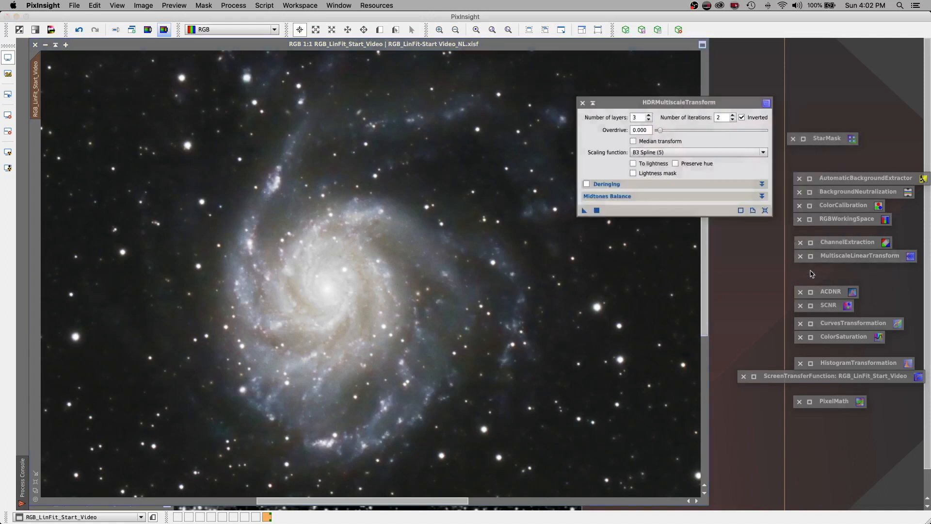
pyautogui.click(732, 120)
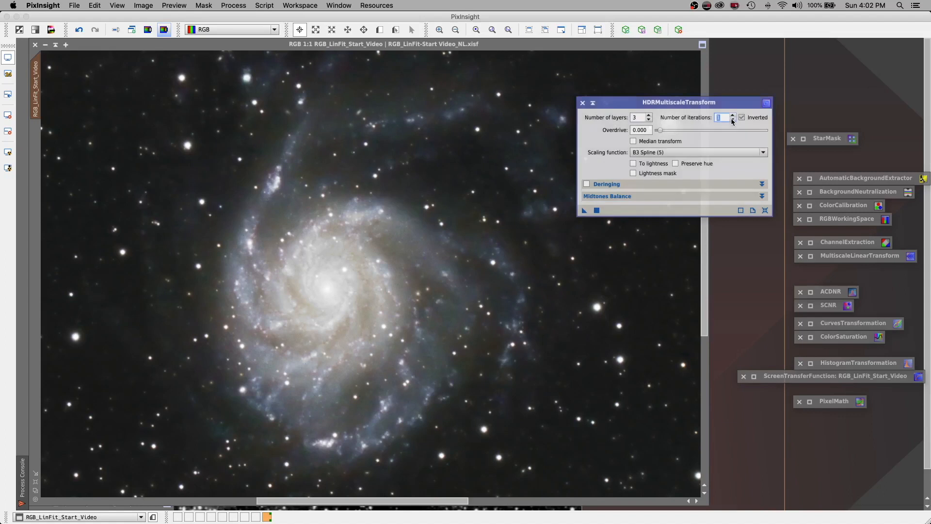
pyautogui.click(649, 117)
pyautogui.click(633, 163)
pyautogui.click(634, 174)
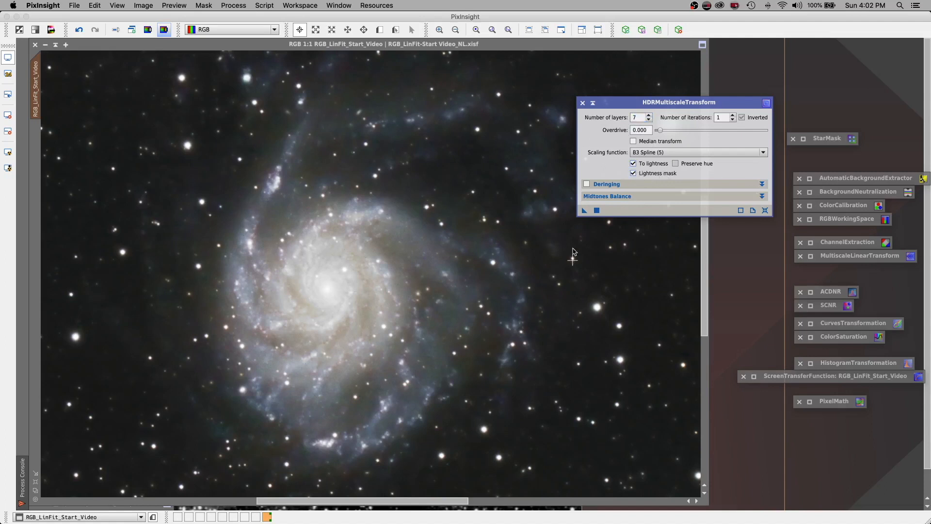
# Step: Try the 7-layer HDRMultiscaleTransform on the RGB image, inspect the galaxy at different magnifications, and undo it
pyautogui.click(597, 210)
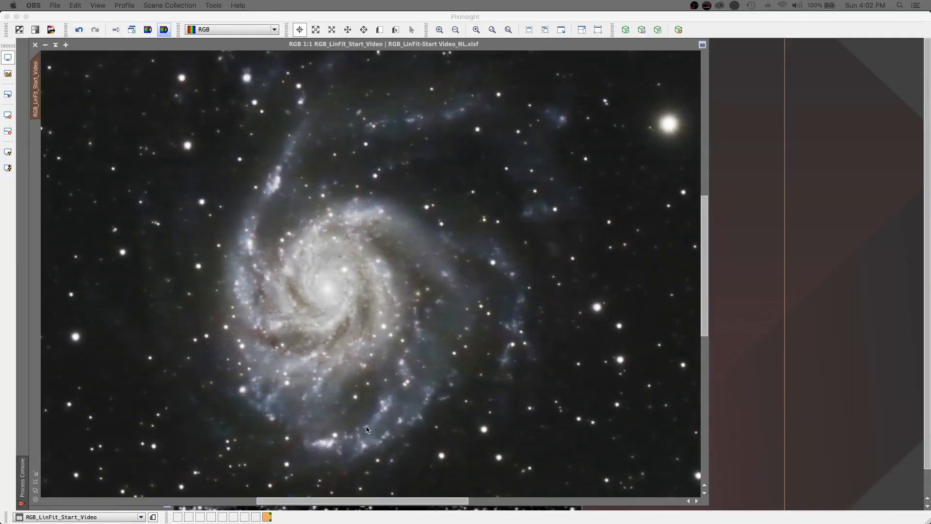
pyautogui.scroll(-2, 322, 308)
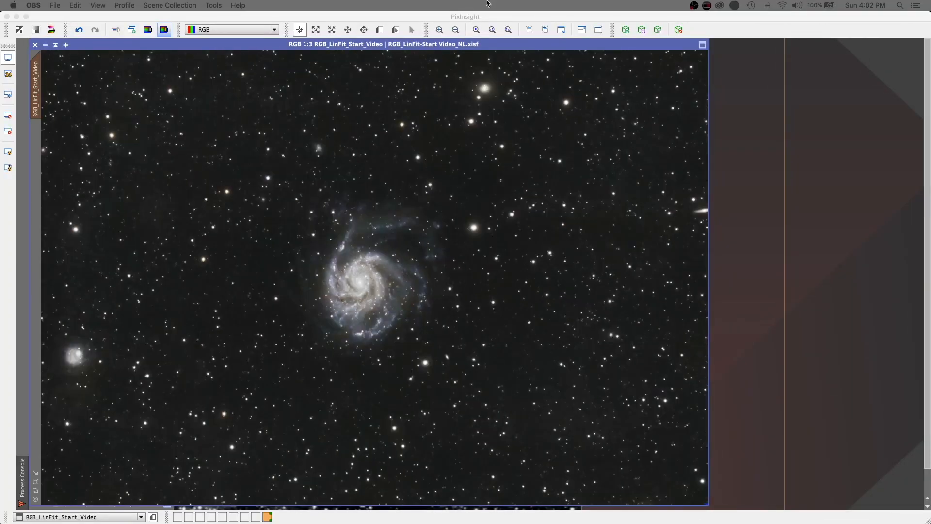
pyautogui.click(441, 31)
pyautogui.click(441, 30)
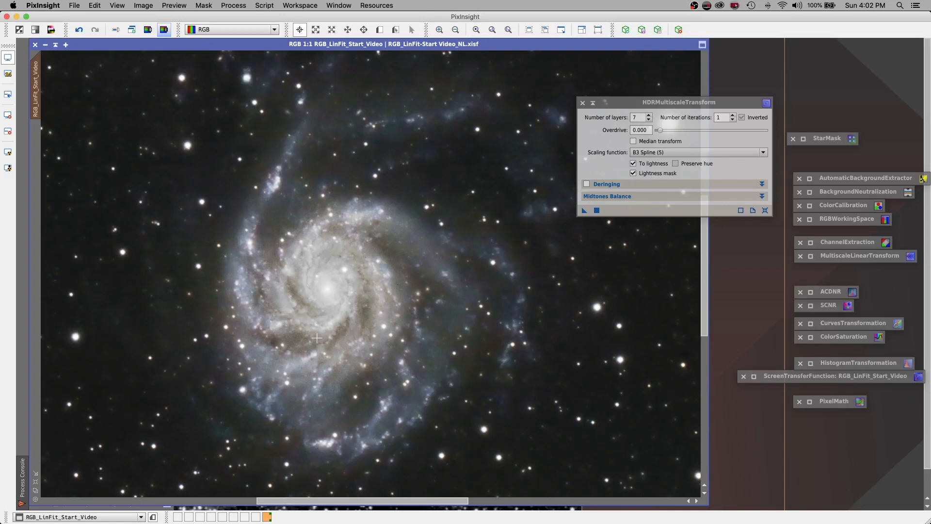
pyautogui.click(79, 31)
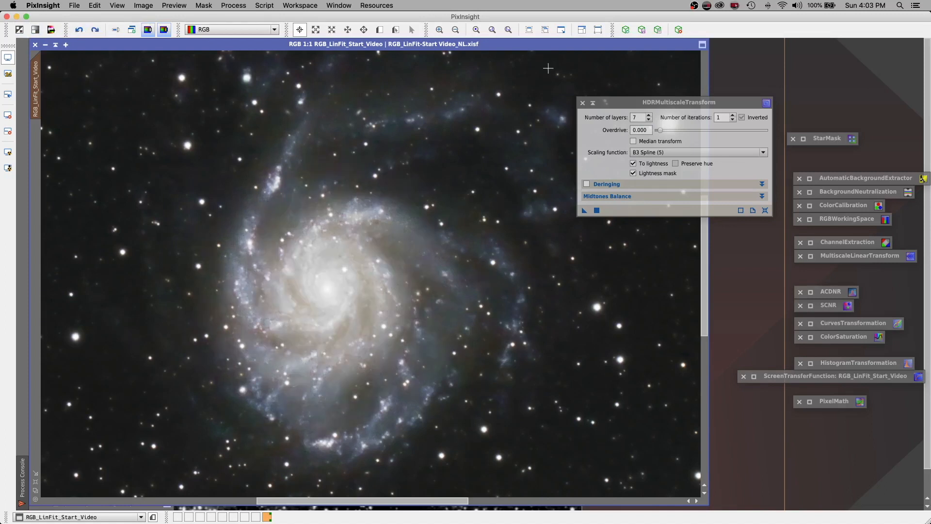
# Step: Try HDRMultiscaleTransform on the RGB image with 9 layers and with 8 layers, undoing each attempt
pyautogui.click(648, 116)
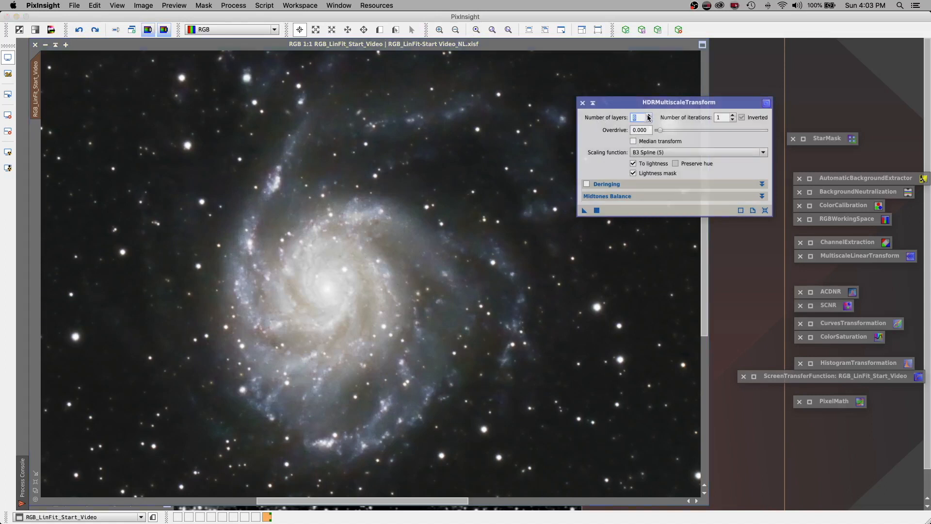
pyautogui.click(597, 210)
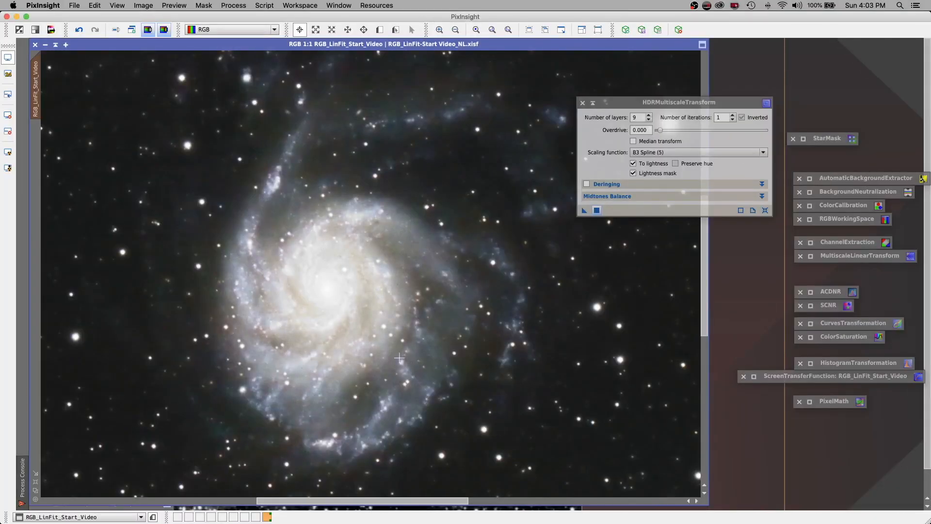
pyautogui.click(79, 31)
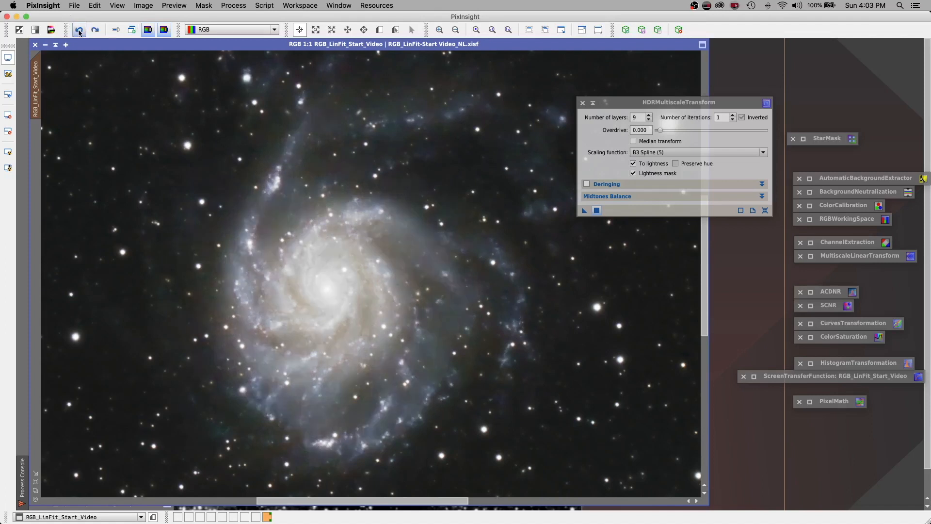
pyautogui.click(650, 121)
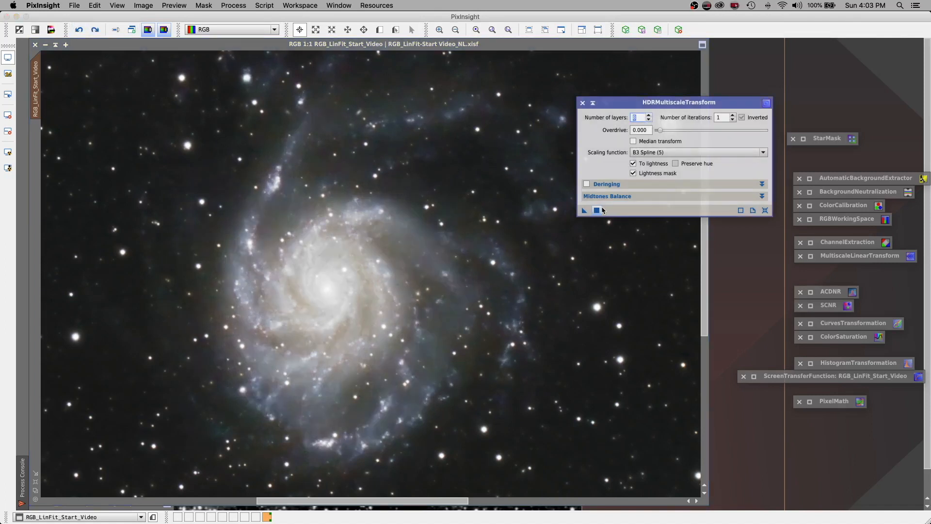
pyautogui.moveTo(596, 210); pyautogui.dragTo(372, 323)
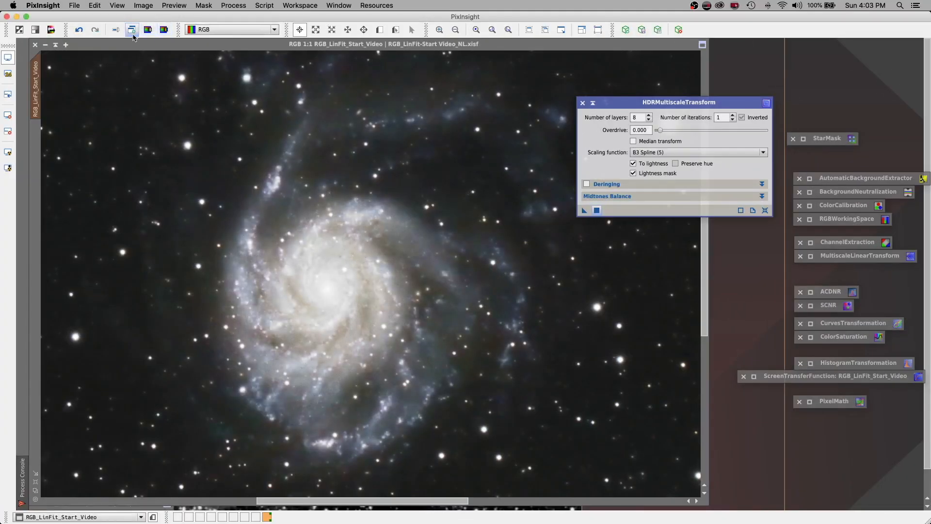
pyautogui.click(79, 32)
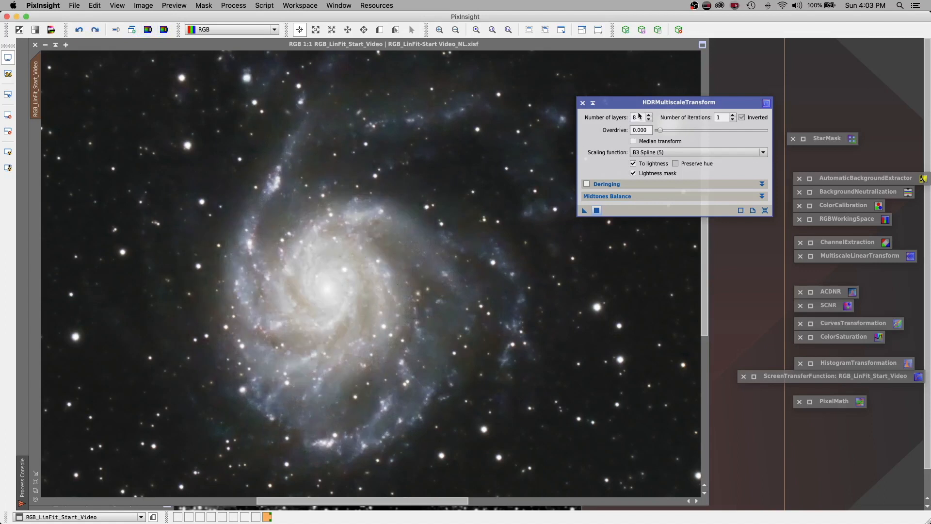
# Step: Reduce the number of layers below 8, apply HDRMultiscaleTransform to the RGB image, and collapse the process window
pyautogui.click(649, 120)
pyautogui.click(597, 211)
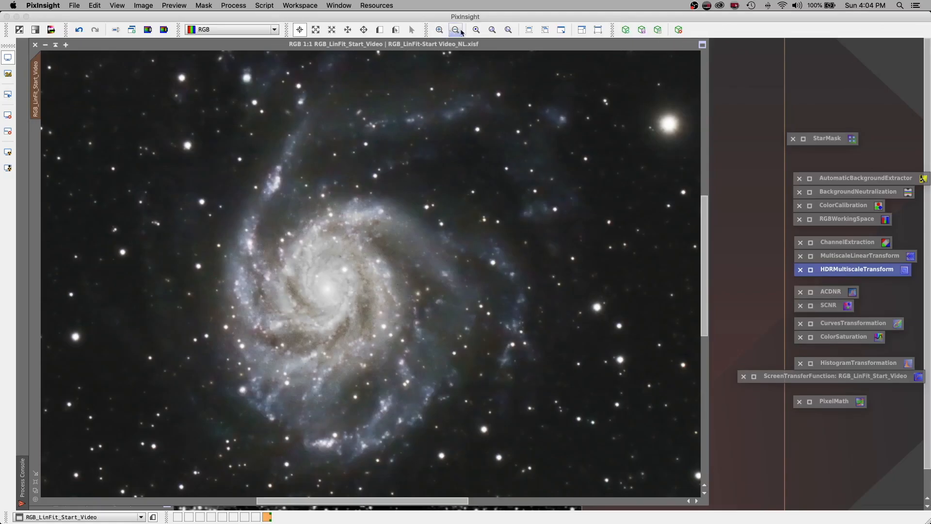
pyautogui.click(455, 30)
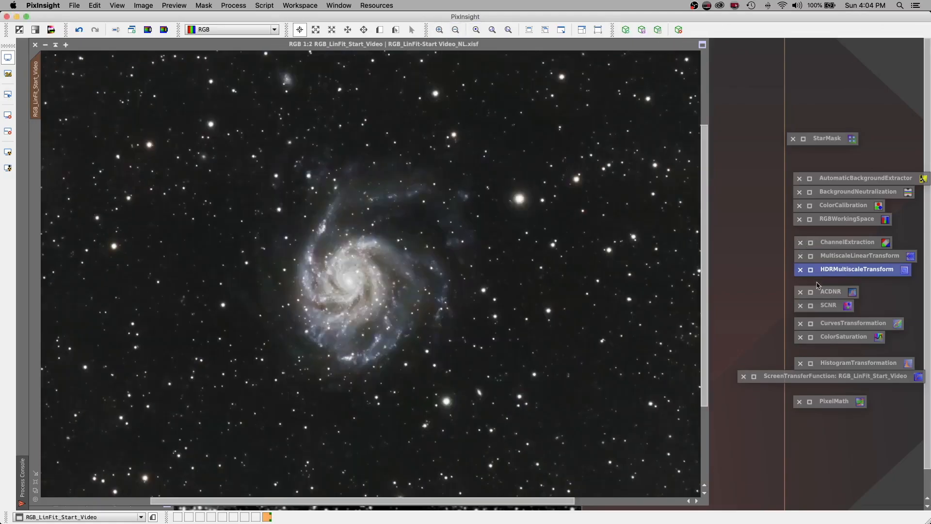
# Step: Open CurvesTransformation with a real-time preview and shape a slight RGB/K S-curve, setting the lower point to input 0.24737 and output 0.23684
pyautogui.doubleClick(824, 323)
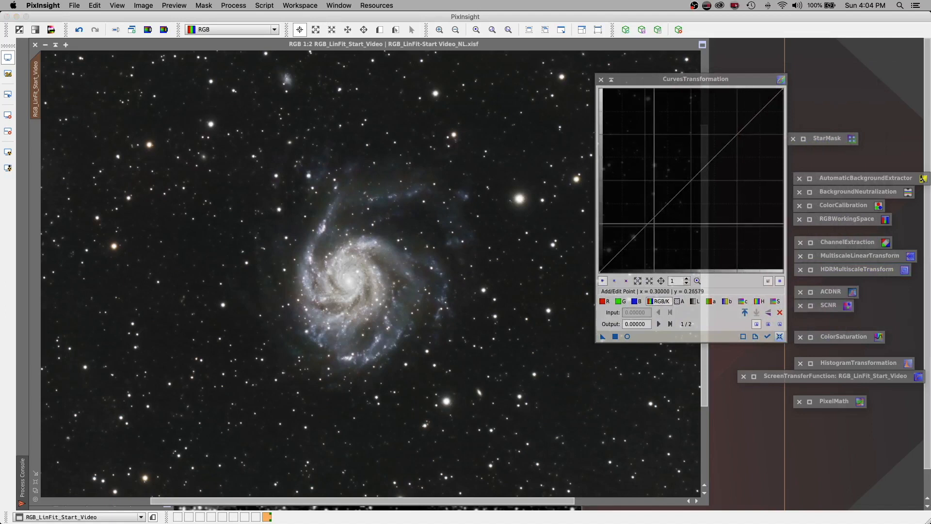
pyautogui.click(646, 226)
pyautogui.click(739, 133)
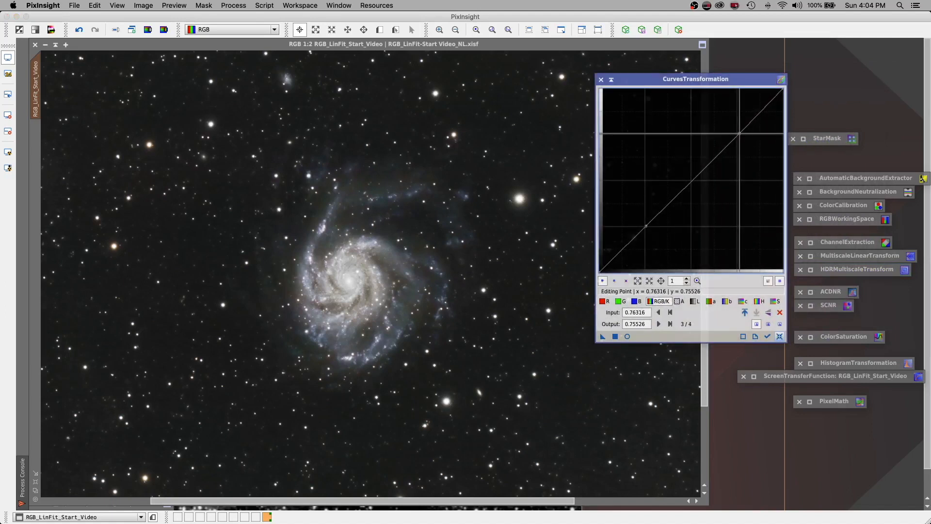
pyautogui.click(627, 337)
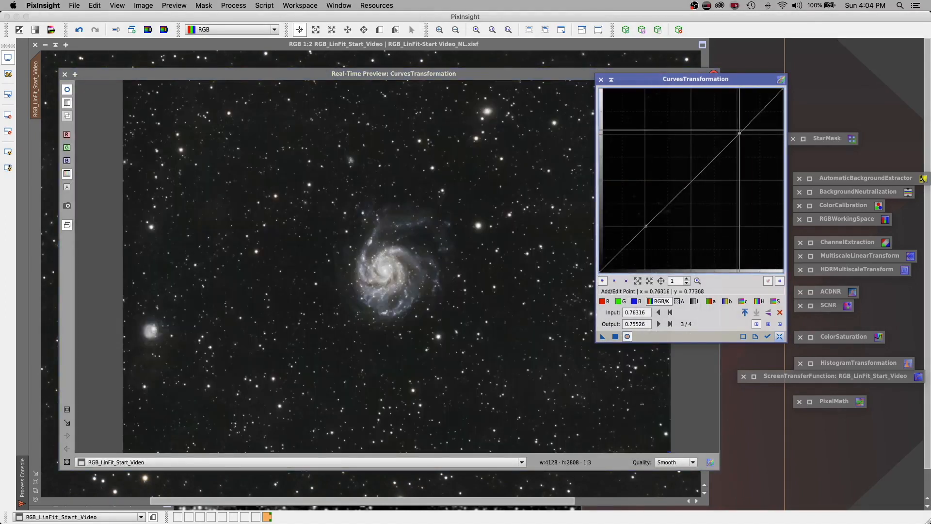
pyautogui.moveTo(740, 130)
pyautogui.mouseDown()
pyautogui.moveTo(710, 117)
pyautogui.moveTo(735, 132)
pyautogui.mouseUp()
pyautogui.moveTo(646, 226); pyautogui.dragTo(644, 228)
pyautogui.scroll(-1, 643, 233)
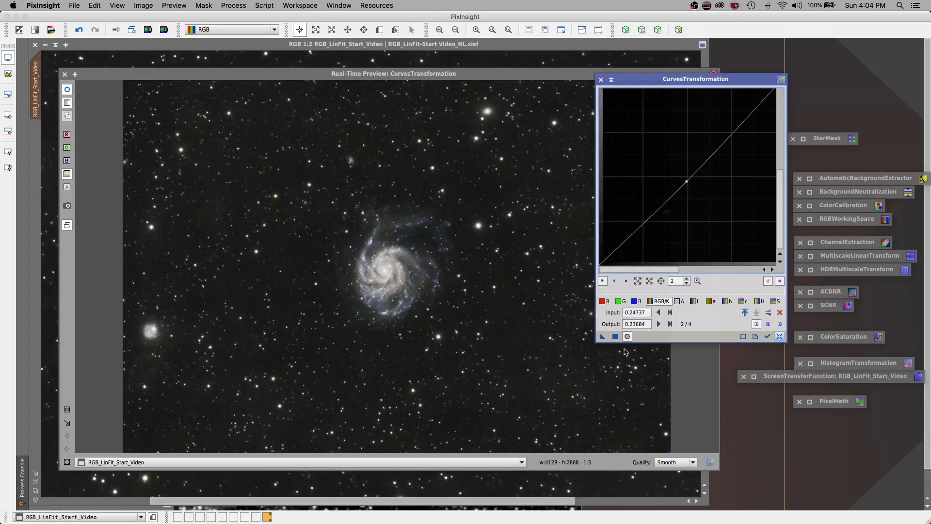
# Step: Compare the image with and without the S-curve in the real-time preview, and apply the curve to the RGB image
pyautogui.click(626, 337)
pyautogui.click(626, 337)
pyautogui.click(614, 336)
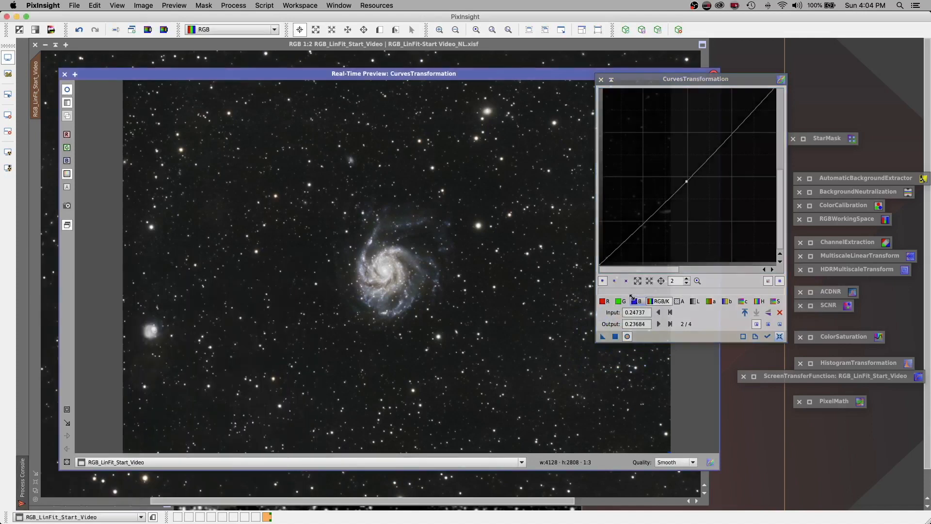
# Step: Reset the curves and slightly raise the saturation curve with a point at input 0.36662 and output 0.38304
pyautogui.click(779, 336)
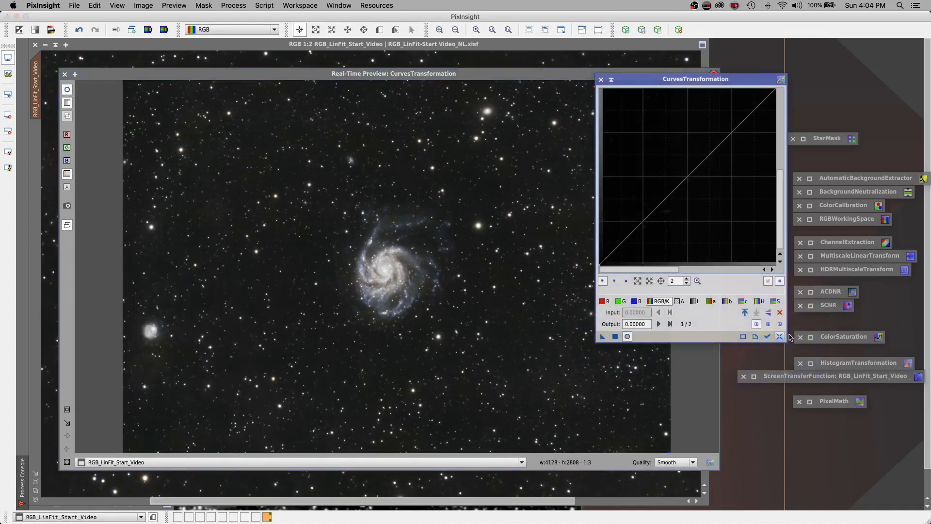
pyautogui.click(775, 302)
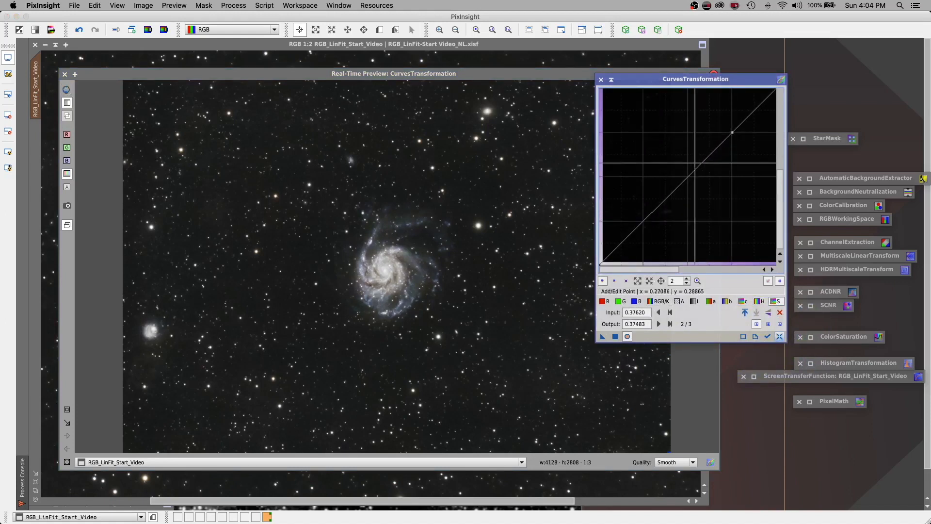
pyautogui.click(717, 129)
pyautogui.moveTo(717, 129); pyautogui.dragTo(590, 110)
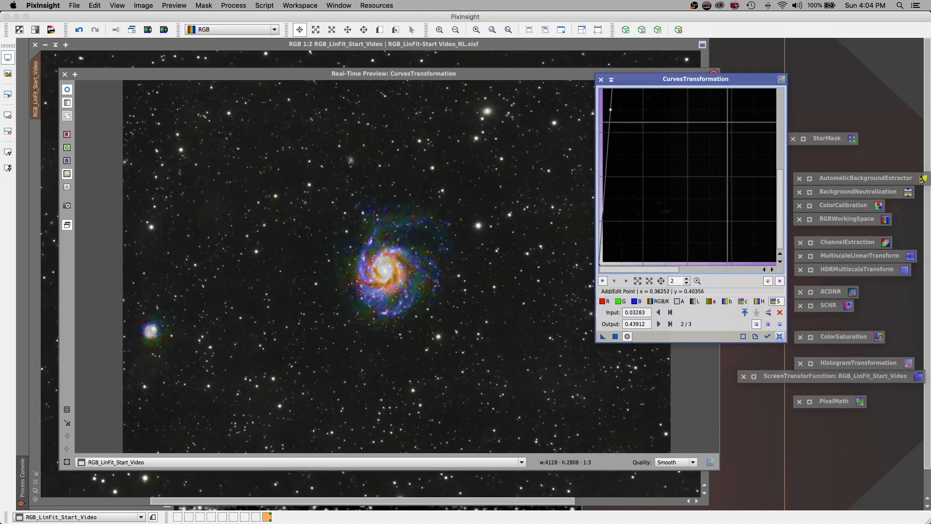
pyautogui.moveTo(610, 110); pyautogui.dragTo(728, 129)
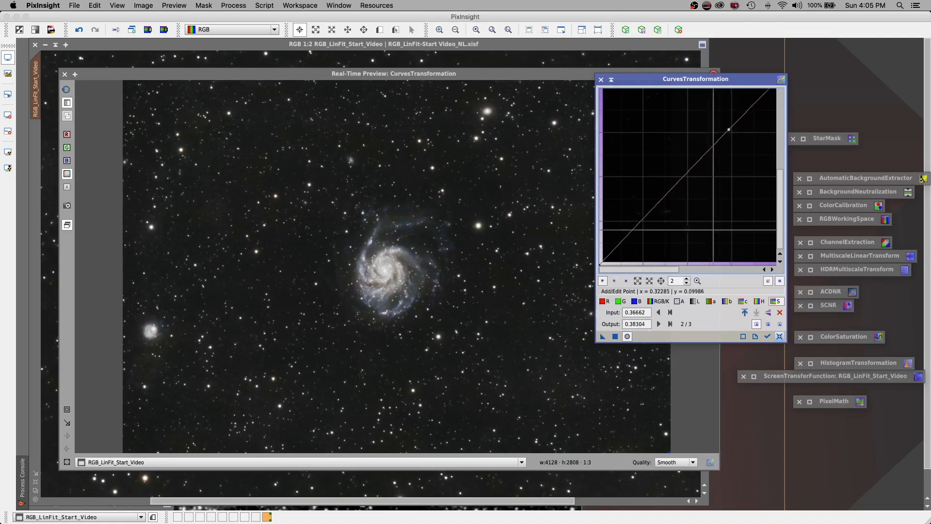
# Step: Compare the saturation change in the real-time preview, apply it to the RGB image, and close the preview and curves windows
pyautogui.click(628, 337)
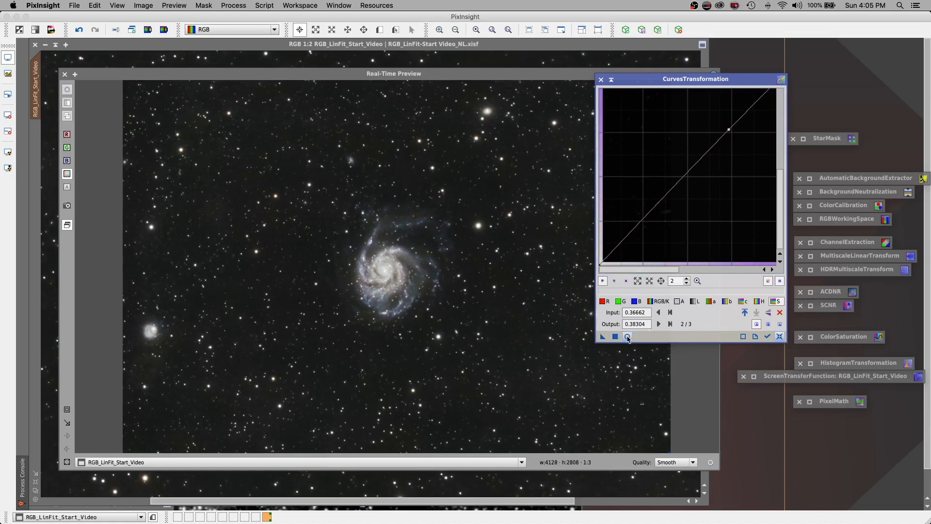
pyautogui.click(628, 337)
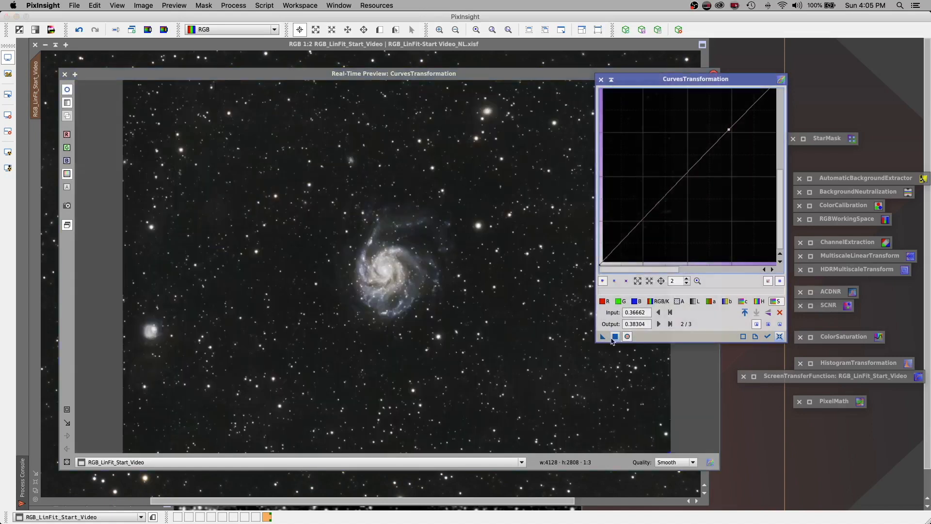
pyautogui.click(615, 337)
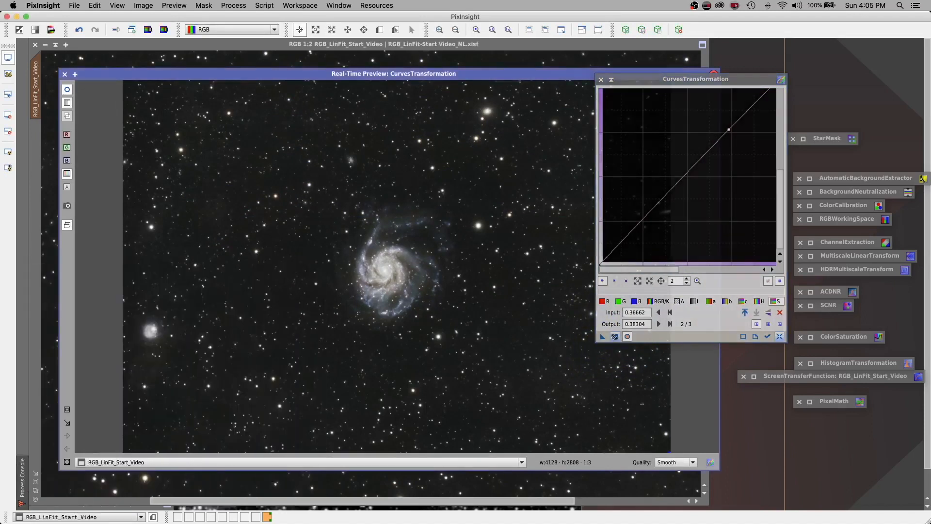
pyautogui.click(611, 80)
pyautogui.click(64, 75)
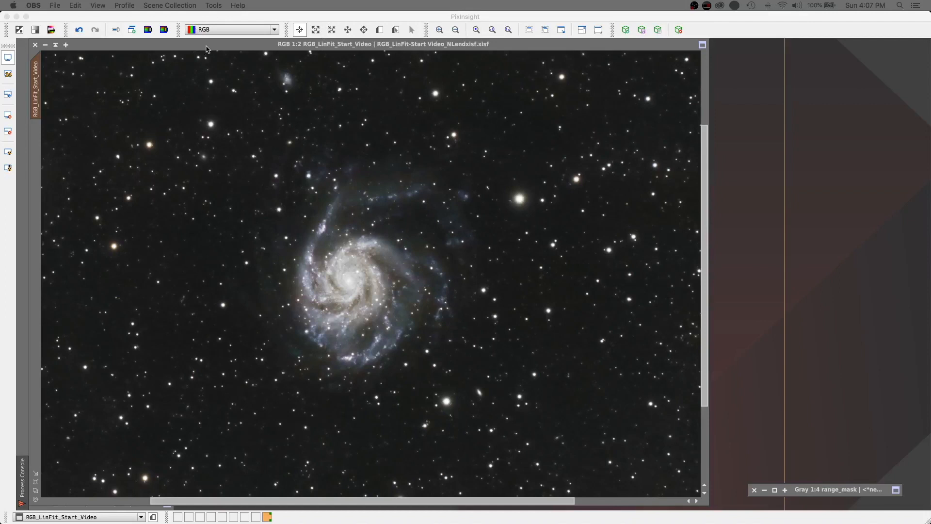
# Step: Remove the range mask from the RGB image
pyautogui.click(206, 49)
pyautogui.click(204, 5)
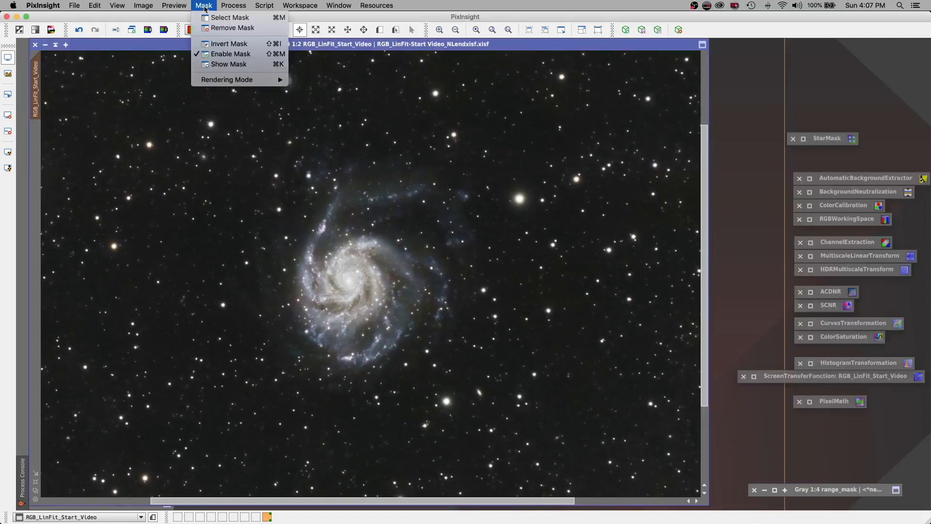
pyautogui.click(218, 29)
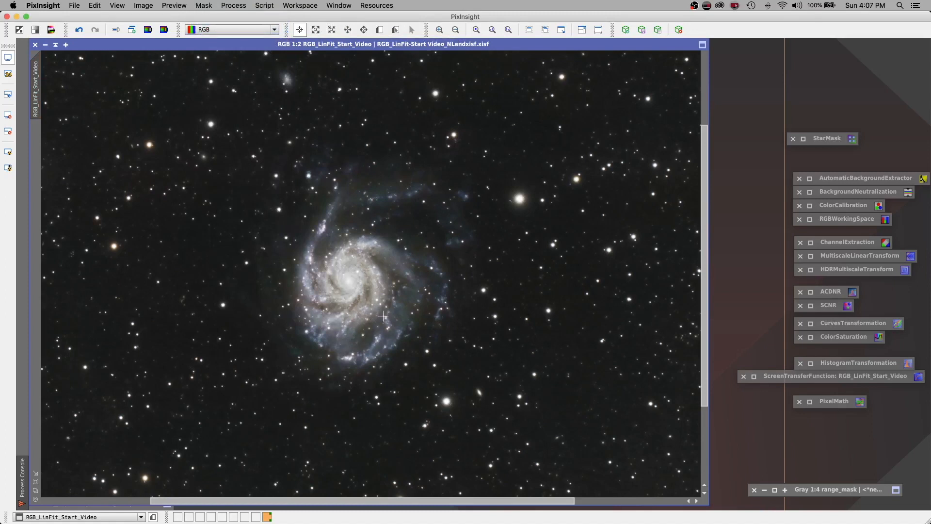
# Step: Run the DarkStructureEnhance script on the RGB image with 8 layers to remove, 5x5 B3 Spline scaling, amount 0.40 and 1 iteration
pyautogui.click(262, 6)
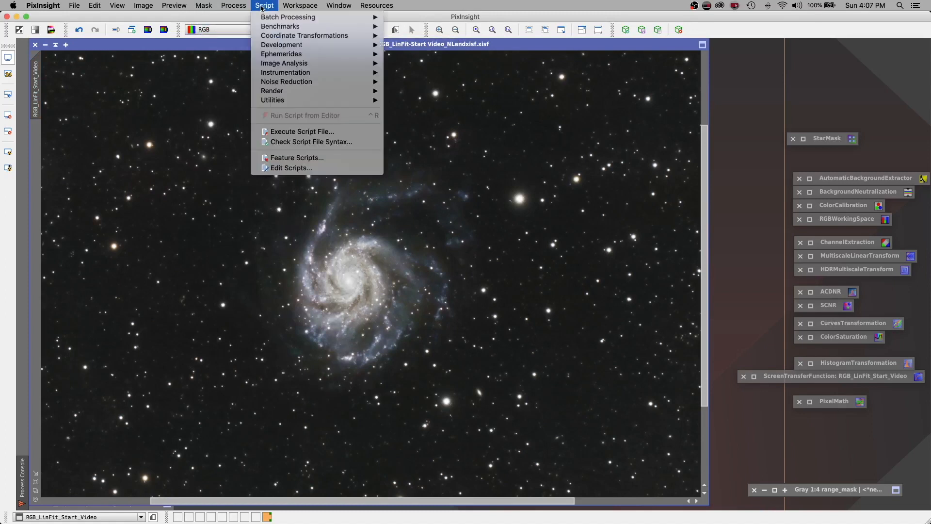
pyautogui.click(359, 103)
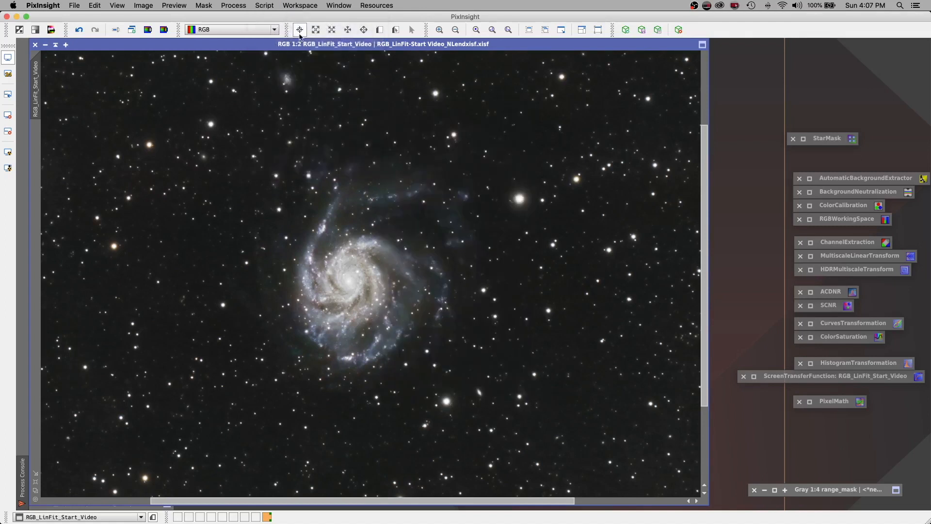
pyautogui.click(272, 7)
pyautogui.moveTo(321, 102)
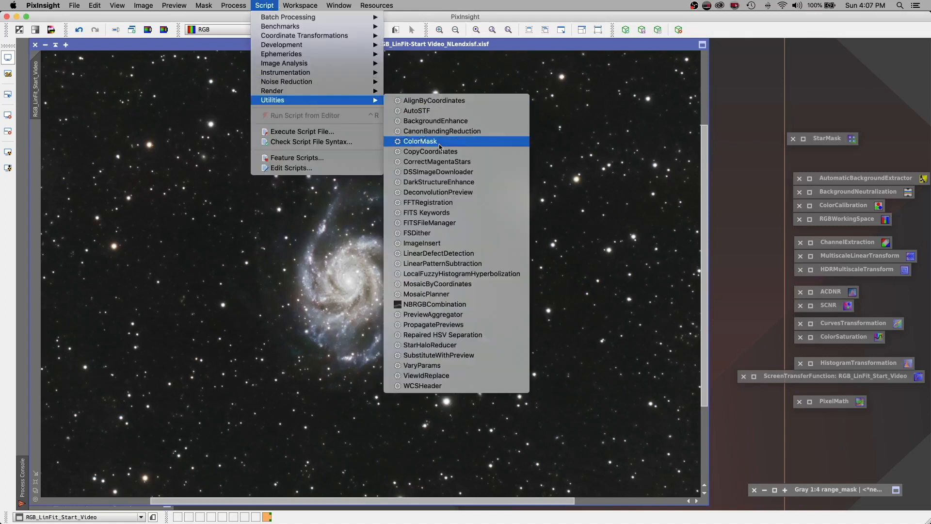
pyautogui.click(420, 183)
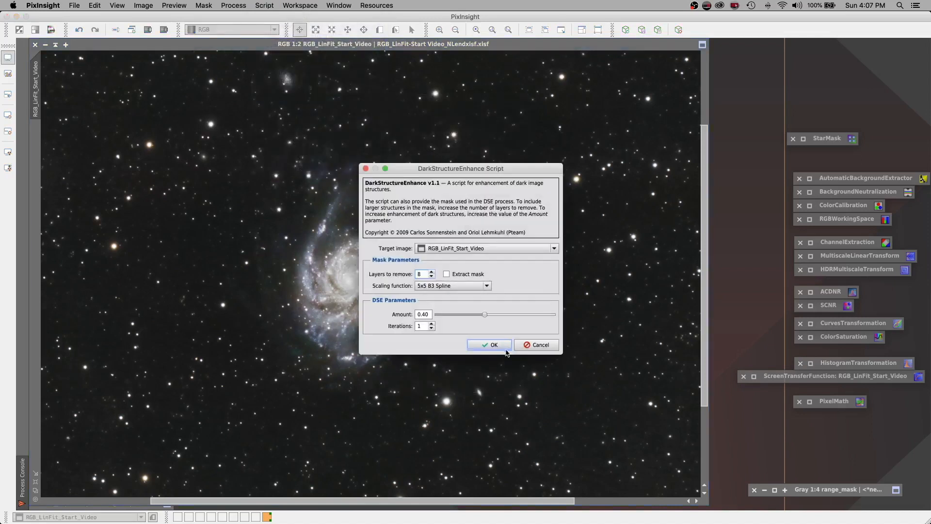
pyautogui.click(489, 345)
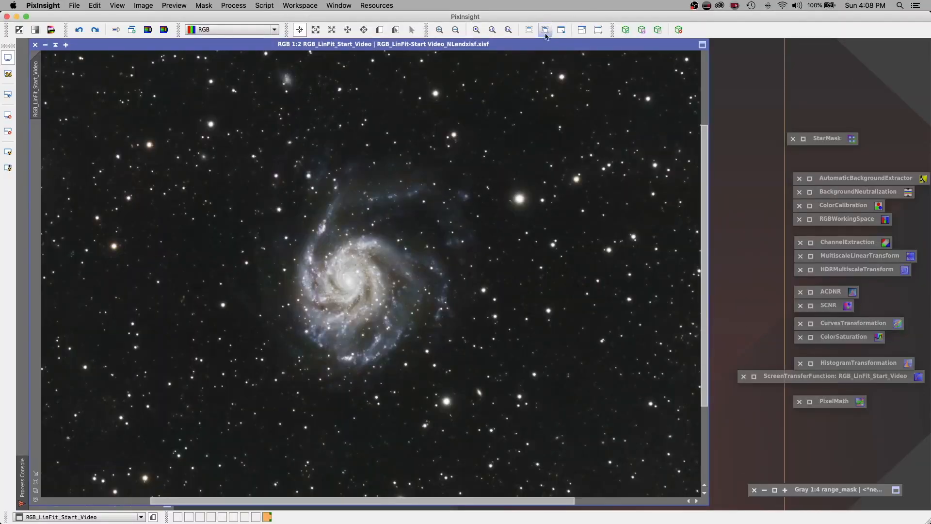
pyautogui.click(455, 31)
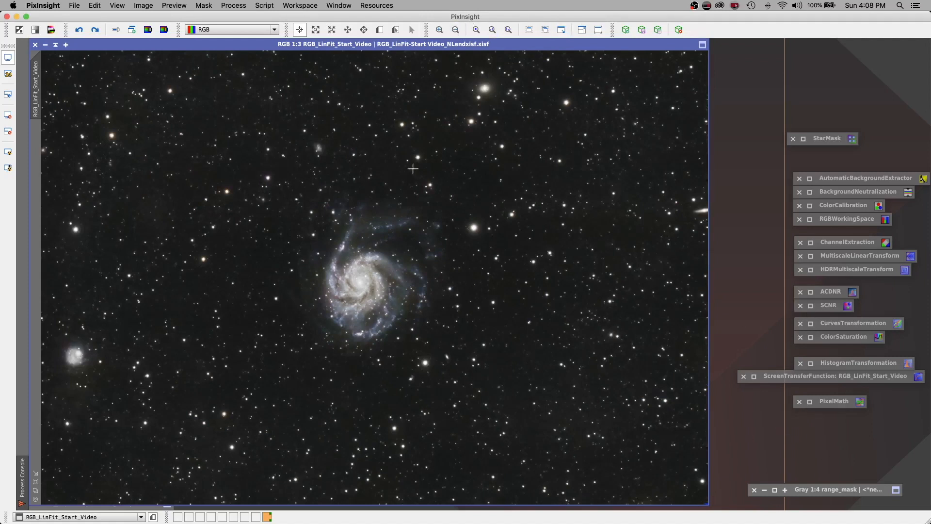
# Step: Park the star_mask image as an icon beside the RGB image window, above the StarMask process icon
pyautogui.moveTo(271, 48)
pyautogui.mouseDown()
pyautogui.moveTo(454, 49)
pyautogui.moveTo(283, 46)
pyautogui.mouseUp()
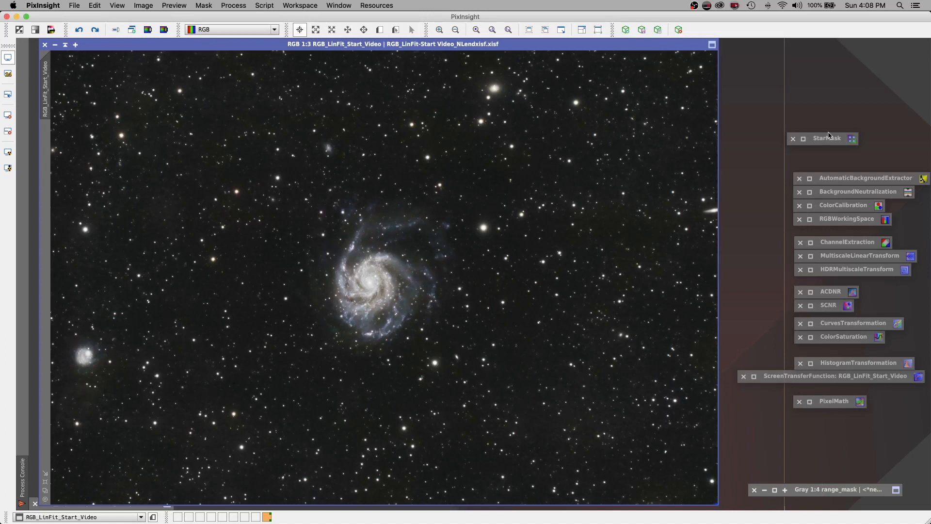
pyautogui.moveTo(536, 44); pyautogui.dragTo(548, 356)
pyautogui.moveTo(349, 280); pyautogui.dragTo(867, 86)
pyautogui.moveTo(569, 359); pyautogui.dragTo(485, 46)
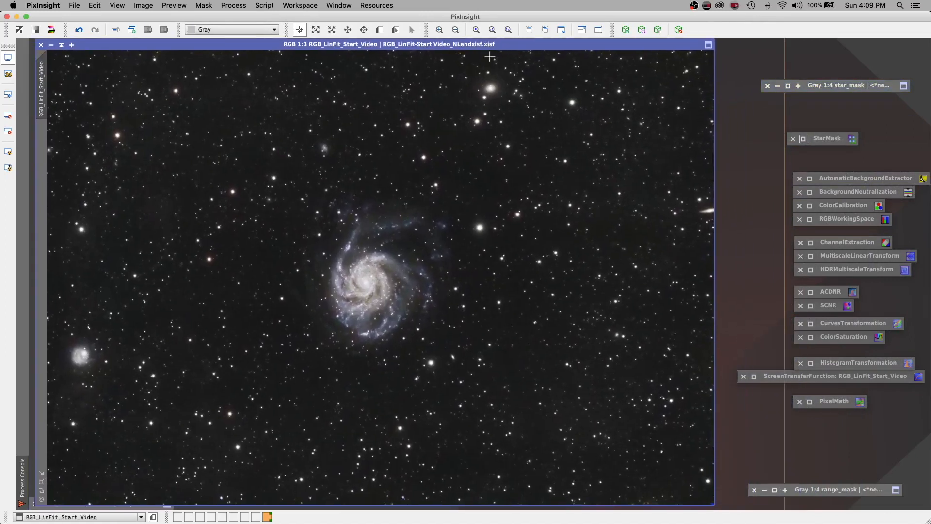
# Step: Restore the star_mask image beside the RGB image, assign it as the RGB image's mask, and iconize it again
pyautogui.click(783, 86)
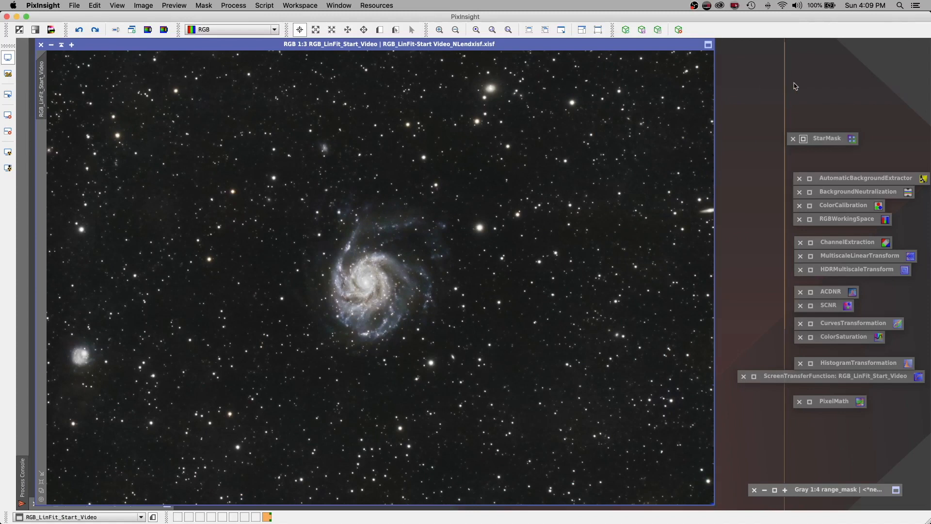
pyautogui.moveTo(470, 52); pyautogui.dragTo(733, 110)
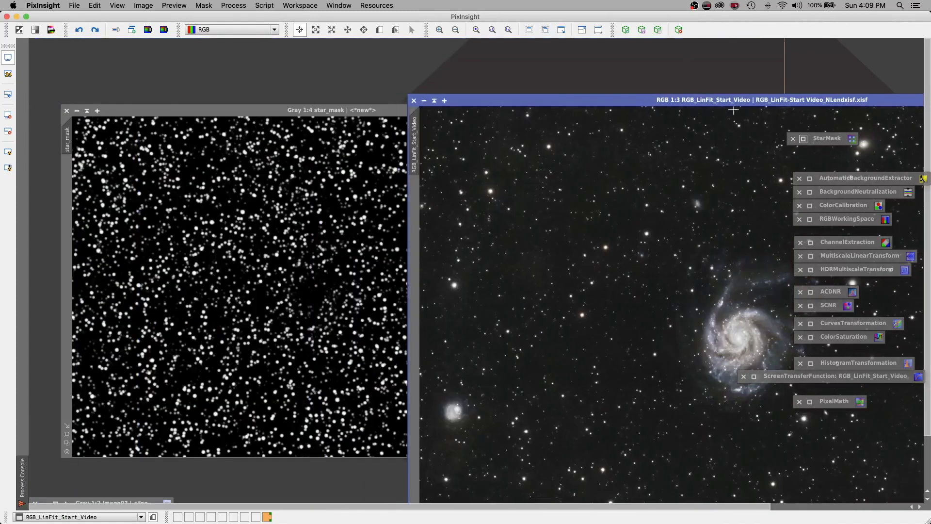
pyautogui.moveTo(372, 108); pyautogui.dragTo(362, 109)
pyautogui.moveTo(130, 111); pyautogui.dragTo(668, 100)
pyautogui.moveTo(600, 124); pyautogui.dragTo(415, 209)
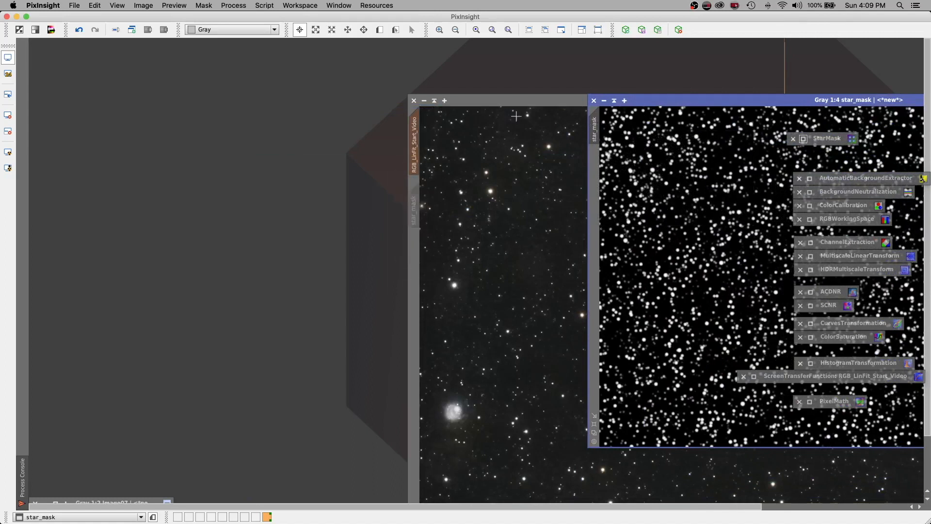
pyautogui.click(613, 101)
pyautogui.moveTo(588, 98); pyautogui.dragTo(279, 50)
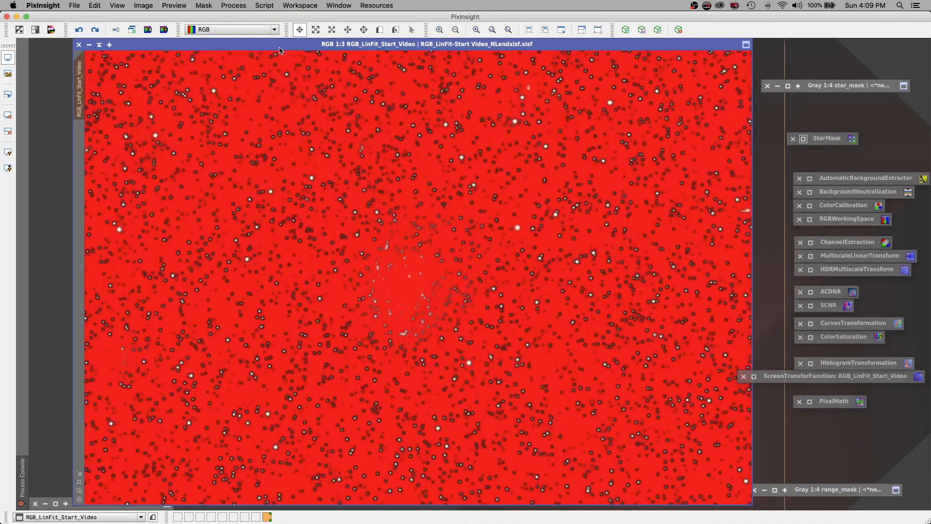
# Step: Hide the mask overlay on the RGB image and open CurvesTransformation with its real-time preview
pyautogui.scroll(1, 343, 129)
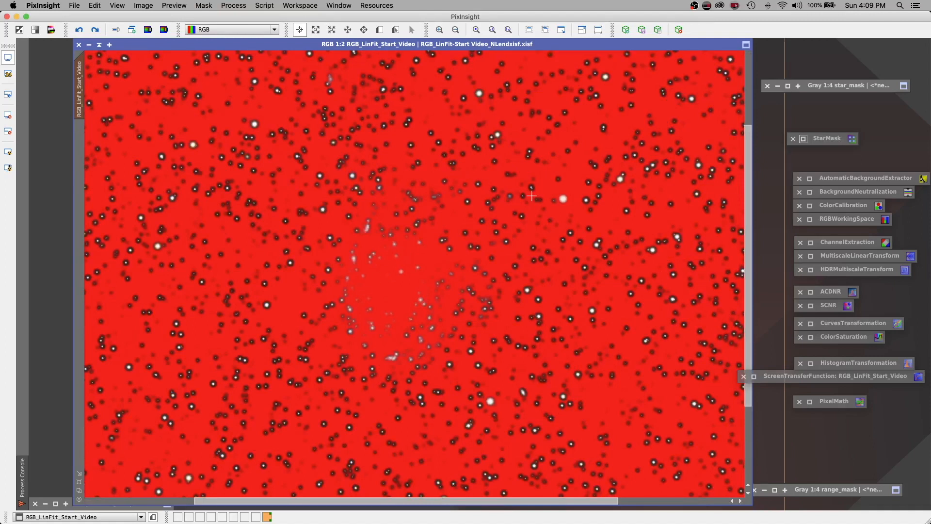
pyautogui.press('super+k')
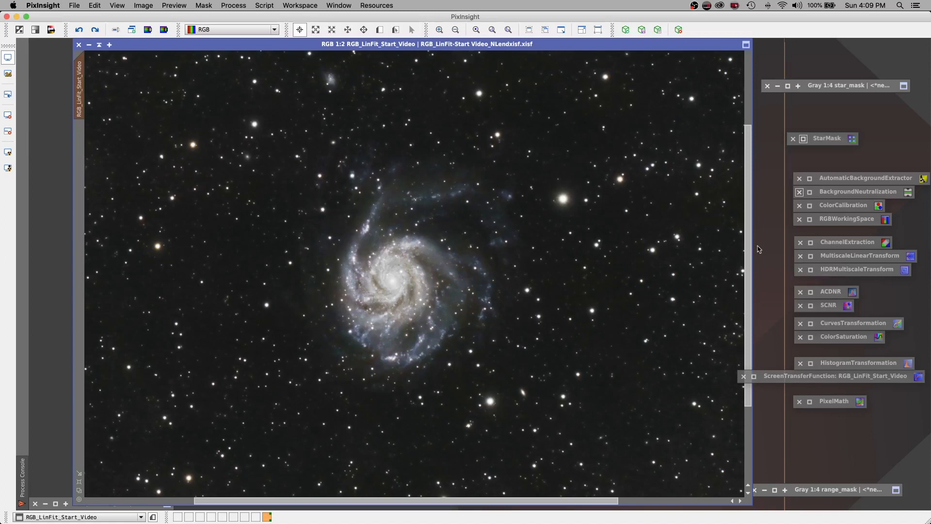
pyautogui.doubleClick(820, 325)
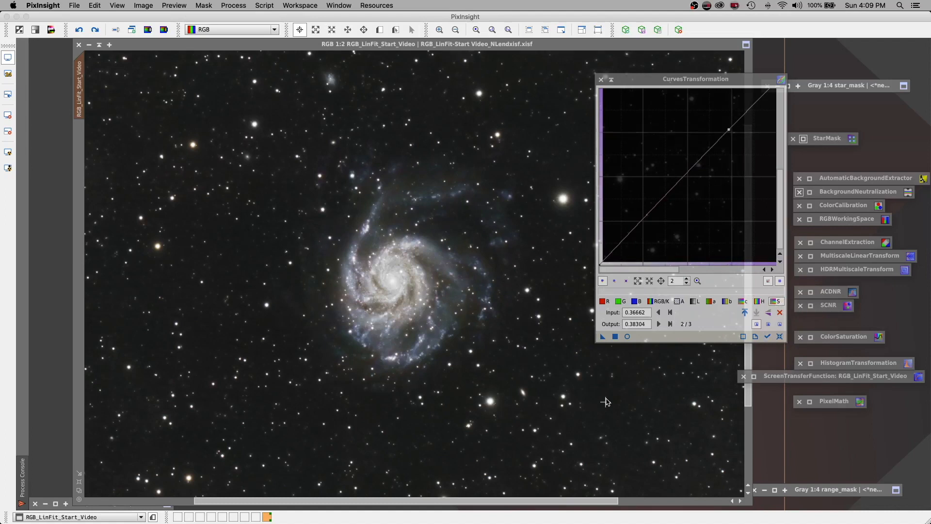
pyautogui.click(628, 337)
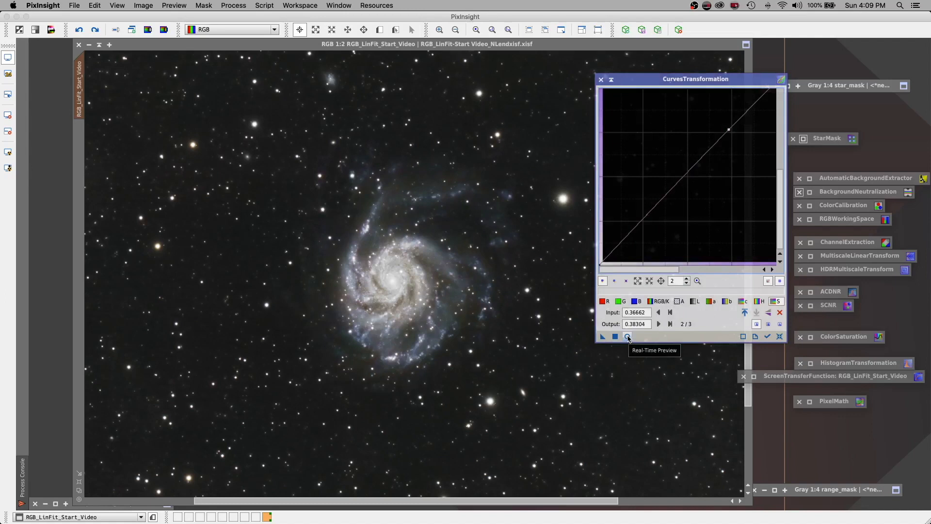
pyautogui.click(627, 337)
# Step: Boost the star saturation by moving the saturation curve's middle point to input 0.12175, output 0.43092, and apply it to the RGB image
pyautogui.moveTo(728, 129); pyautogui.dragTo(623, 122)
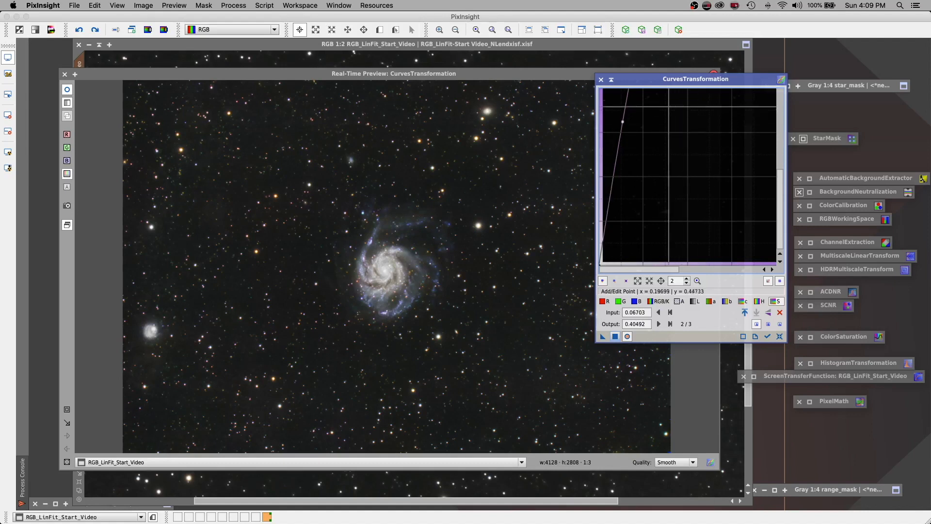
pyautogui.moveTo(623, 122); pyautogui.dragTo(601, 100)
pyautogui.moveTo(601, 102); pyautogui.dragTo(642, 113)
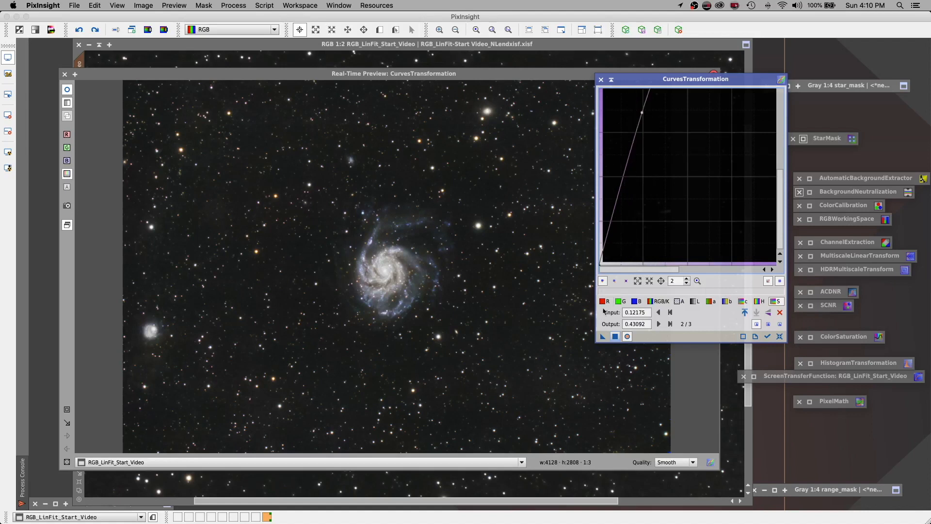
pyautogui.click(614, 337)
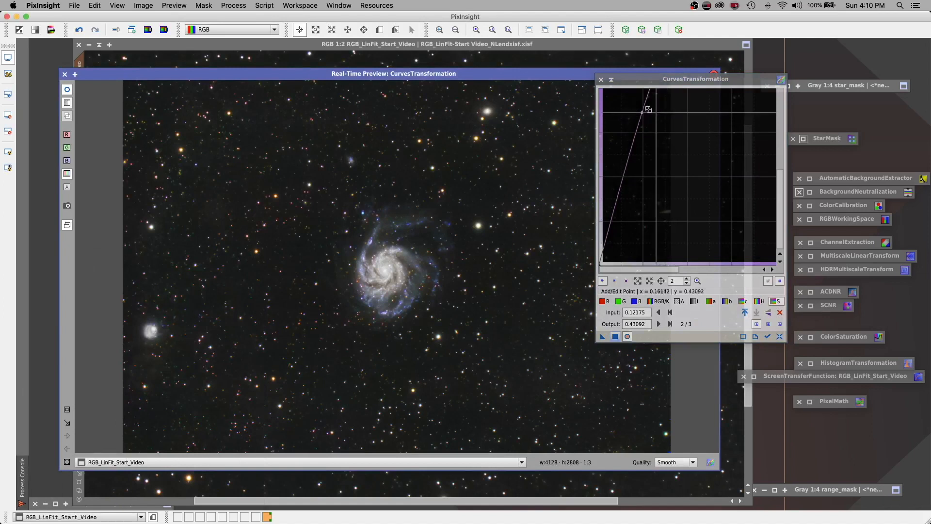
# Step: Iconize CurvesTransformation, fit the RGB image in its window and close the real-time preview
pyautogui.click(612, 80)
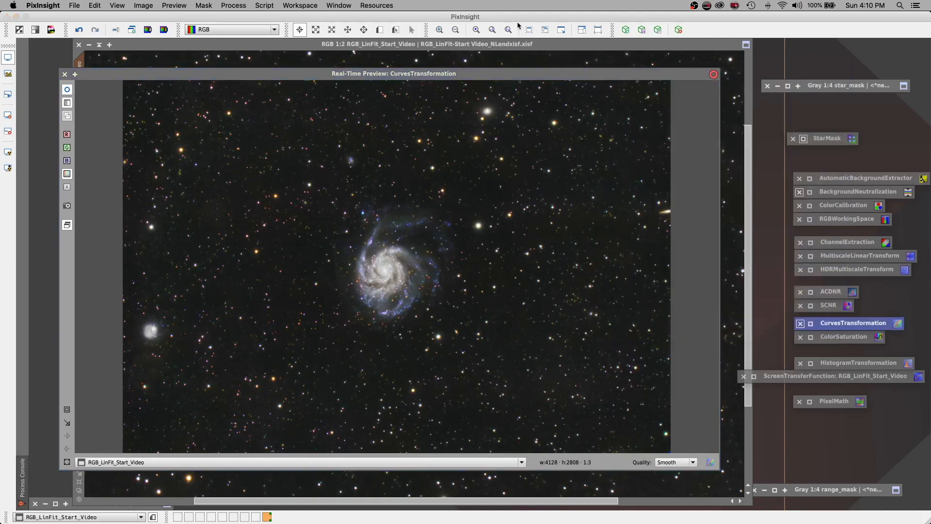
pyautogui.click(528, 30)
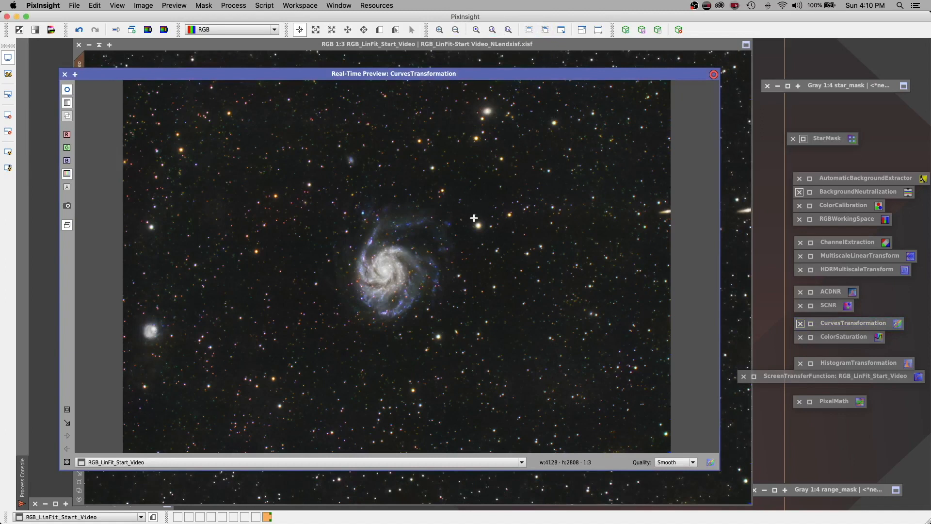
pyautogui.click(64, 74)
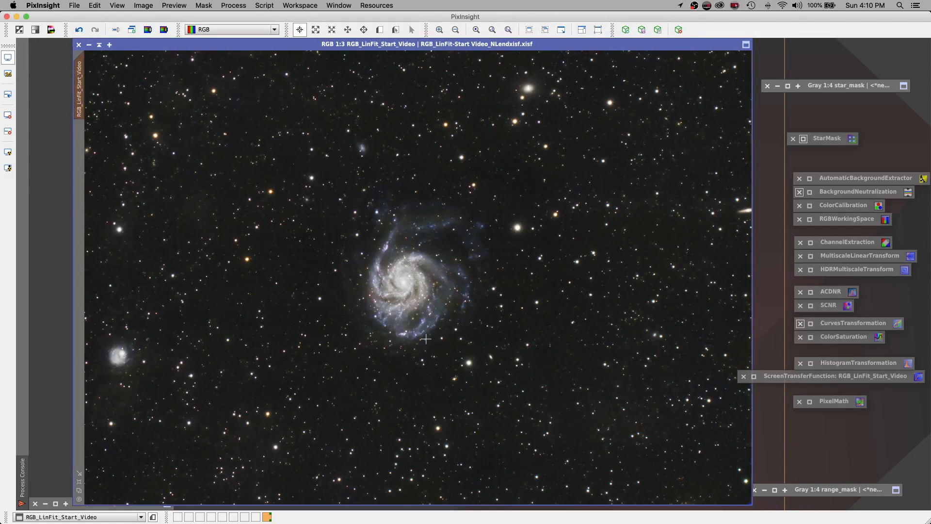
# Step: Examine the star colours around the main galaxy and near the small companion galaxy at 1:1 scale
pyautogui.click(439, 31)
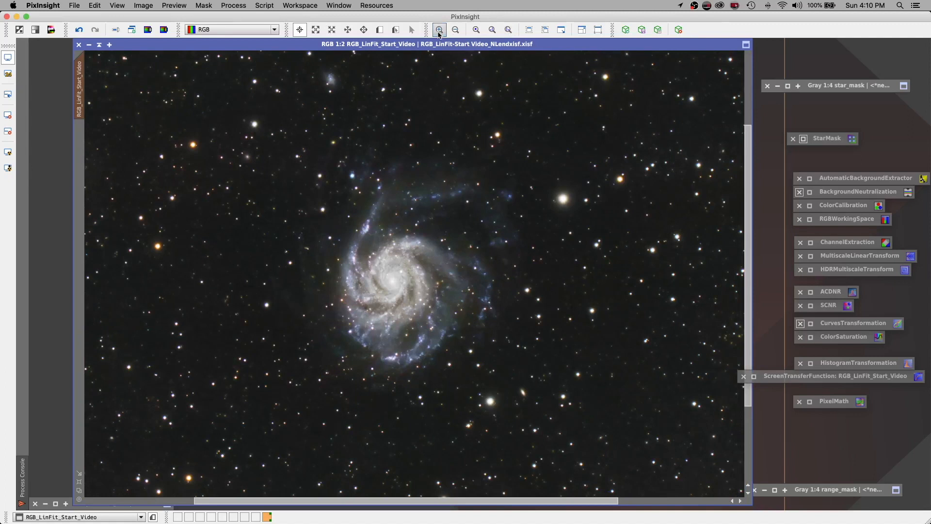
pyautogui.click(439, 30)
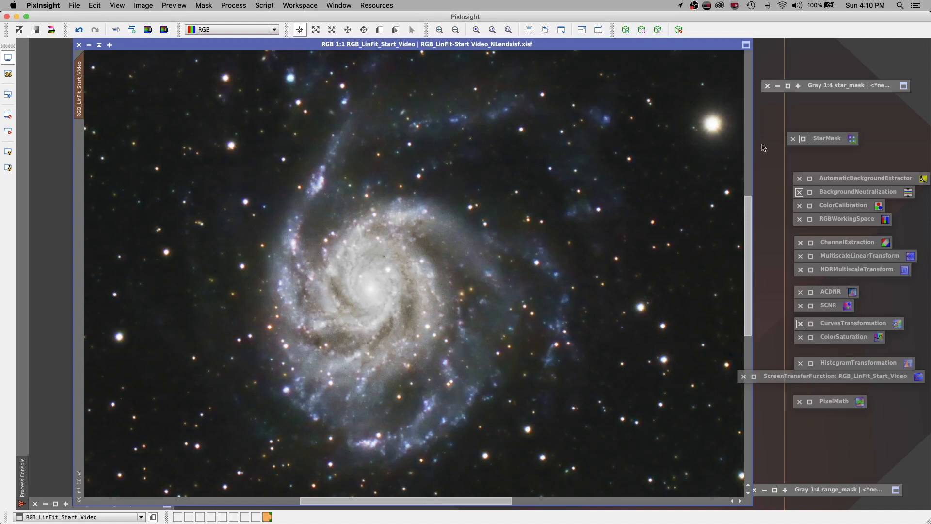
pyautogui.moveTo(436, 500); pyautogui.dragTo(214, 497)
pyautogui.moveTo(746, 202); pyautogui.dragTo(748, 235)
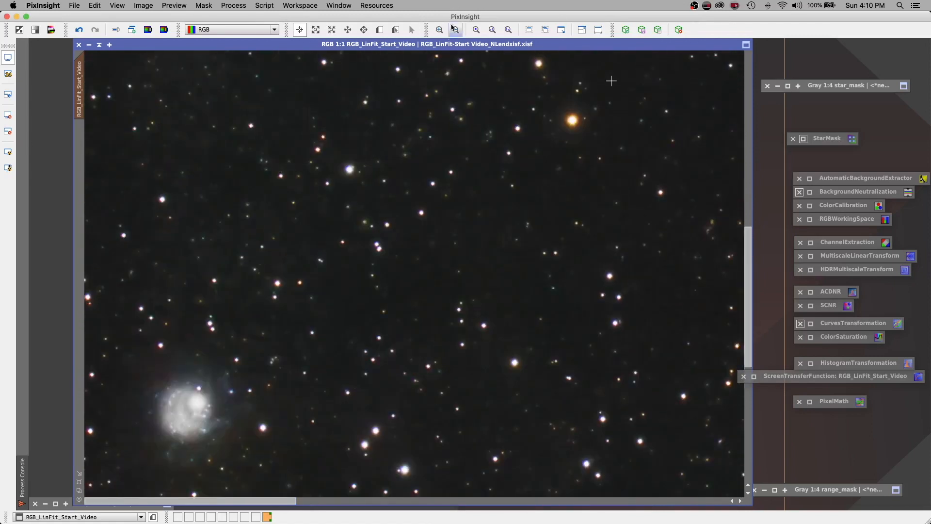
pyautogui.click(529, 30)
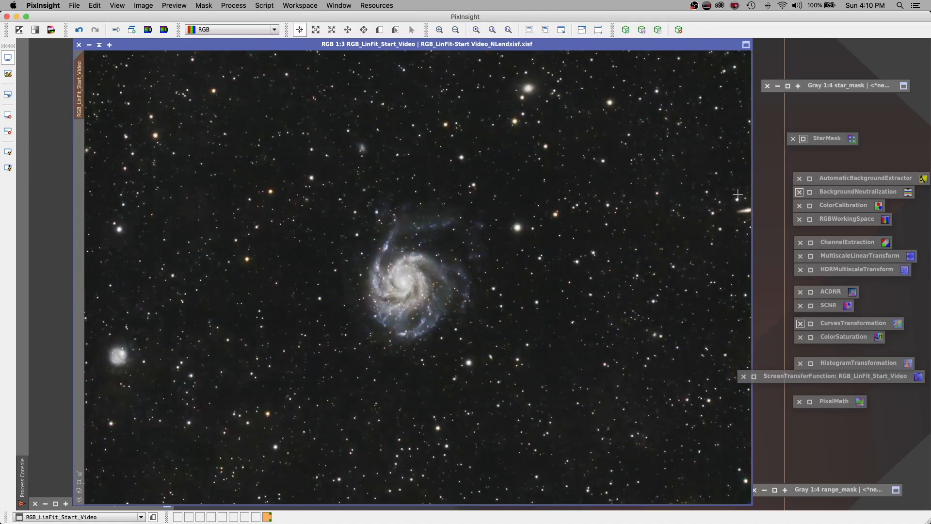